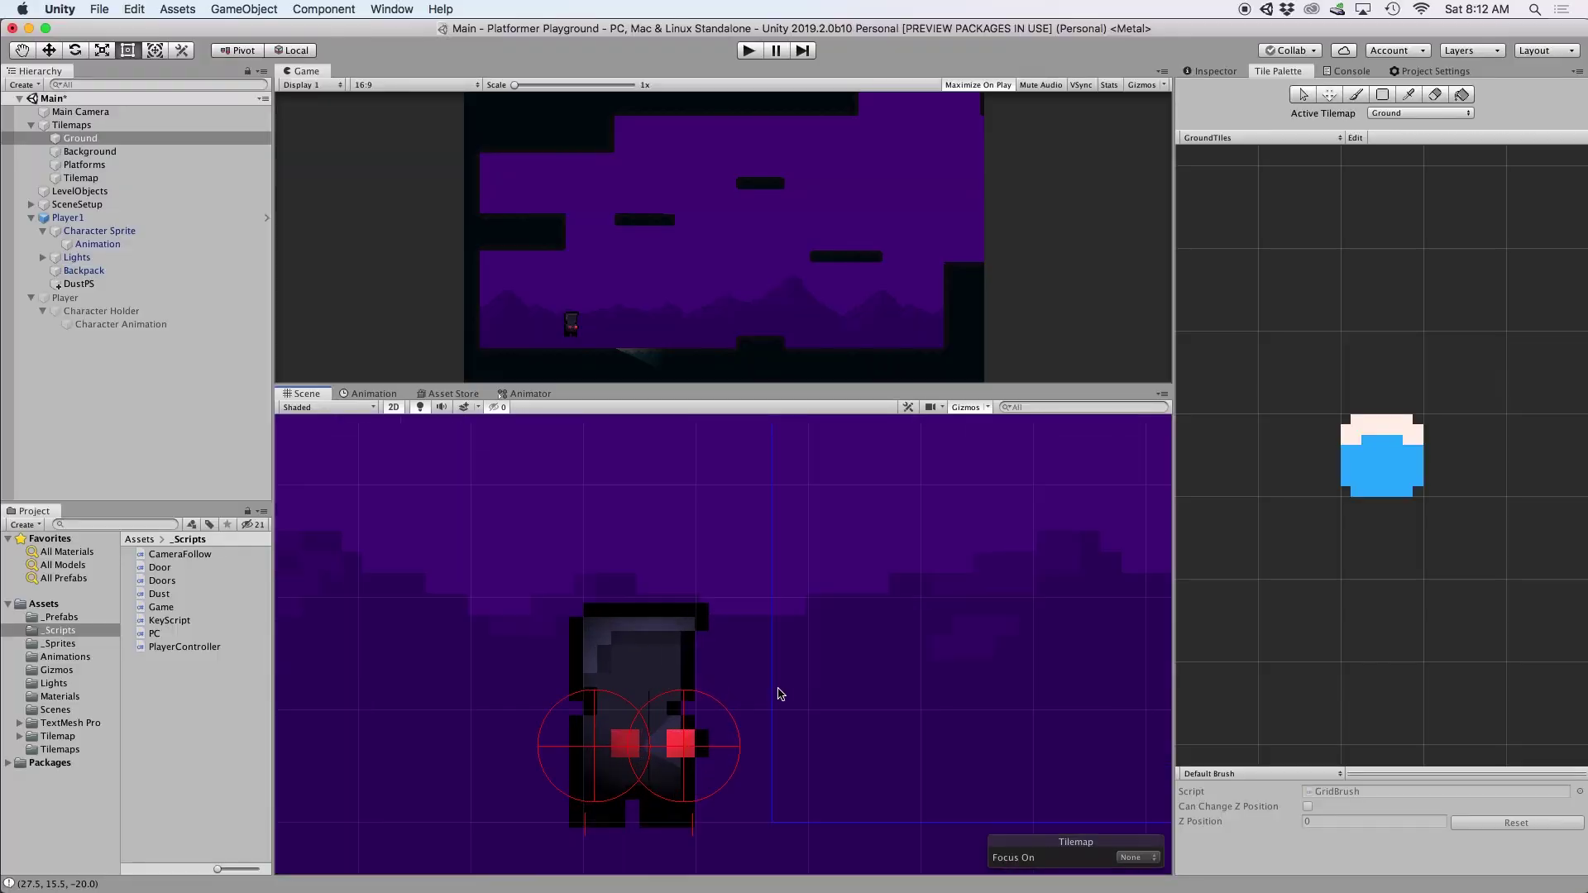
# - Search Google for 'Super Mario World sprite sheet'
pyautogui.scroll(5, 708, 691)
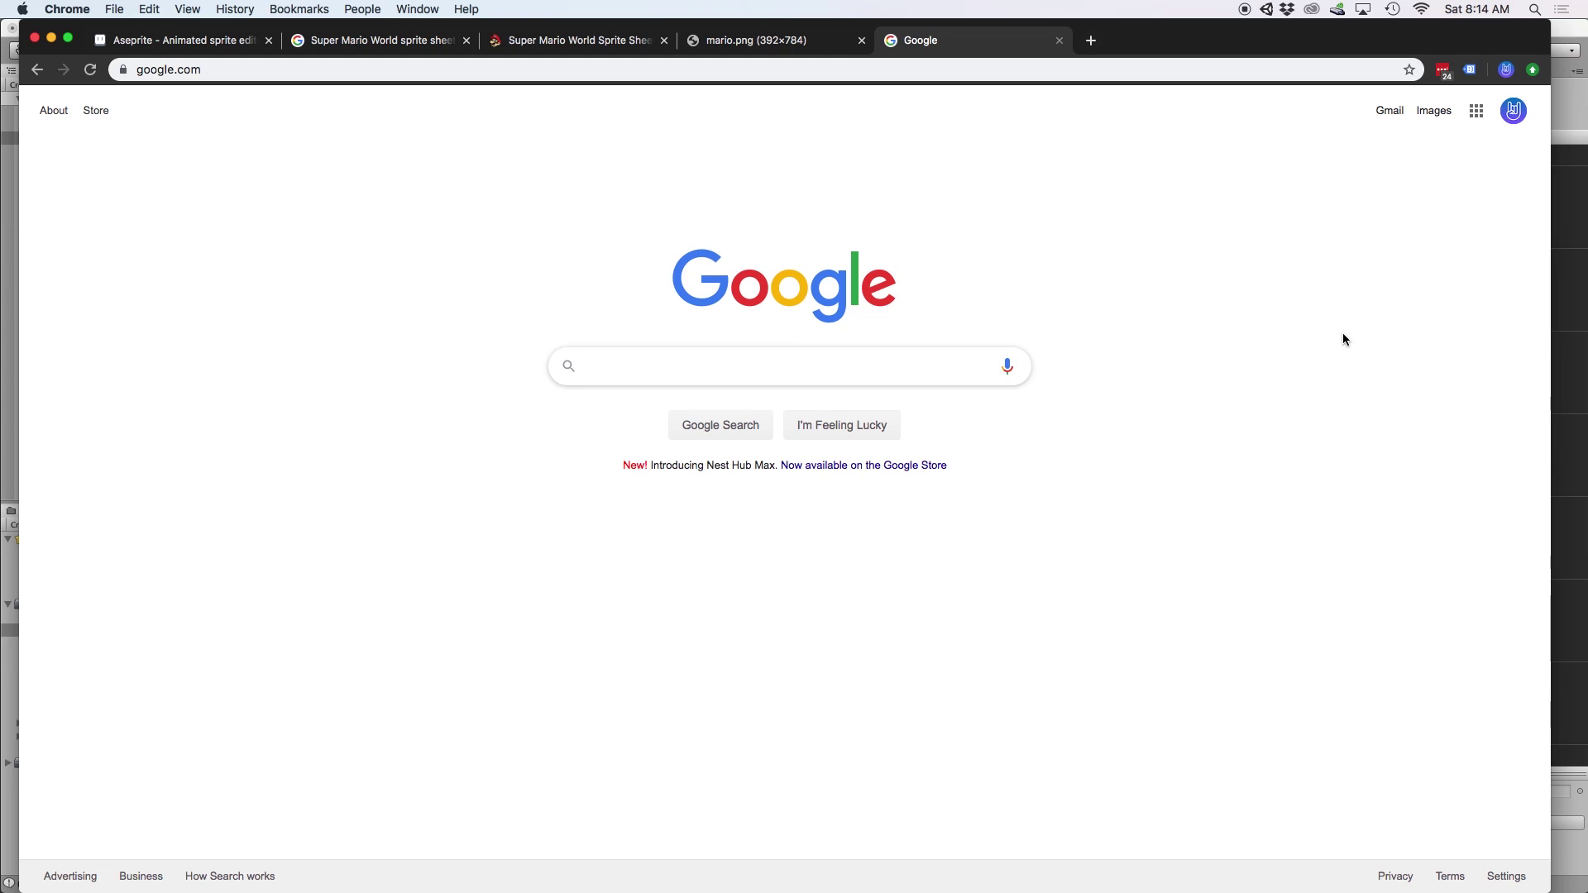
pyautogui.write('Super')
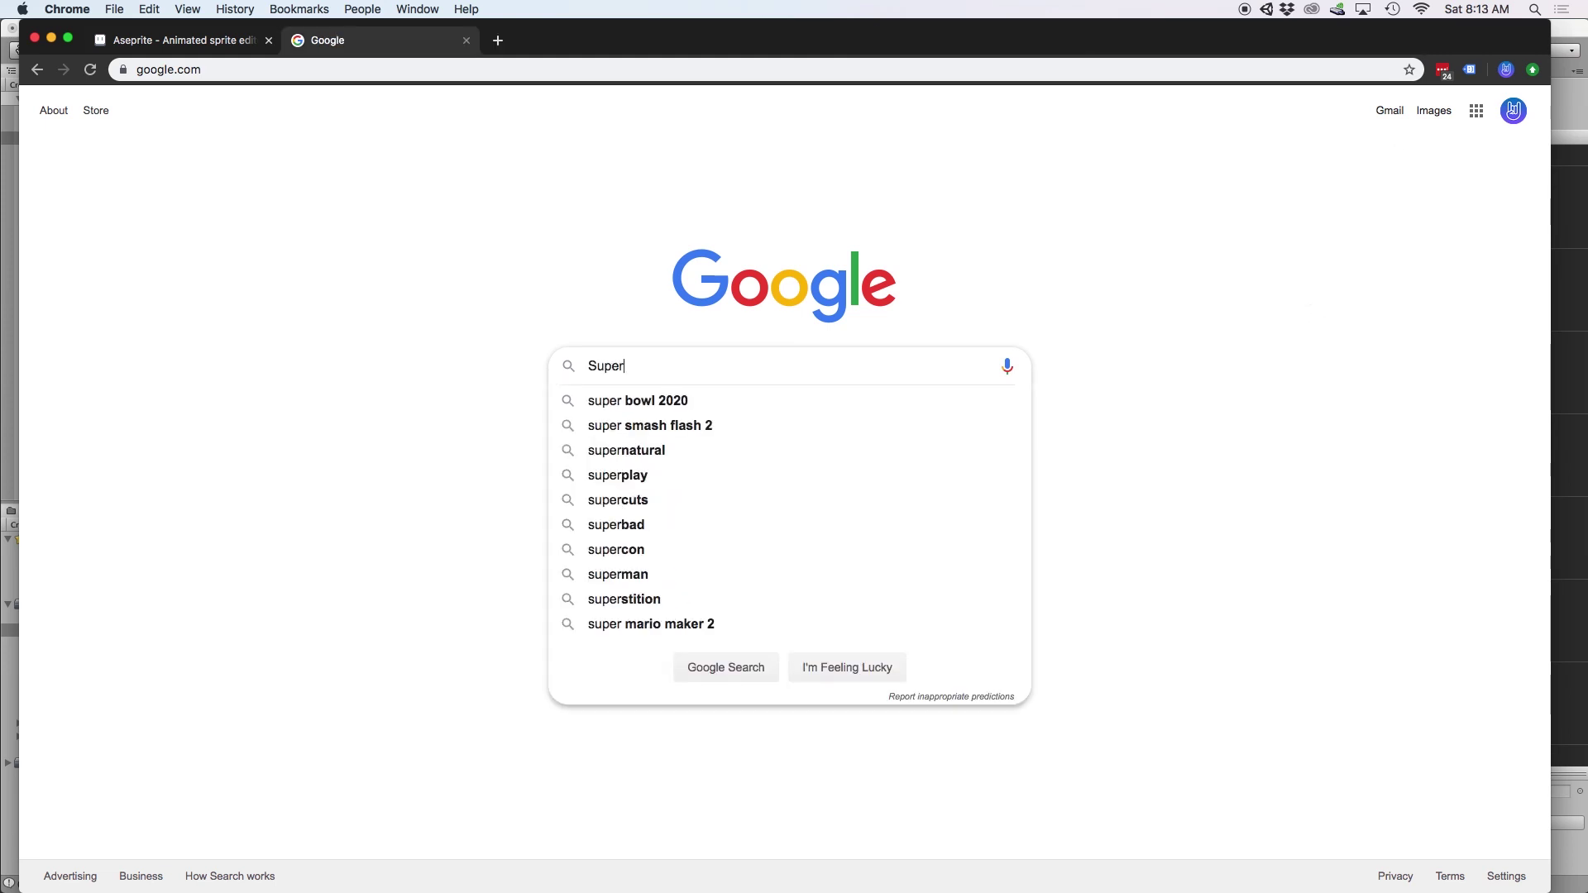
pyautogui.write(' Mario World sprite sheet')
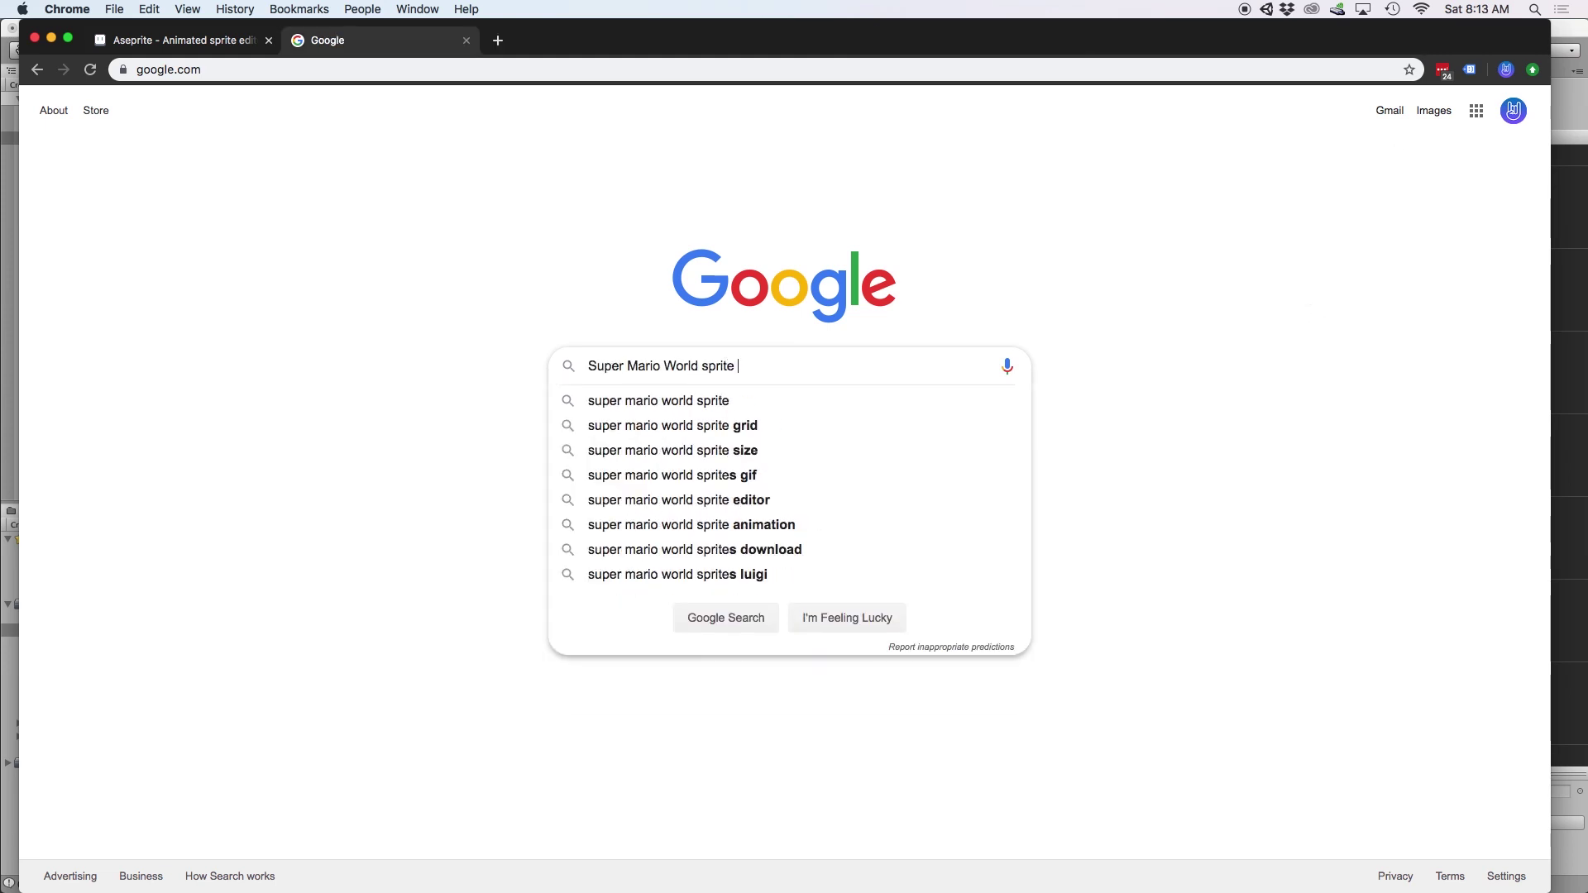
pyautogui.press('Return')
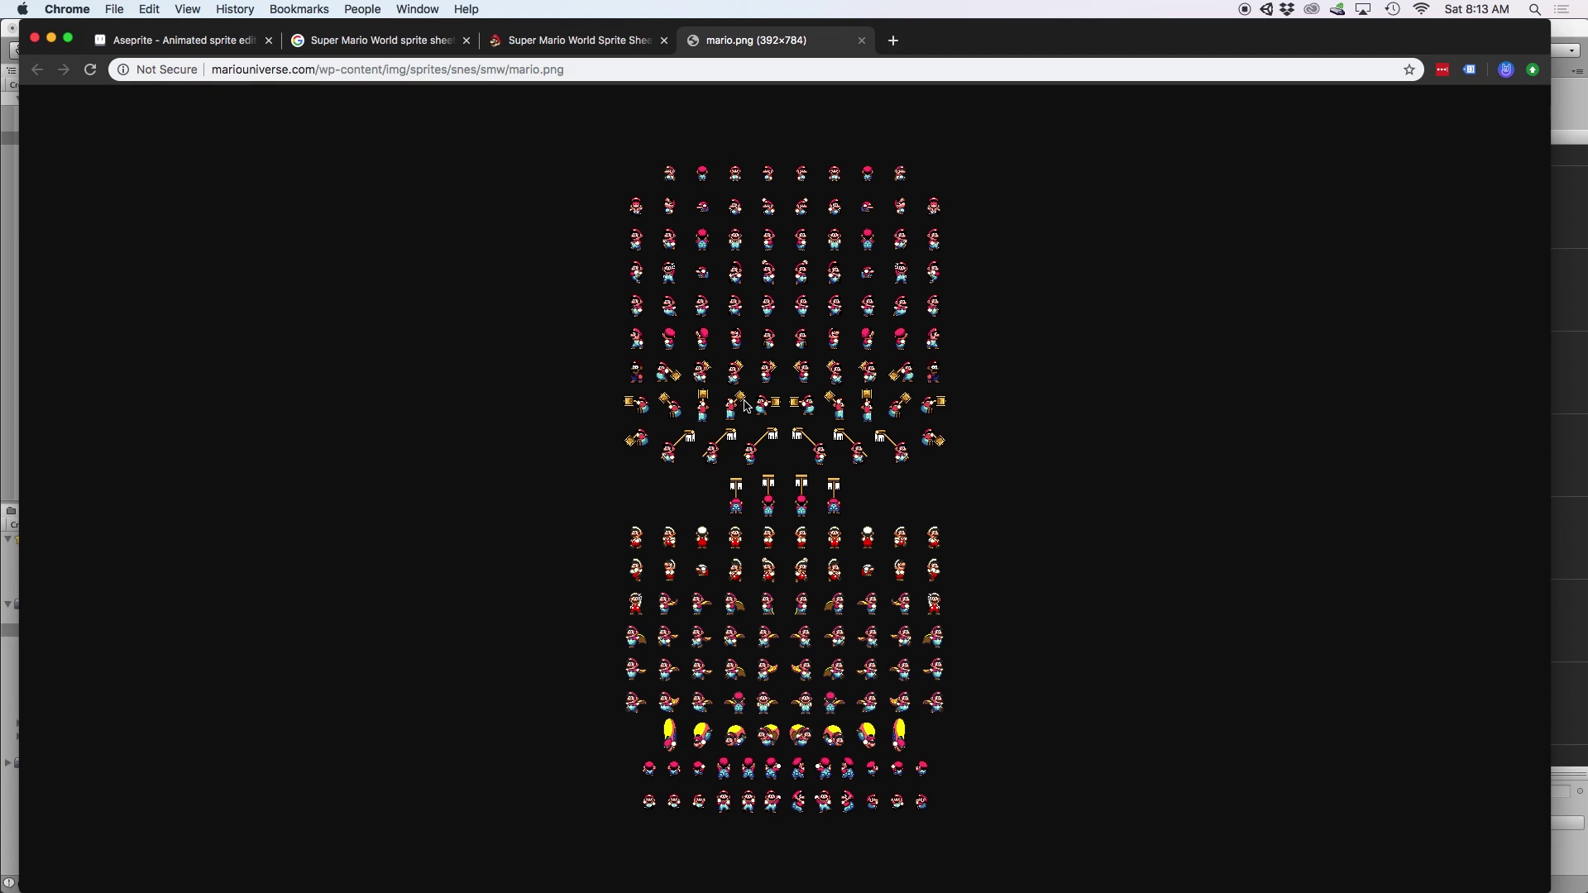
# - Zoom in and back out on the mario.png sprite sheet to inspect it
pyautogui.press('super+equal')
pyautogui.press('super+equal')
pyautogui.press('super+minus')
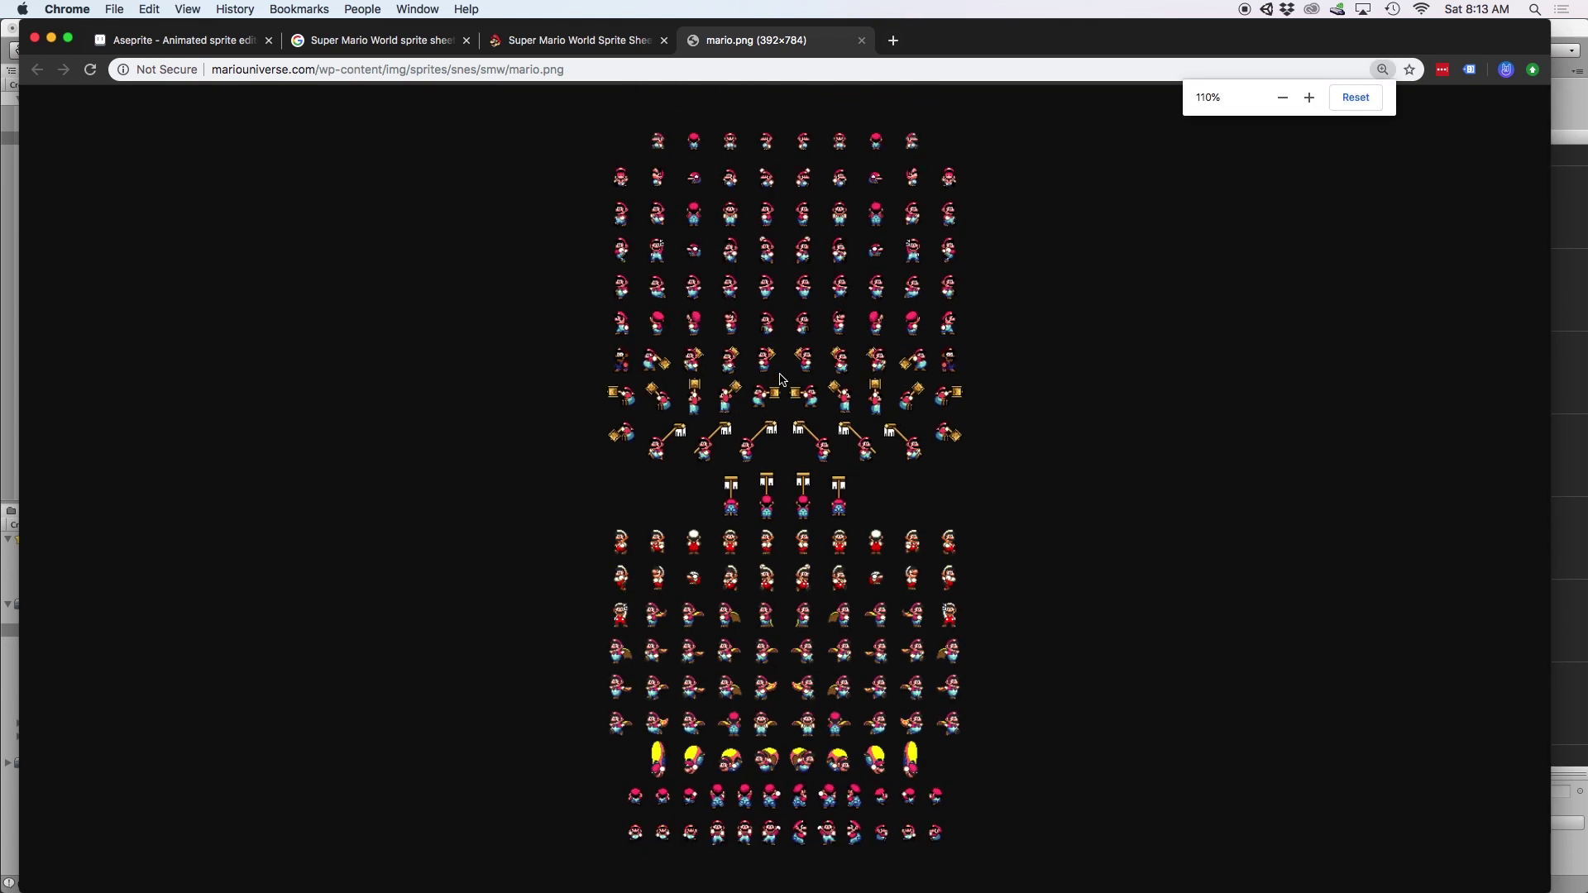
pyautogui.press('super+minus')
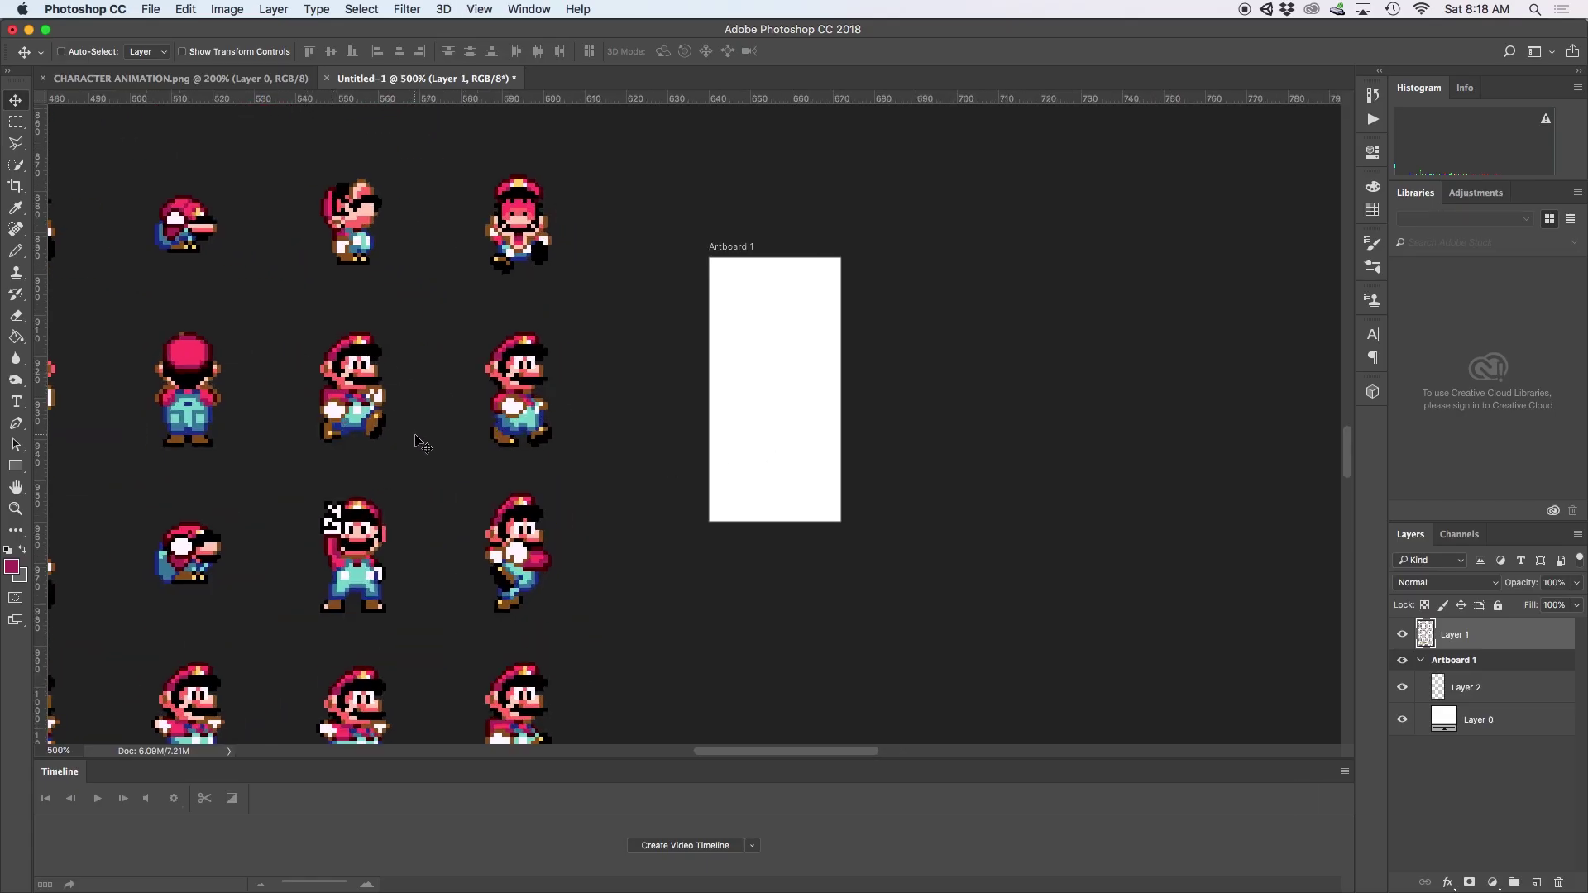
# - Draw a rough magenta circle on Artboard 1 with the Pencil tool
pyautogui.press('b')
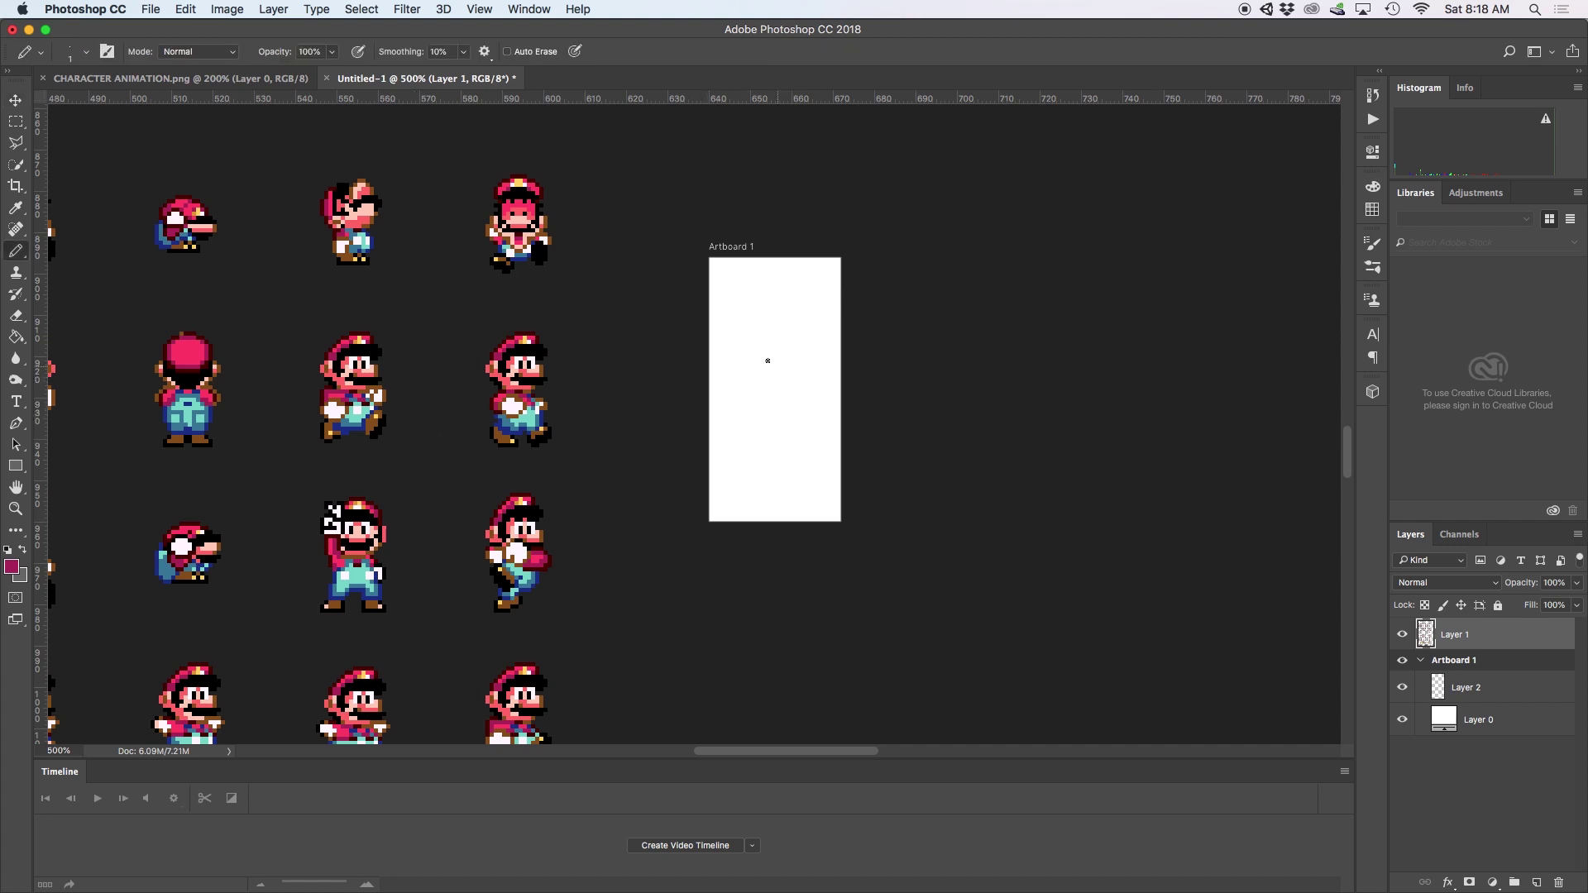
pyautogui.moveTo(752, 348)
pyautogui.mouseDown()
pyautogui.moveTo(761, 389)
pyautogui.moveTo(802, 380)
pyautogui.moveTo(804, 351)
pyautogui.moveTo(745, 350)
pyautogui.mouseUp()
# - Browse the aseprite.org Animation & Layers section, then bring up character-run.aseprite in Aseprite
pyautogui.press('super+Tab')
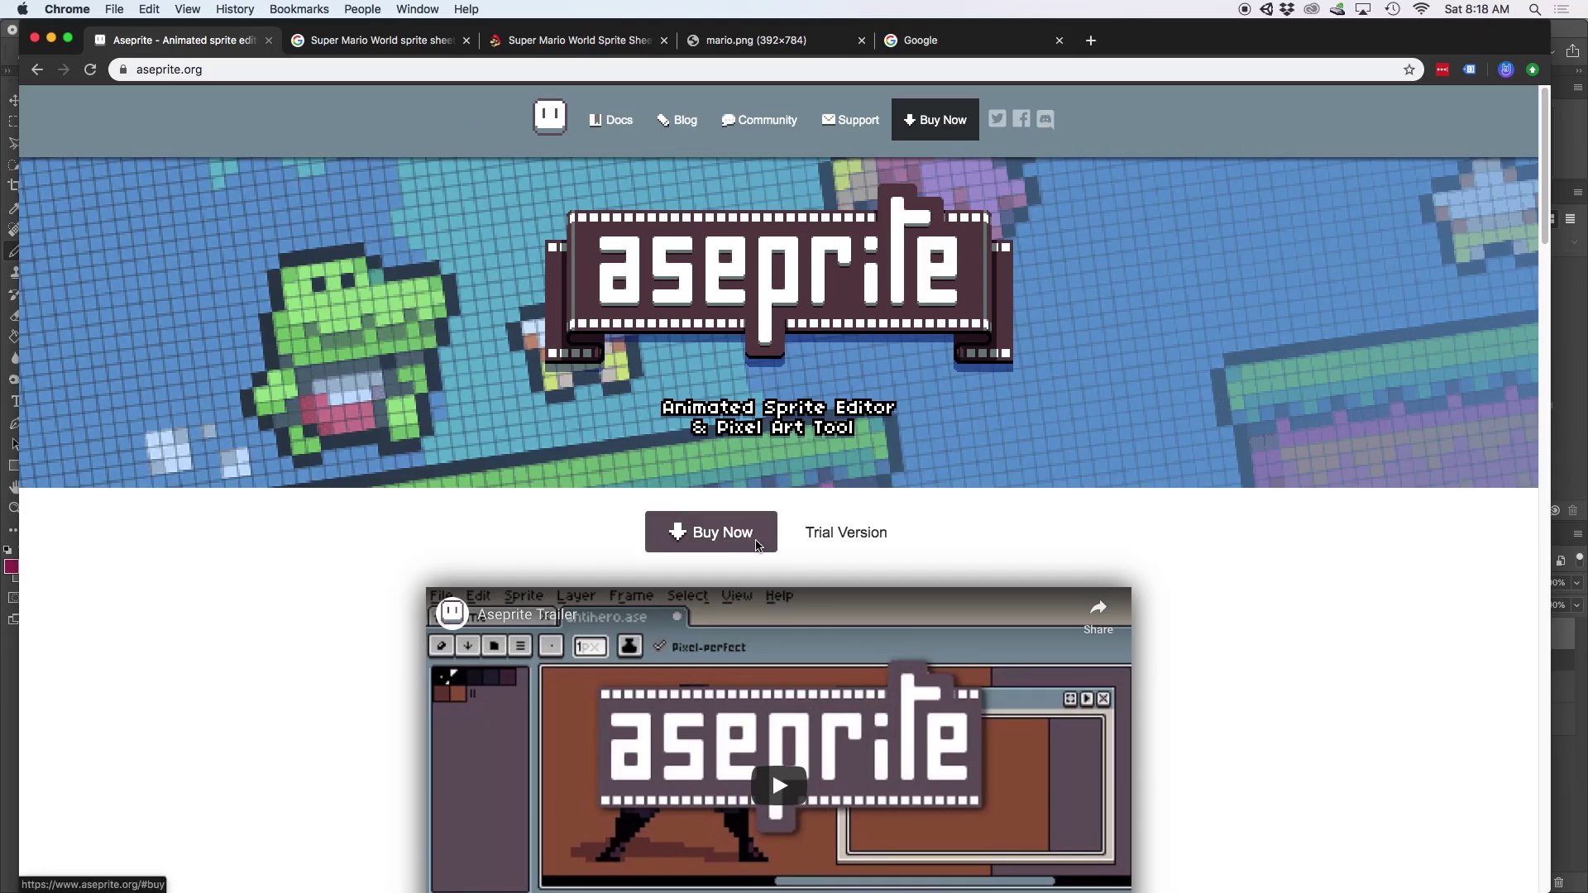
pyautogui.scroll(-10, 615, 519)
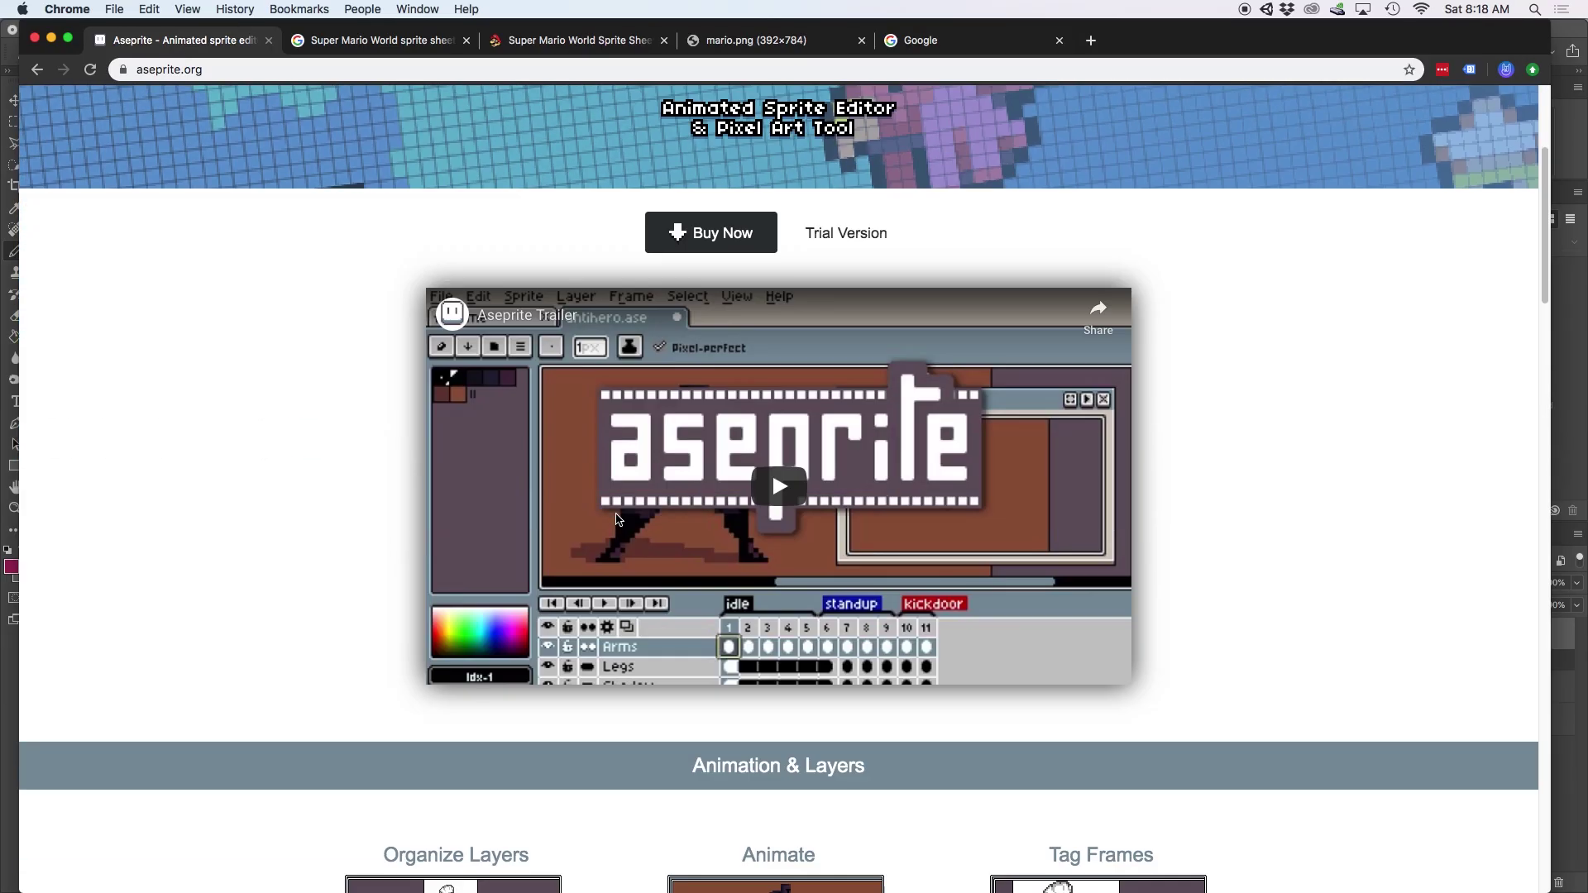
pyautogui.scroll(-3, 615, 520)
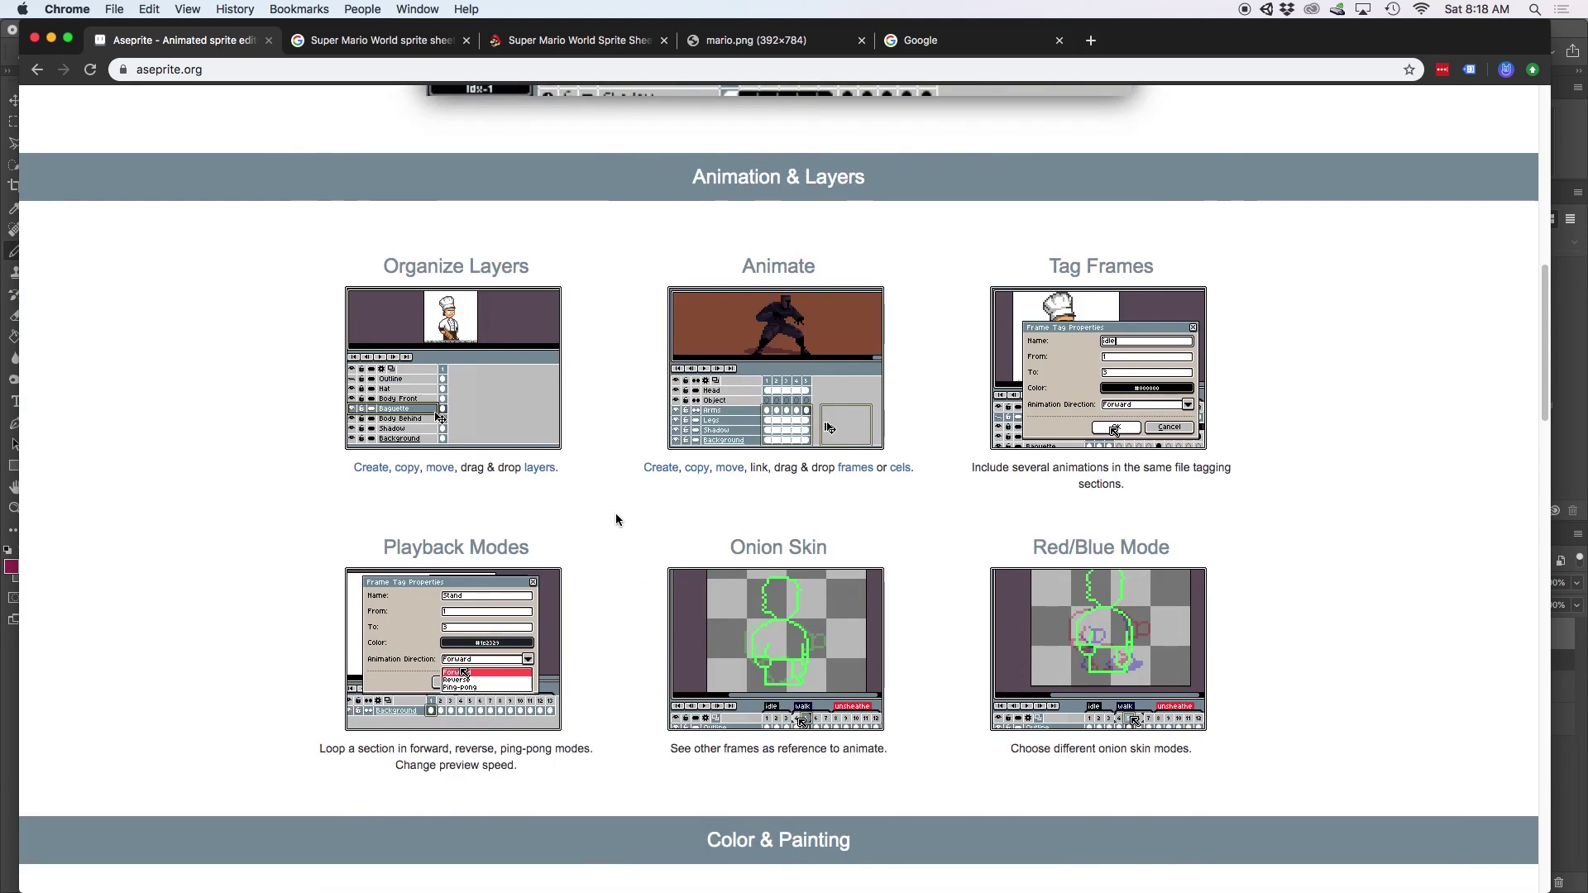
pyautogui.press('super+Tab')
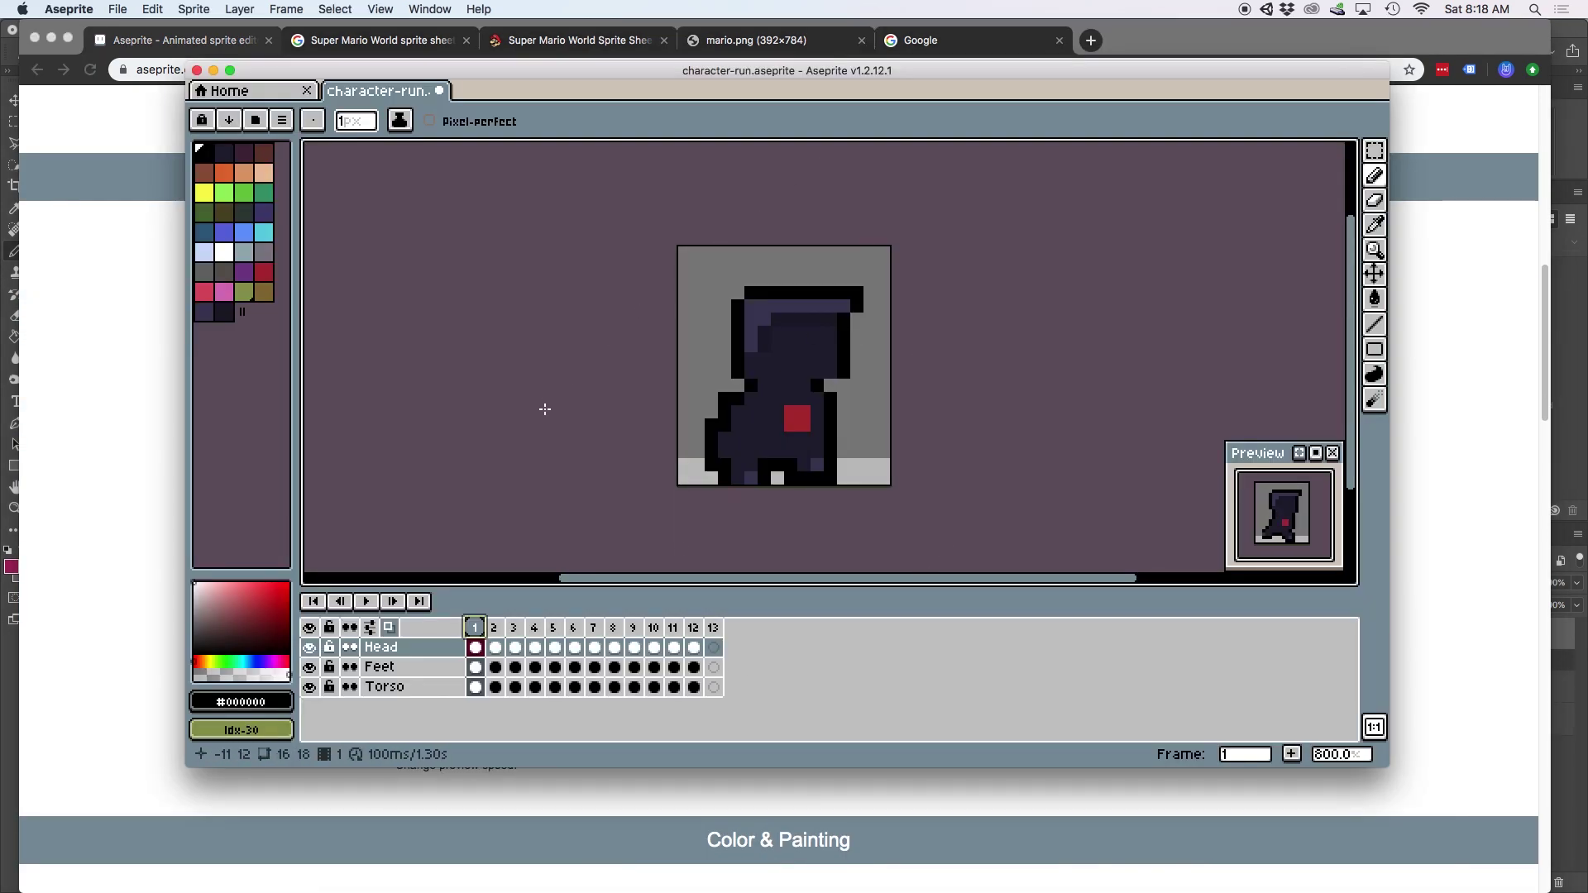
# - Move the Aseprite window aside and step through run frames 2 to 8
pyautogui.moveTo(655, 71); pyautogui.dragTo(621, 92)
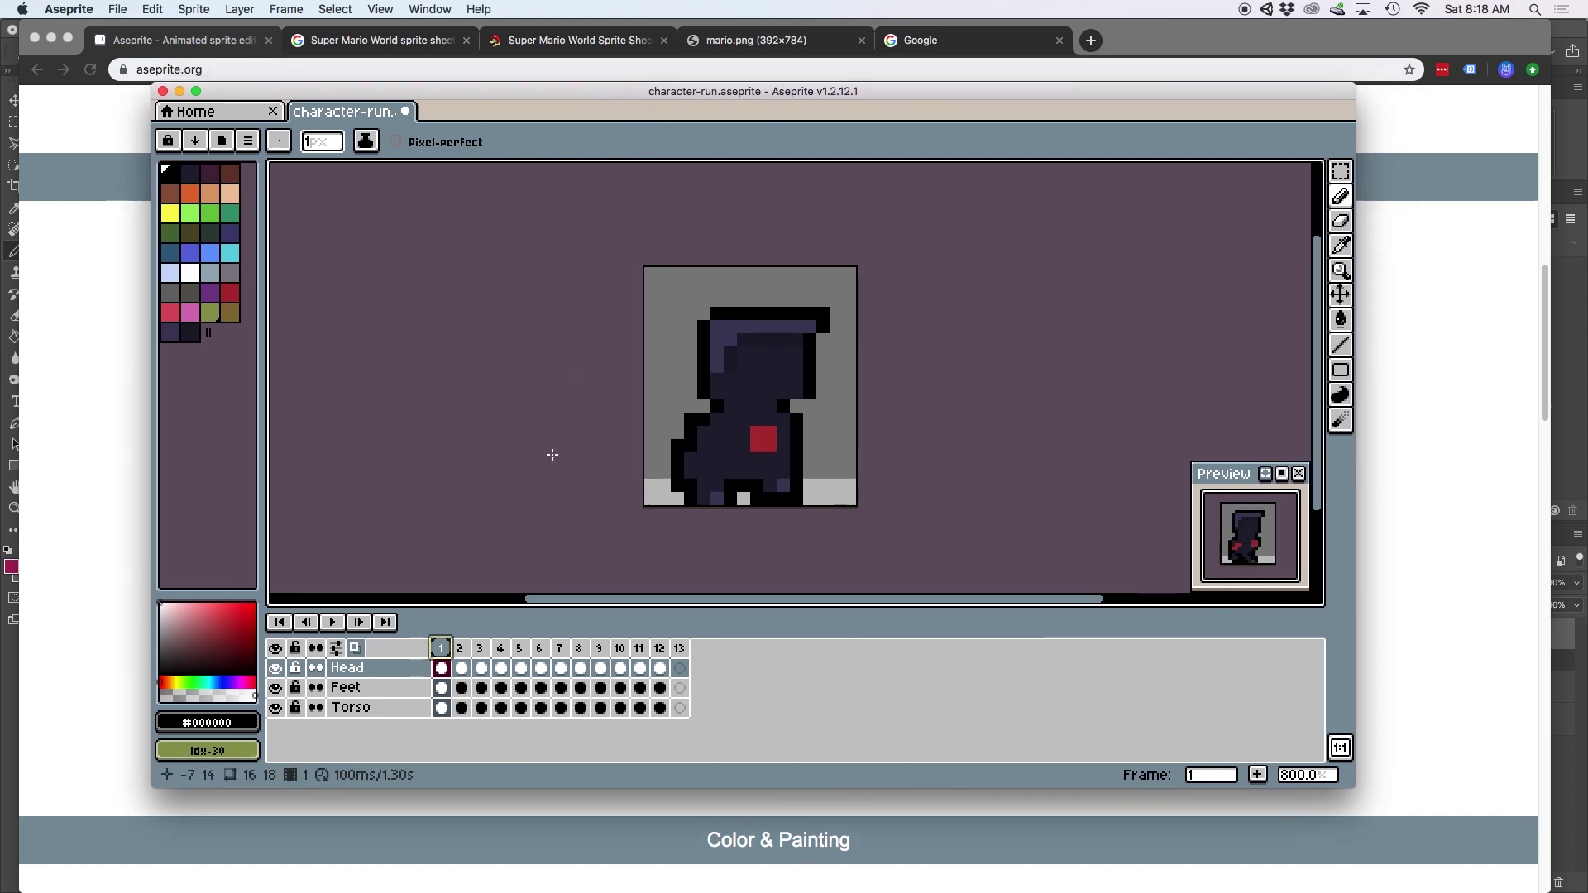
pyautogui.click(463, 650)
pyautogui.click(480, 650)
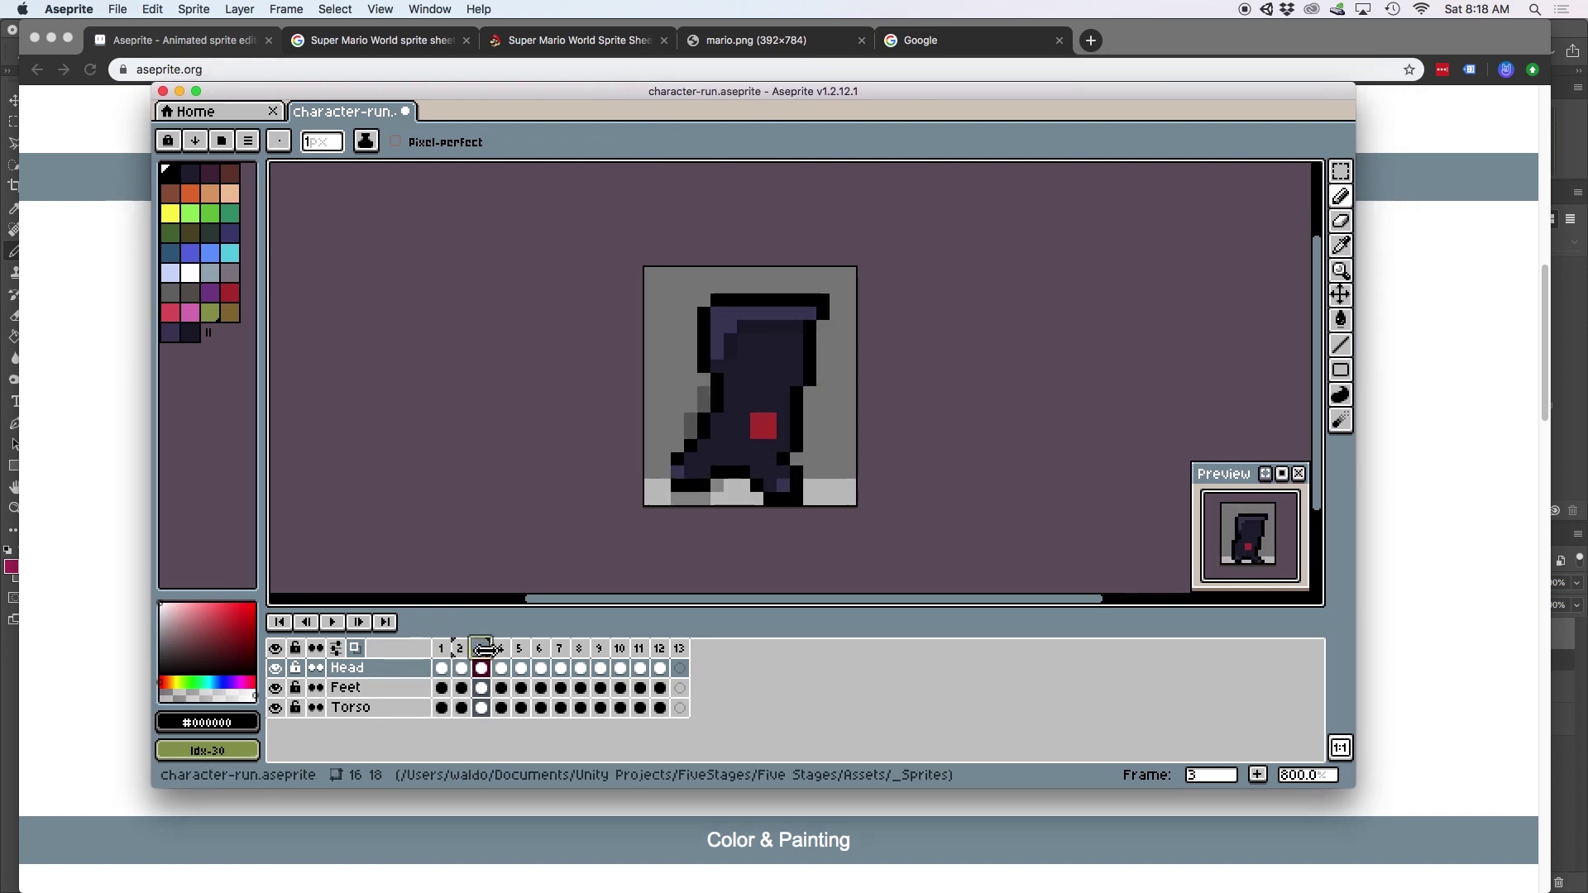
pyautogui.click(501, 650)
pyautogui.click(520, 650)
pyautogui.click(540, 650)
pyautogui.click(559, 650)
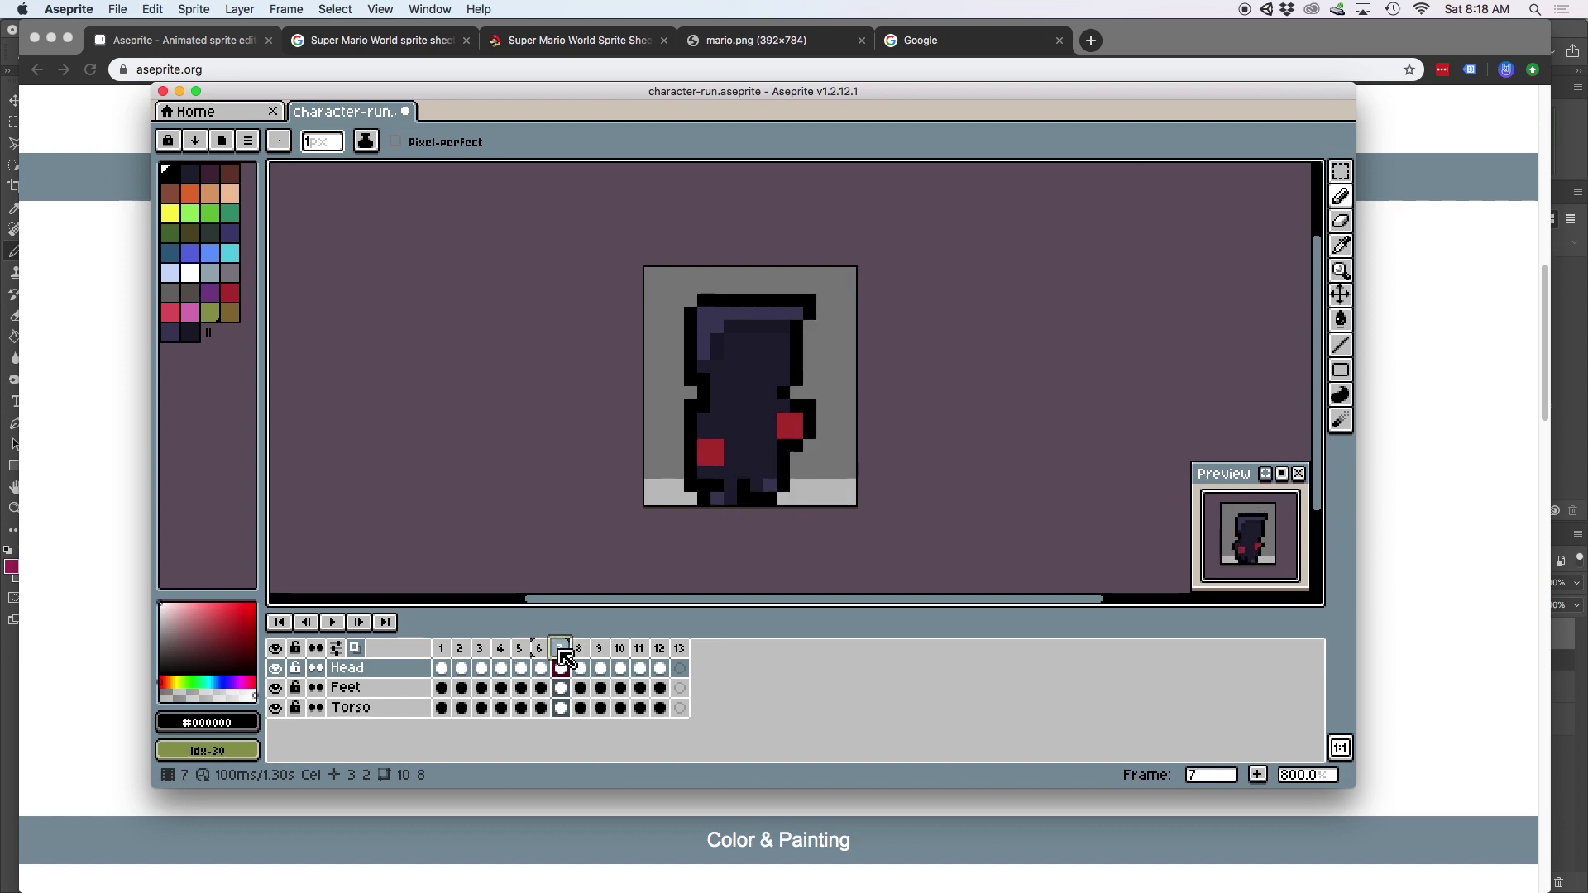
pyautogui.click(580, 650)
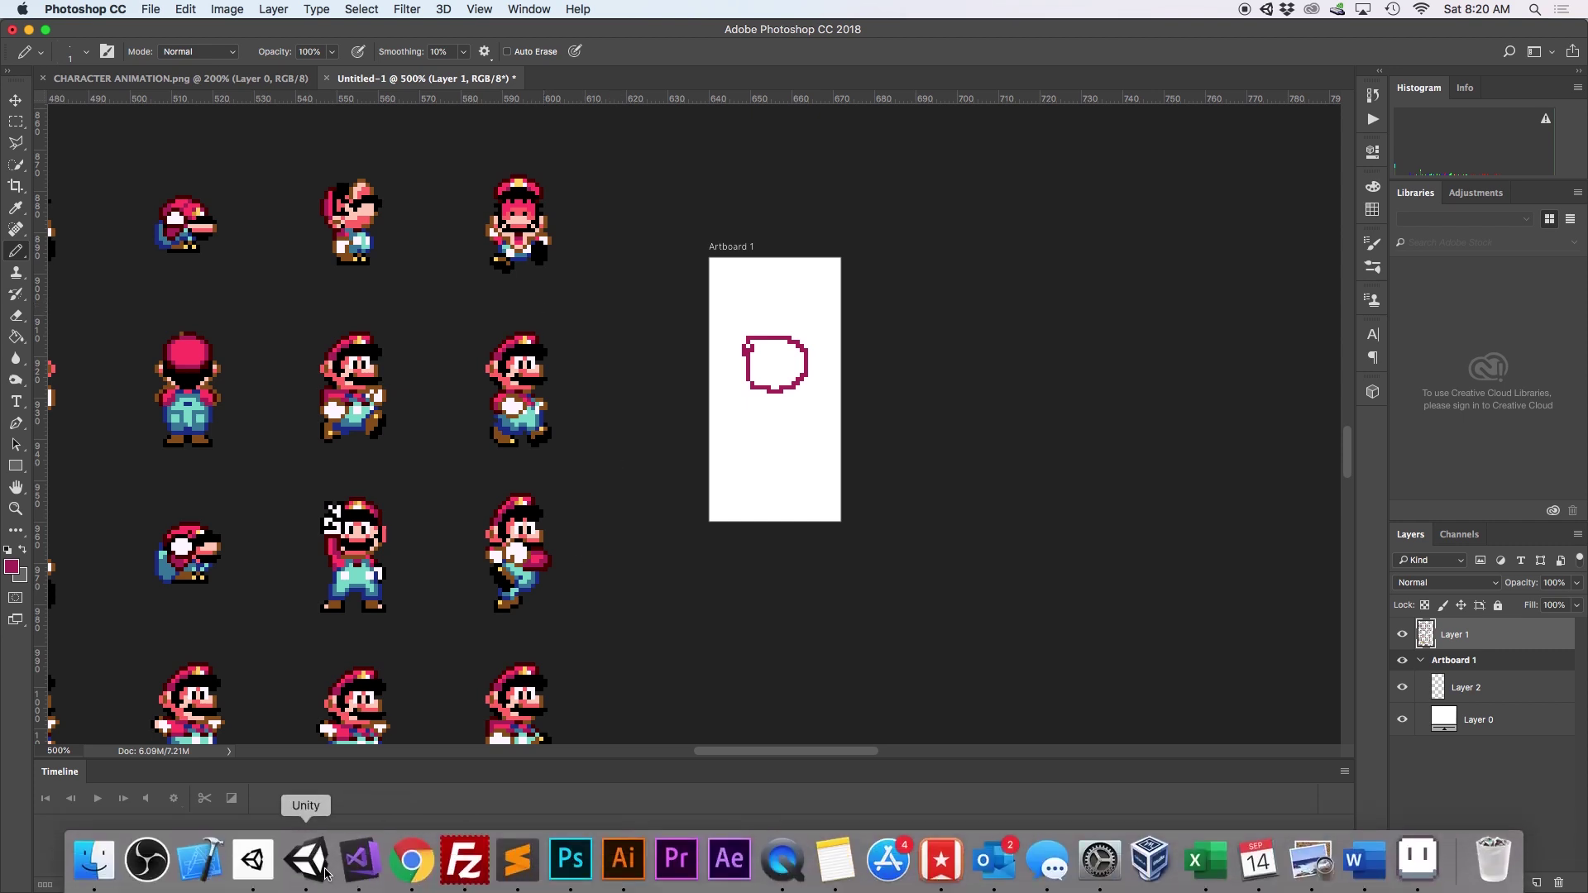
# - Zoom and pan Unity's Scene view onto the player, then start a new Photoshop document
pyautogui.click(326, 869)
pyautogui.scroll(5, 539, 698)
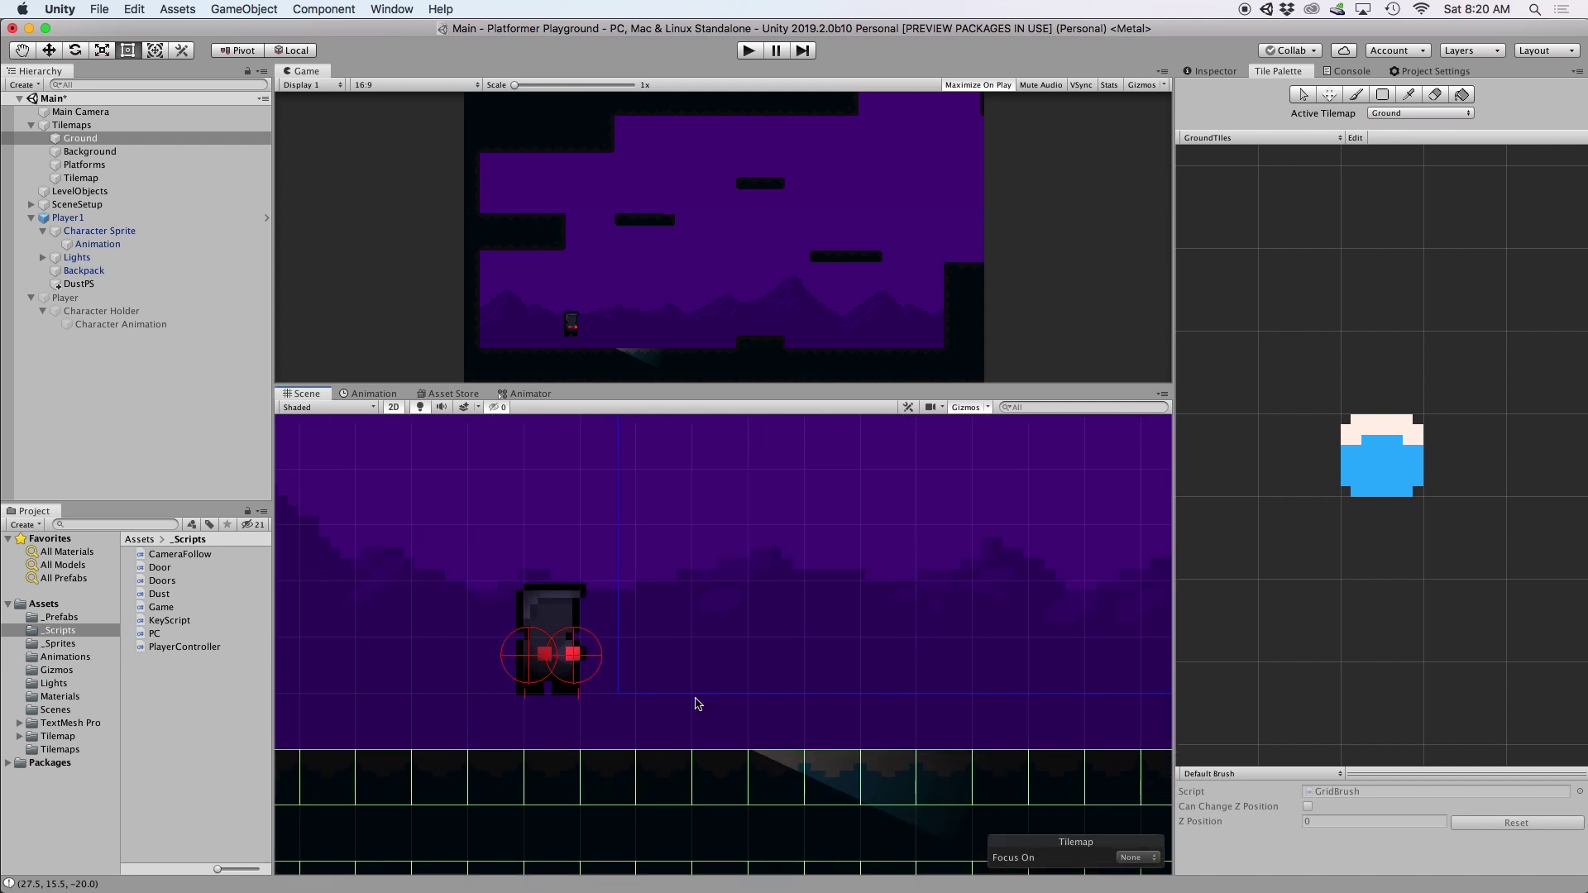
pyautogui.scroll(-4, 594, 791)
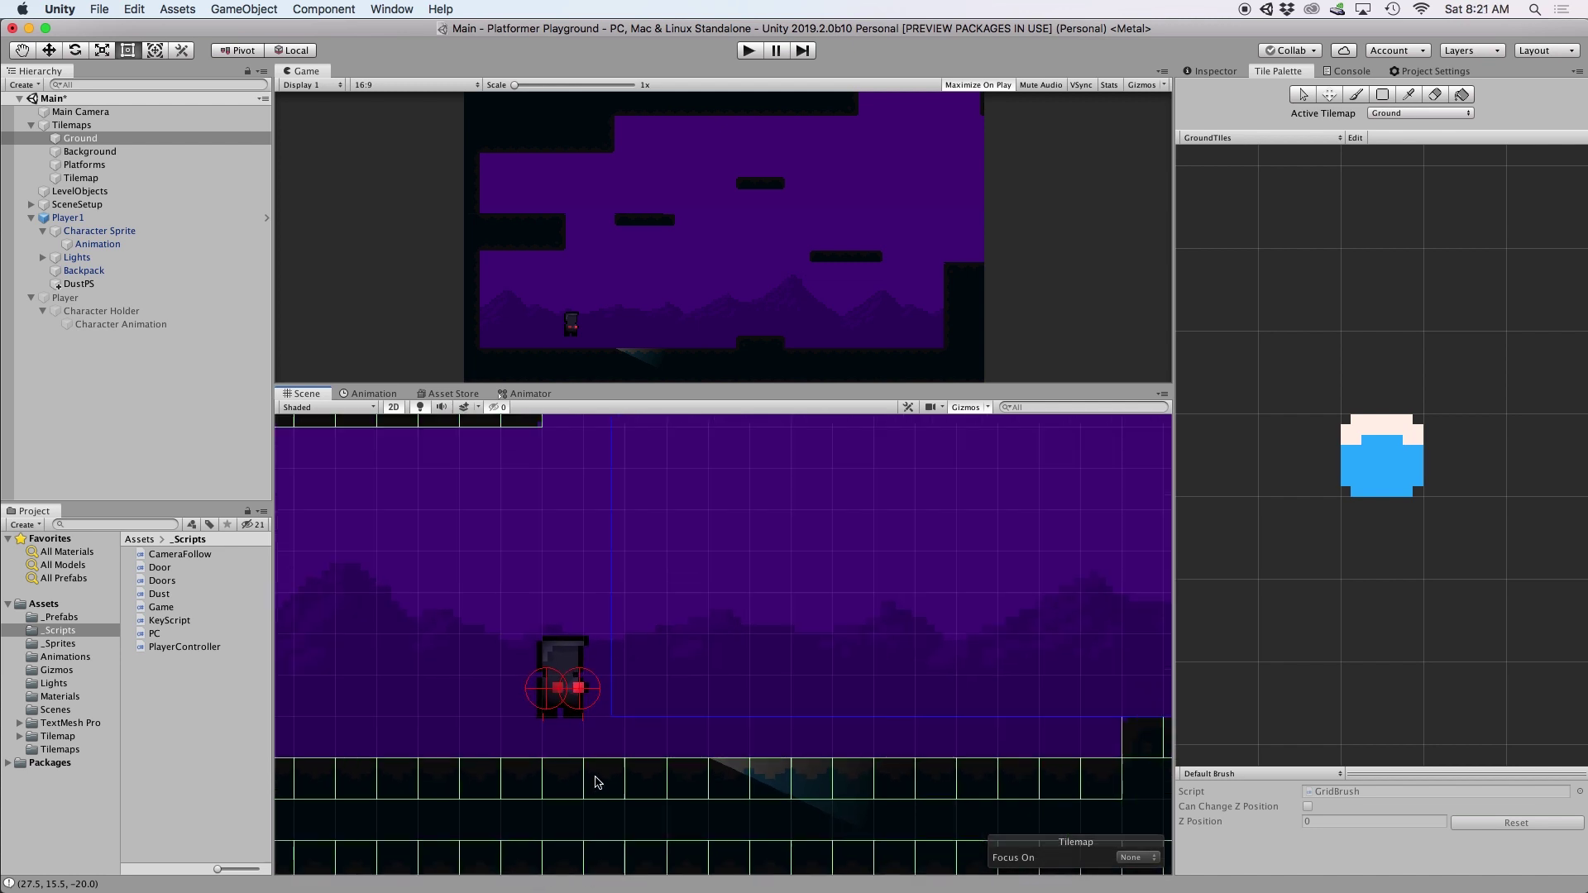
pyautogui.scroll(4, 612, 752)
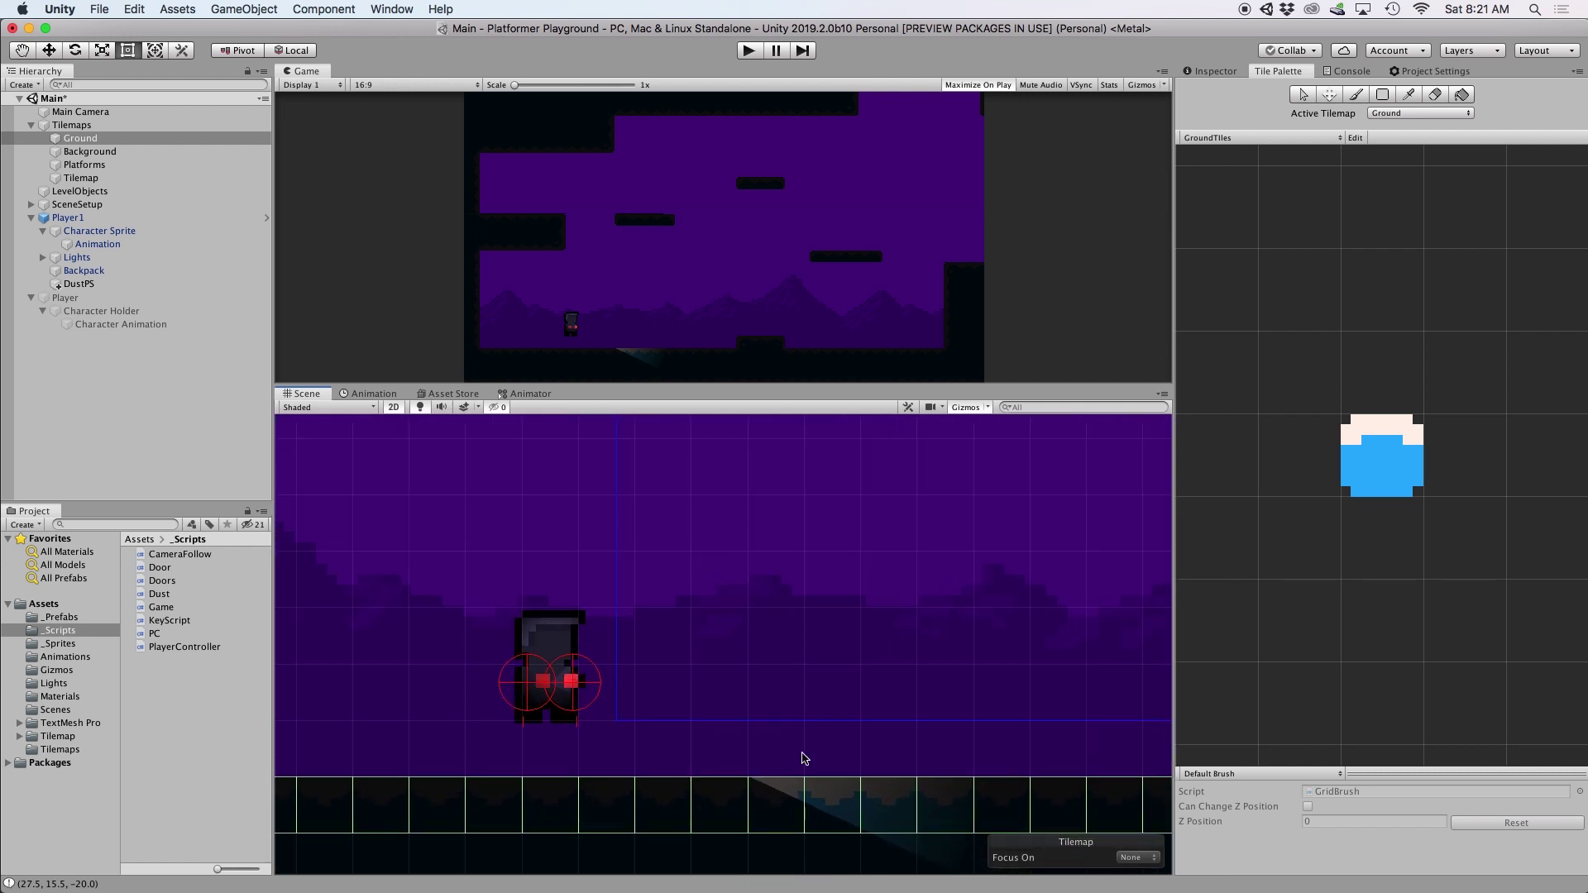
pyautogui.moveTo(802, 757); pyautogui.dragTo(857, 657, button='middle')
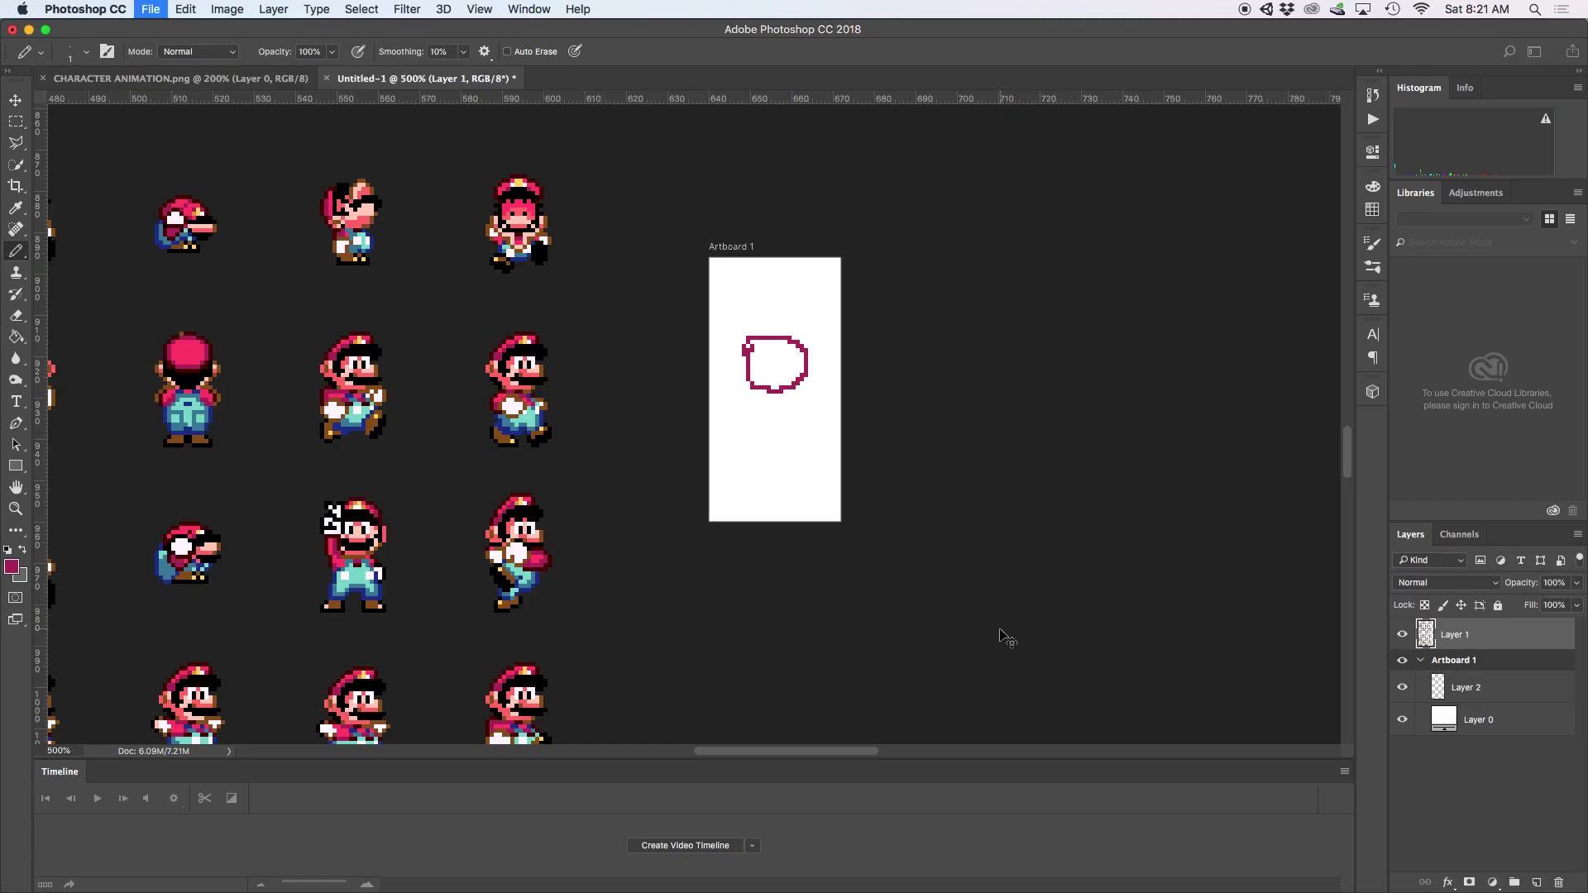
pyautogui.press('super+n')
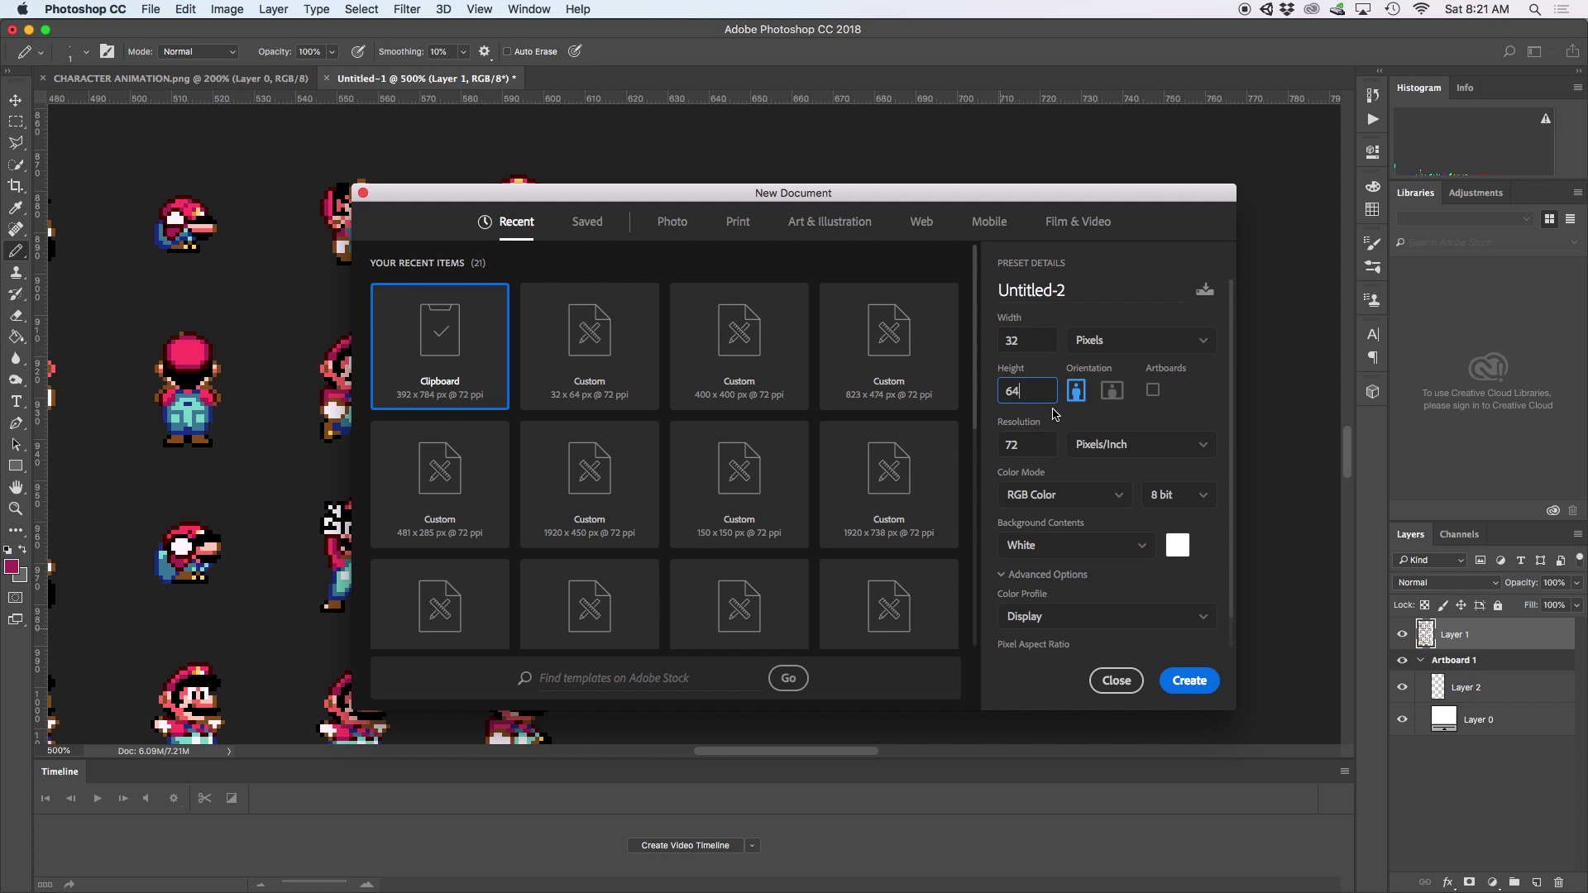
# - Create the 32×64 px document and zoom in on the canvas
pyautogui.press('Return')
pyautogui.press('super+equal')
pyautogui.press('super+equal')
pyautogui.press('super+equal')
pyautogui.press('super+equal')
pyautogui.press('super+equal')
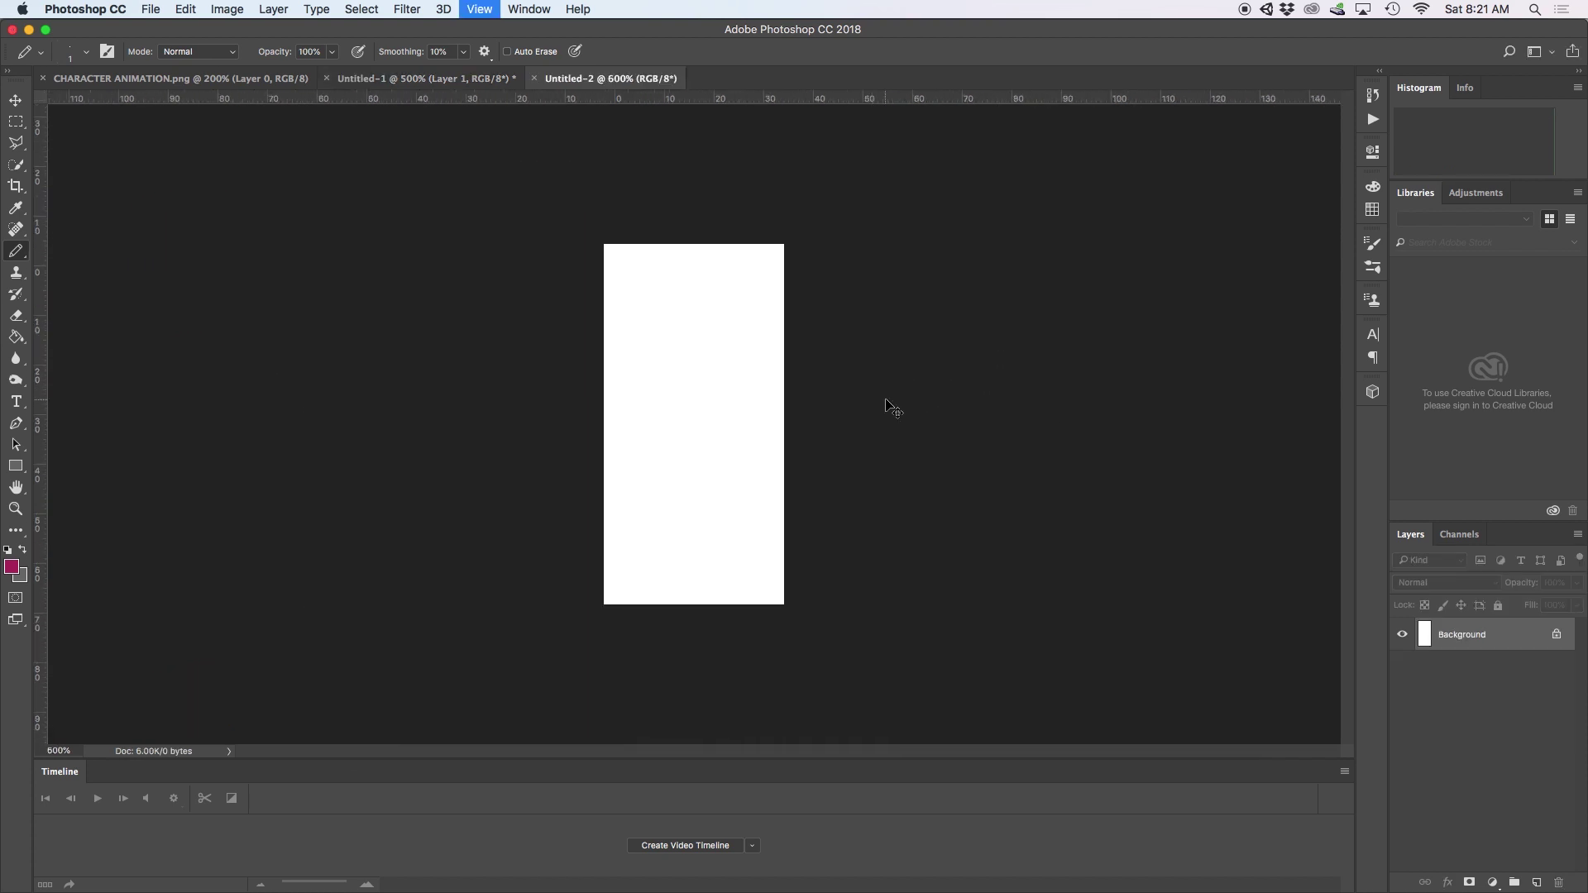
pyautogui.press('super+equal')
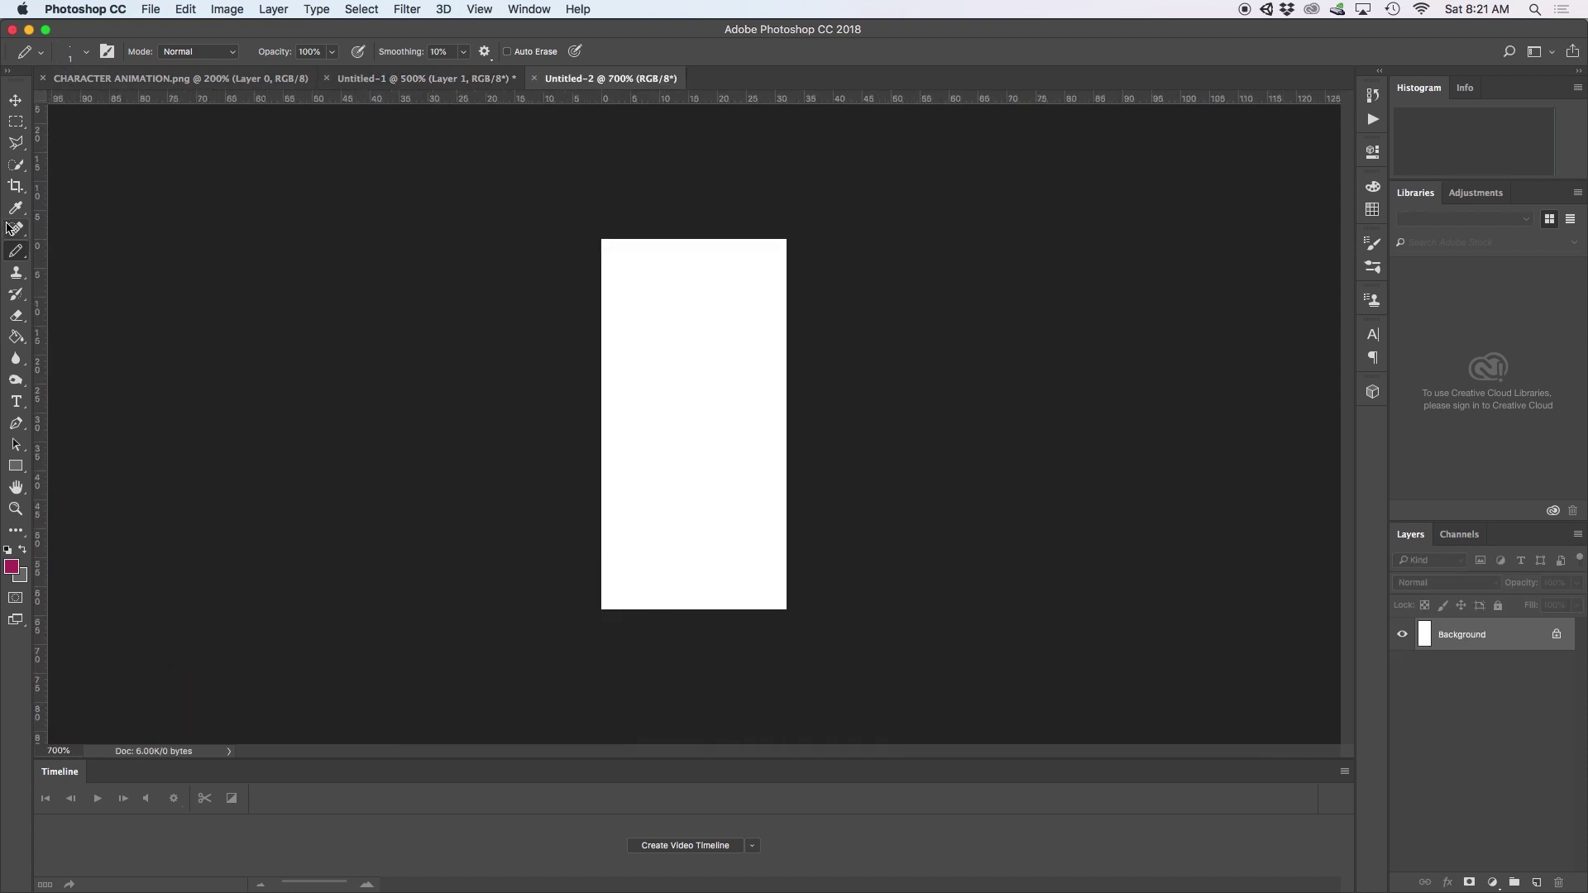
# - Sketch a rough magenta loop on the canvas with the Pencil tool
pyautogui.click(15, 251)
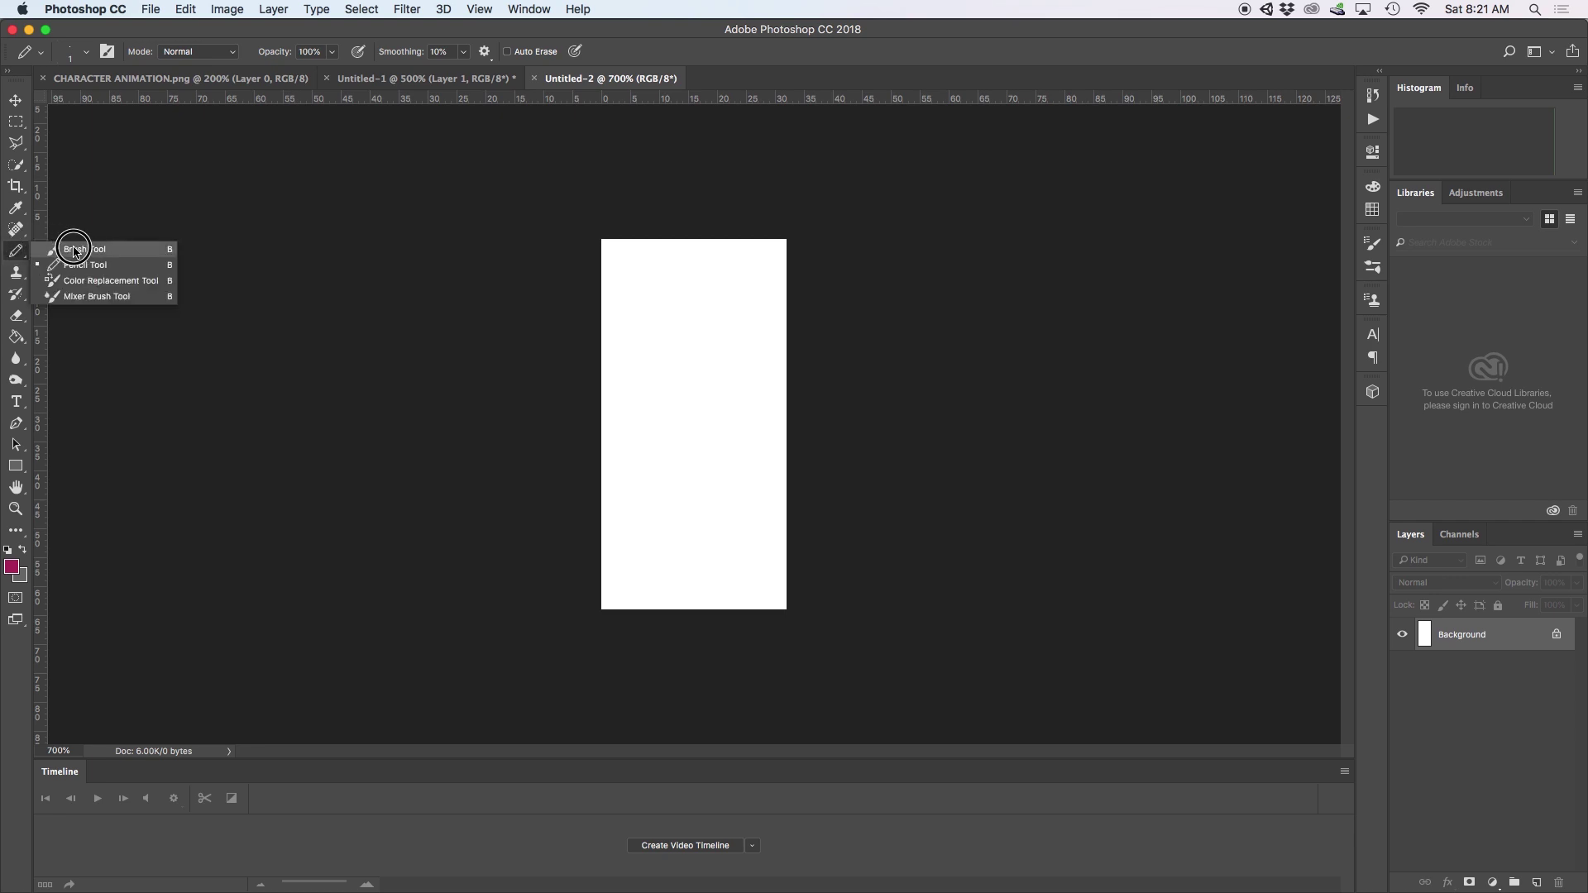
pyautogui.click(89, 263)
pyautogui.moveTo(669, 333)
pyautogui.mouseDown()
pyautogui.moveTo(653, 405)
pyautogui.moveTo(716, 426)
pyautogui.moveTo(758, 378)
pyautogui.moveTo(718, 332)
pyautogui.moveTo(663, 348)
pyautogui.moveTo(665, 427)
pyautogui.moveTo(771, 405)
pyautogui.moveTo(749, 349)
pyautogui.moveTo(662, 369)
pyautogui.moveTo(695, 416)
pyautogui.mouseUp()
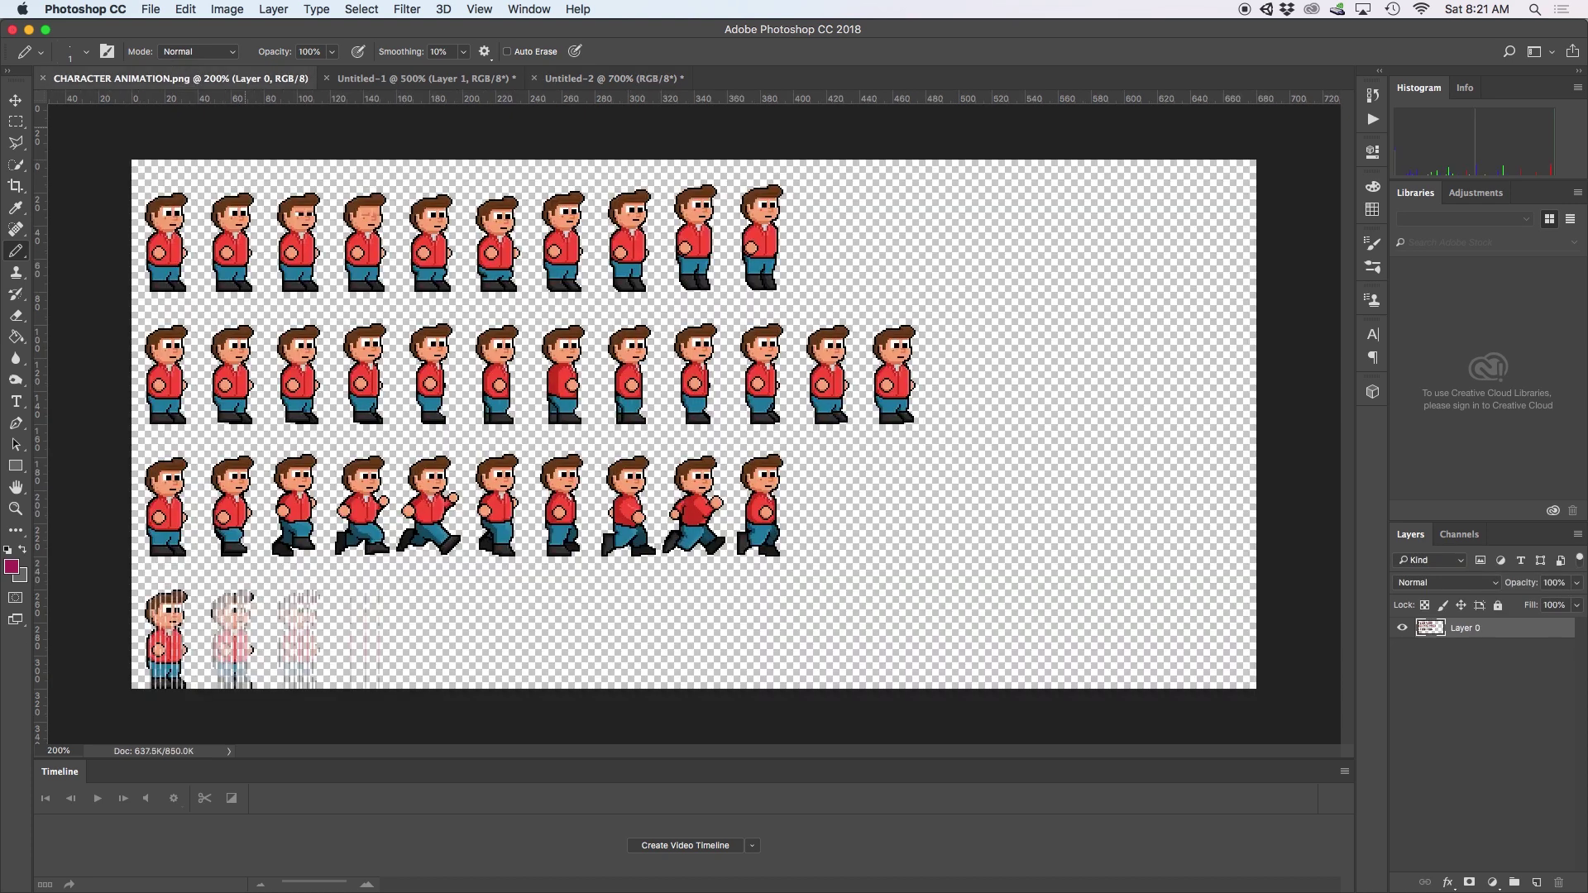
pyautogui.click(192, 76)
# - Marquee-select the first sprite, measuring it at roughly 39 × 80 px
pyautogui.click(18, 123)
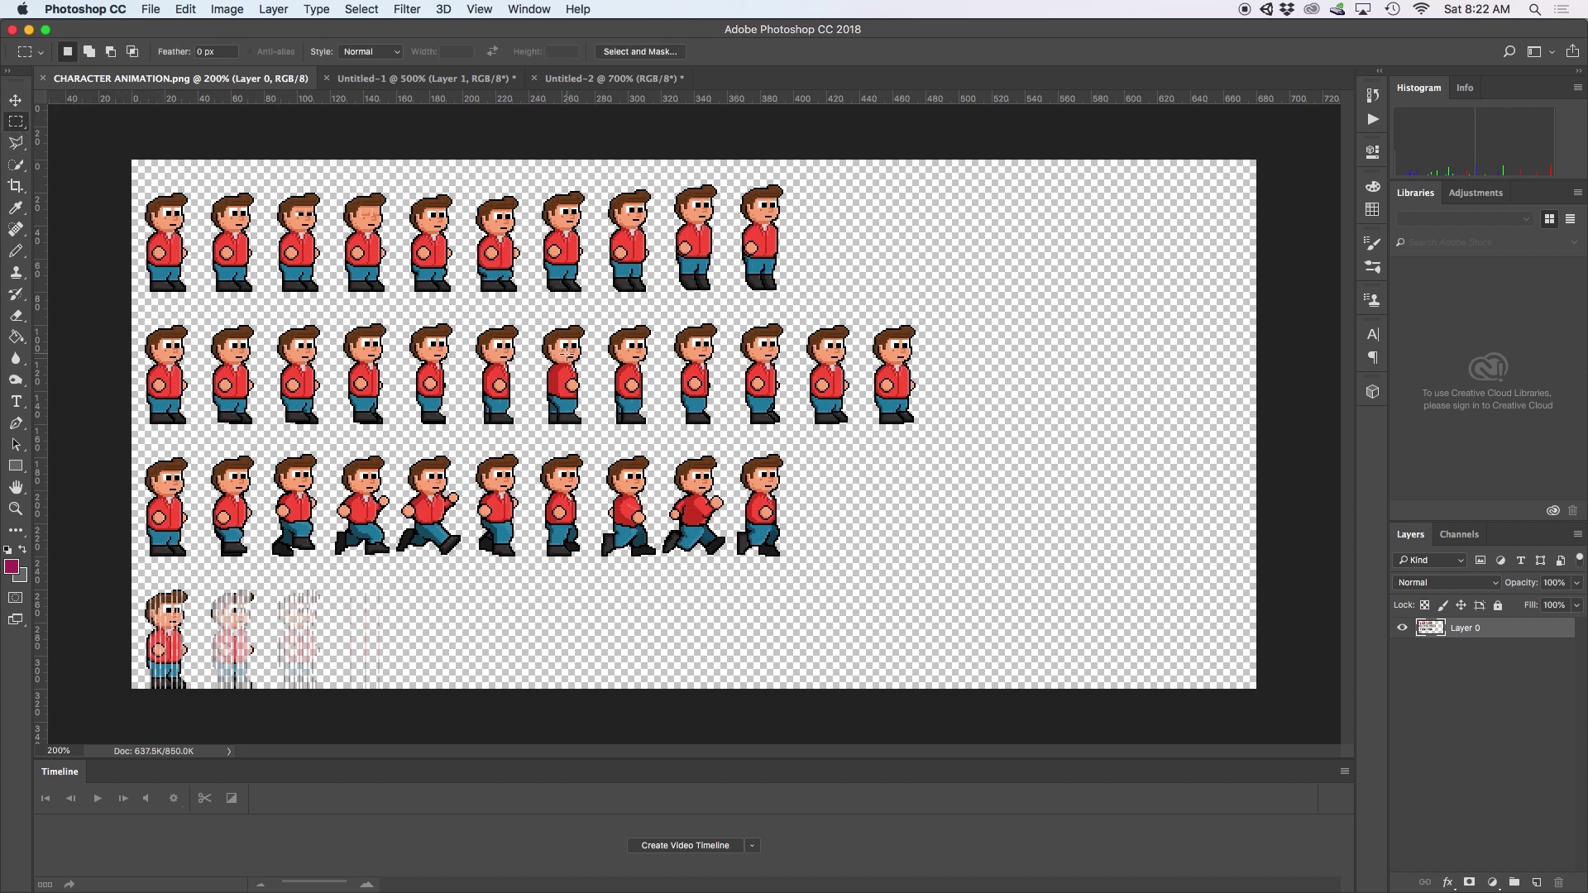
pyautogui.moveTo(130, 157); pyautogui.dragTo(202, 291)
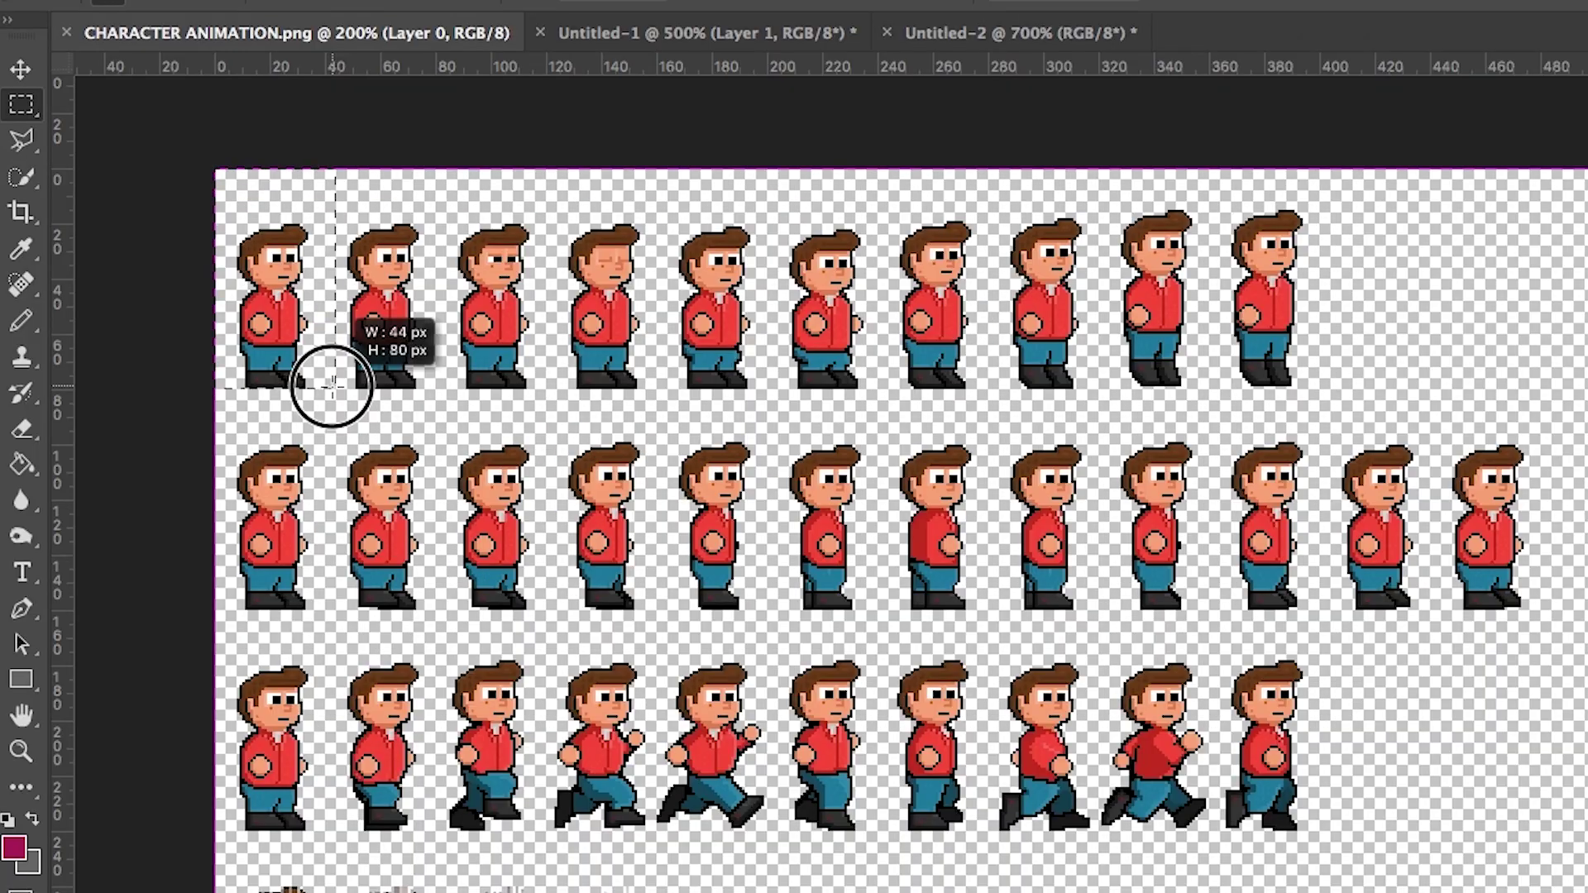
pyautogui.moveTo(332, 385); pyautogui.dragTo(320, 386)
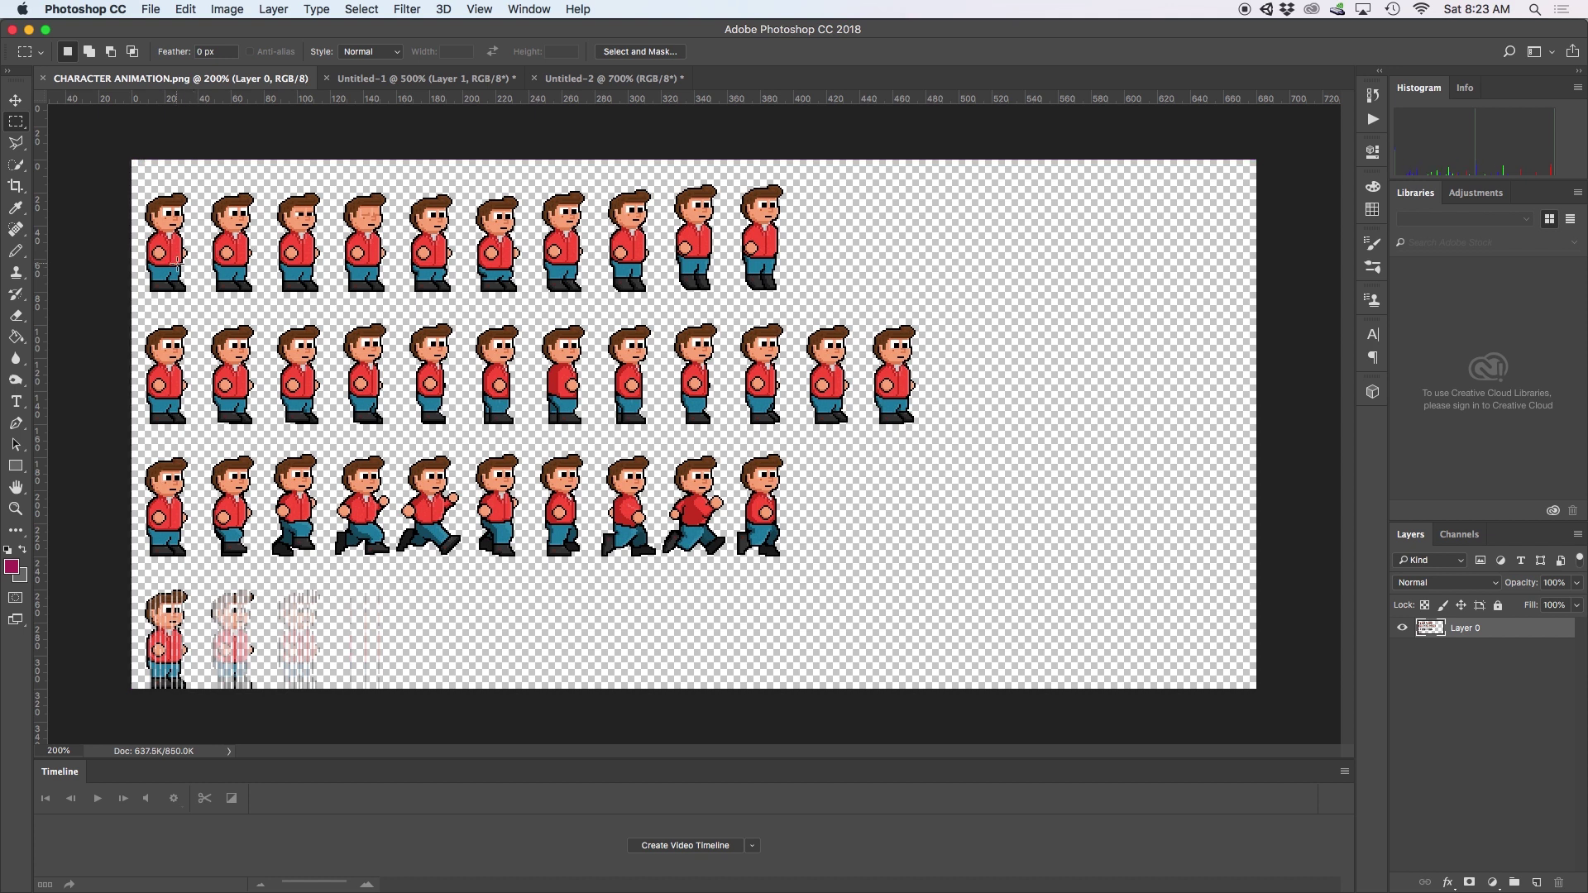
# - Set Gridline Every to 40 pixels in Guides, Grid & Slices preferences
pyautogui.click(119, 8)
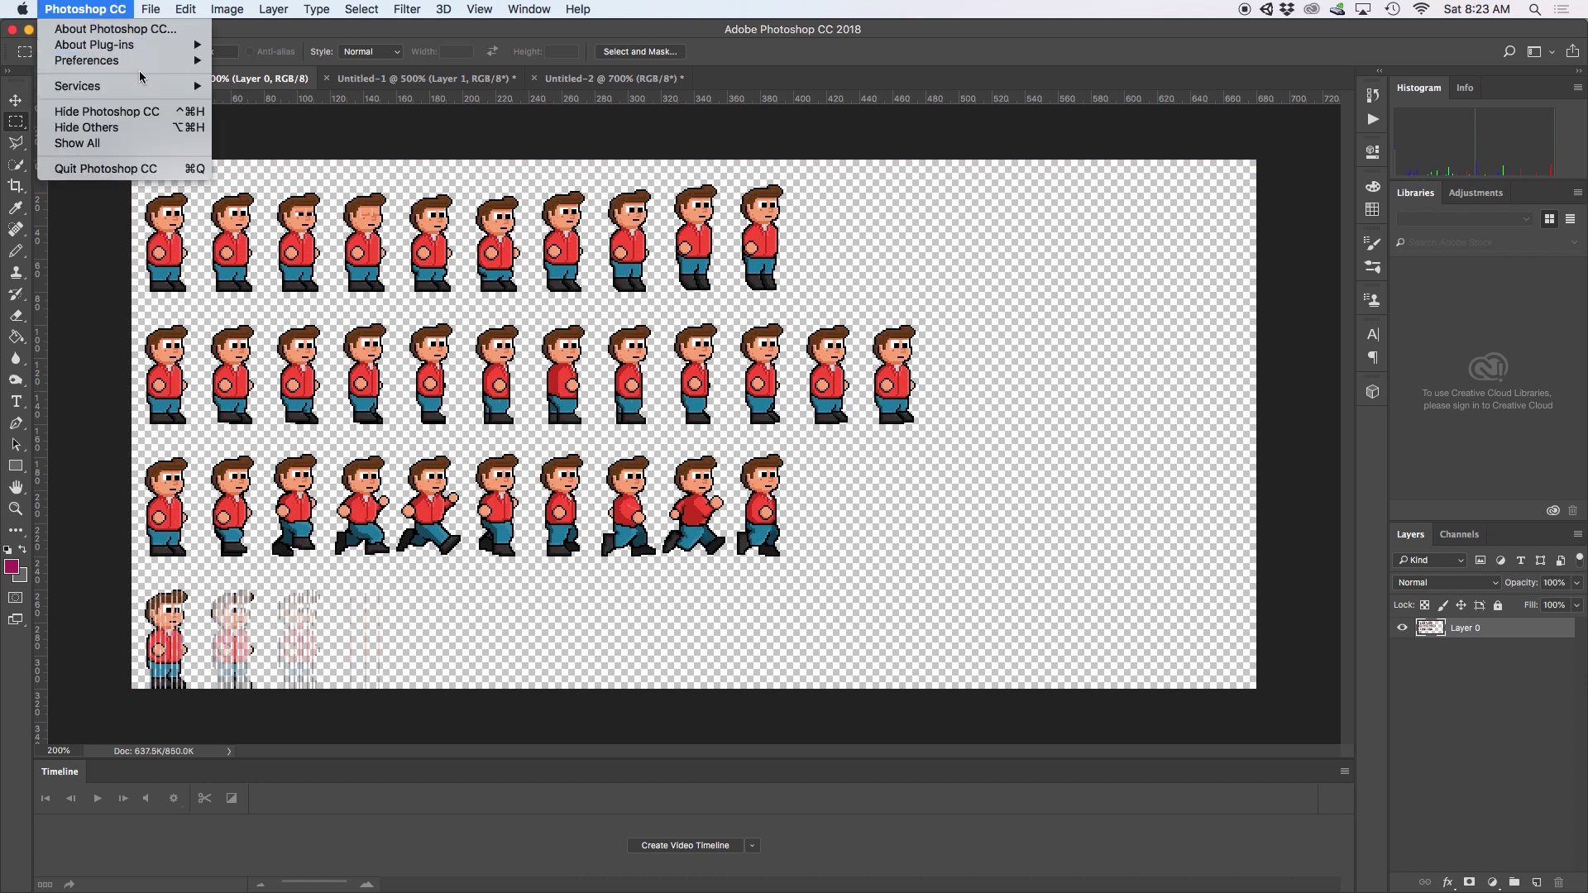
pyautogui.moveTo(162, 63)
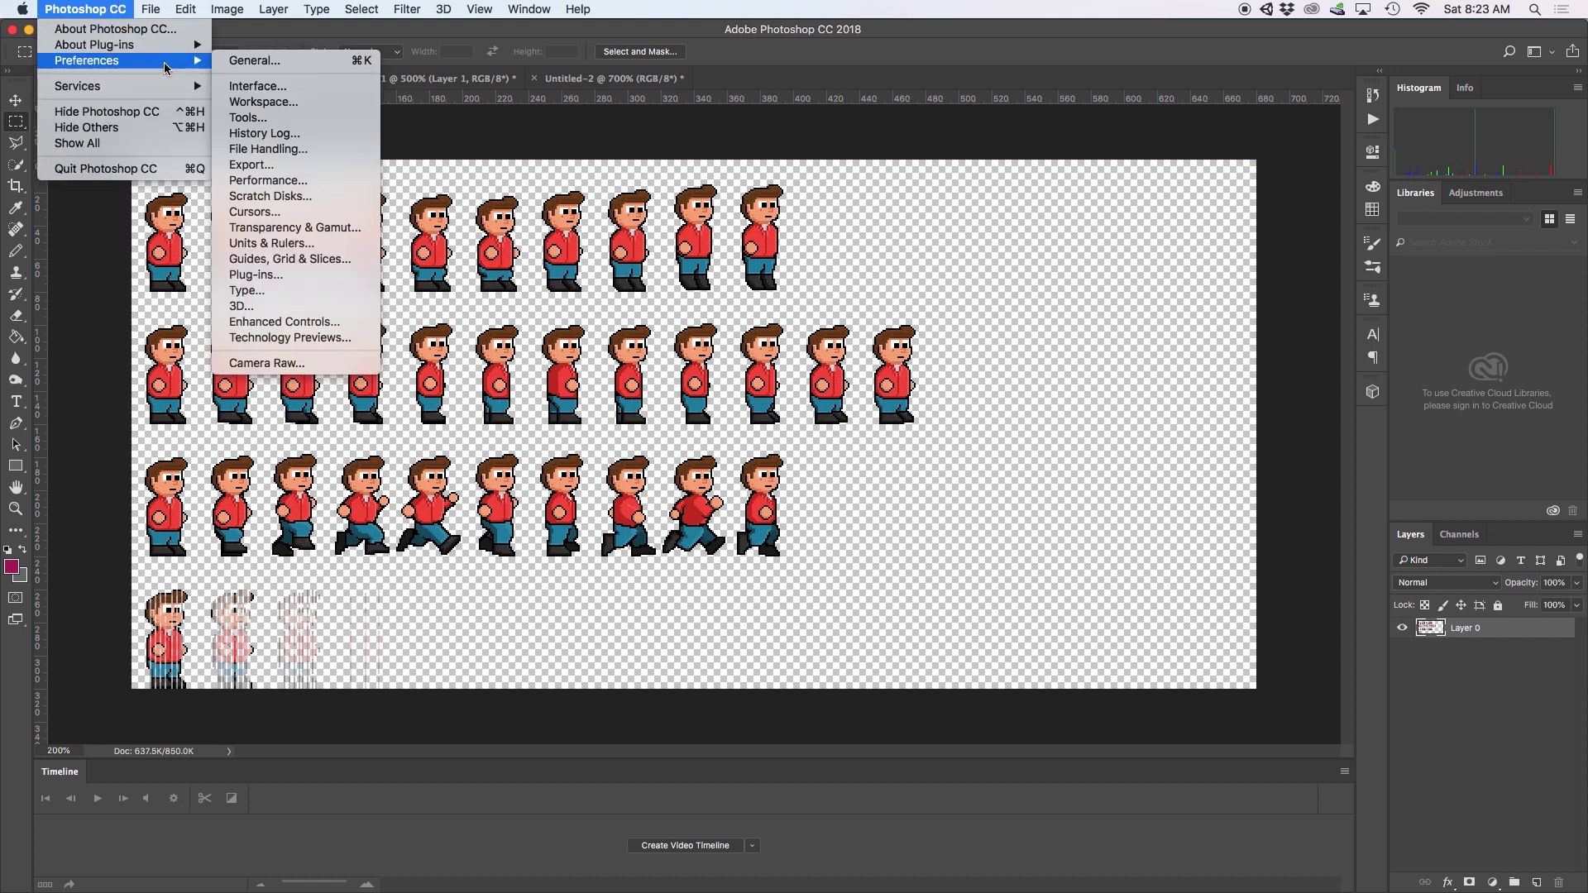
pyautogui.click(275, 258)
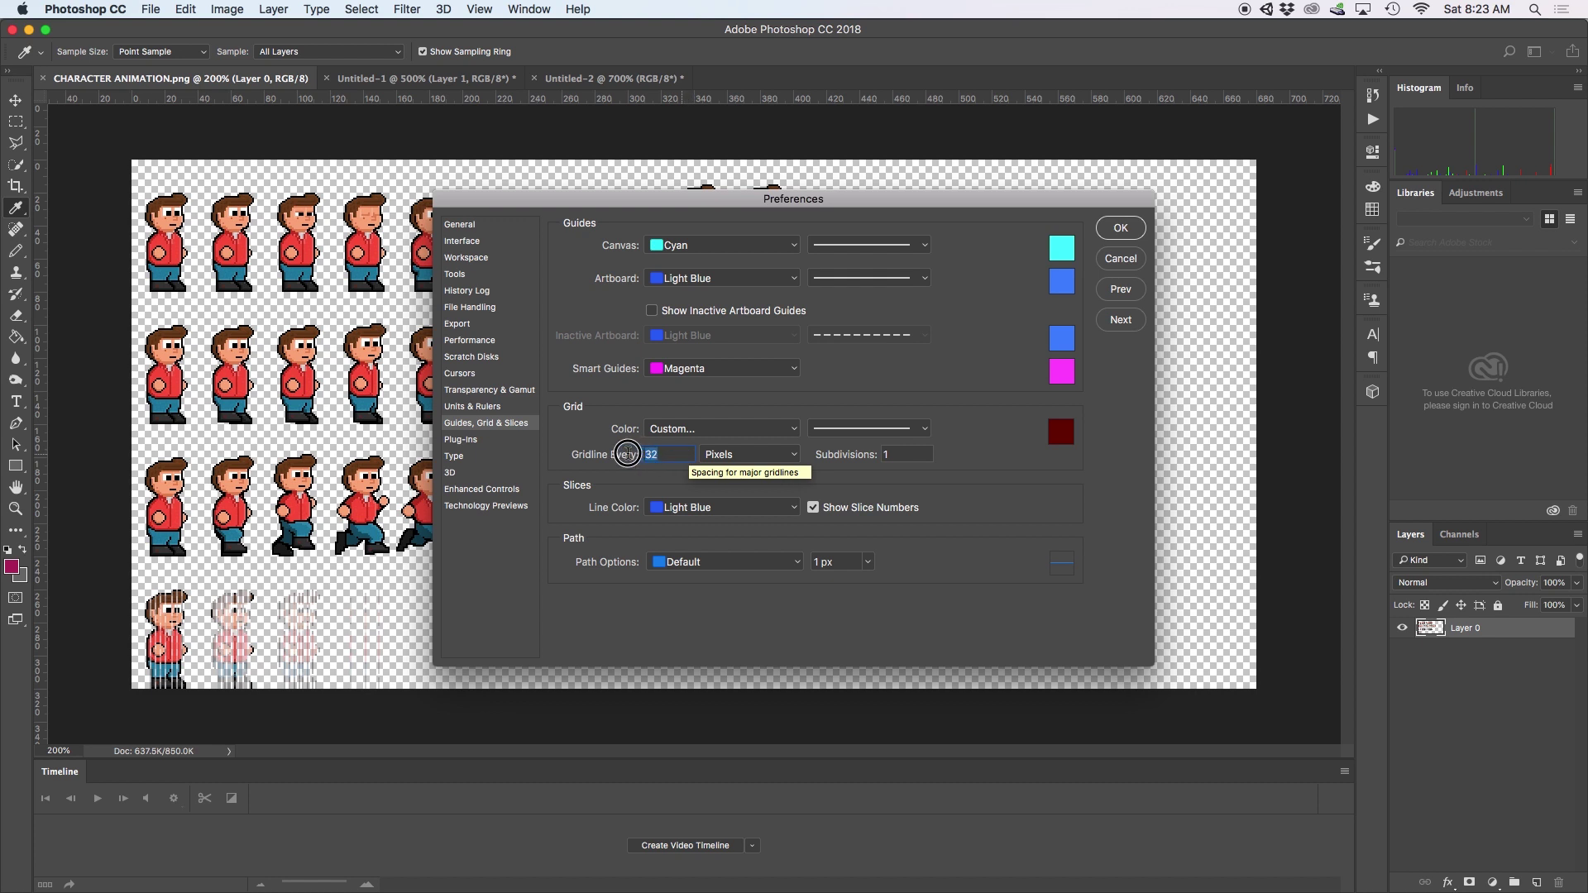
pyautogui.write('4')
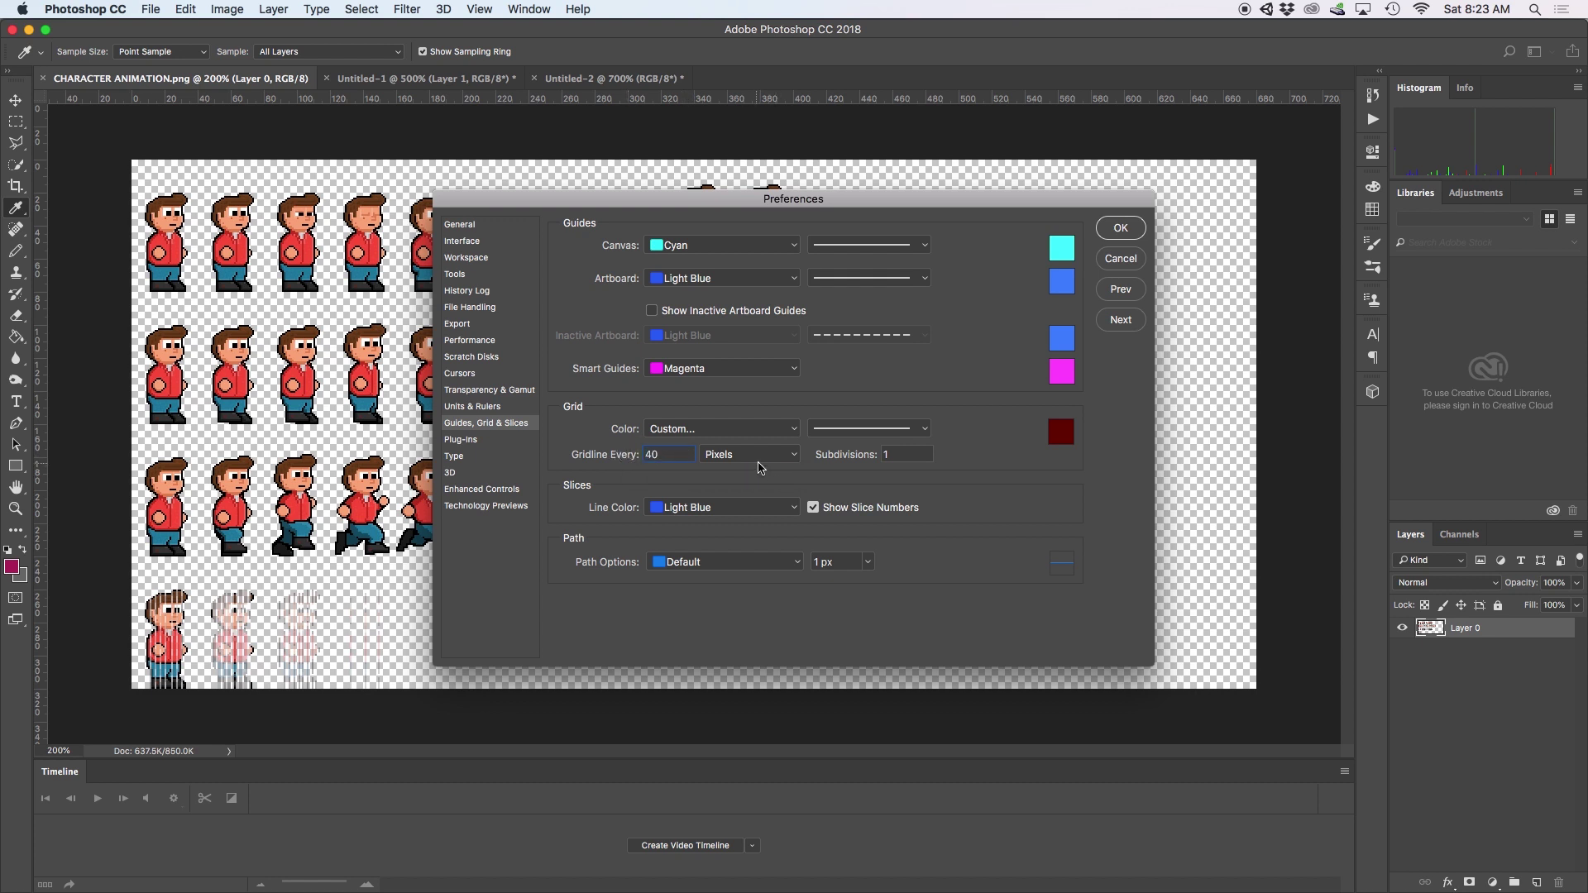
pyautogui.write('0')
pyautogui.press('Tab')
pyautogui.click(1121, 228)
# - Show the grid over the CHARACTER ANIMATION.png sprite sheet
pyautogui.press('m')
pyautogui.click(478, 9)
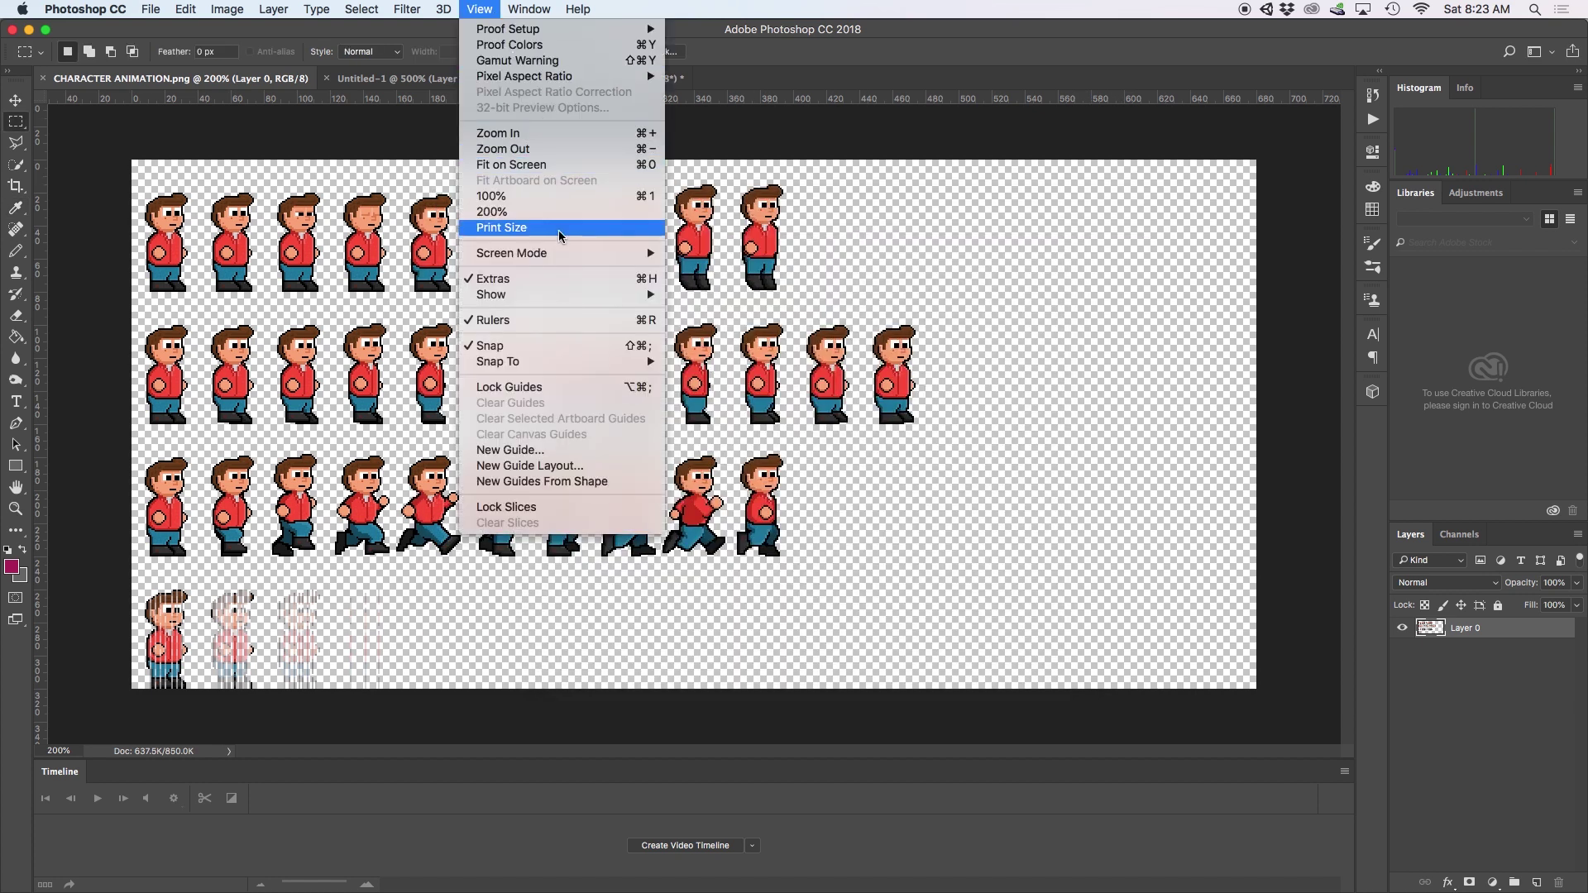
pyautogui.moveTo(603, 296)
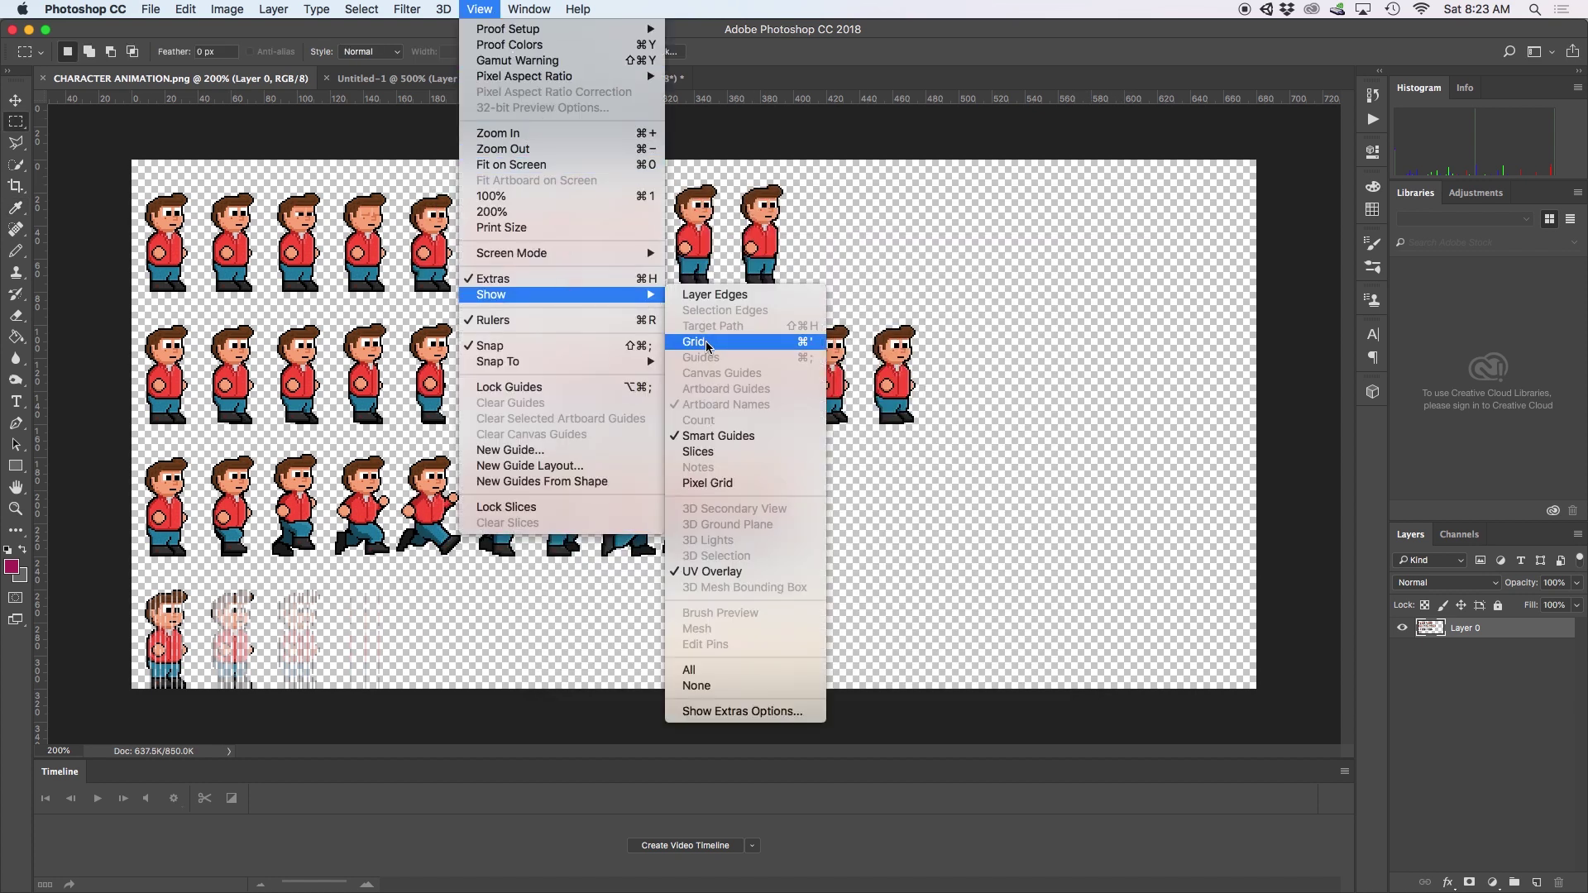
pyautogui.click(728, 344)
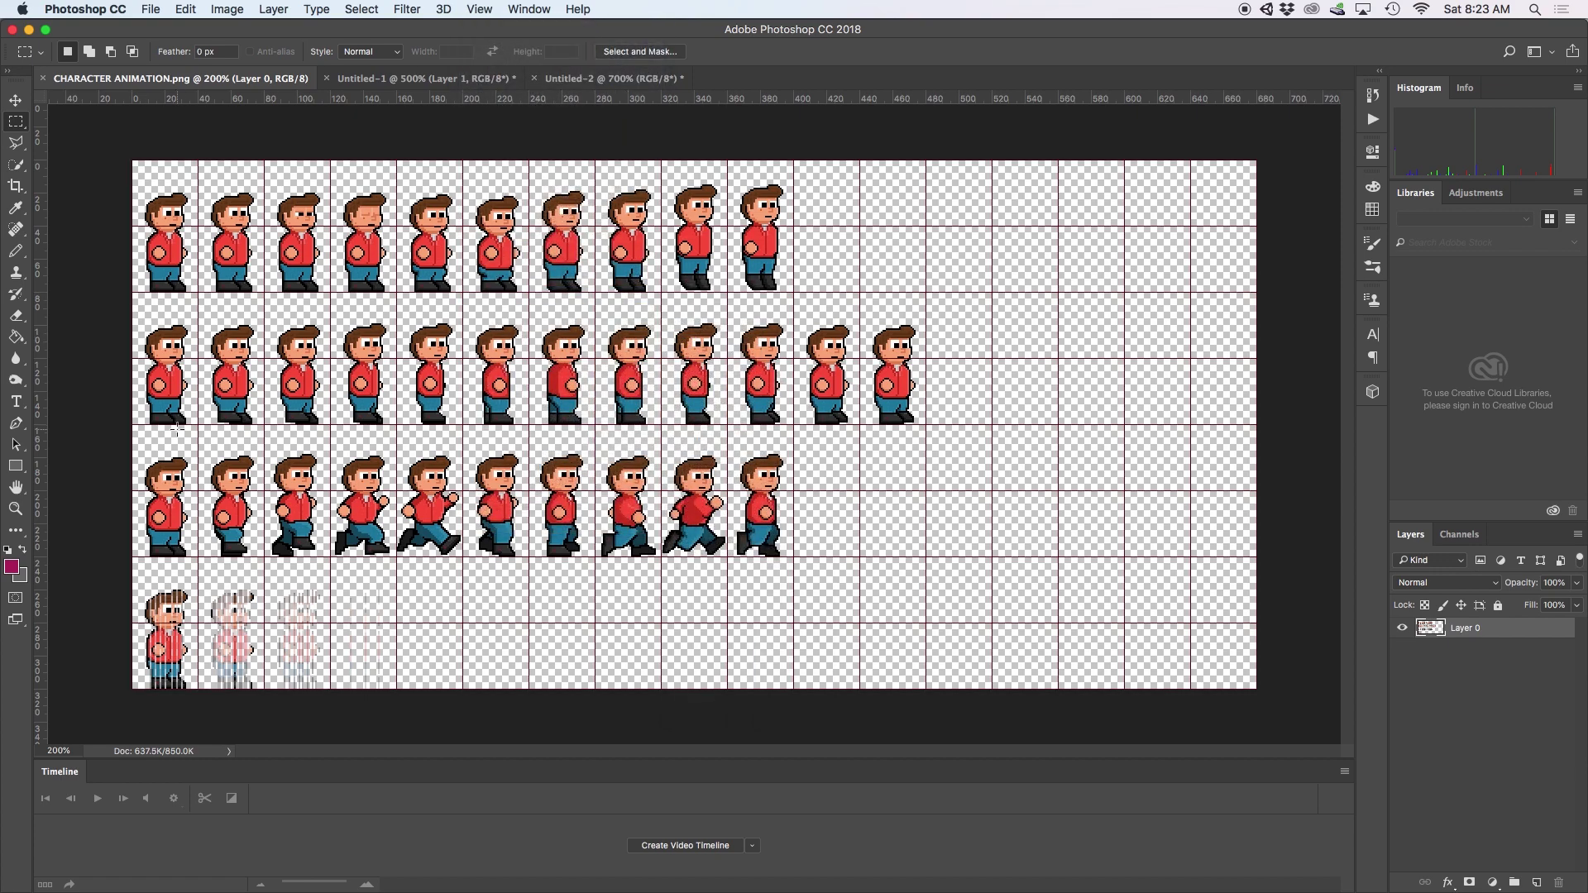
pyautogui.keyDown('alt'); pyautogui.scroll(2, 176, 429); pyautogui.keyUp('alt')
# - Zoom in on the first idle frames and pan across to the later ones
pyautogui.moveTo(662, 439); pyautogui.dragTo(977, 667)
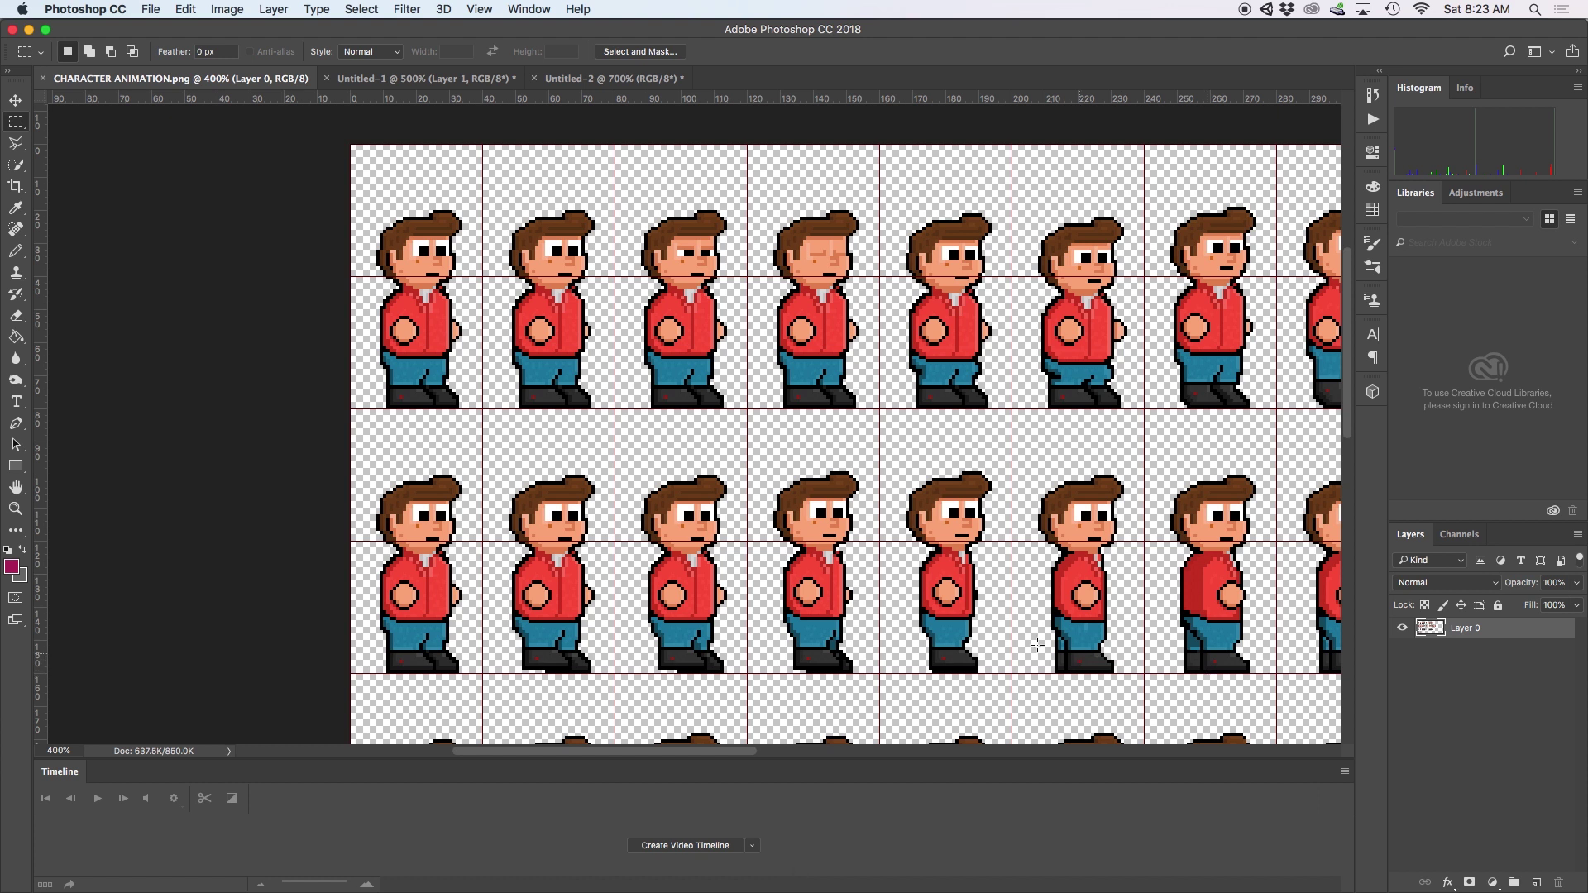
pyautogui.moveTo(836, 455); pyautogui.dragTo(461, 464)
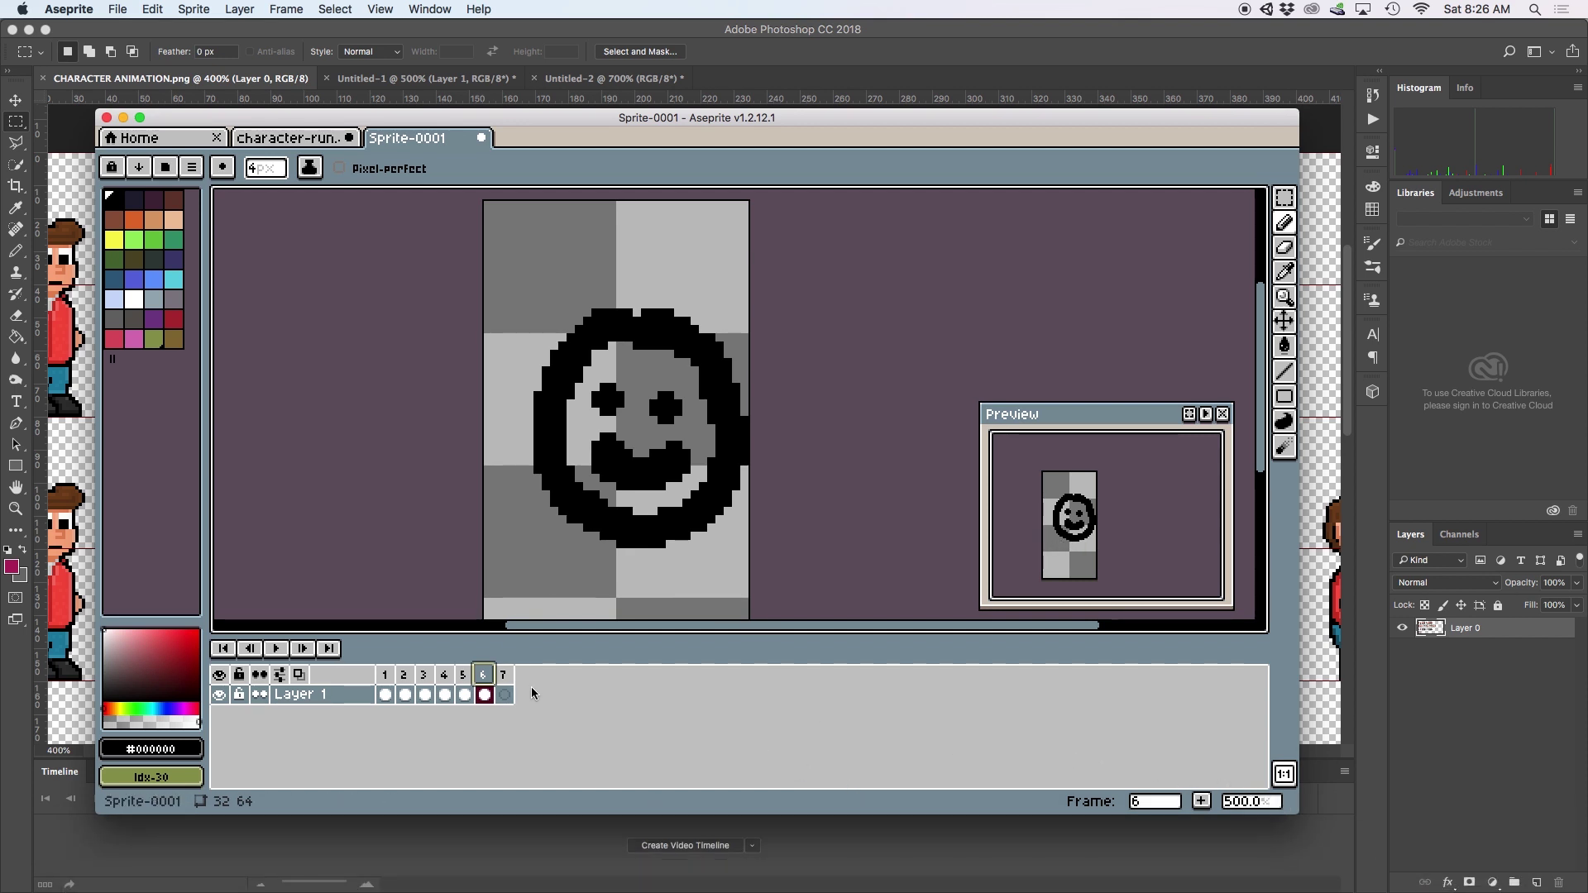
# - With onion skinning on, draw a ring and inner mark on frame 7, previewing playback
pyautogui.click(504, 695)
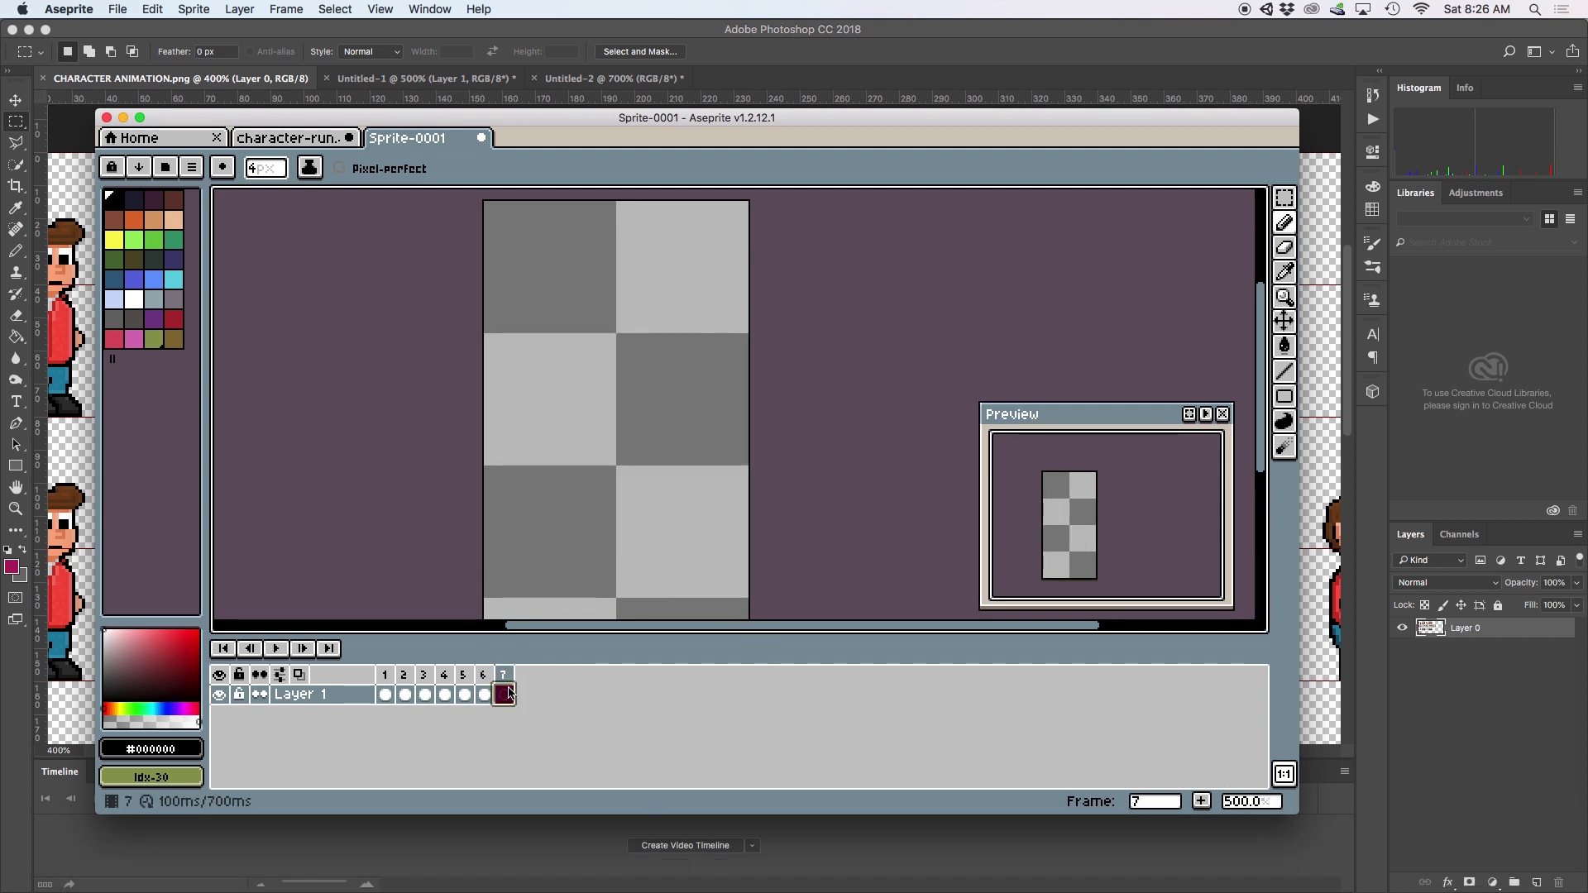
pyautogui.click(299, 676)
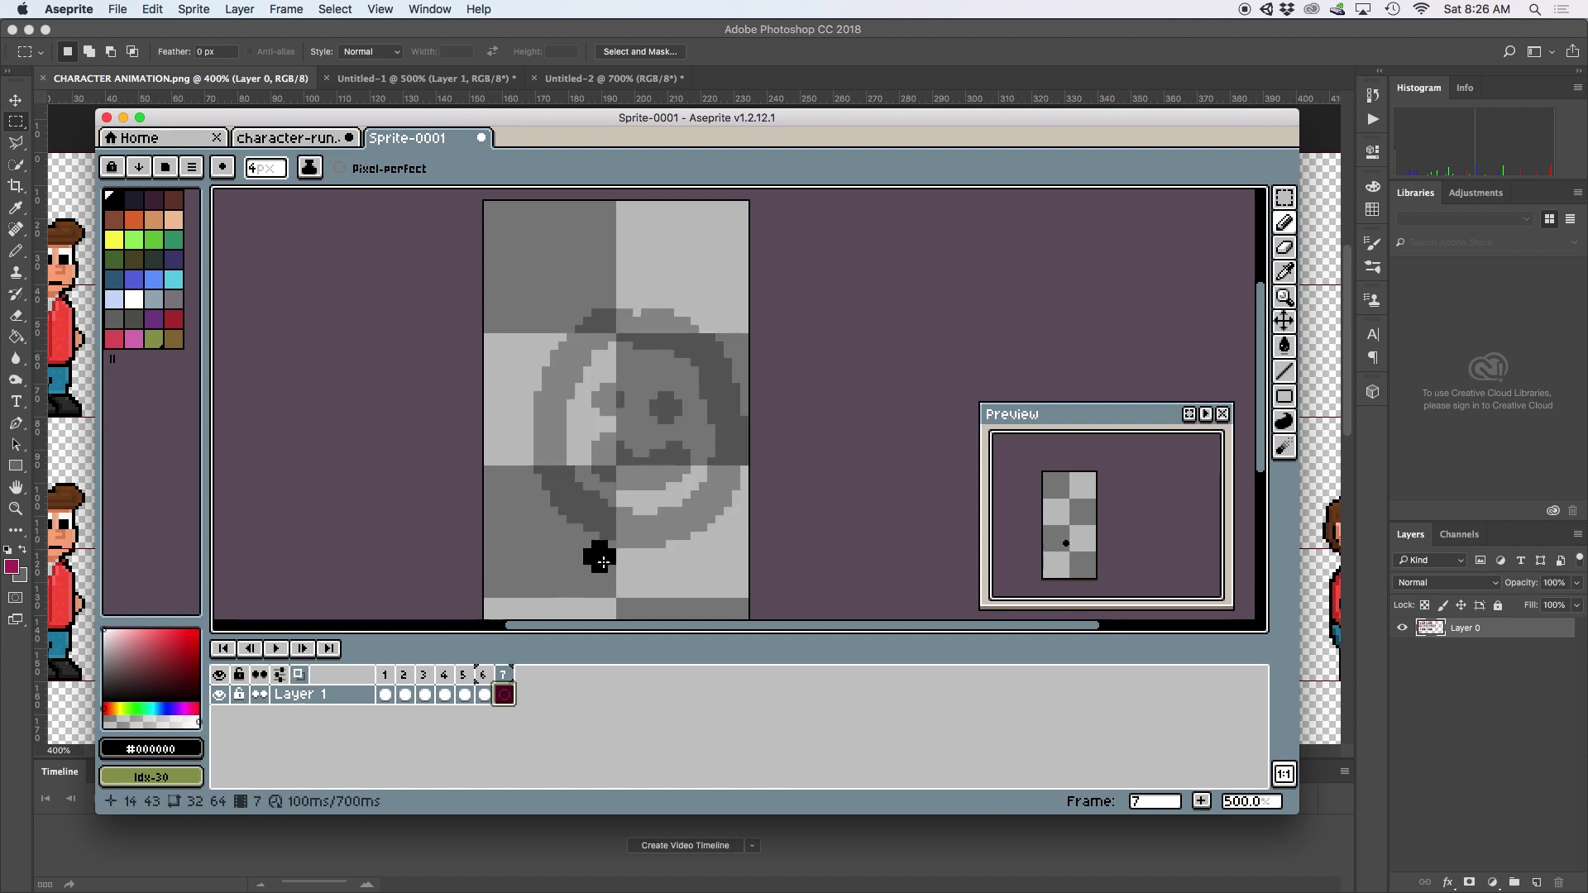
pyautogui.moveTo(609, 318)
pyautogui.mouseDown()
pyautogui.moveTo(564, 379)
pyautogui.moveTo(563, 480)
pyautogui.moveTo(625, 528)
pyautogui.moveTo(679, 534)
pyautogui.moveTo(722, 471)
pyautogui.moveTo(723, 376)
pyautogui.moveTo(622, 339)
pyautogui.mouseUp()
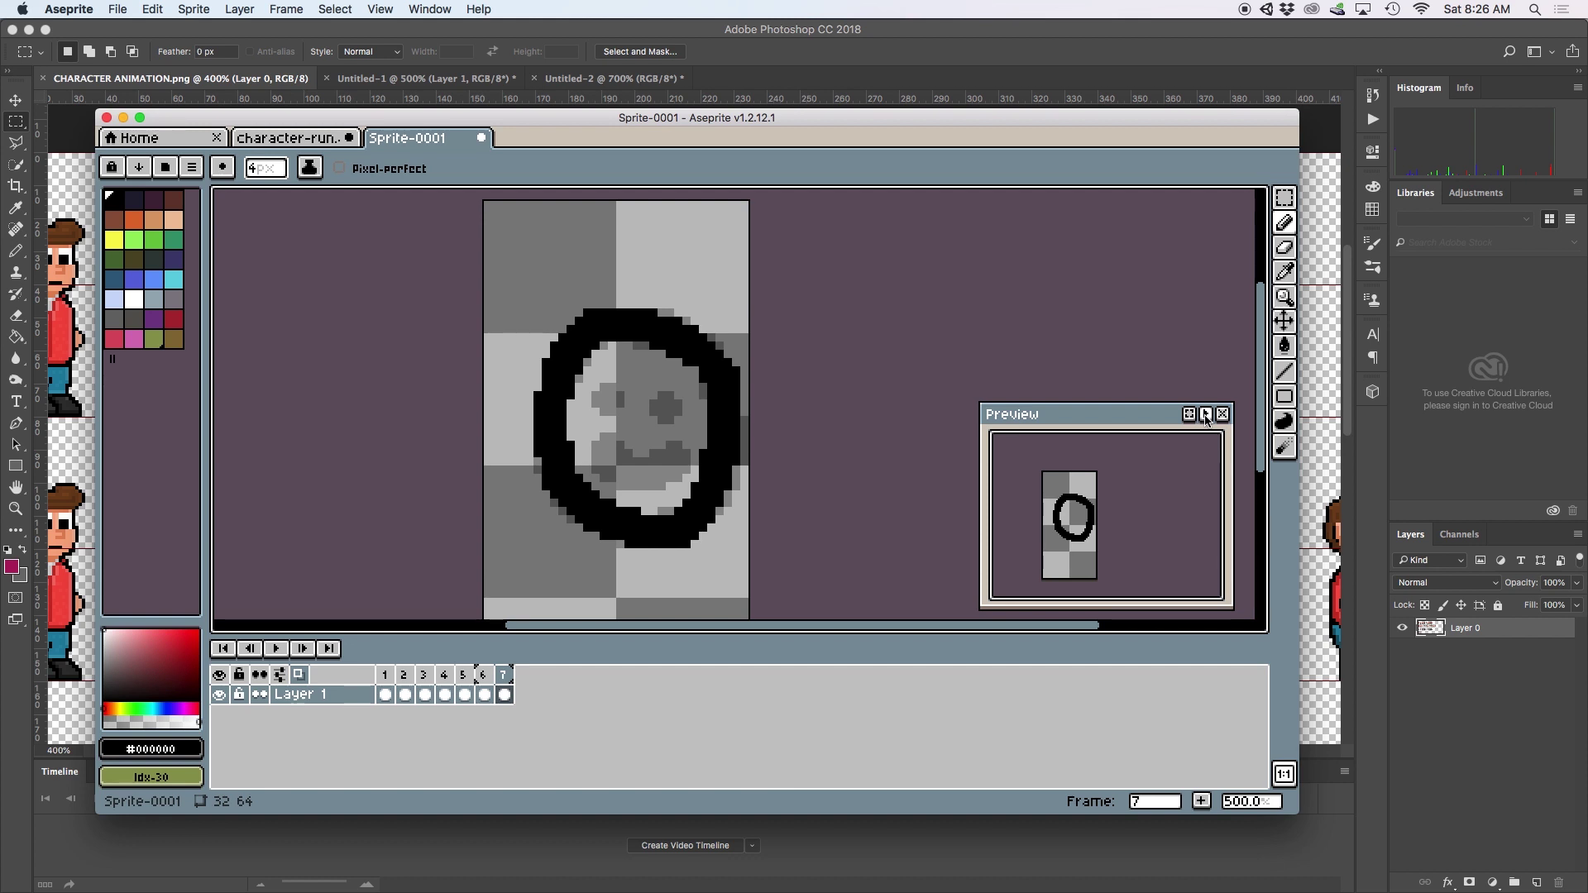
pyautogui.click(1206, 415)
pyautogui.moveTo(626, 417)
pyautogui.mouseDown()
pyautogui.moveTo(598, 399)
pyautogui.moveTo(685, 399)
pyautogui.moveTo(632, 429)
pyautogui.mouseUp()
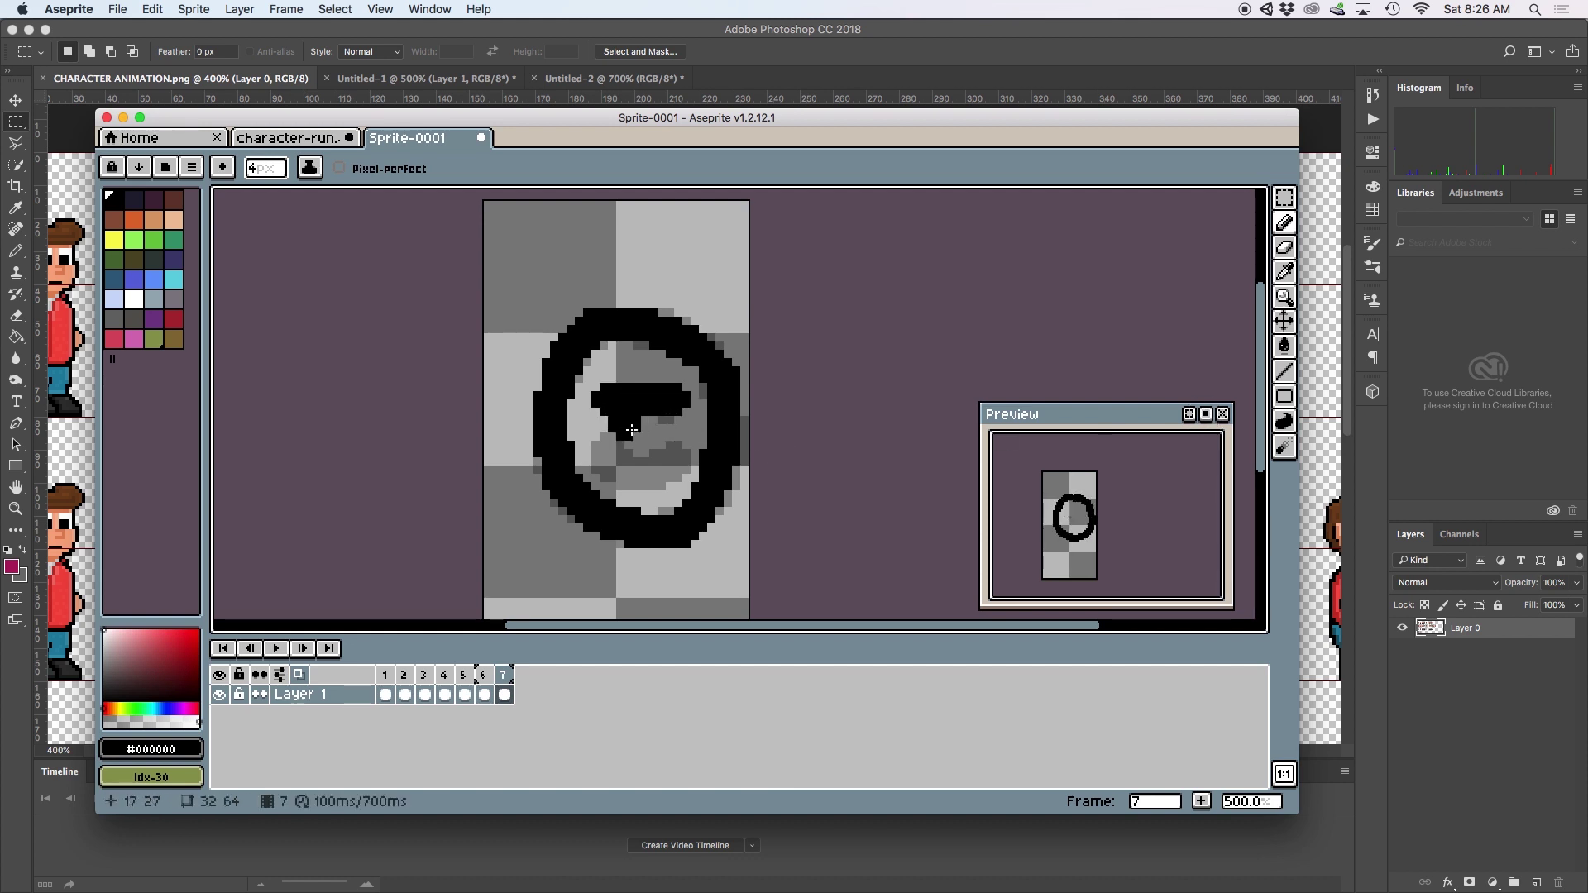
pyautogui.hotkey('ctrl', 'shift', 'Tab')
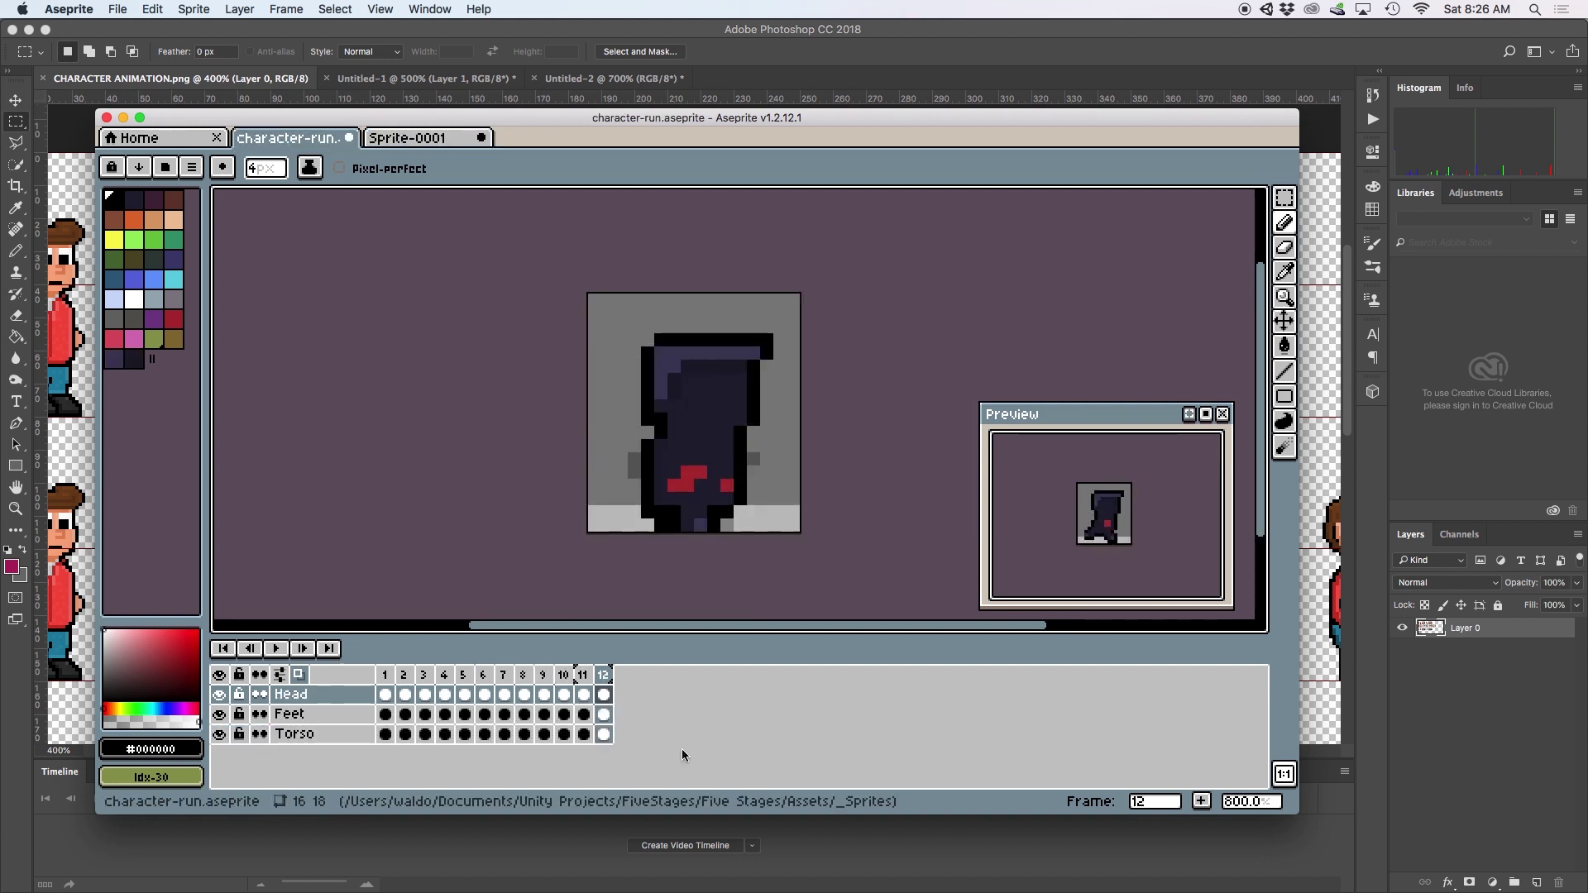
# - Export character-run as a Horizontal Strip sprite sheet from Aseprite, then switch to Unity
pyautogui.click(117, 9)
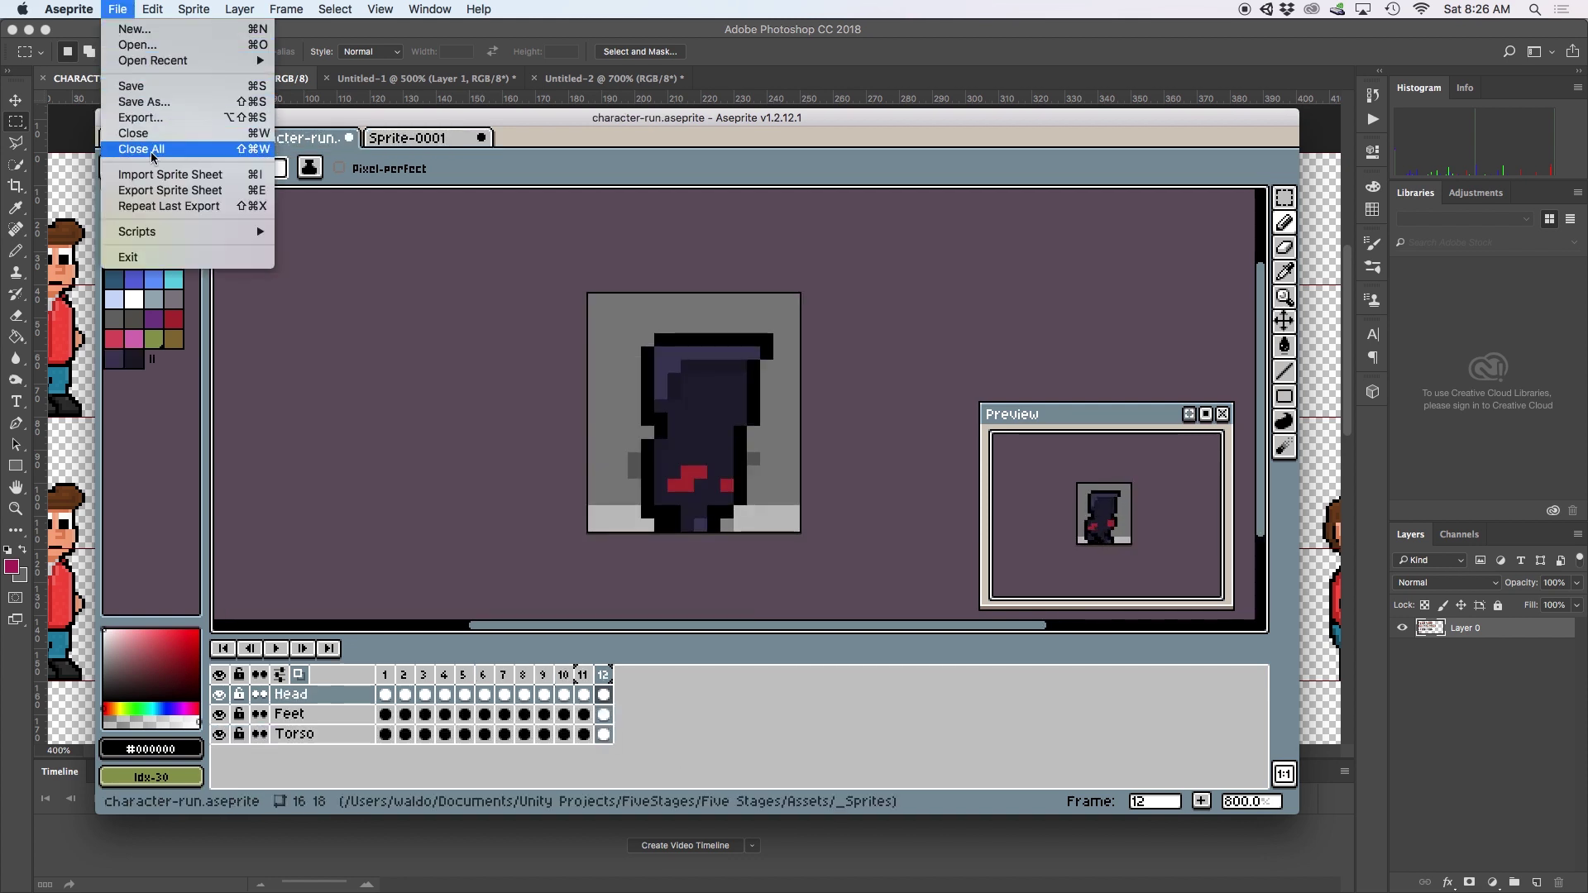
pyautogui.click(165, 190)
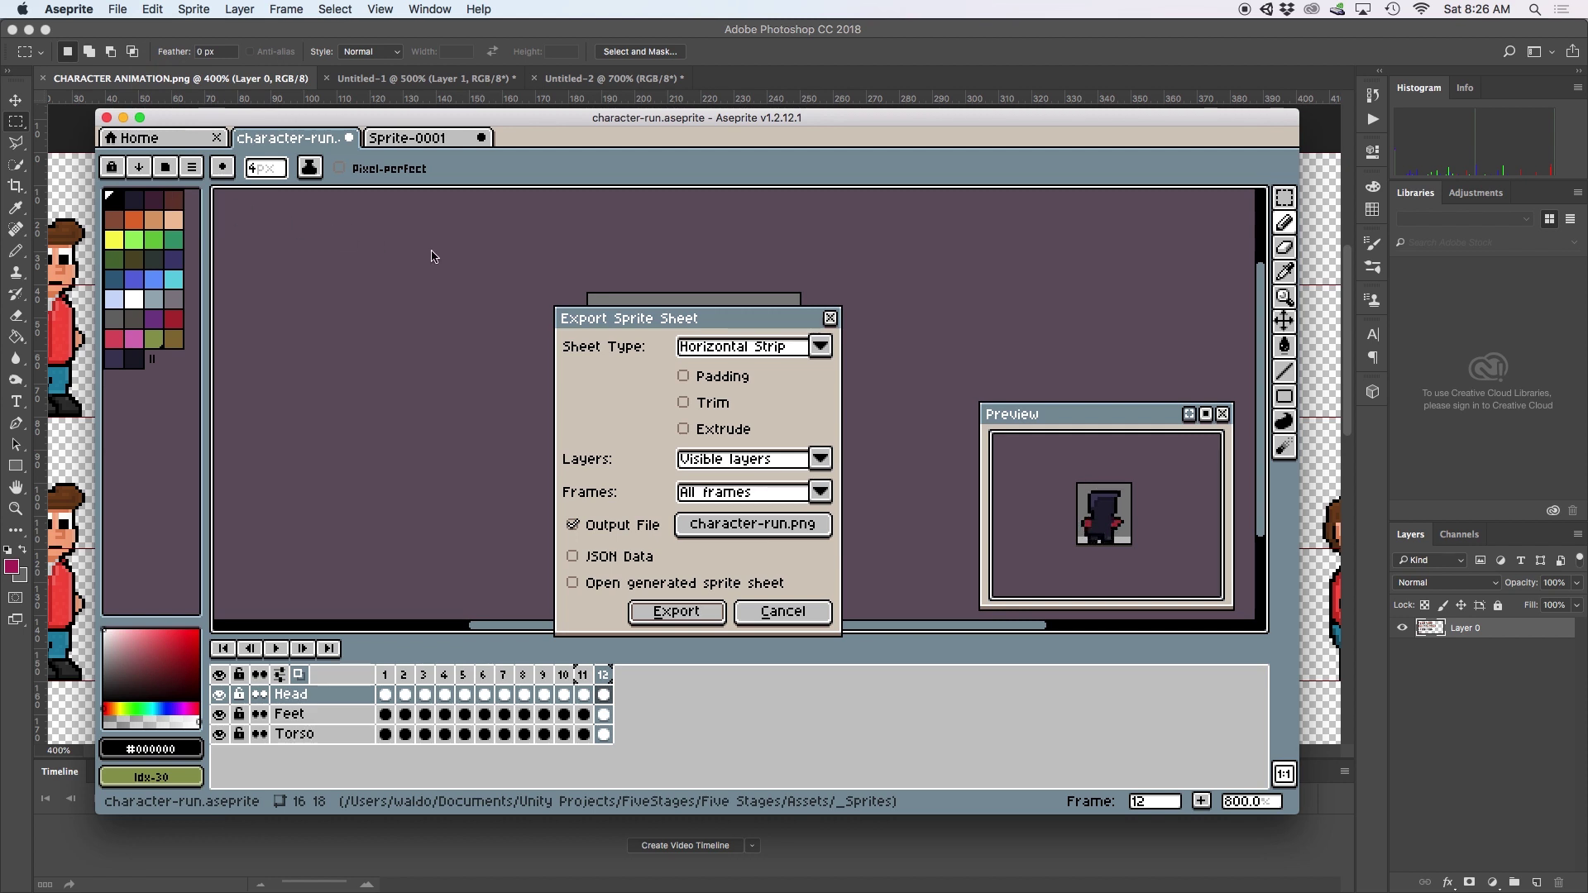
pyautogui.click(820, 347)
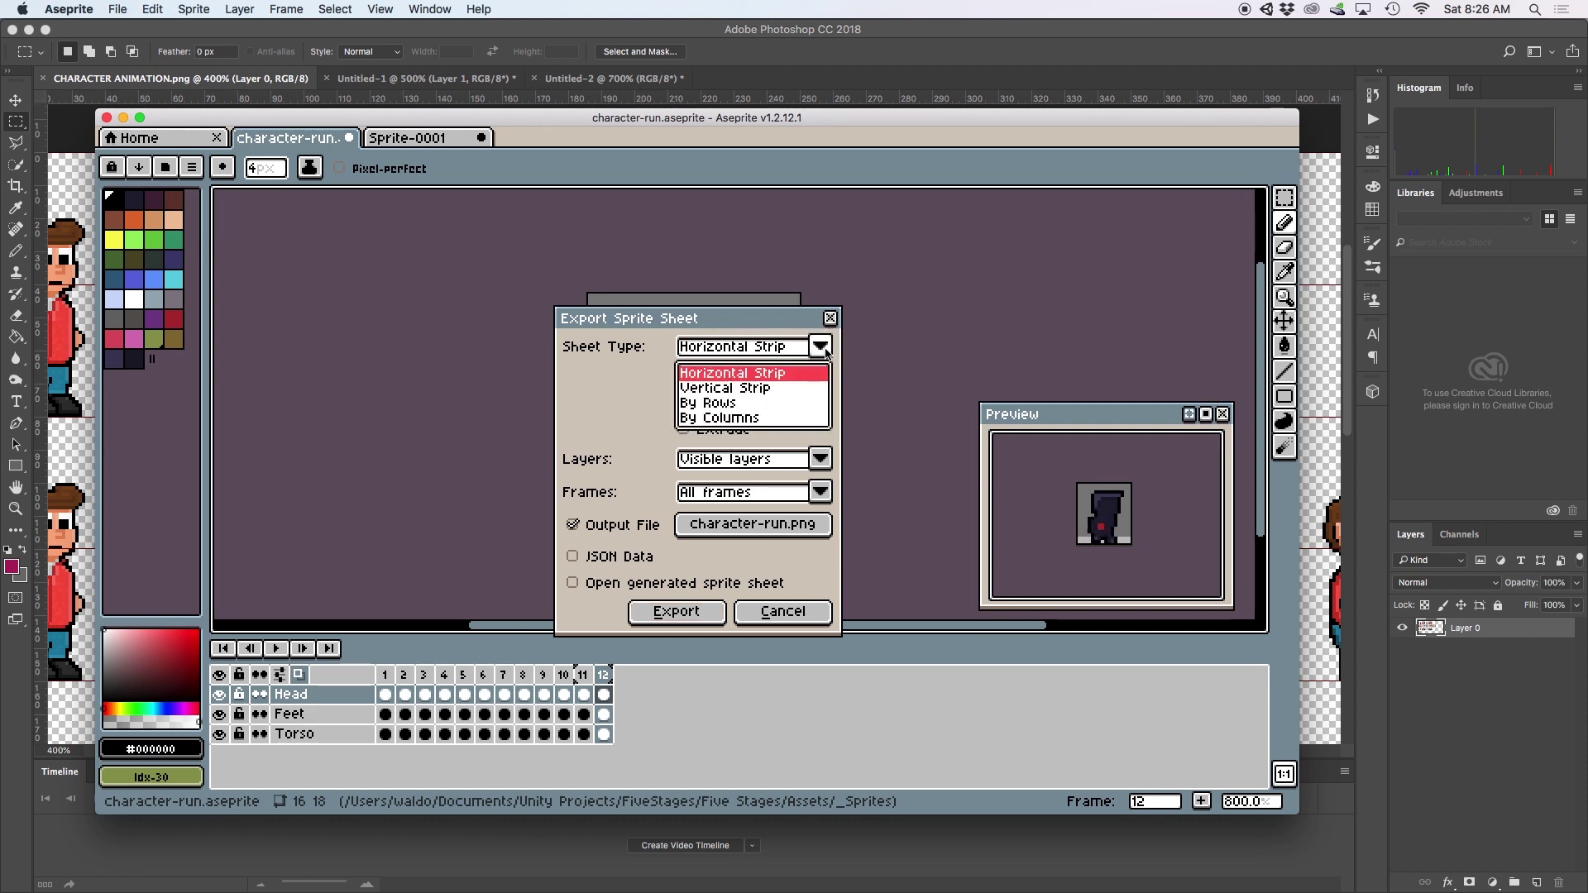
pyautogui.click(745, 373)
pyautogui.click(783, 611)
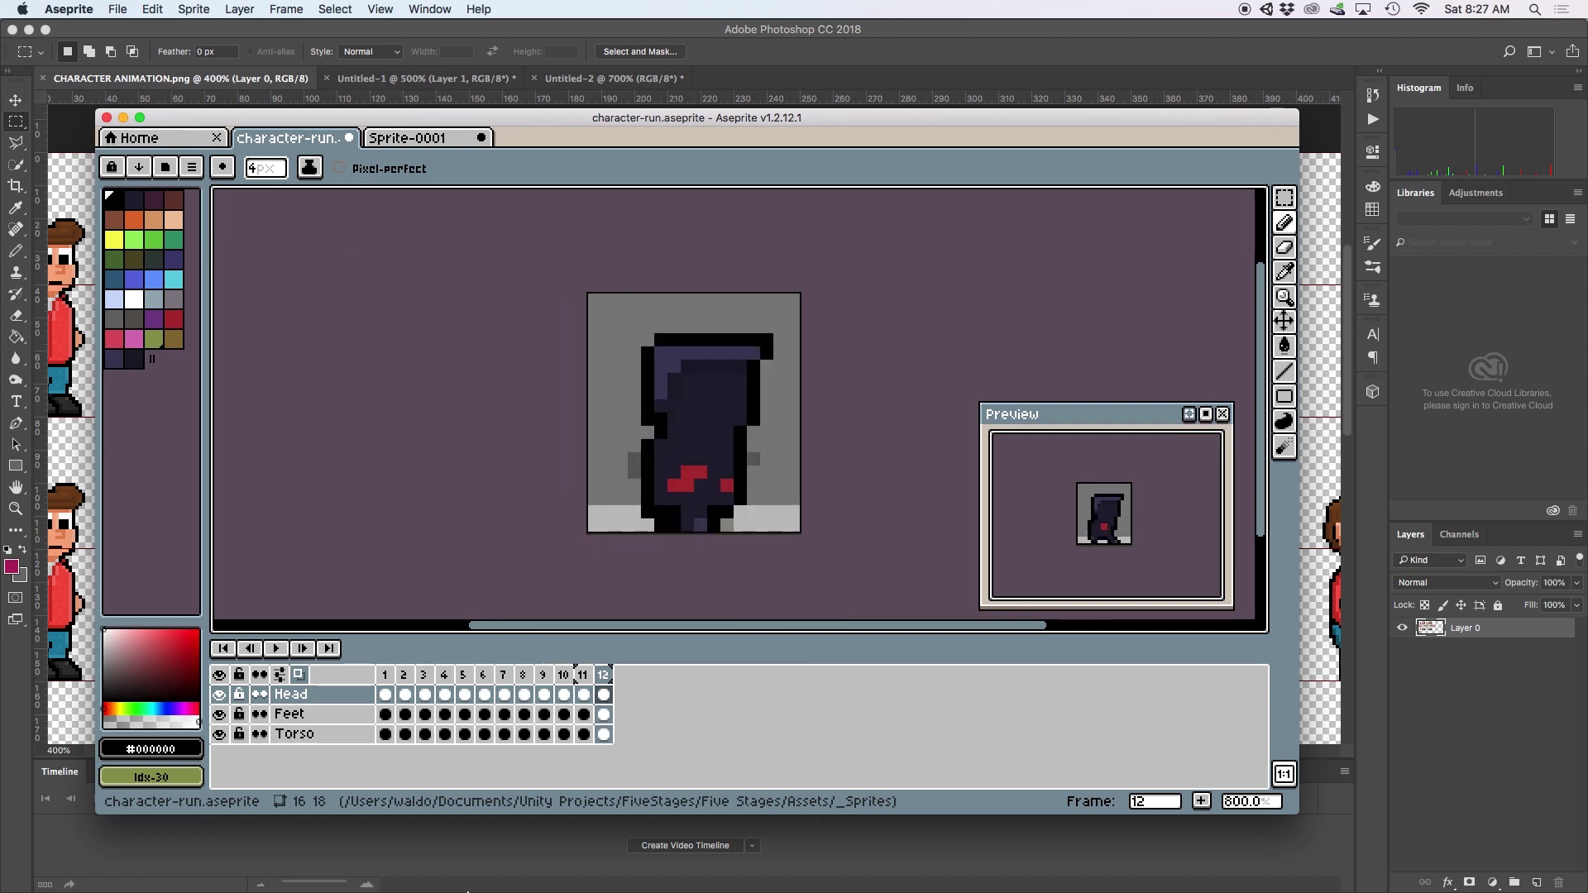
pyautogui.click(390, 865)
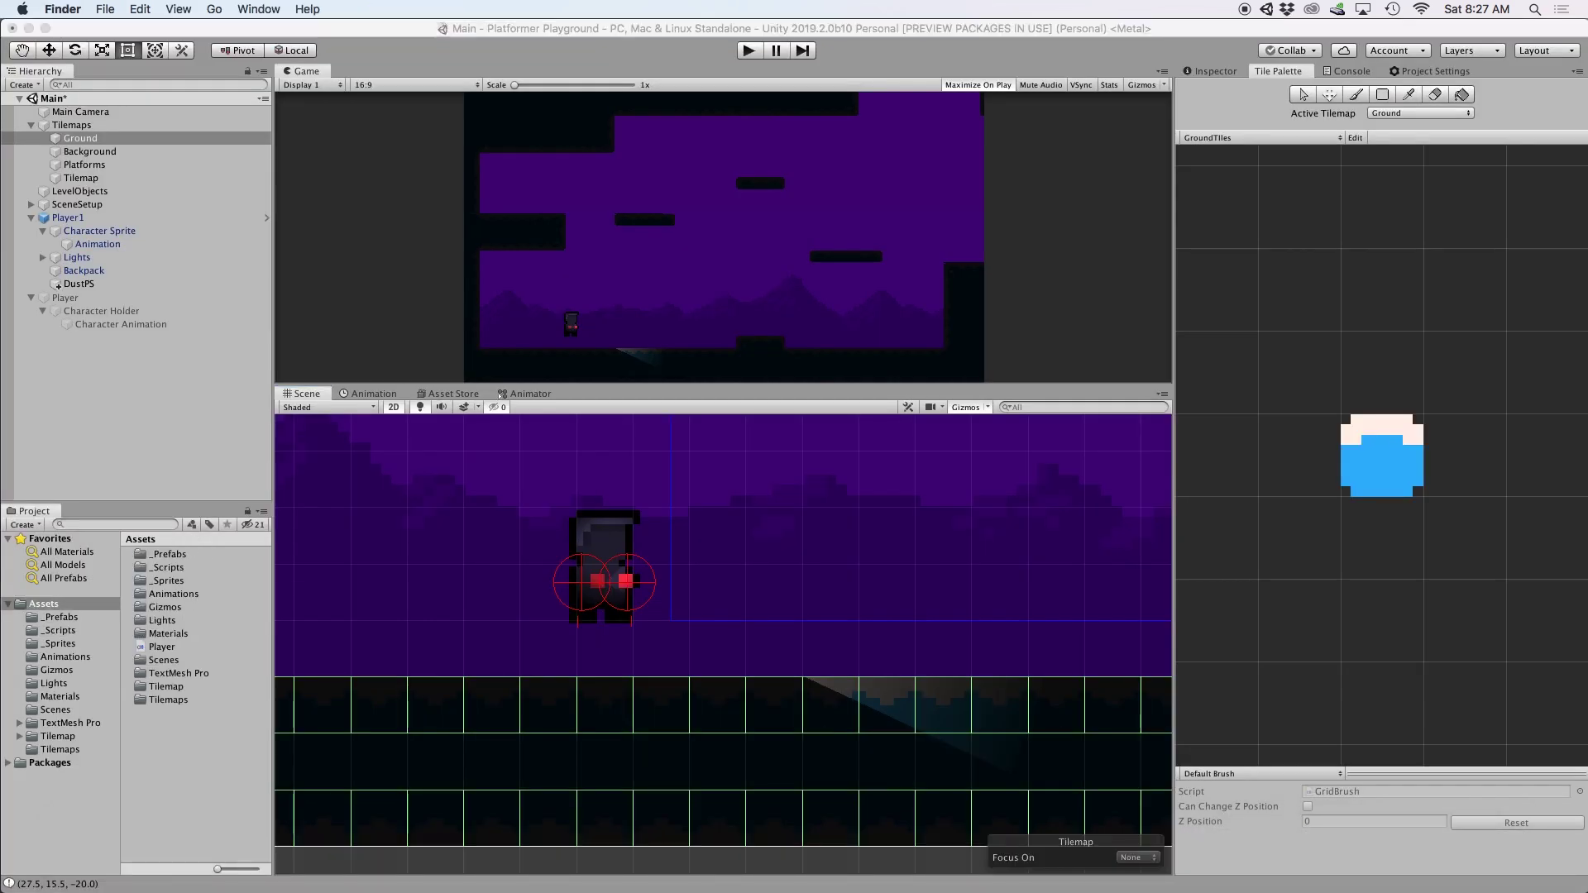
# - Import character-run.png into the _Sprites folder and select it to view its import settings
pyautogui.moveTo(1587, 290); pyautogui.dragTo(1227, 293)
pyautogui.moveTo(1170, 361); pyautogui.dragTo(213, 748)
pyautogui.click(178, 794)
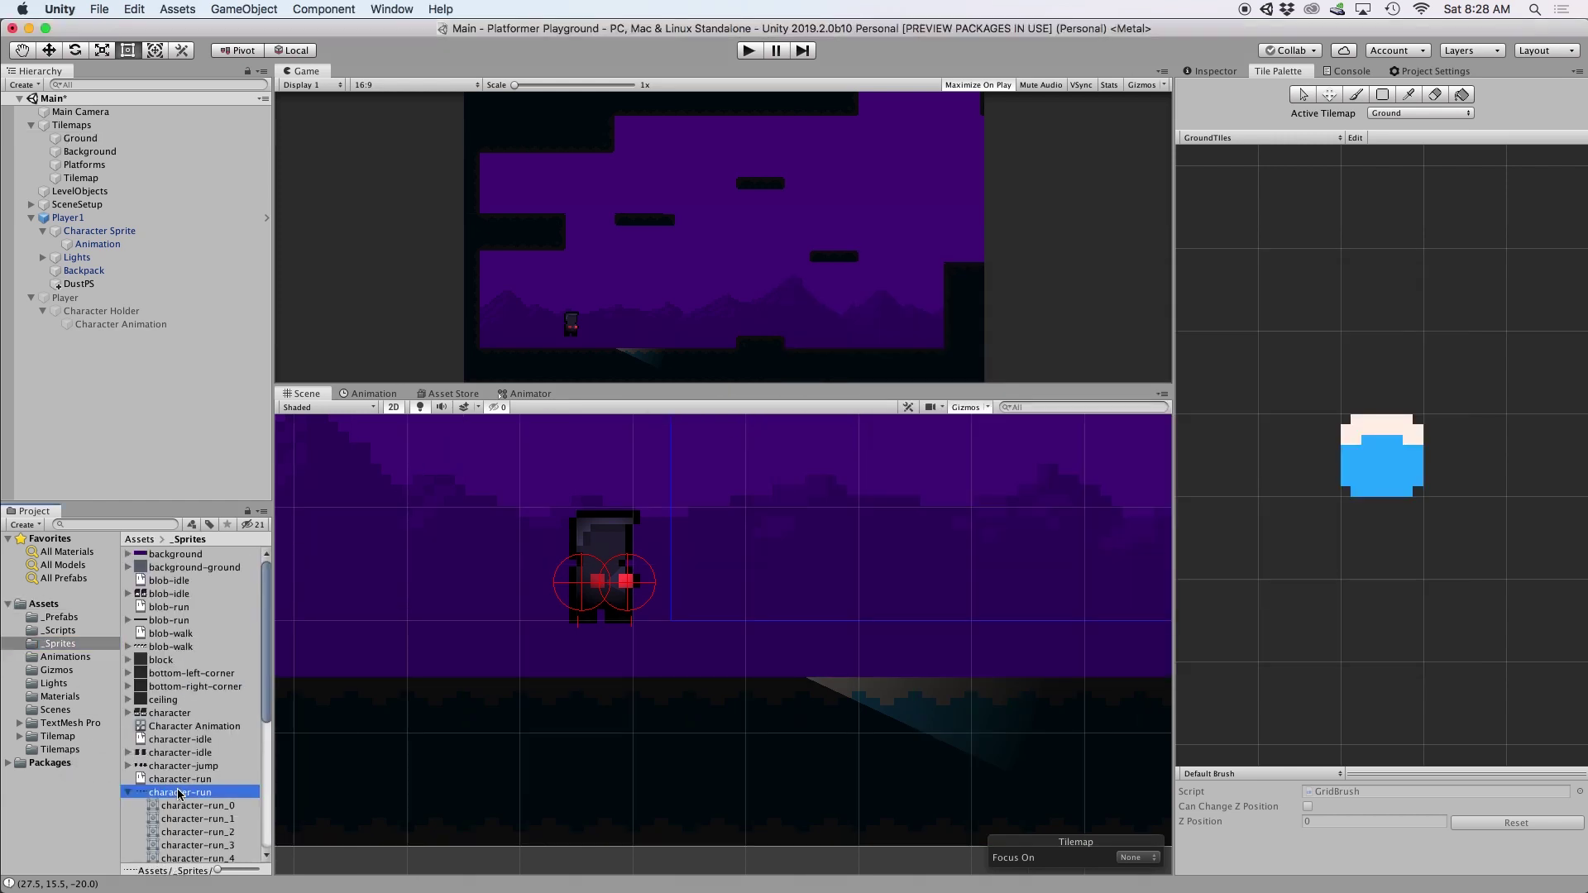
pyautogui.click(184, 765)
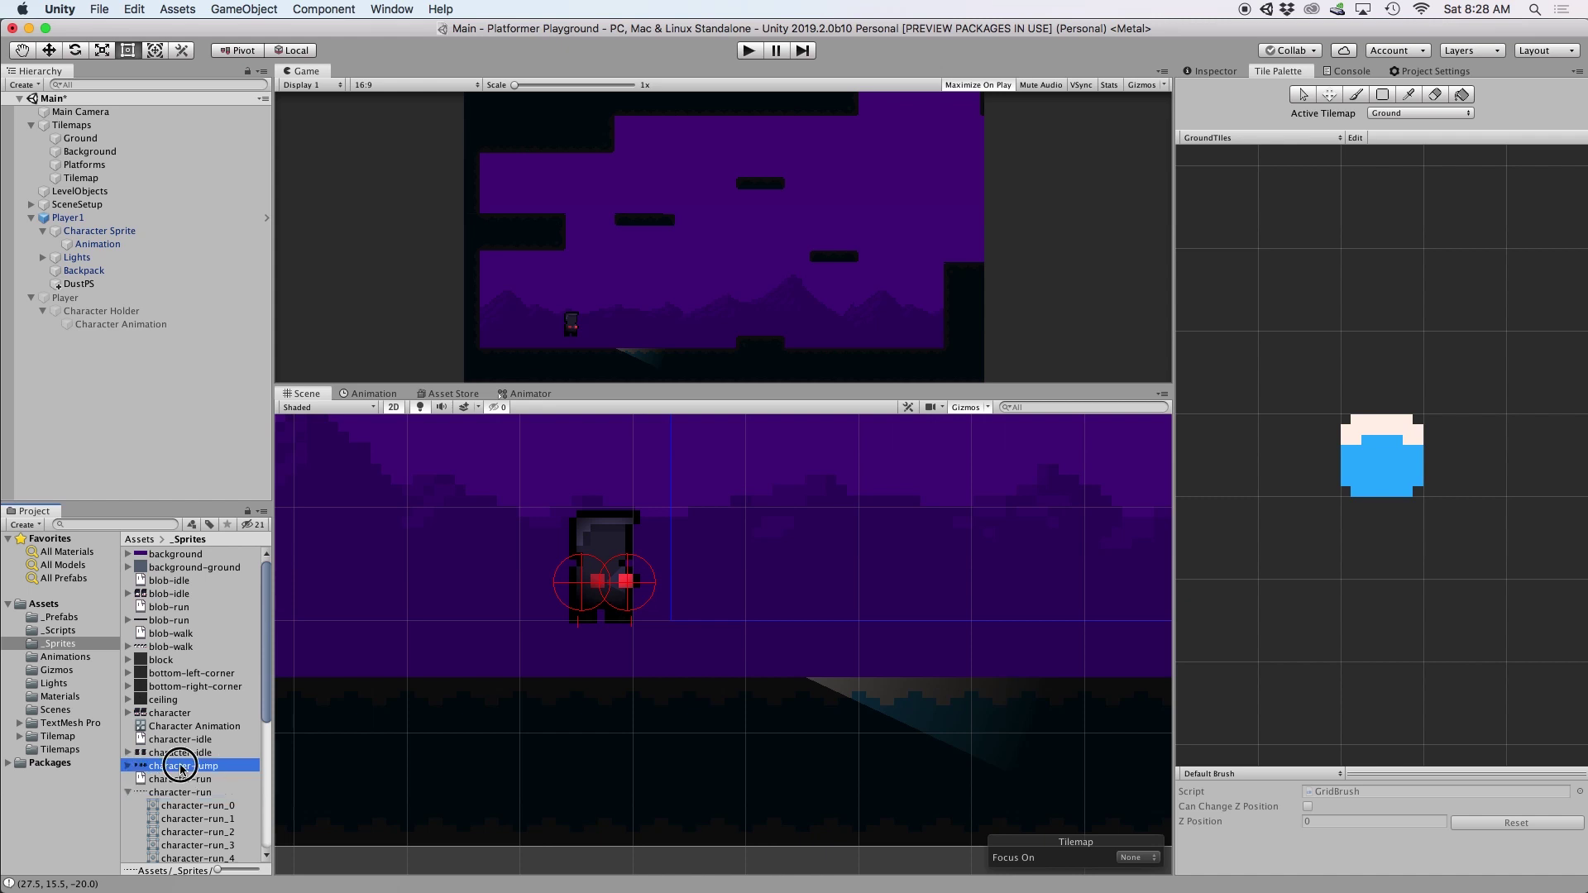
pyautogui.click(188, 794)
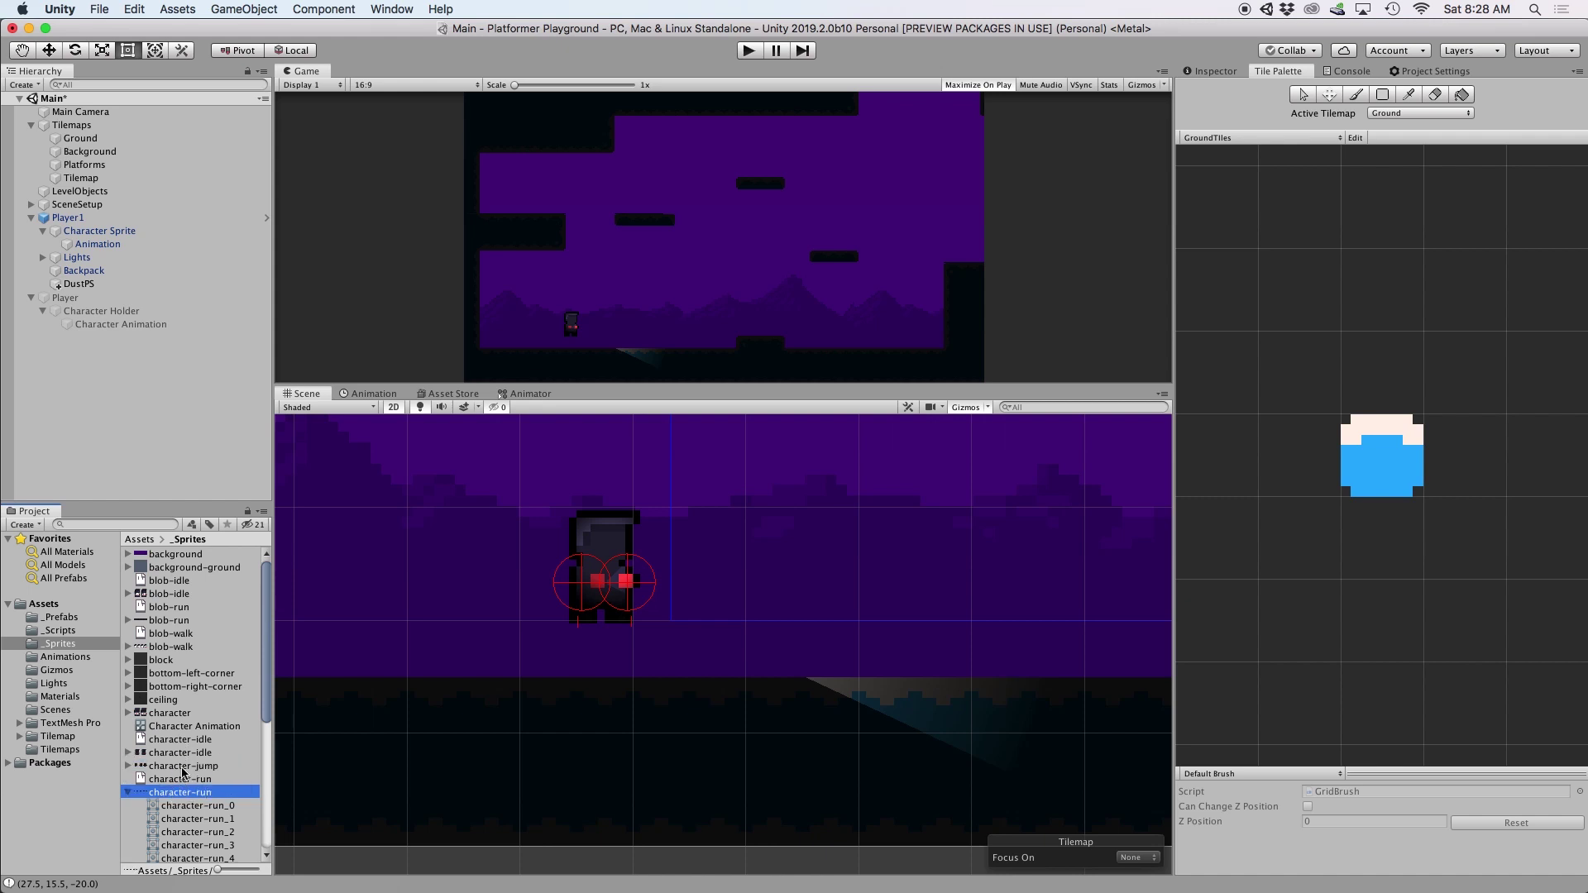
pyautogui.click(196, 756)
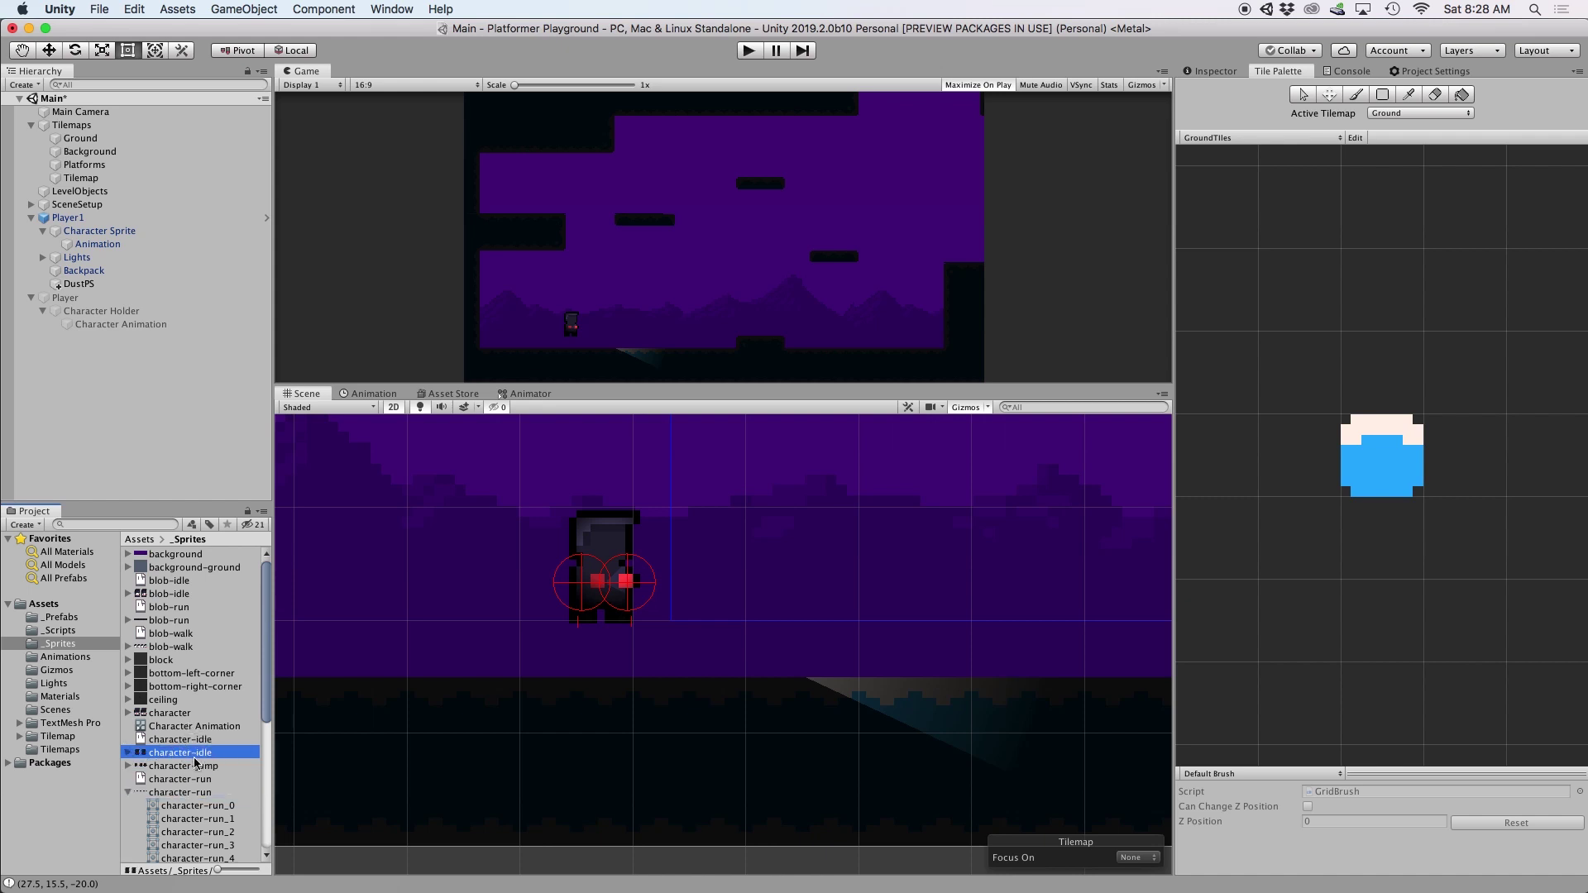
pyautogui.click(193, 794)
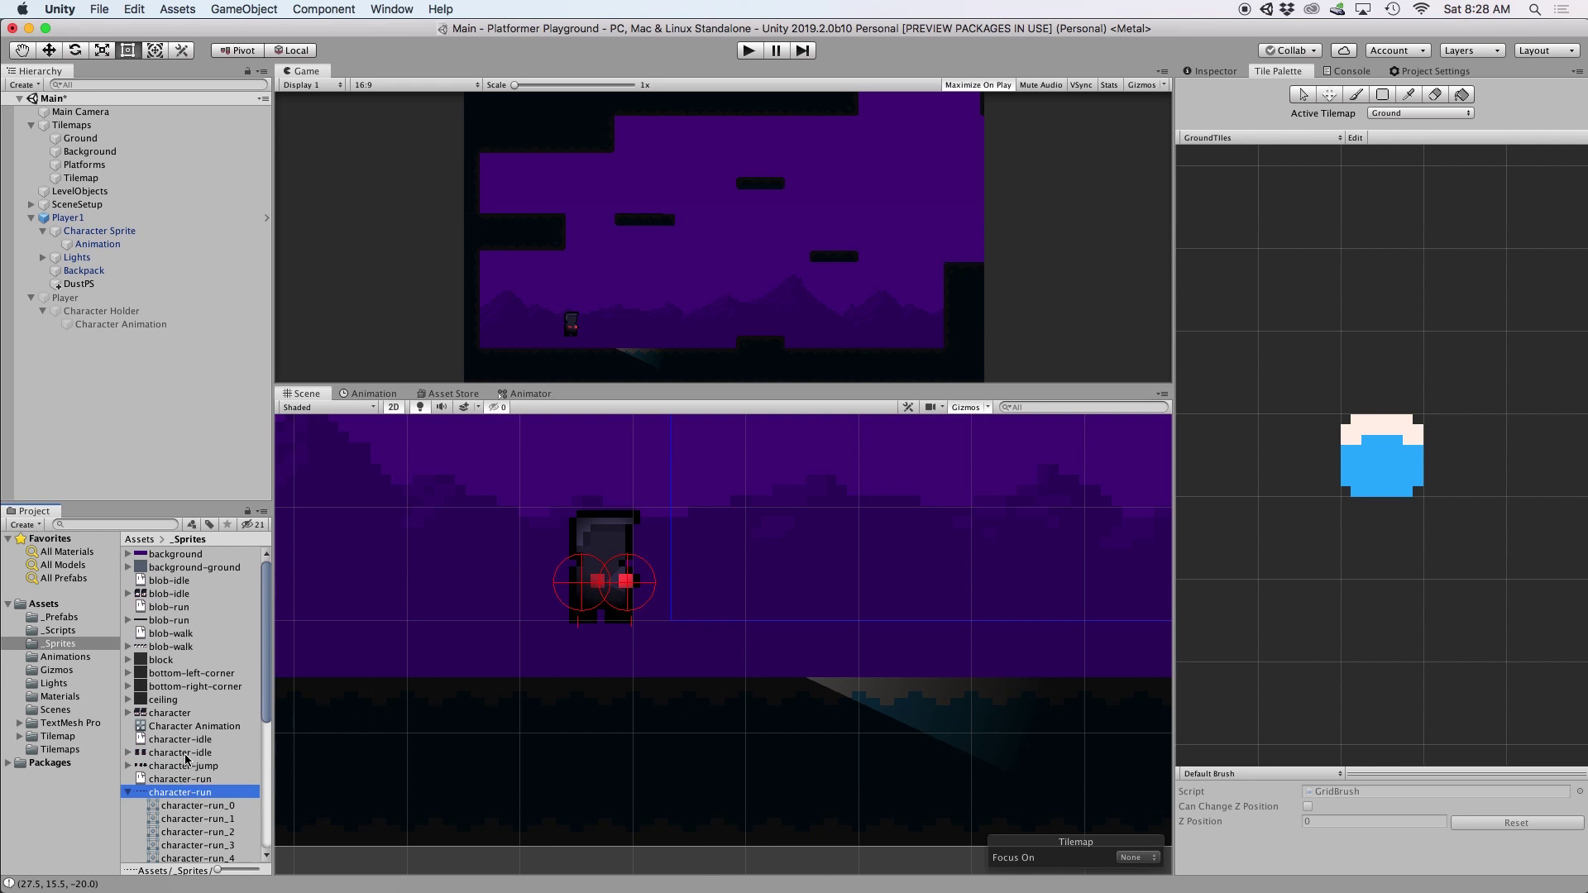
pyautogui.click(183, 765)
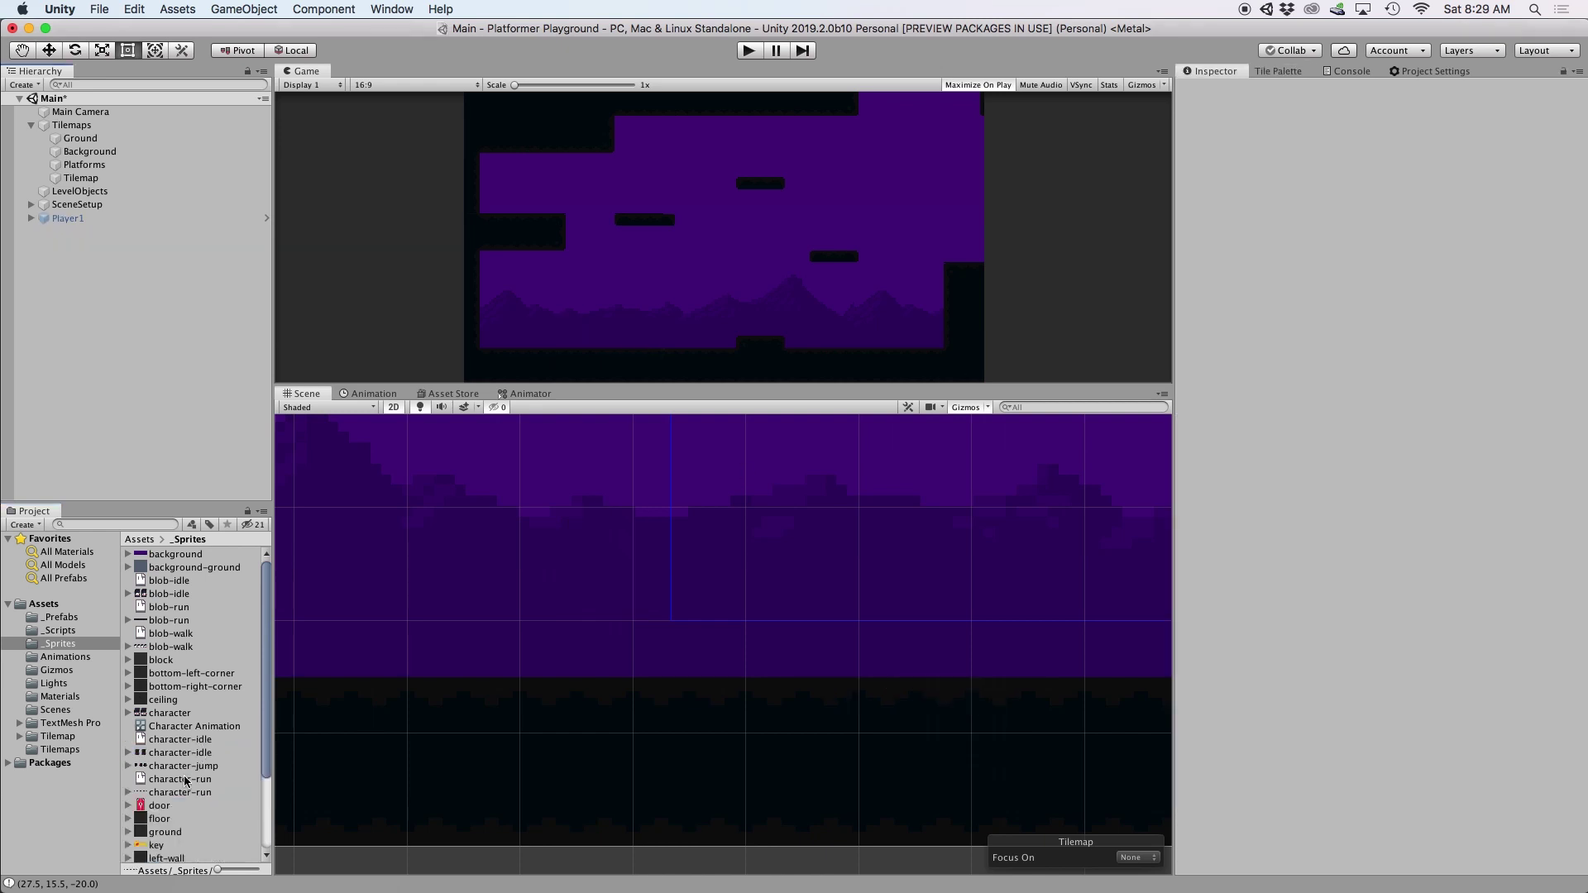
pyautogui.click(182, 796)
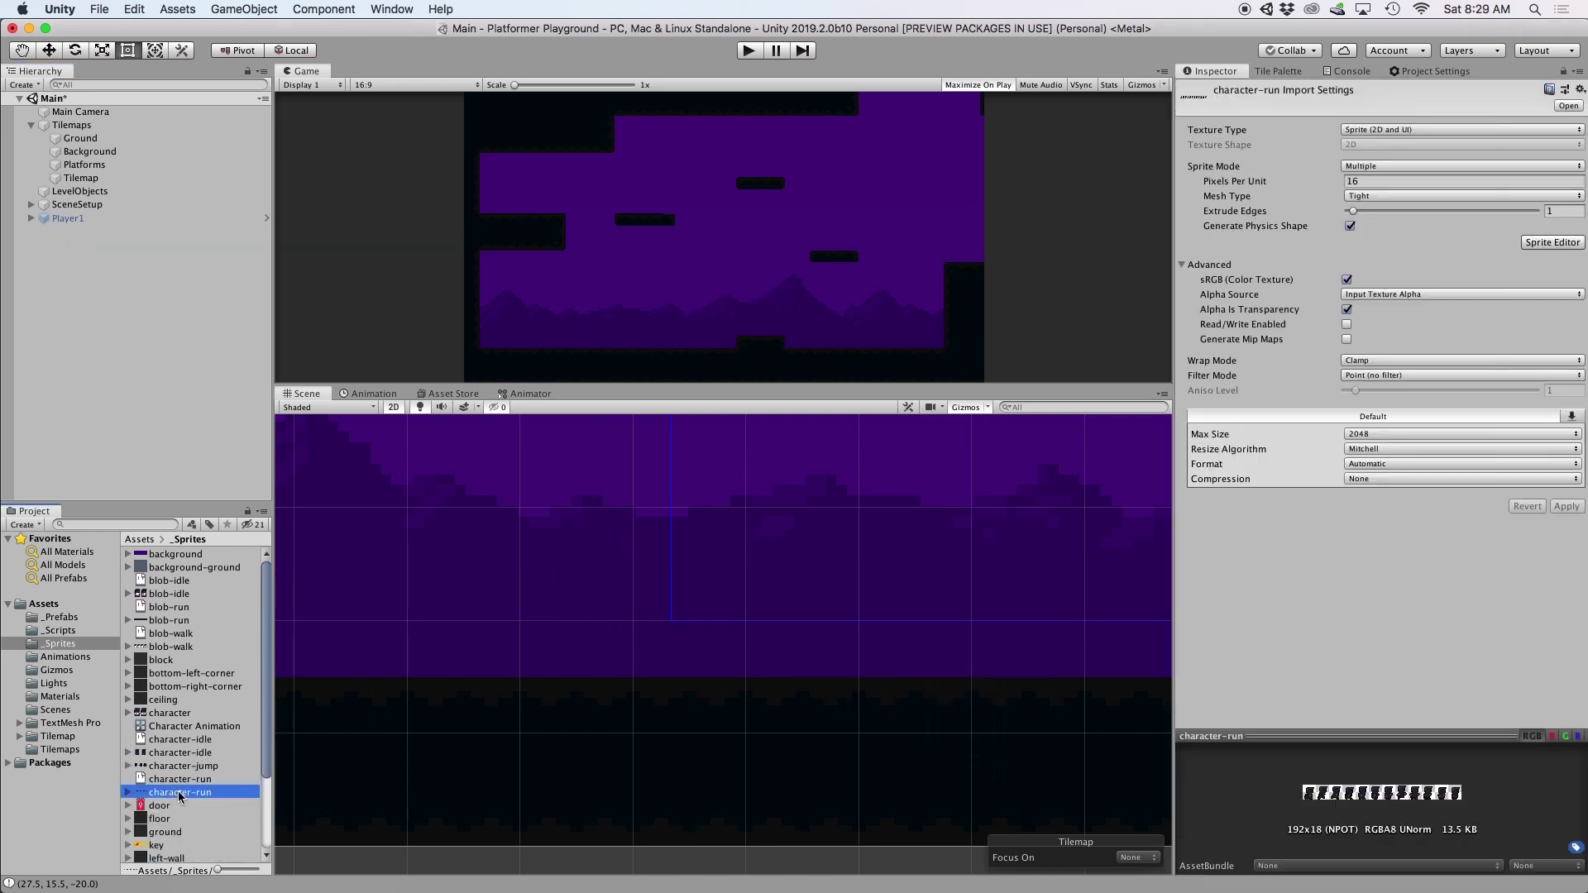
# - Keep the sheet at 16 pixels per unit in Multiple sprite mode and open the Sprite Editor
pyautogui.click(1352, 181)
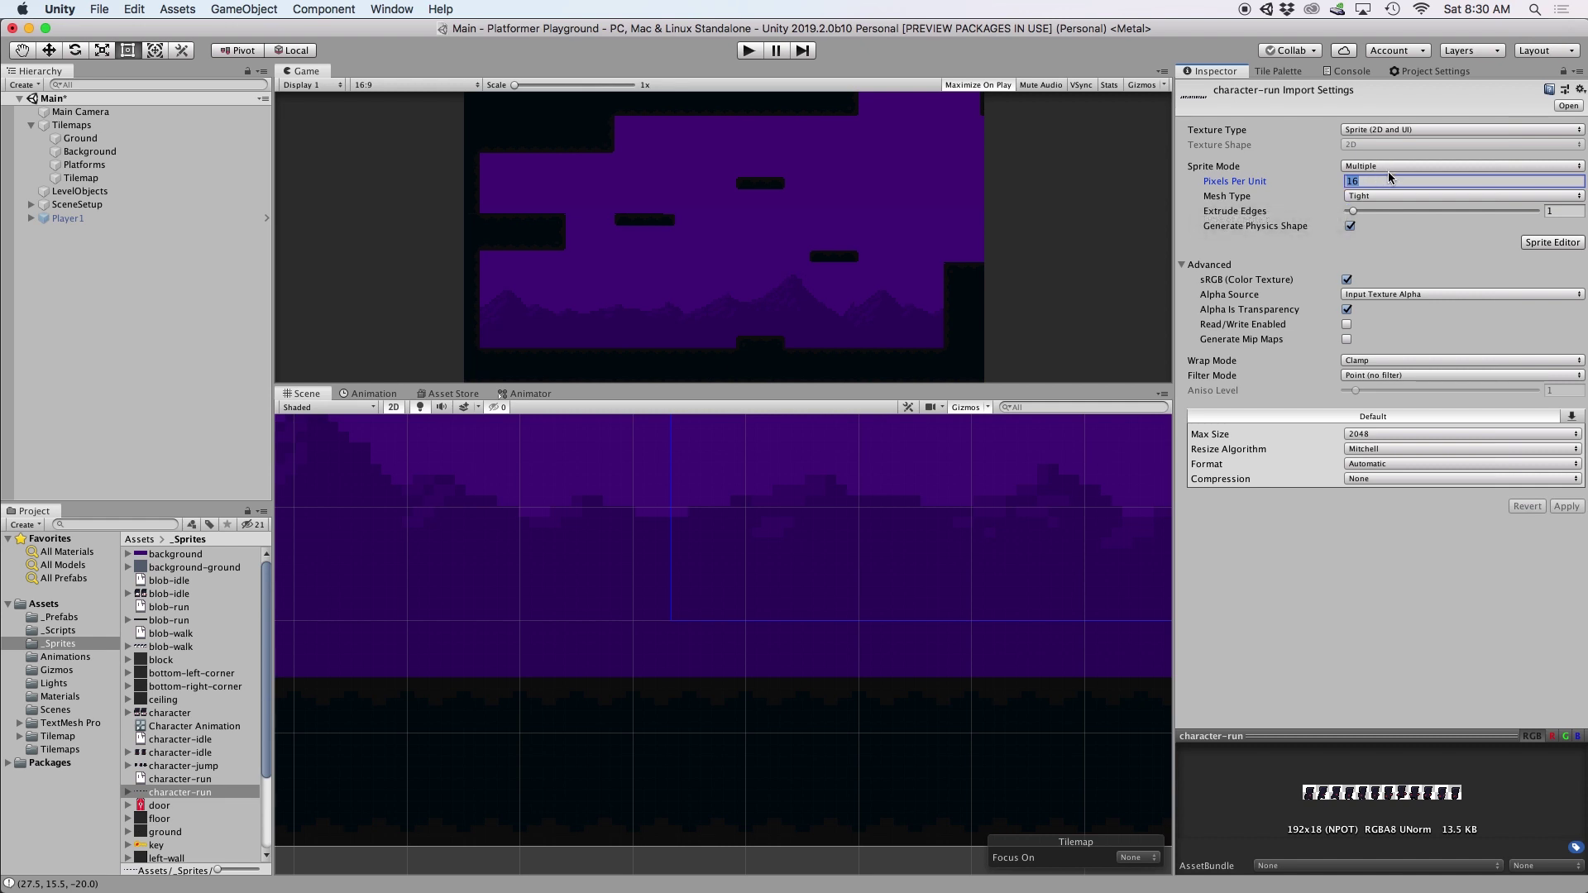
pyautogui.write('32')
pyautogui.write('16')
pyautogui.click(1435, 166)
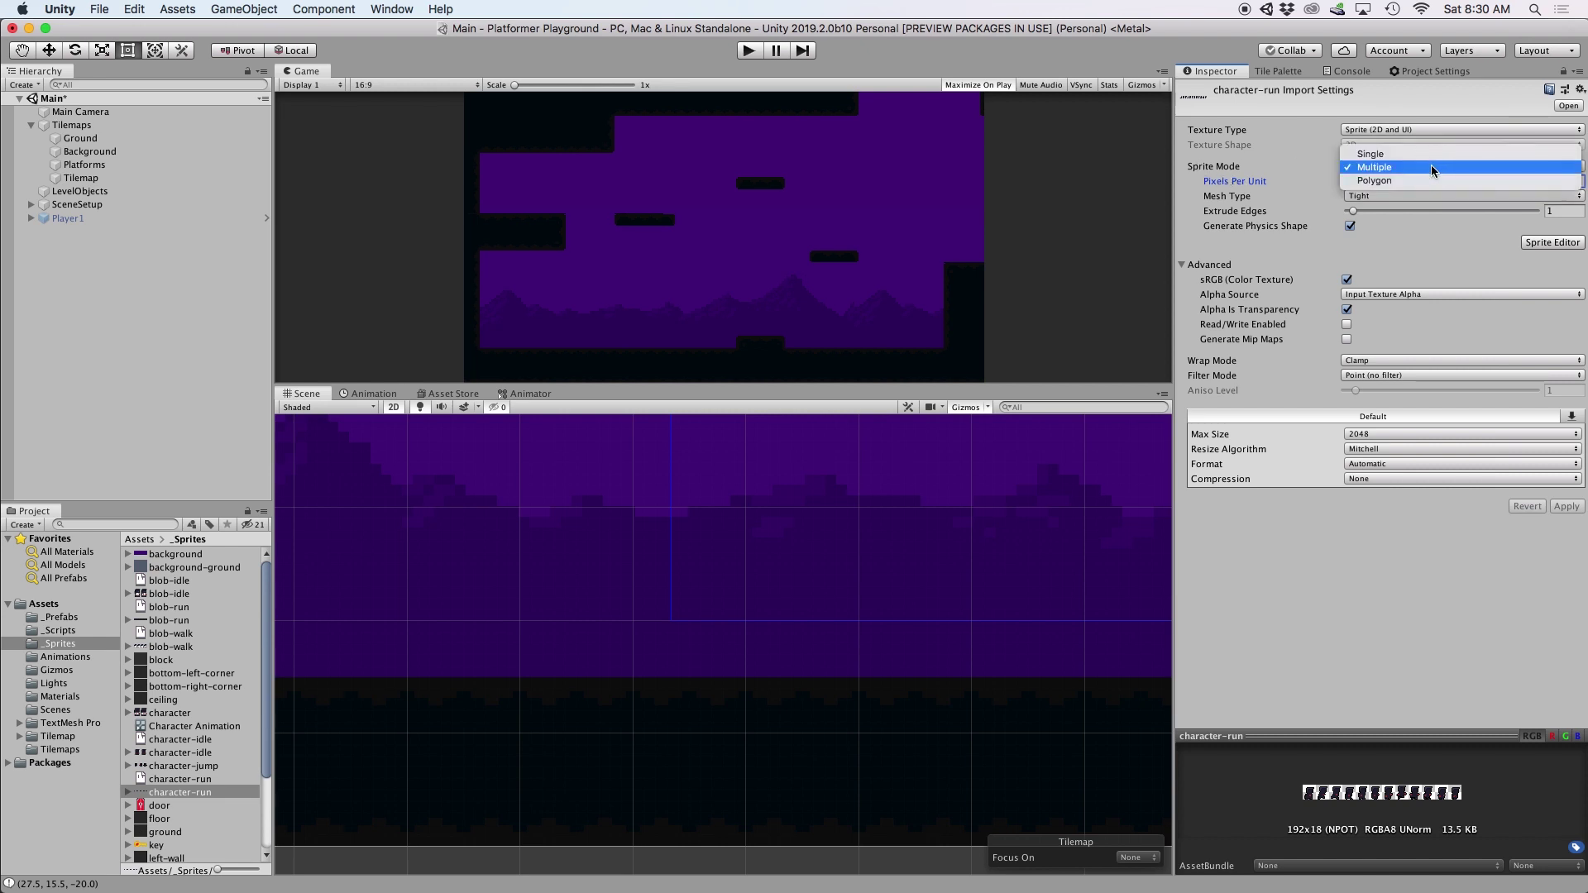
pyautogui.click(1435, 168)
pyautogui.click(1536, 242)
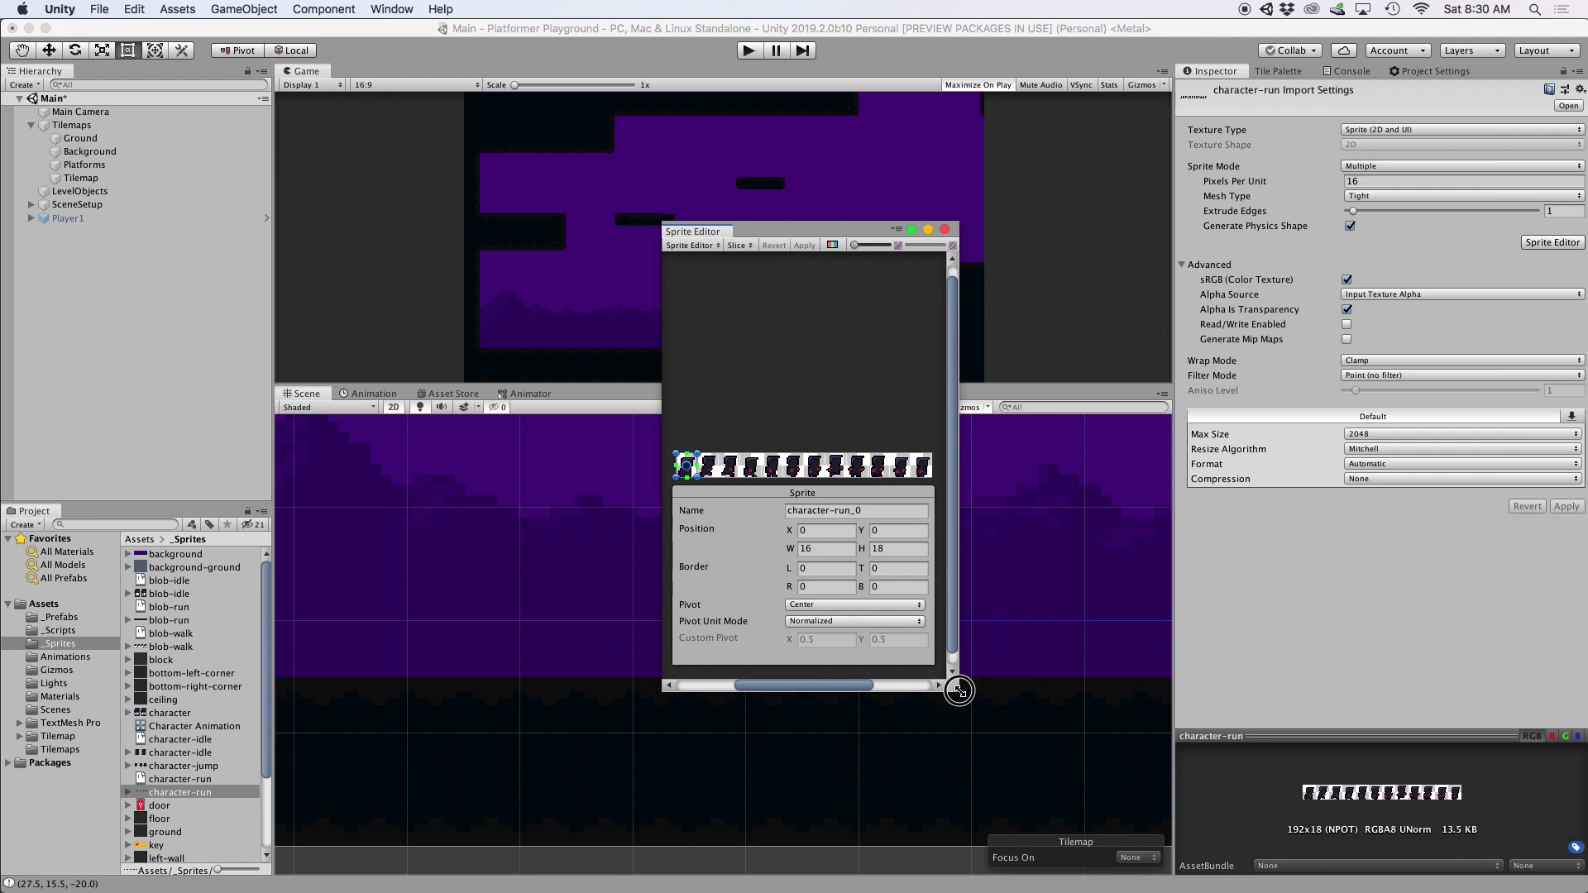
# - Enlarge the Sprite Editor window and zoom in on the run sheet
pyautogui.moveTo(957, 690); pyautogui.dragTo(1329, 773)
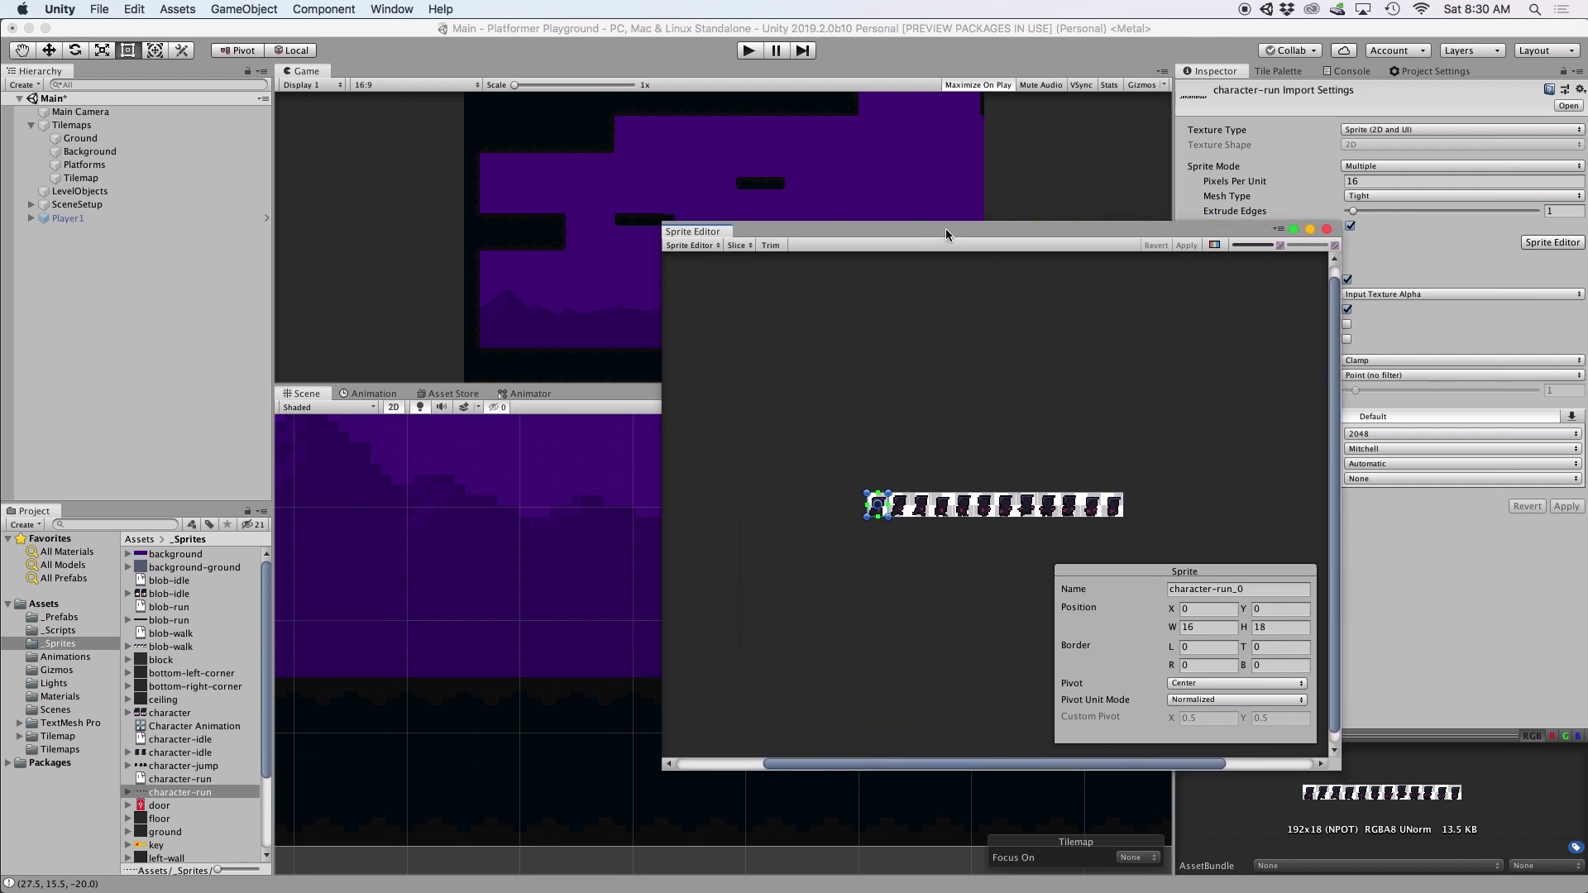
pyautogui.moveTo(947, 228); pyautogui.dragTo(785, 199)
pyautogui.scroll(5, 883, 470)
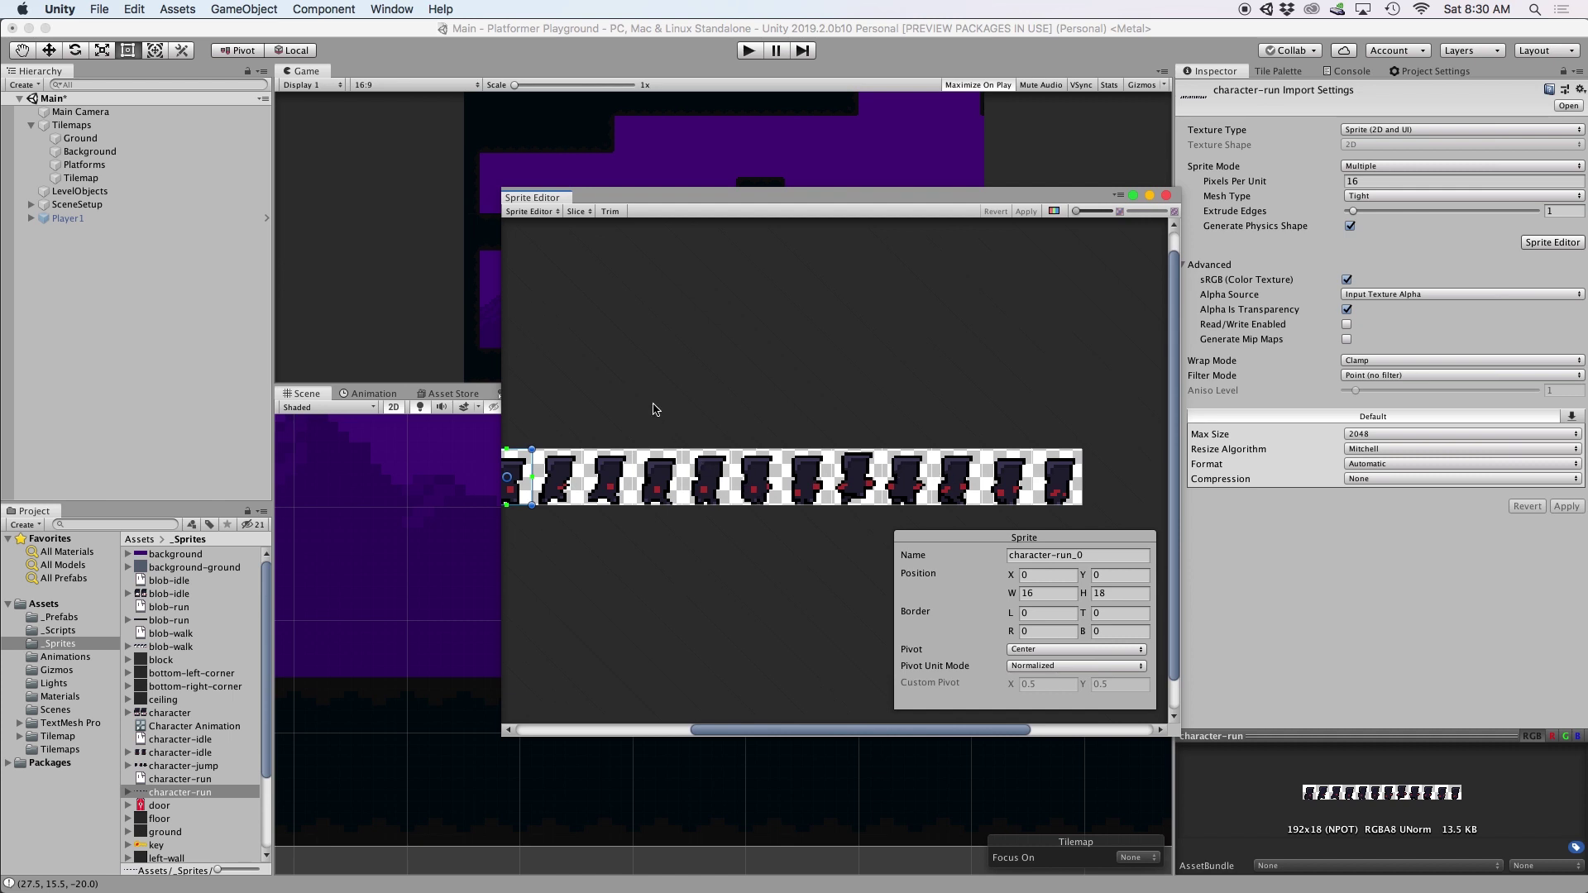
pyautogui.moveTo(656, 408); pyautogui.dragTo(702, 376, button='middle')
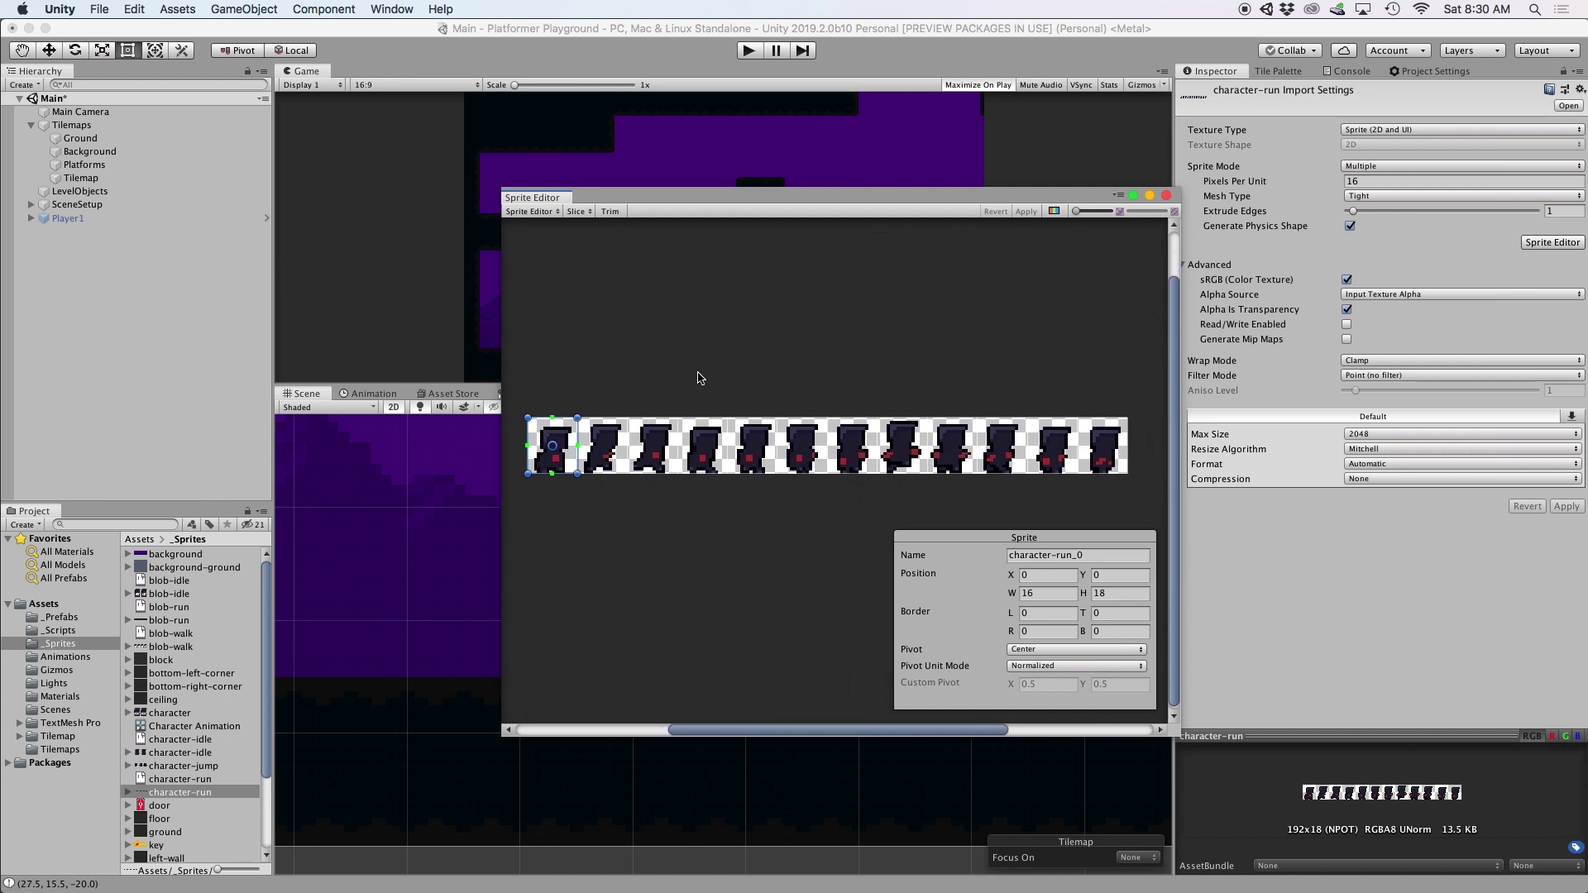
# - Slice the sheet with Grid By Cell Size at 16 x 18 pixels, apply, and close the editor
pyautogui.click(578, 212)
pyautogui.click(712, 228)
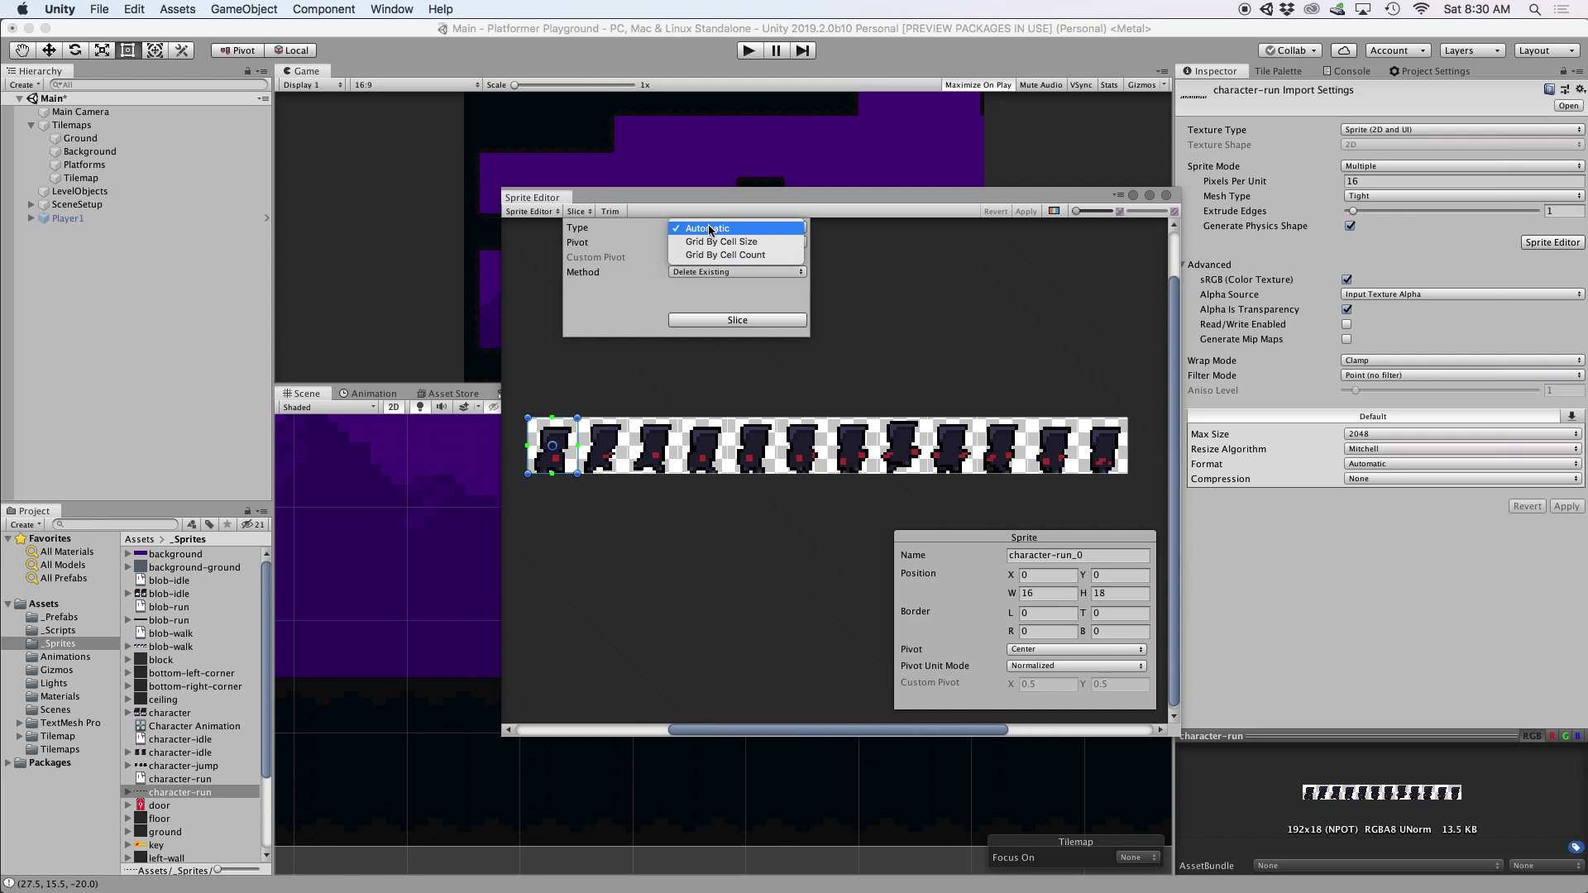
pyautogui.click(710, 241)
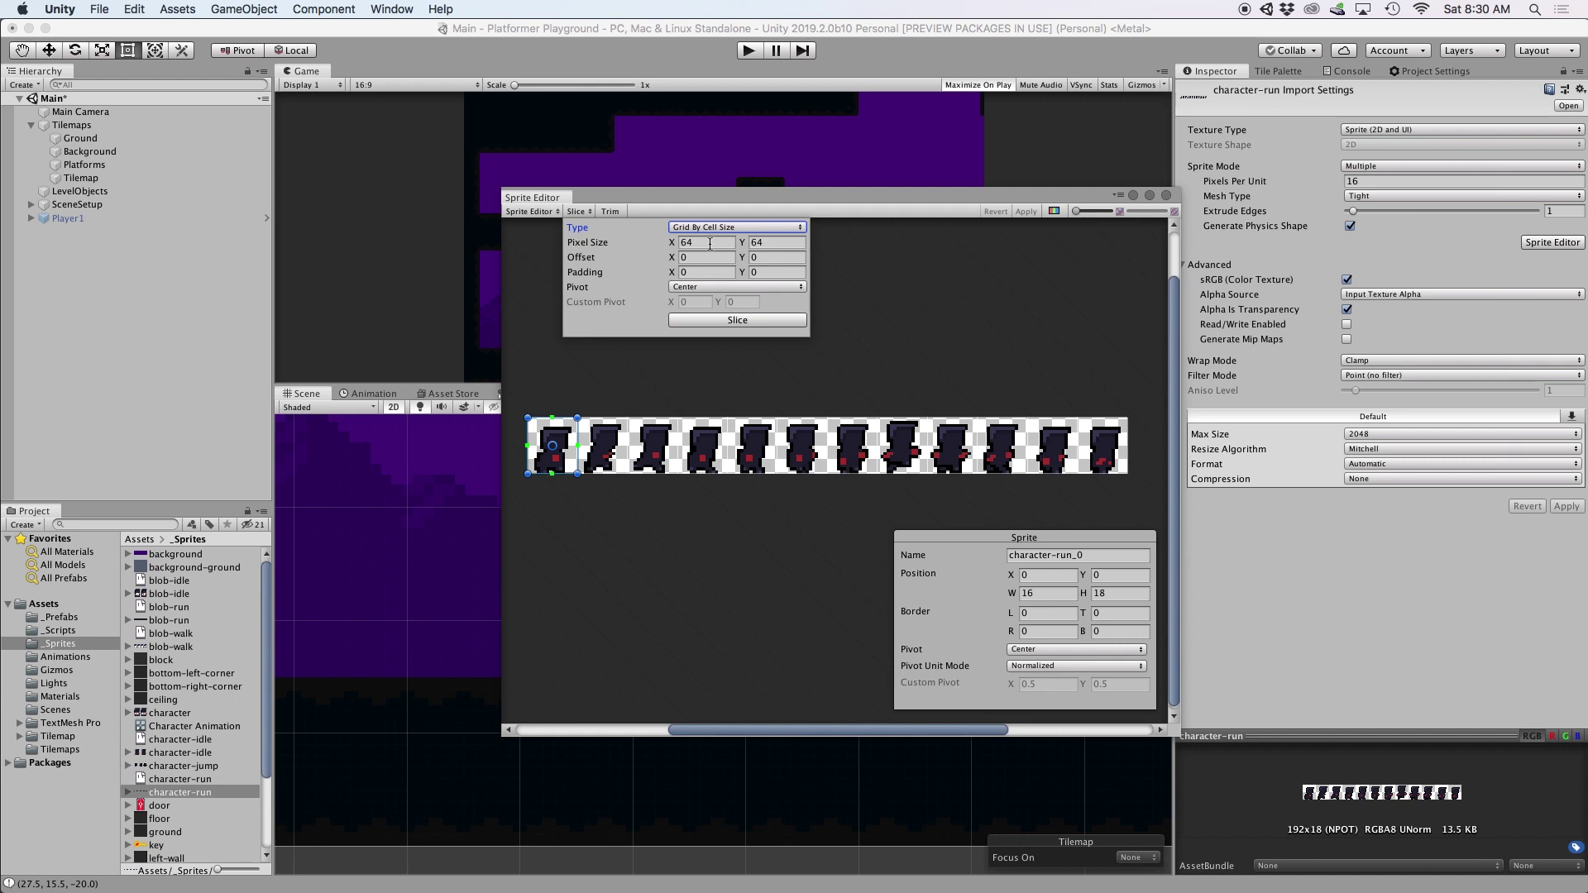
pyautogui.click(710, 242)
pyautogui.write('16')
pyautogui.click(737, 320)
pyautogui.click(1026, 211)
pyautogui.click(1166, 195)
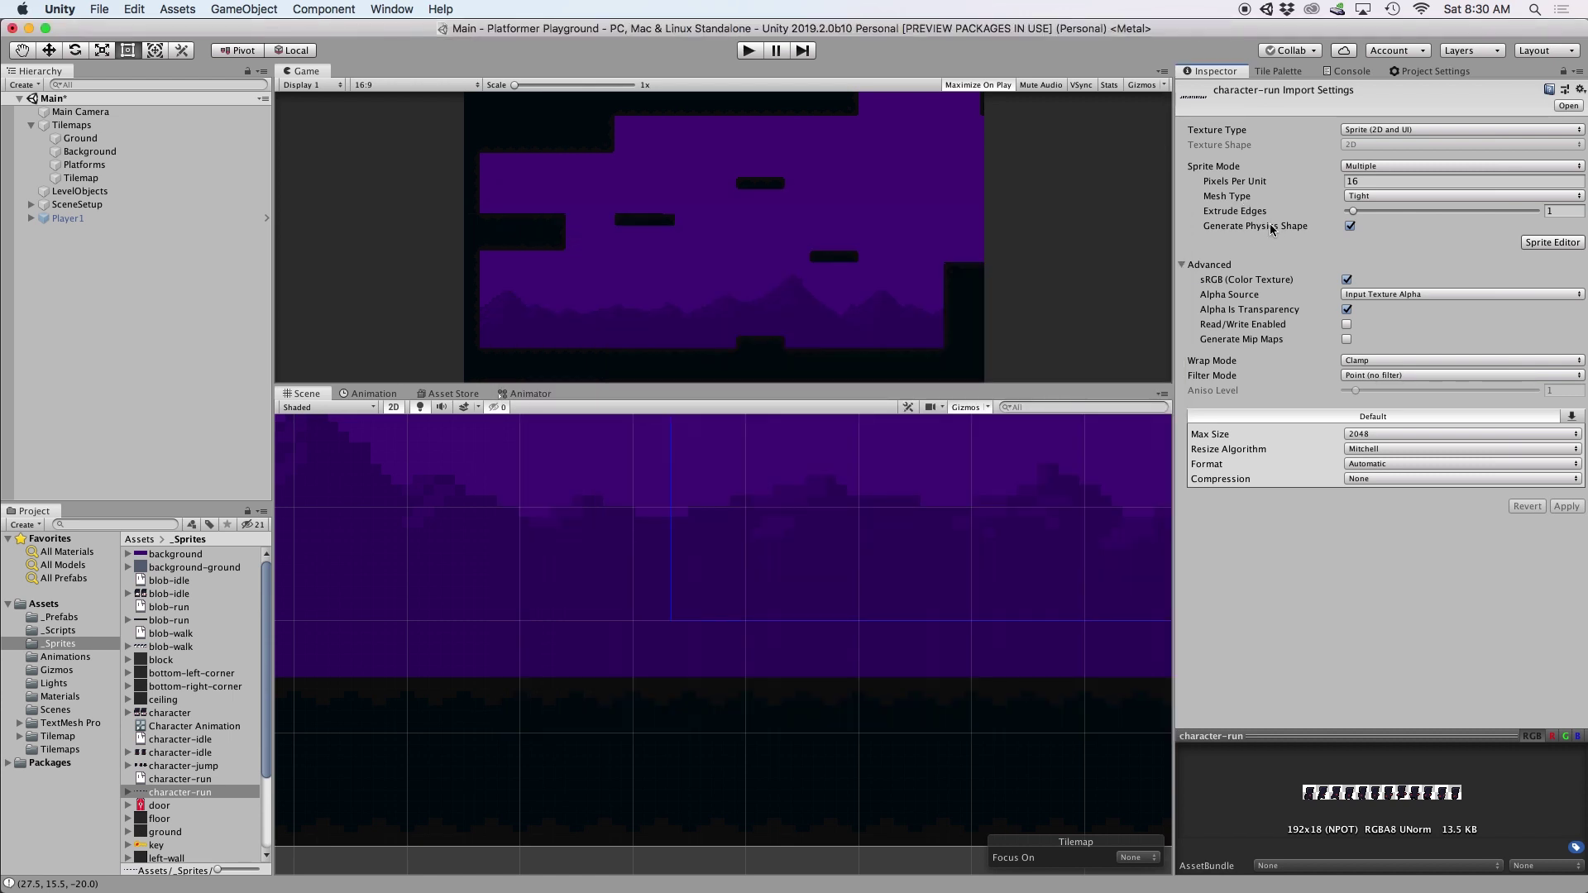
# - Keep Filter Mode Point (no filter) and Compression None, and apply the import settings
pyautogui.click(1395, 377)
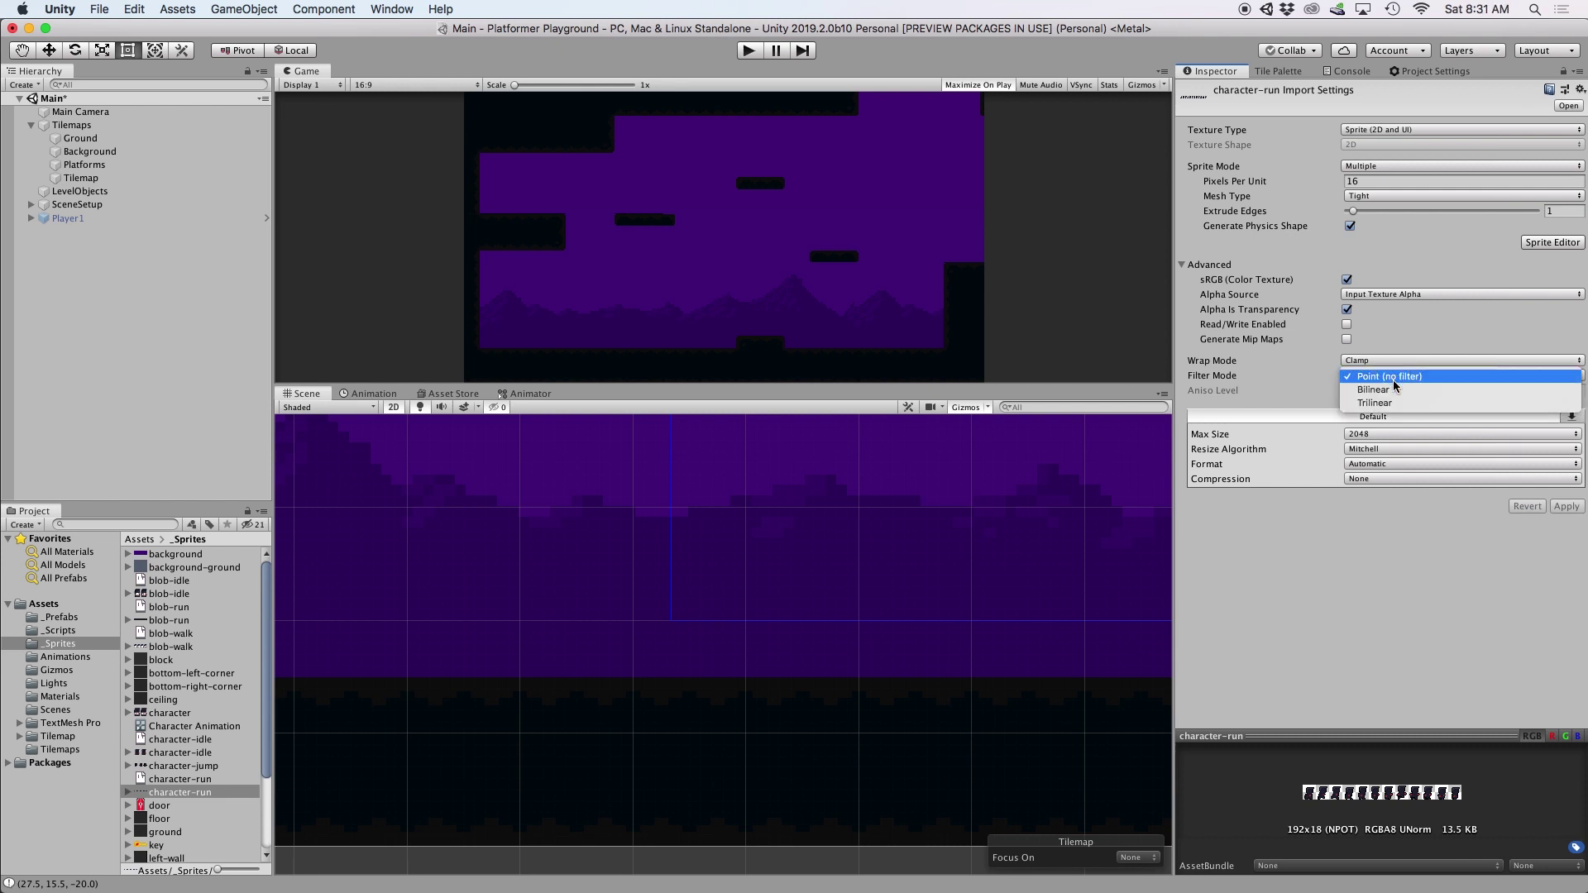
pyautogui.click(1394, 380)
pyautogui.click(1381, 480)
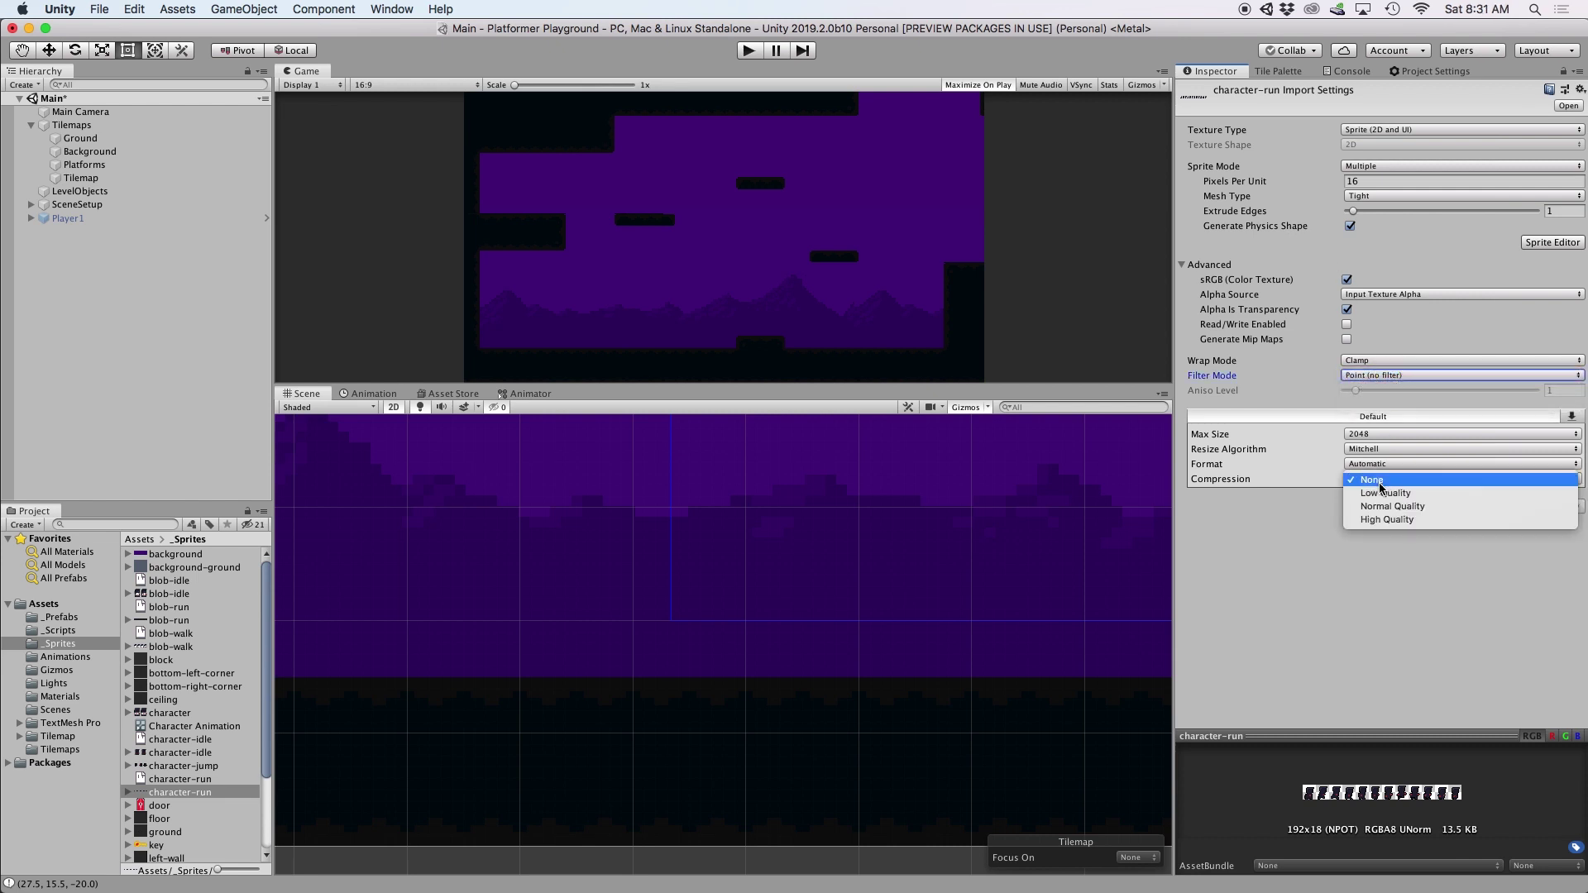
pyautogui.click(1381, 482)
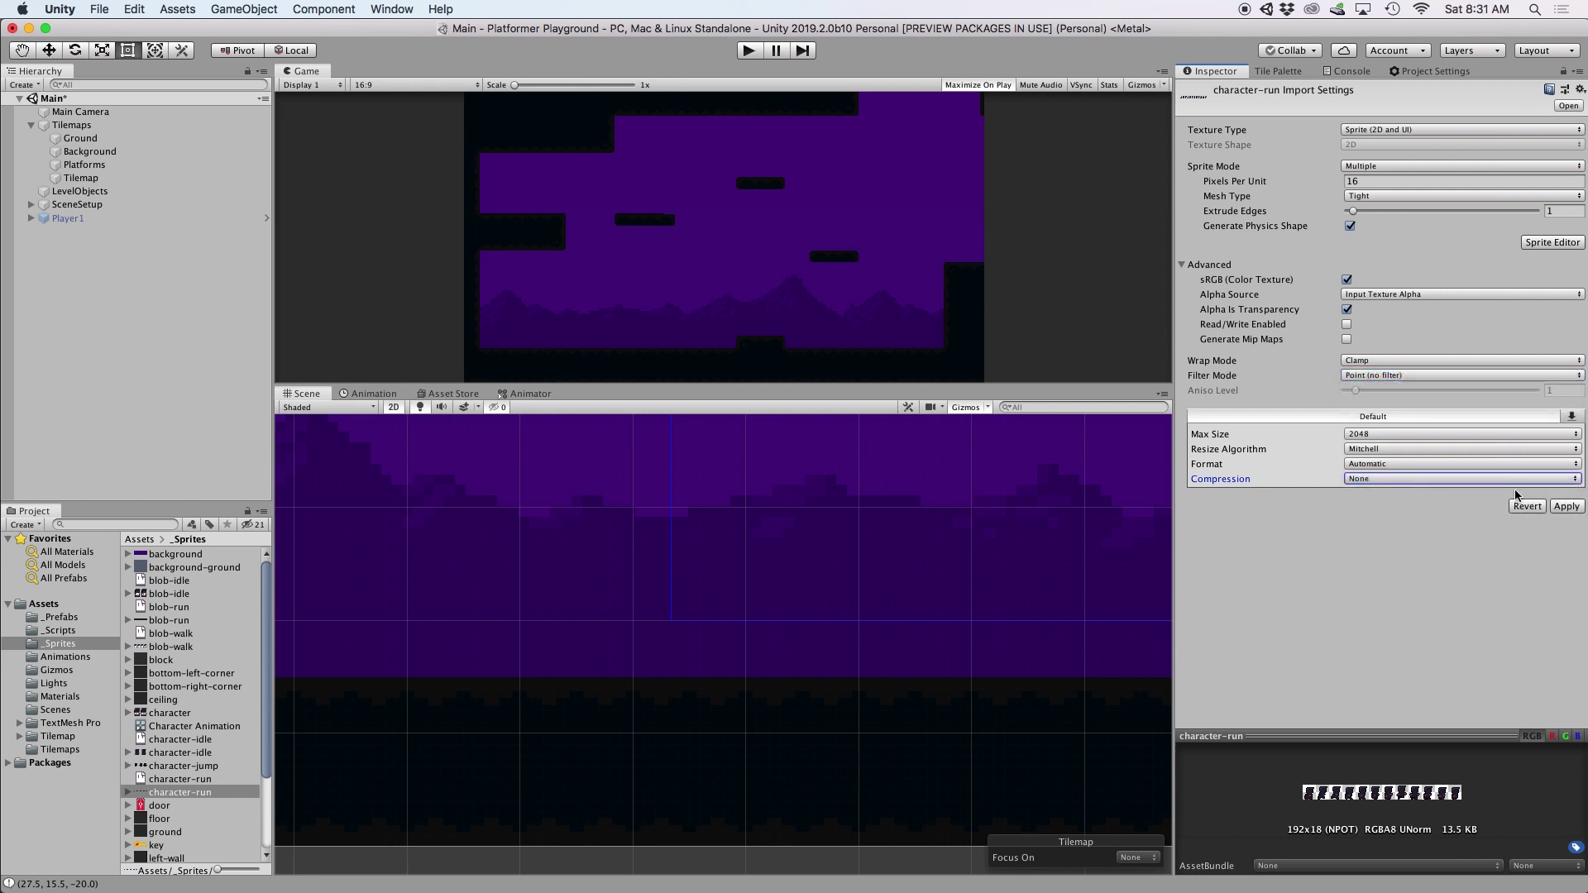
pyautogui.click(1568, 507)
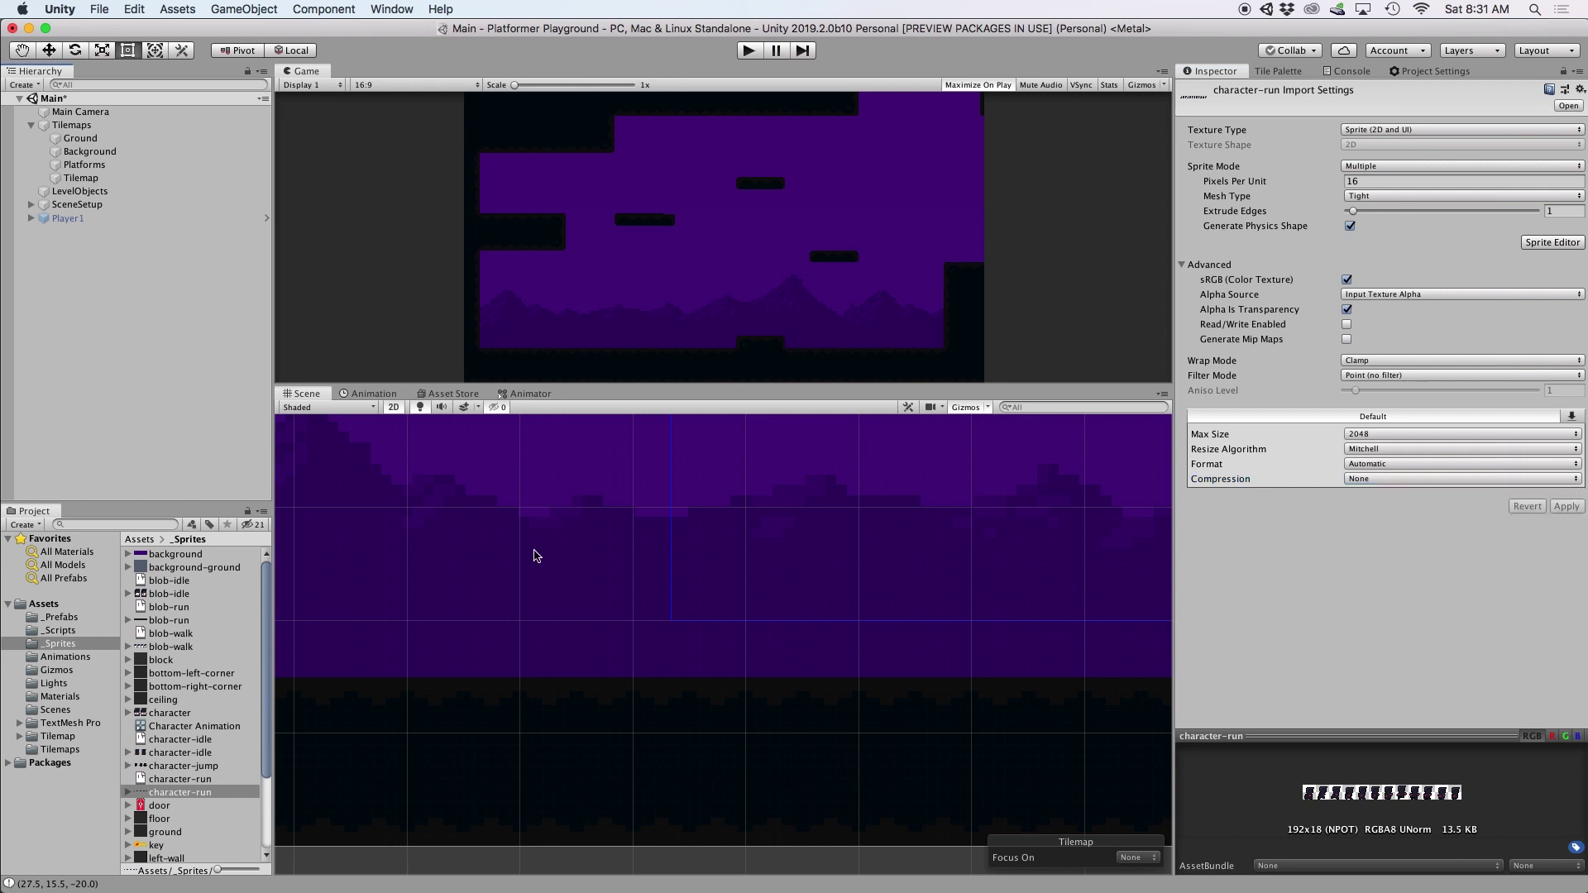
# - Expand character-run to list its twelve frames, character-run_0 through character-run_11
pyautogui.scroll(-3, 203, 724)
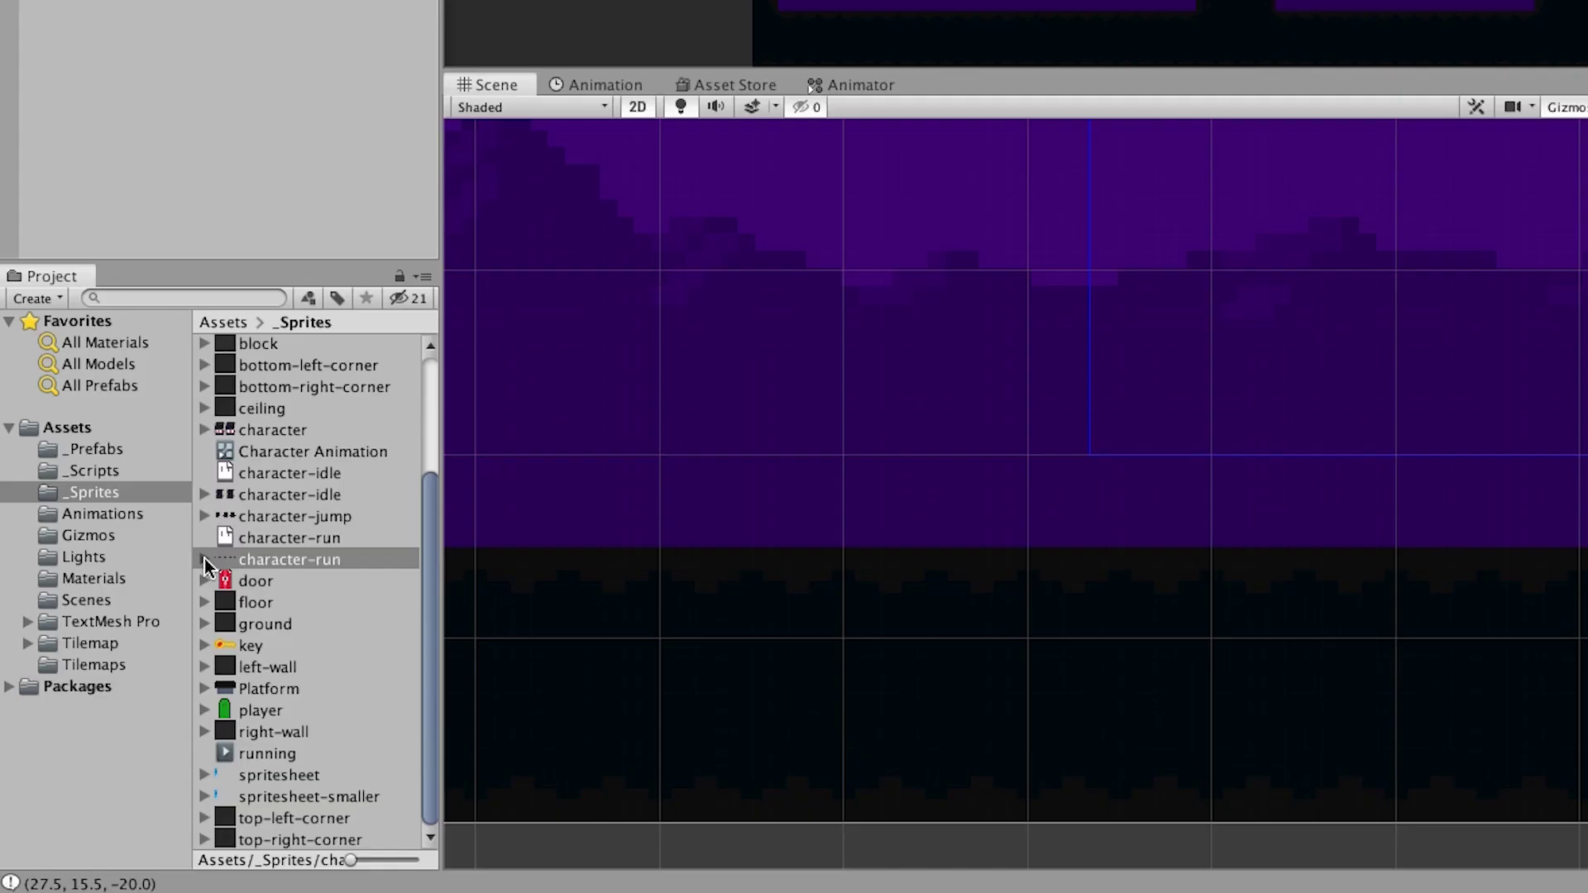
pyautogui.click(128, 685)
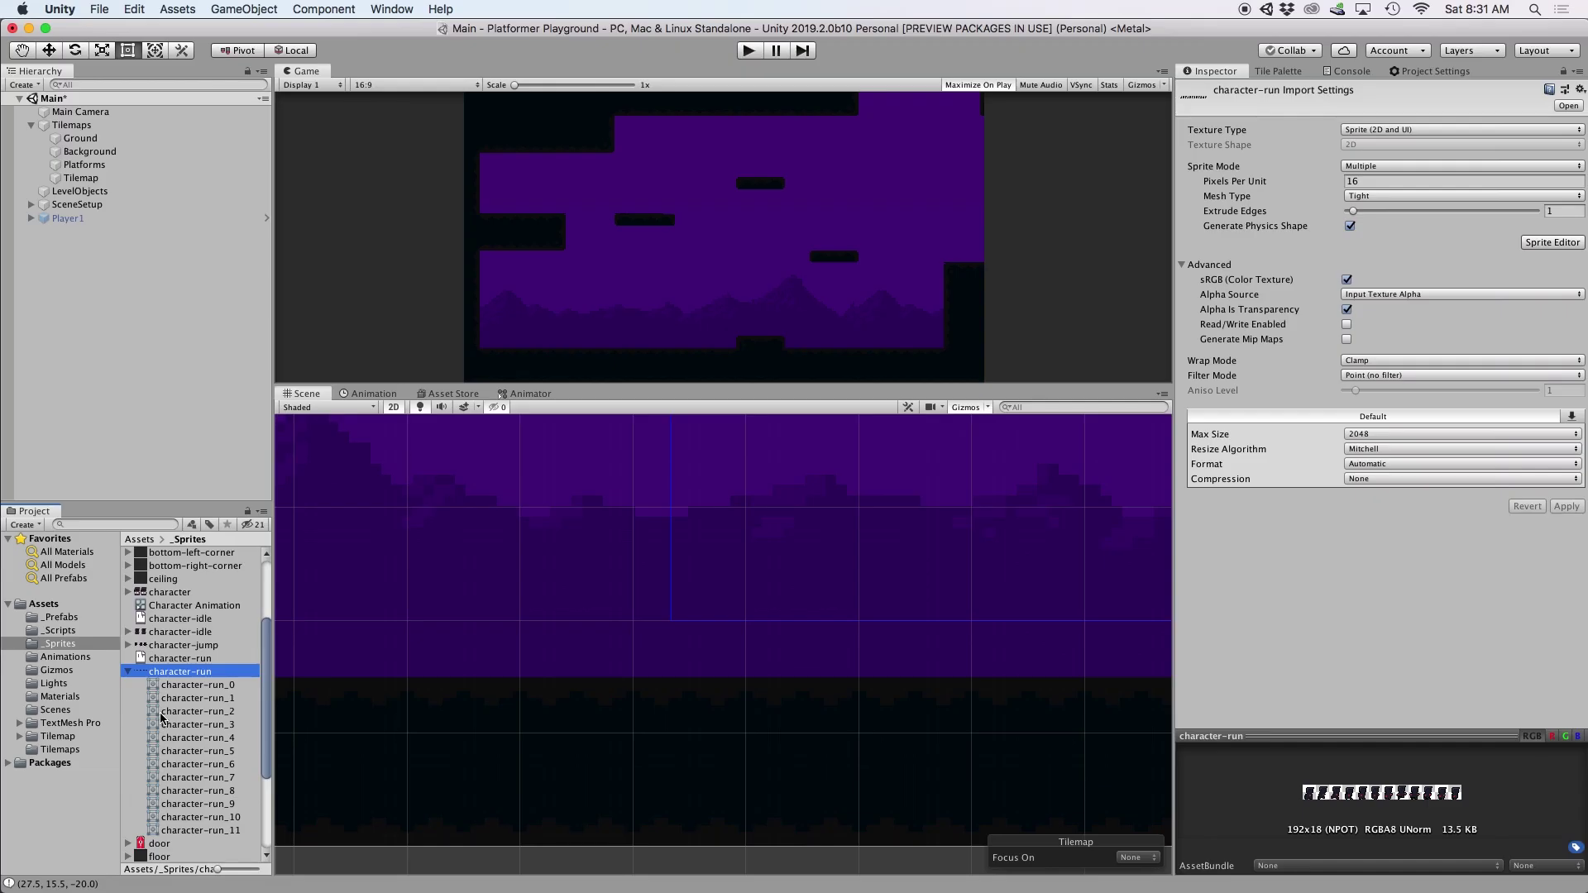
pyautogui.click(117, 294)
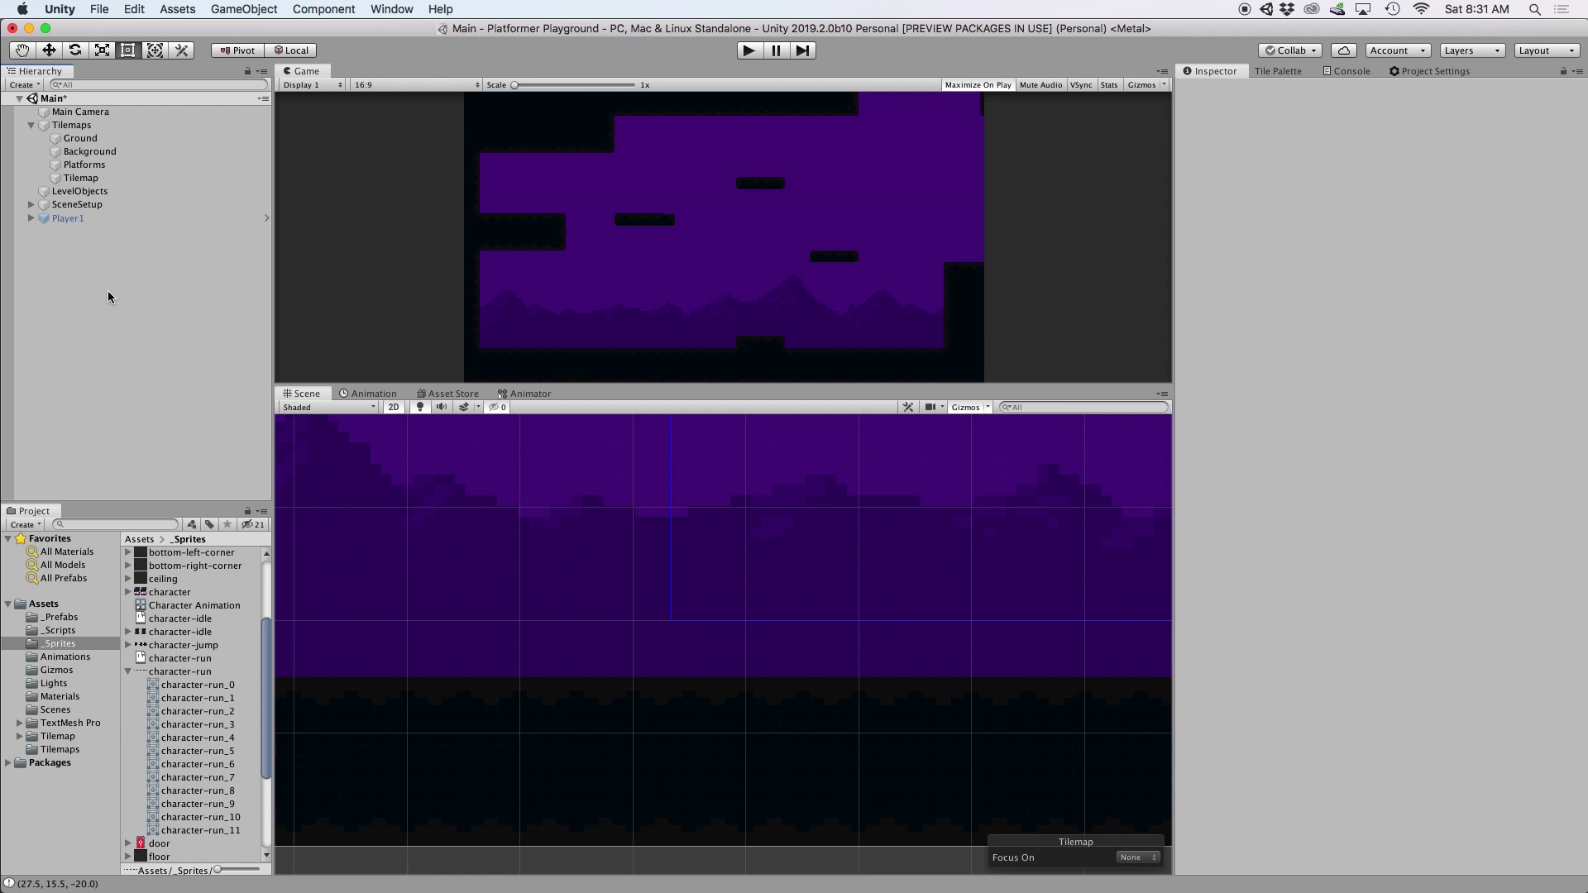
# - Create an empty object named Player and reset its Transform to the origin
pyautogui.rightClick(108, 291)
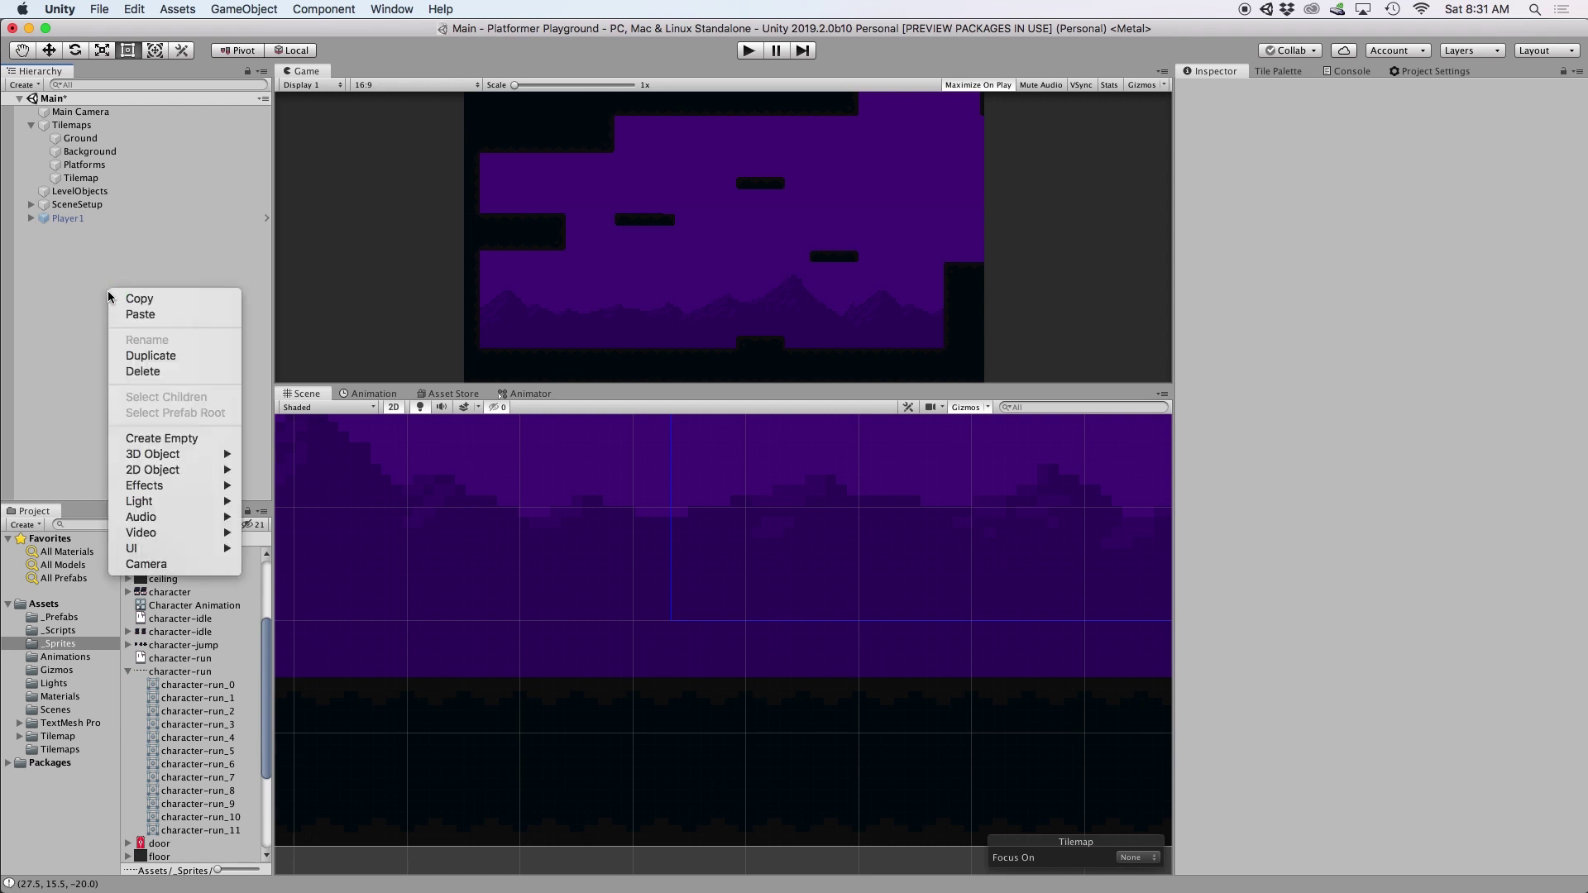
pyautogui.click(157, 439)
pyautogui.write('Player')
pyautogui.press('Return')
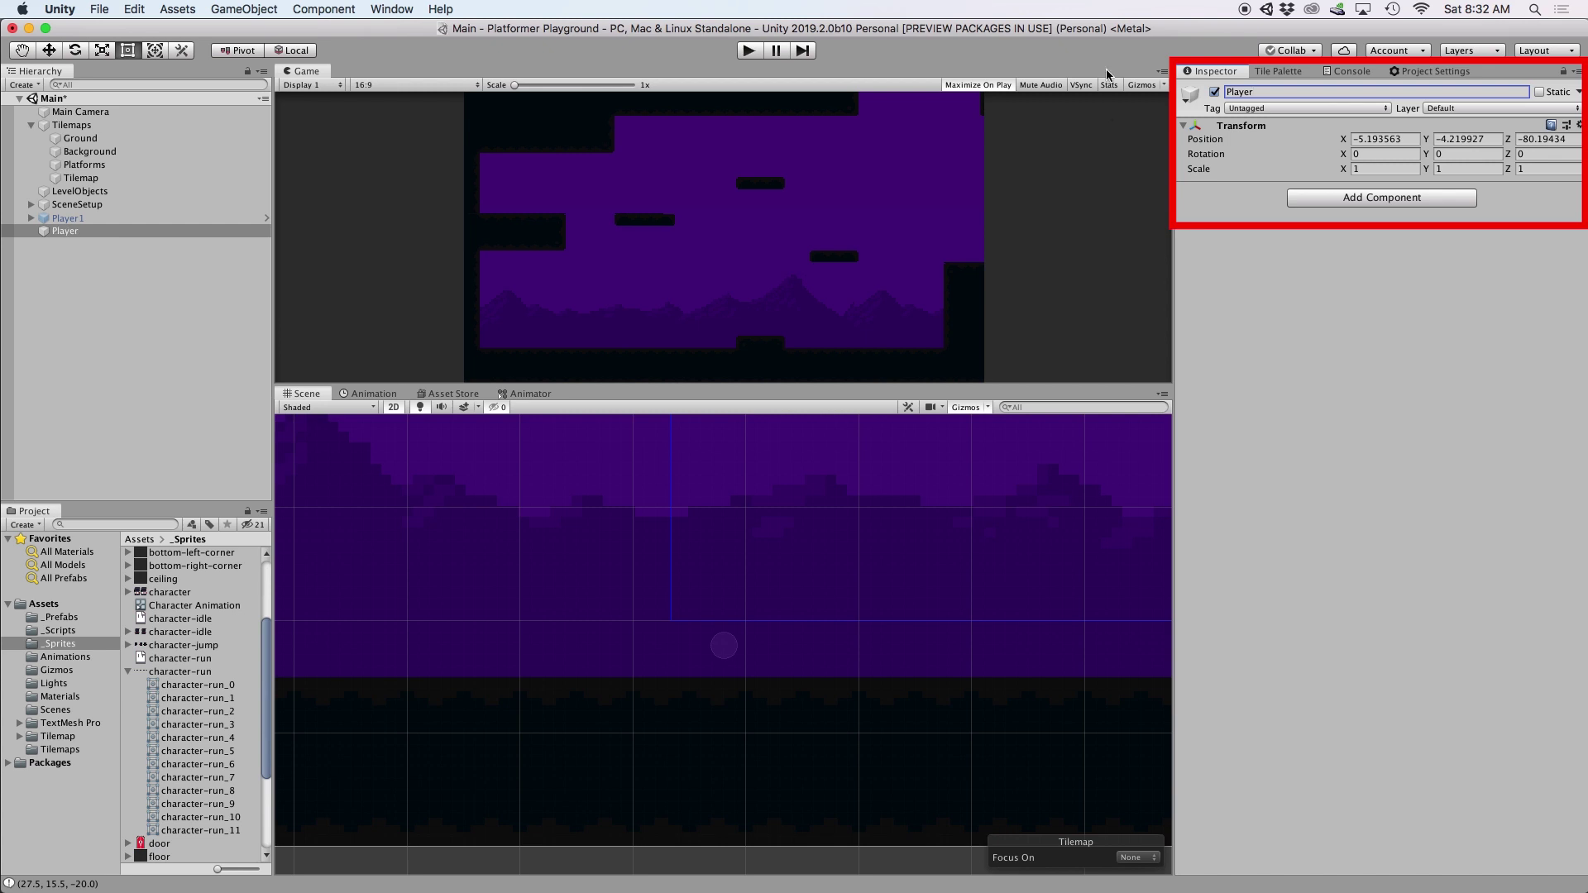
pyautogui.rightClick(1397, 120)
pyautogui.click(1417, 146)
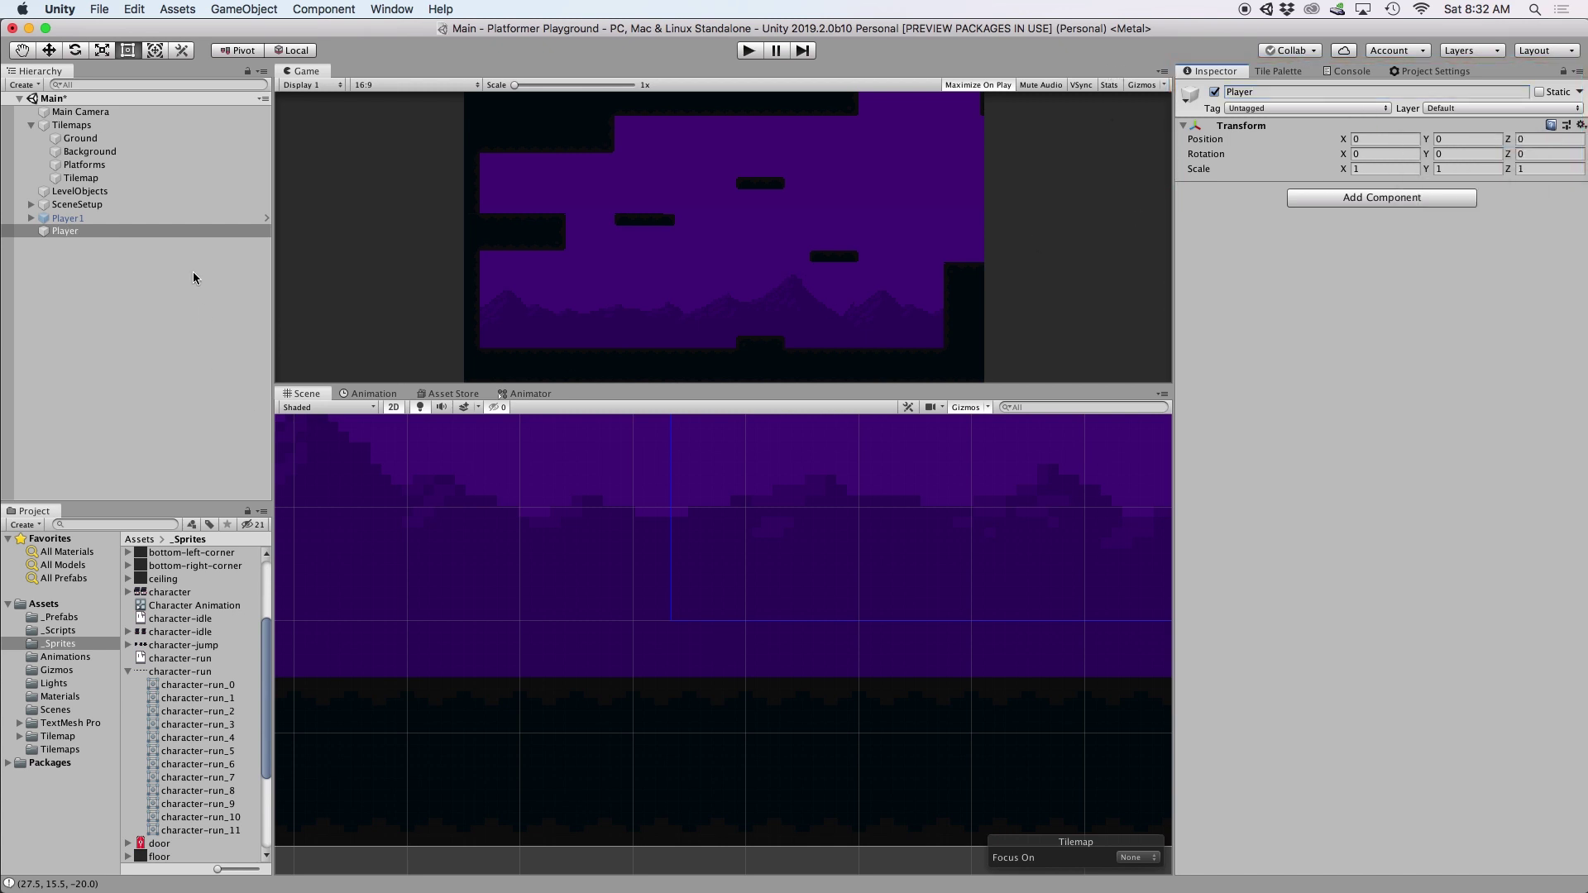
# - Add an empty child Character Holder under Player and set its Y position to -1
pyautogui.click(92, 231)
pyautogui.rightClick(100, 232)
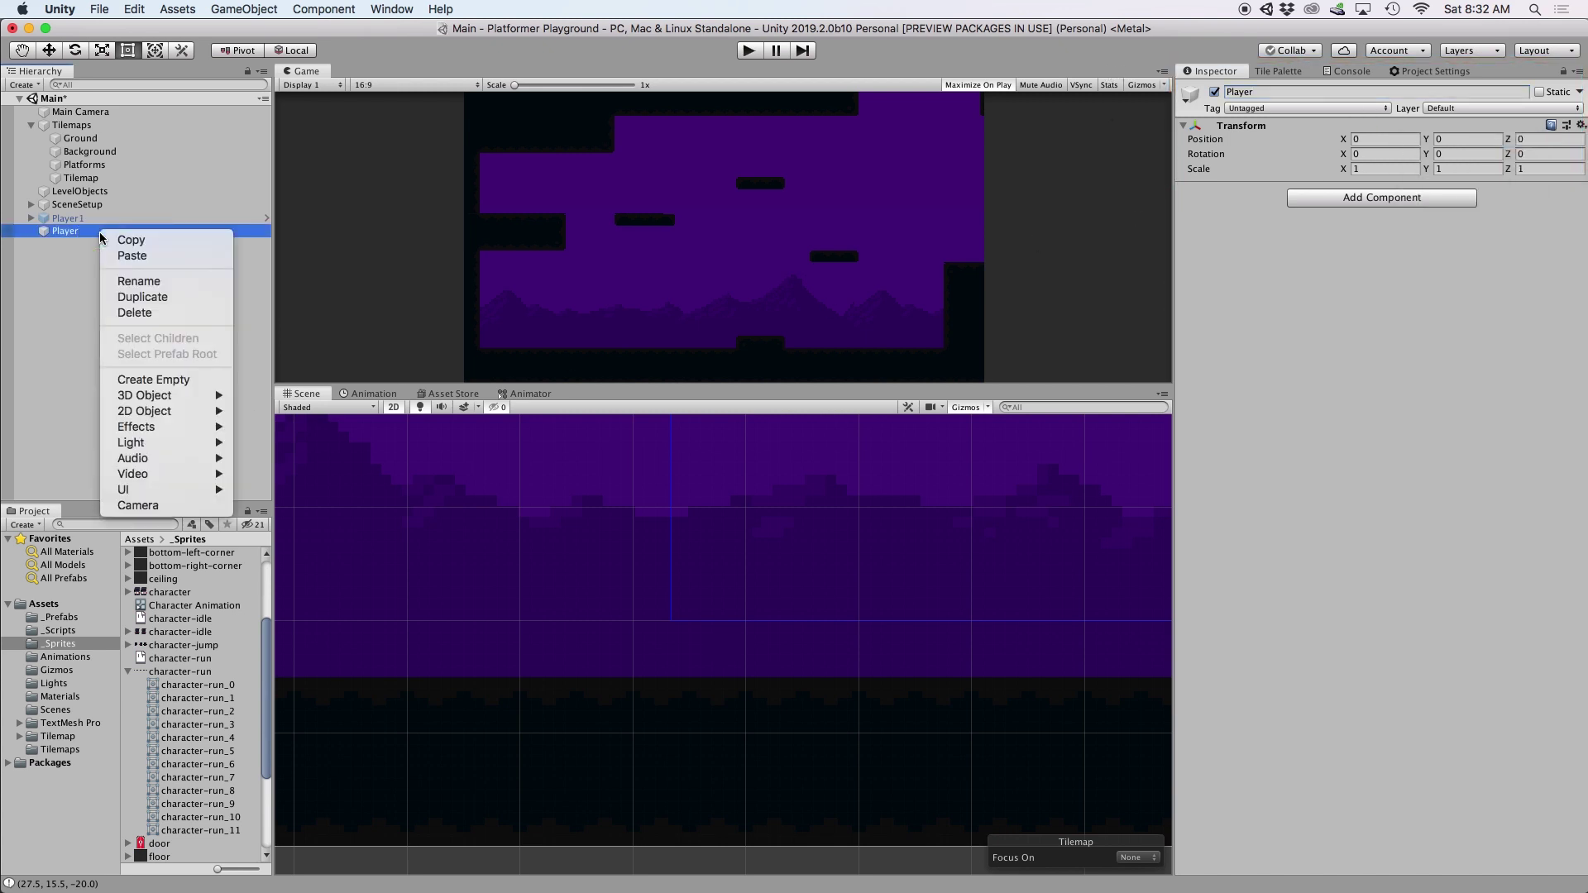
pyautogui.click(143, 379)
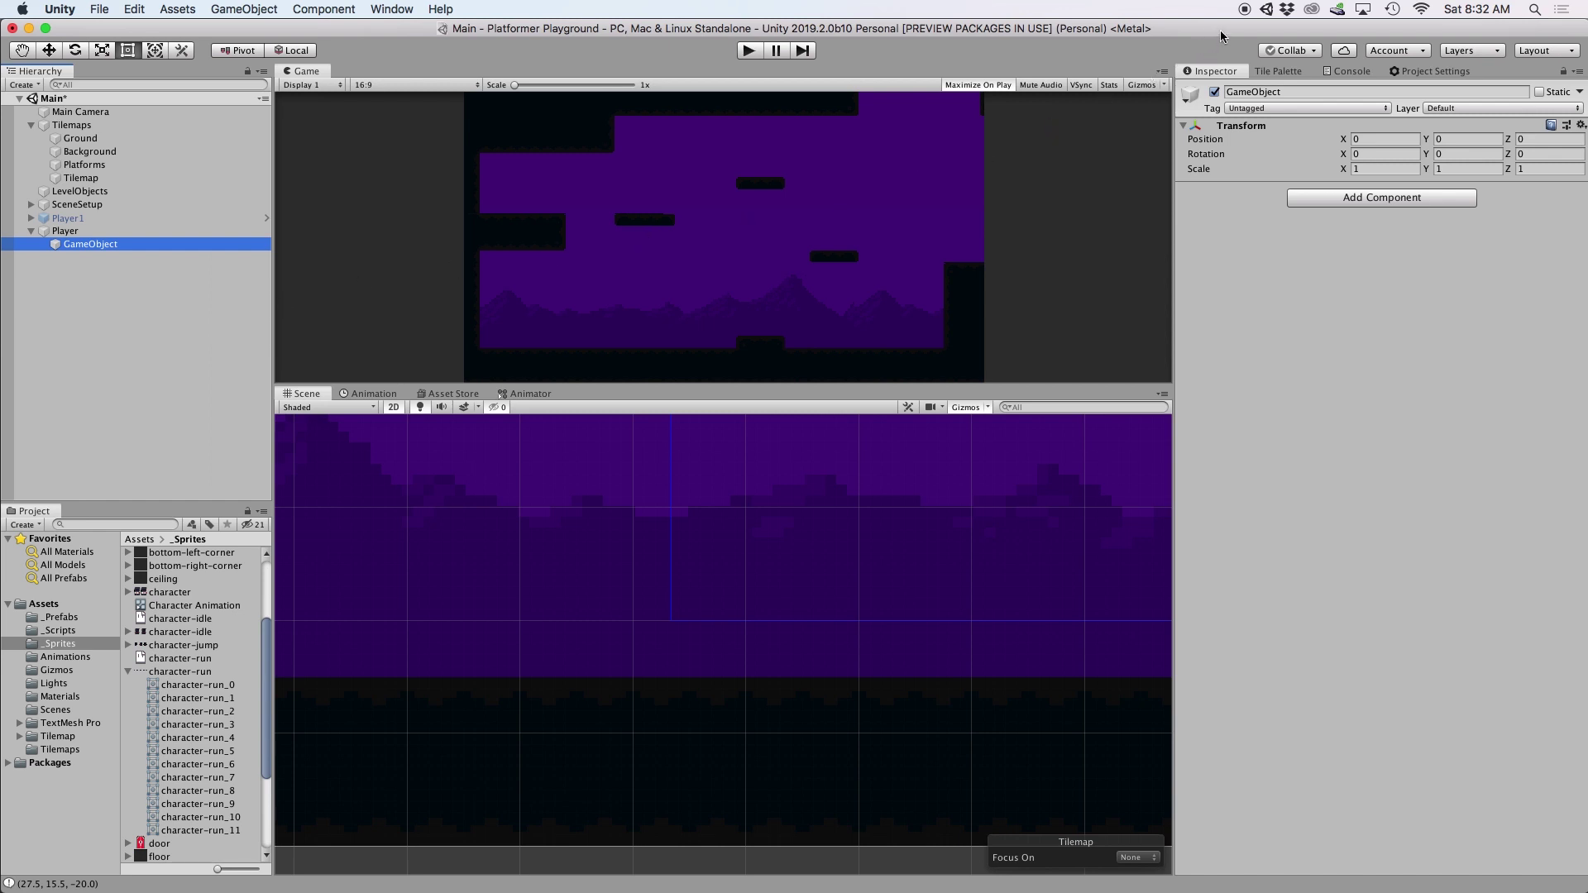
pyautogui.click(1289, 92)
pyautogui.write('Character Holder')
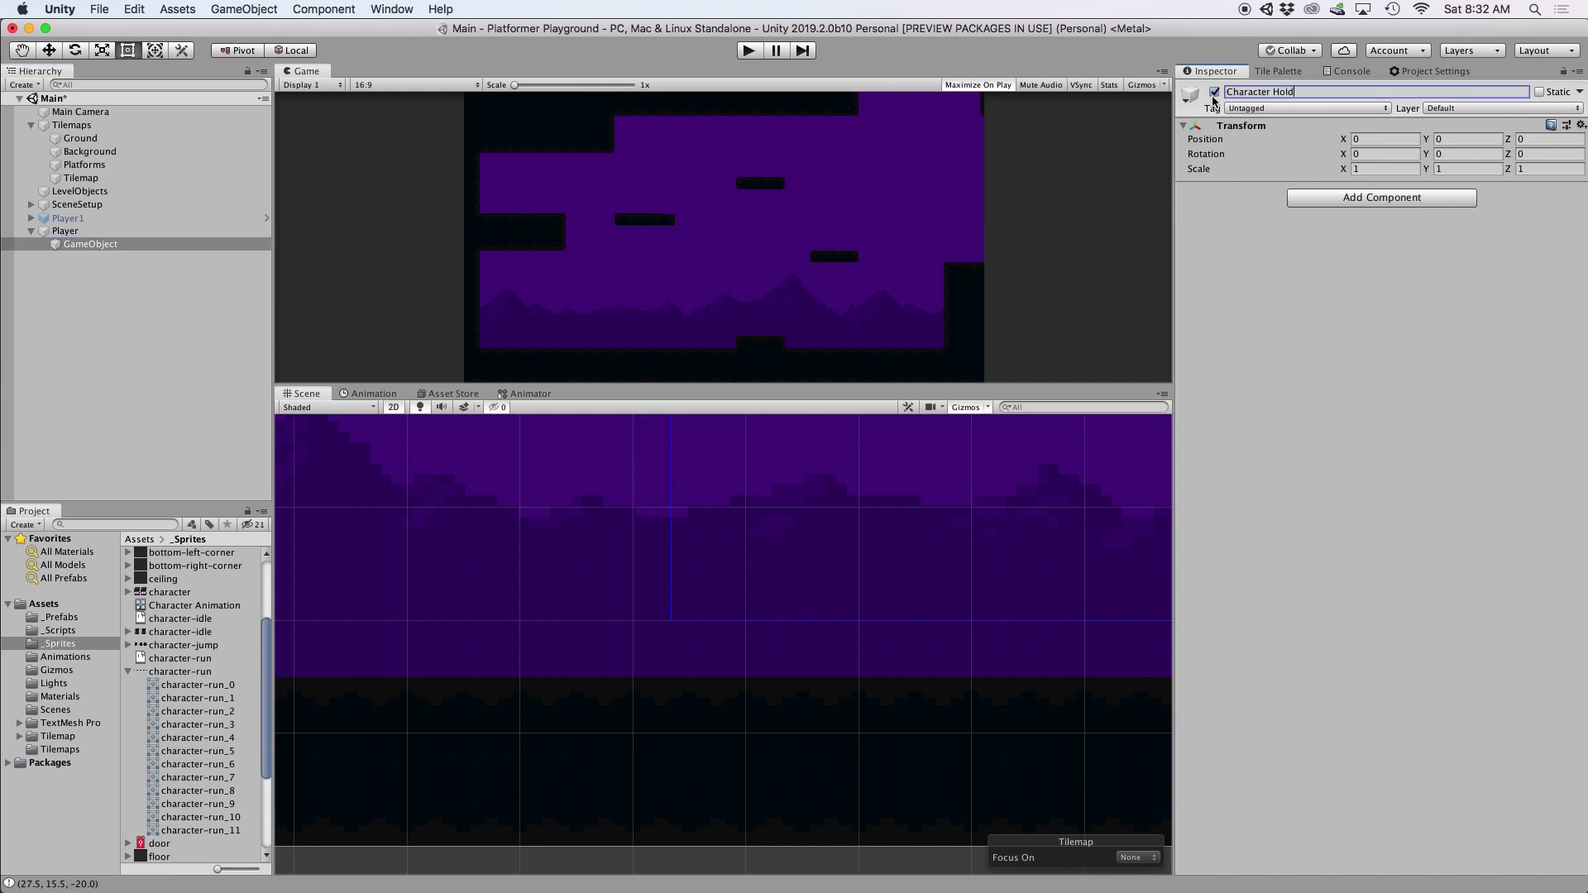
pyautogui.press('Return')
pyautogui.click(1424, 142)
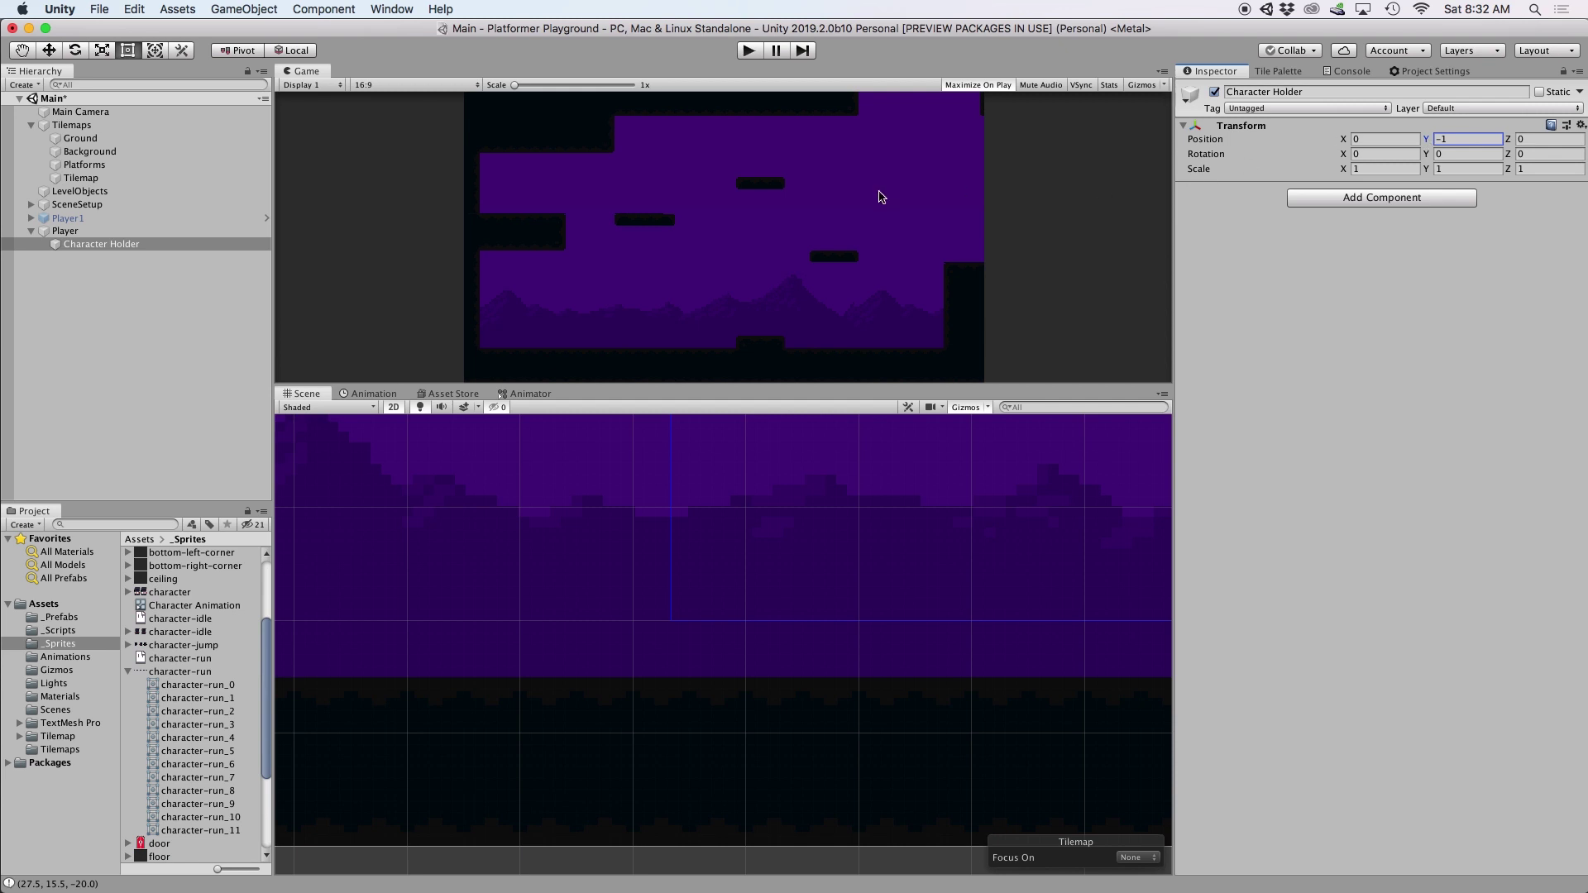
# - Add an empty child Character Animation under Character Holder with Y position 1
pyautogui.rightClick(185, 245)
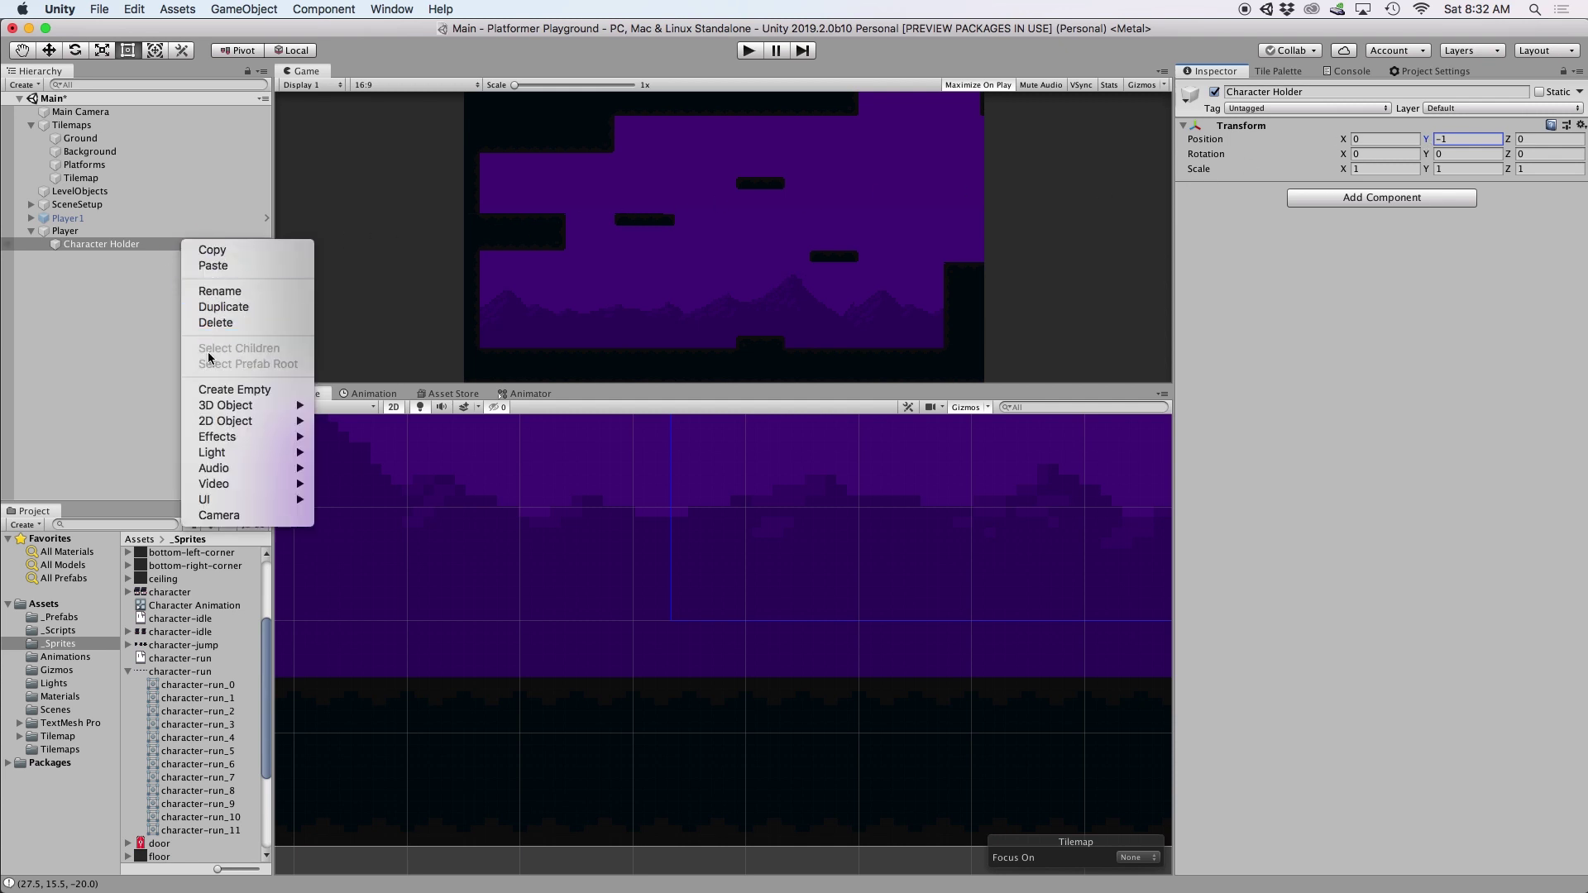
pyautogui.click(217, 390)
pyautogui.write('C')
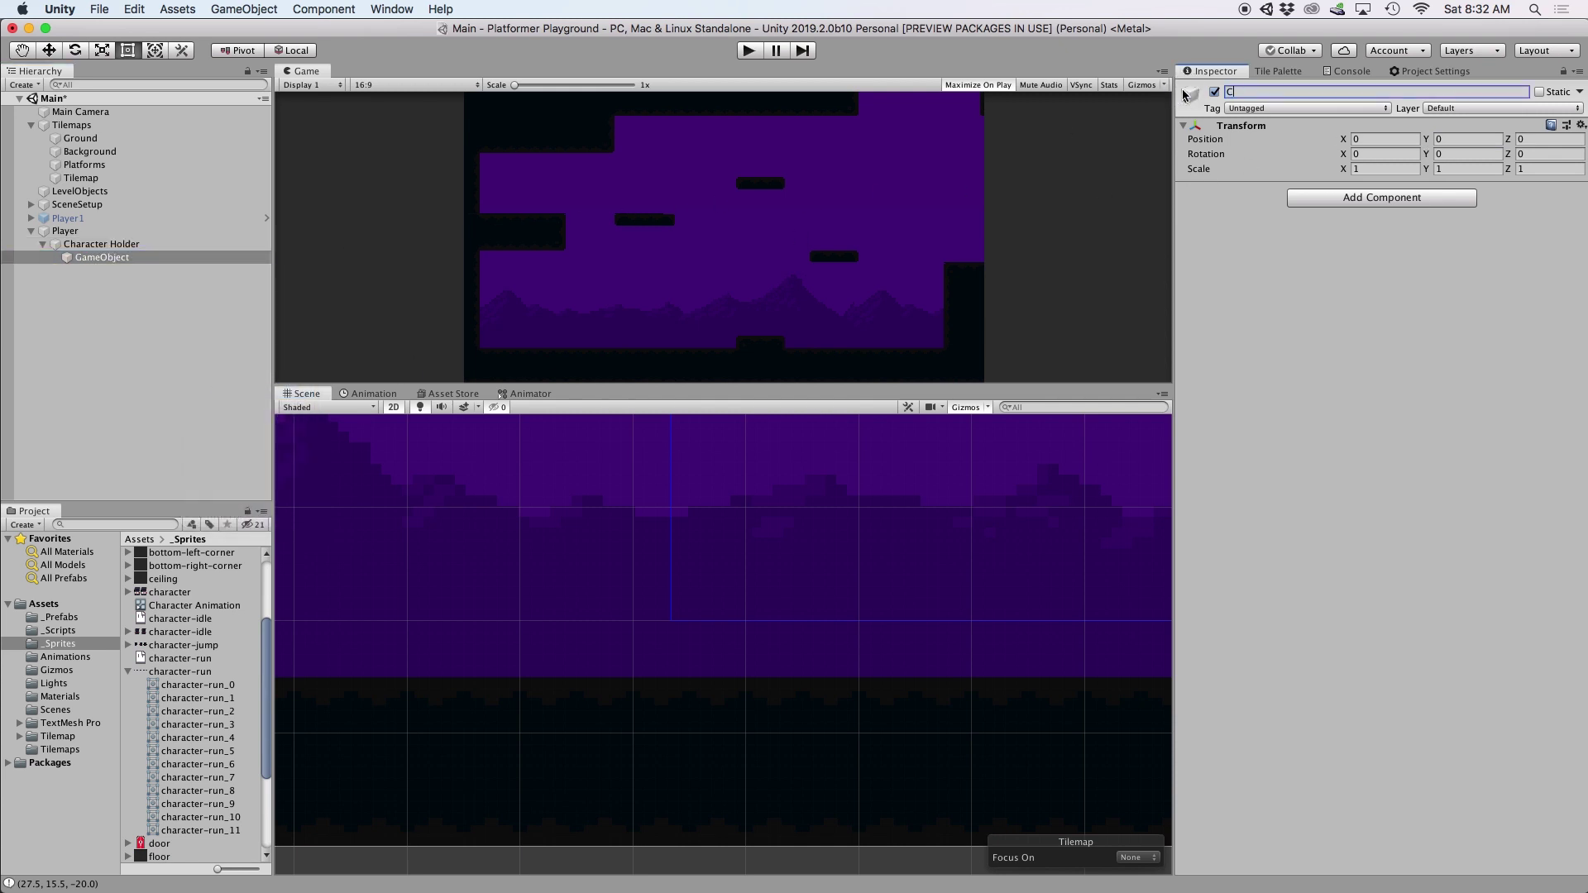
pyautogui.write('haracter Animation')
pyautogui.click(1429, 140)
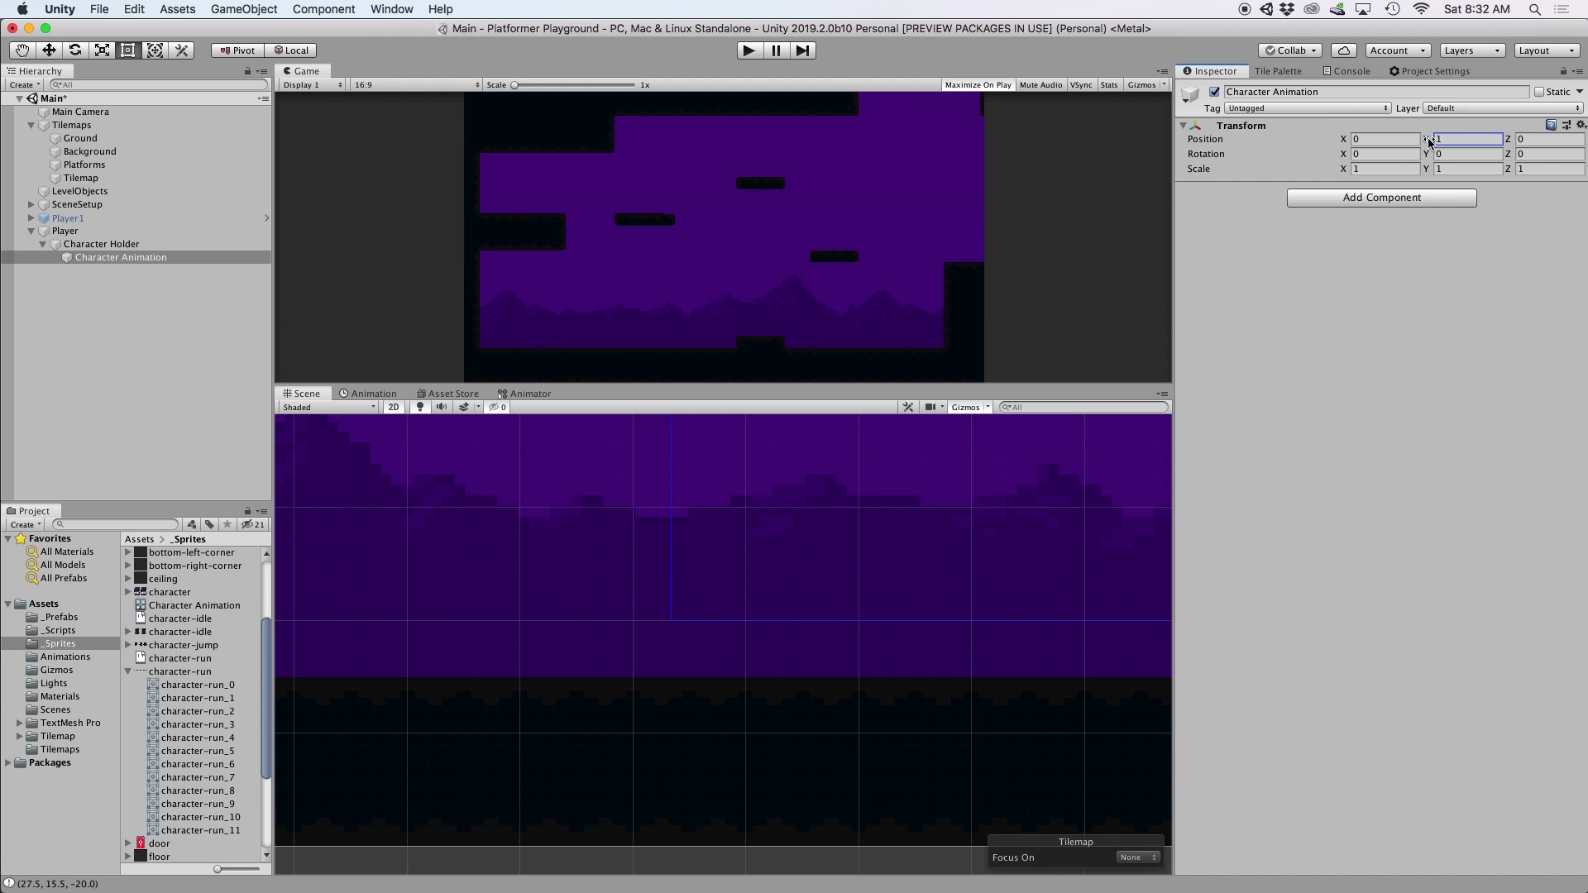
# - Add a Sprite Renderer component to Character Animation
pyautogui.click(1420, 197)
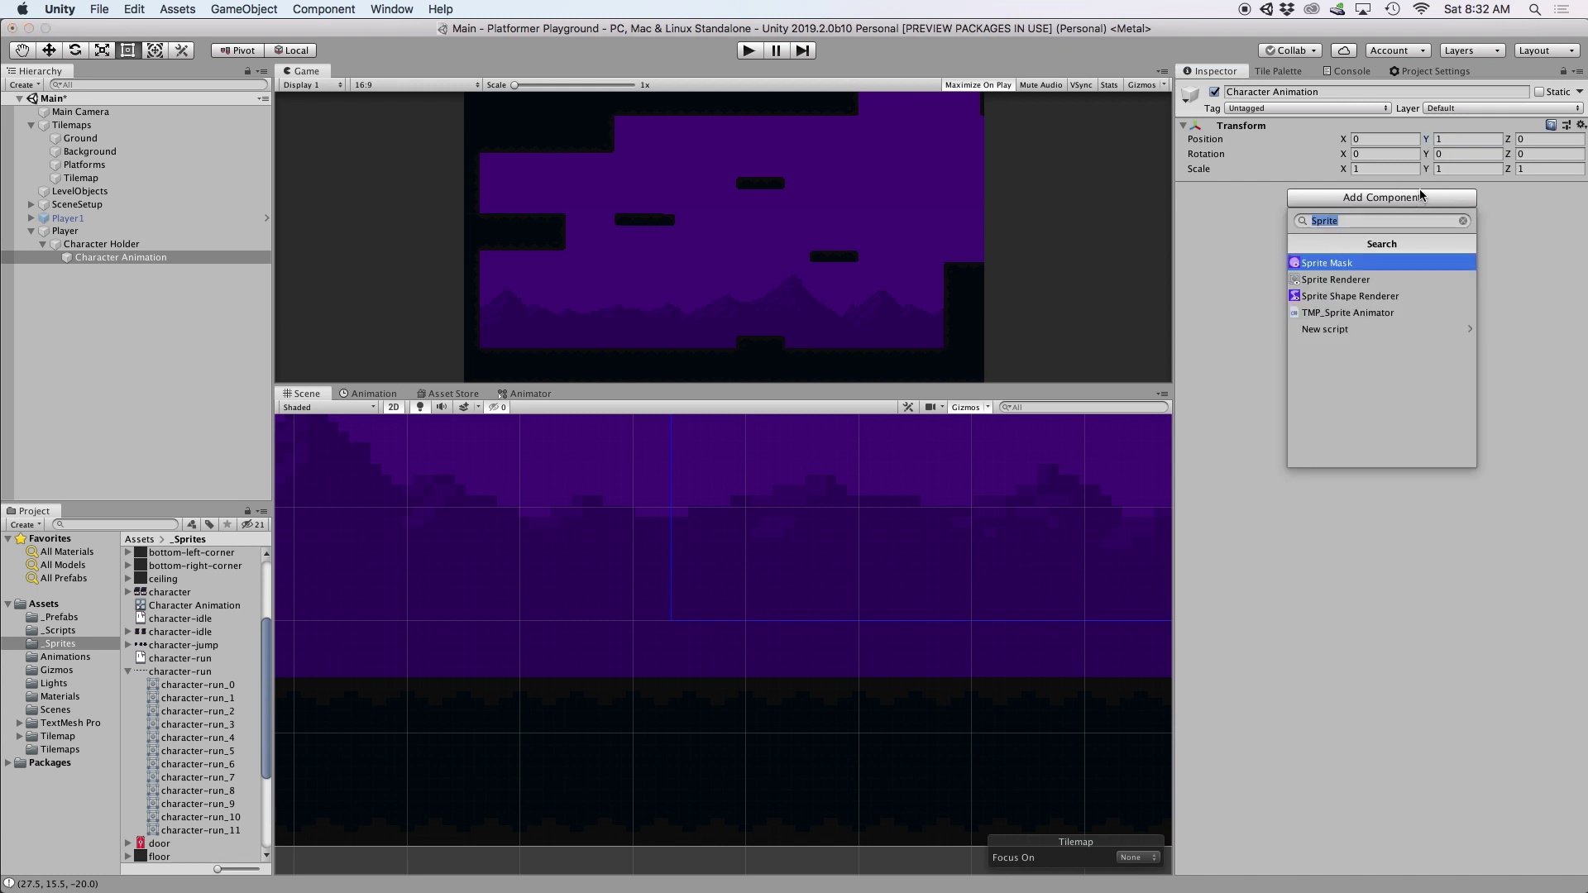
pyautogui.write('Sprite')
pyautogui.click(1401, 281)
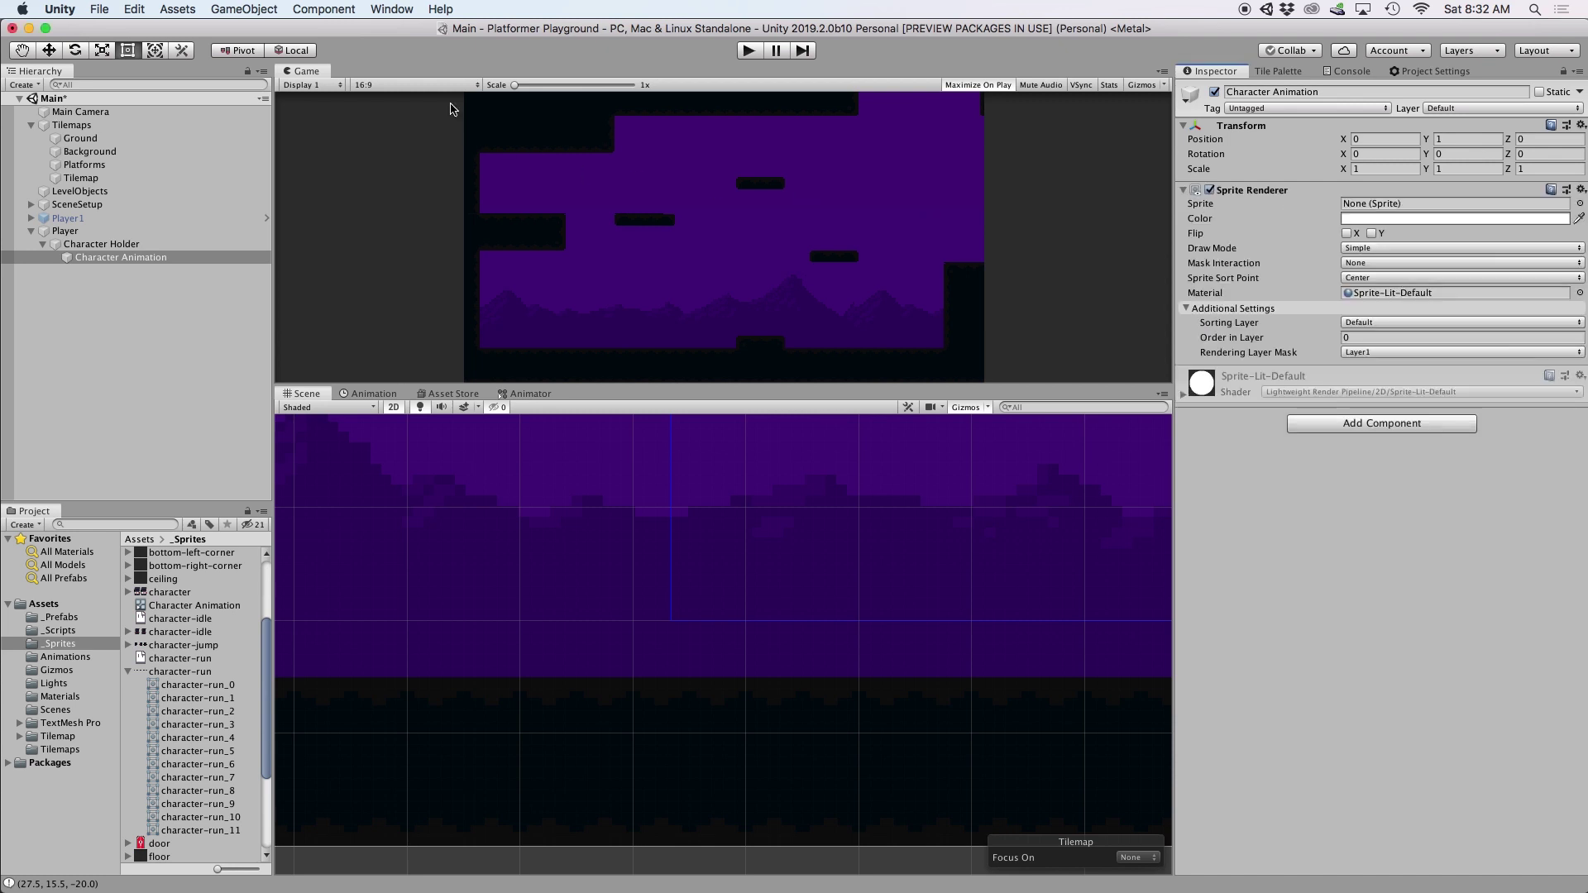
# - Open the Animation window and create a new clip saved as running
pyautogui.click(393, 10)
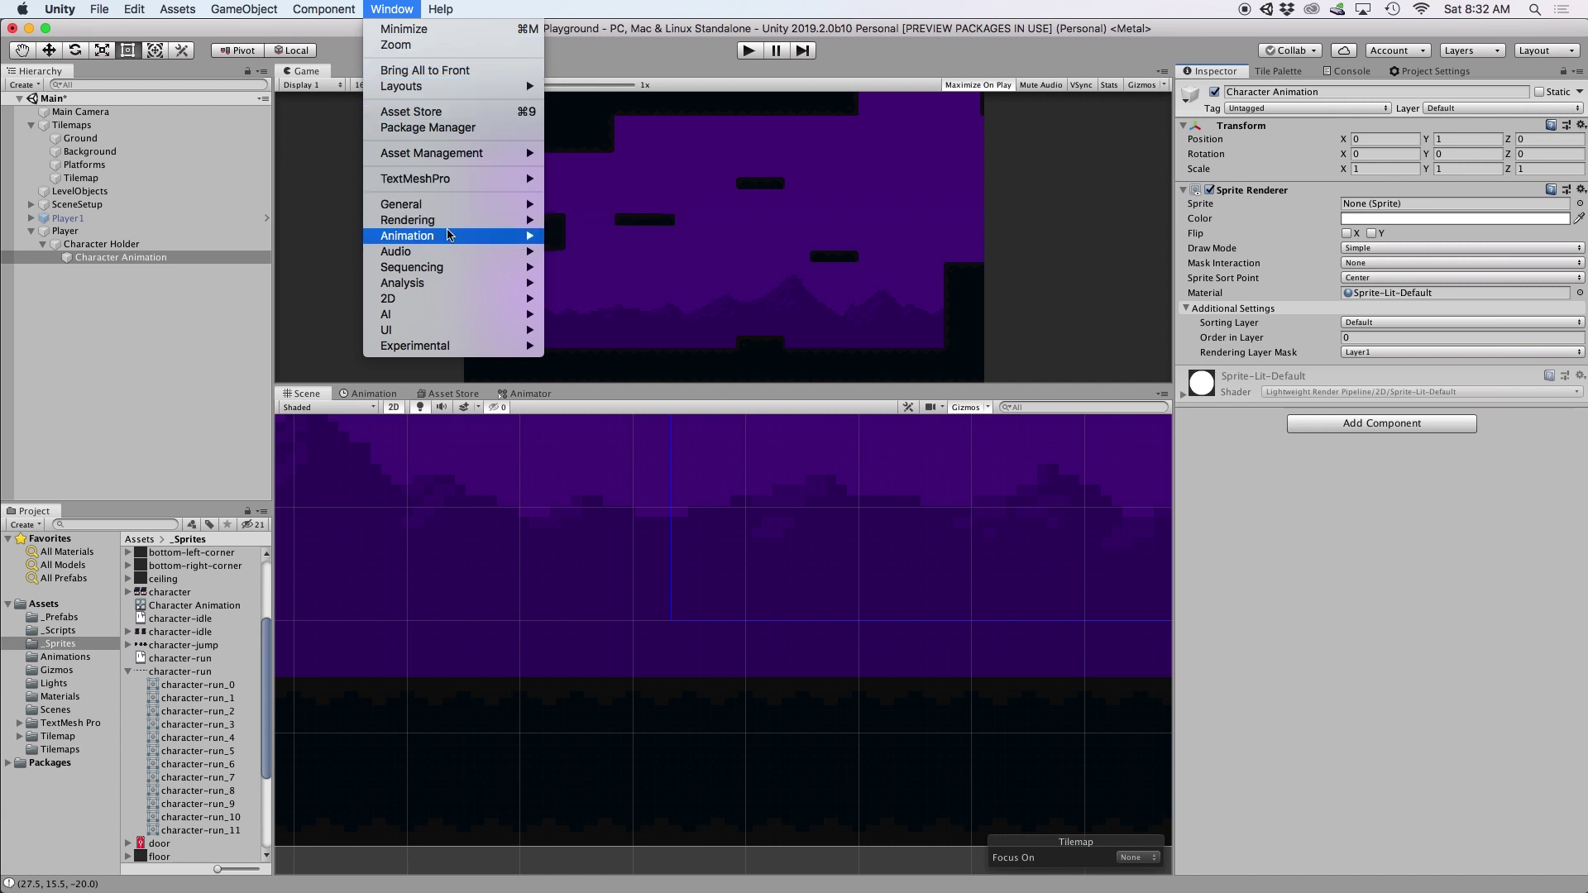
pyautogui.moveTo(499, 239)
pyautogui.click(588, 236)
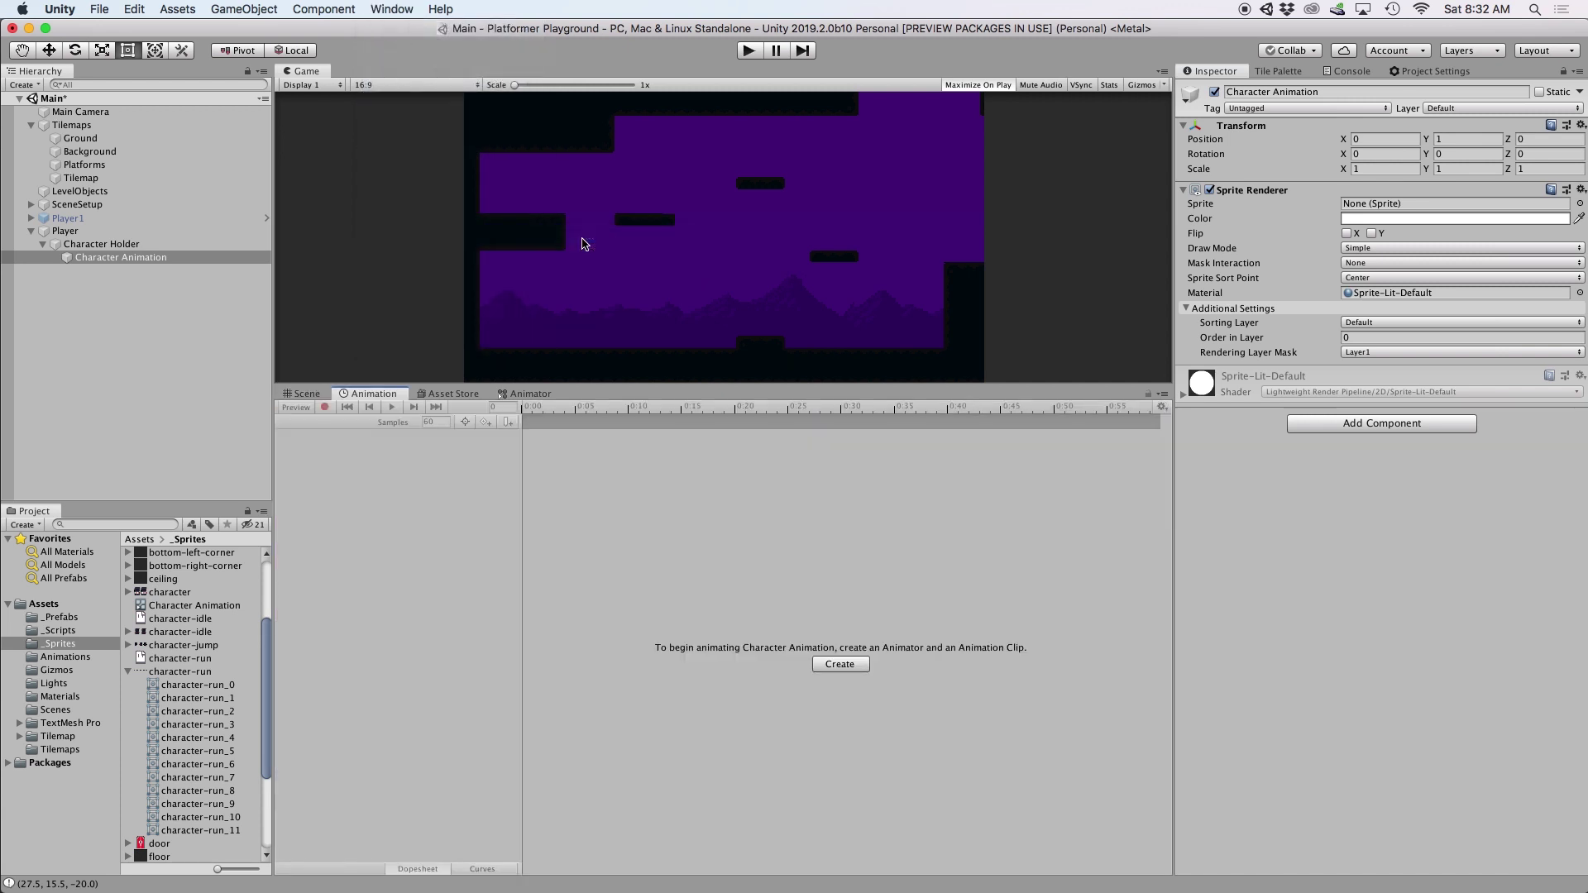
pyautogui.moveTo(585, 383); pyautogui.dragTo(584, 612)
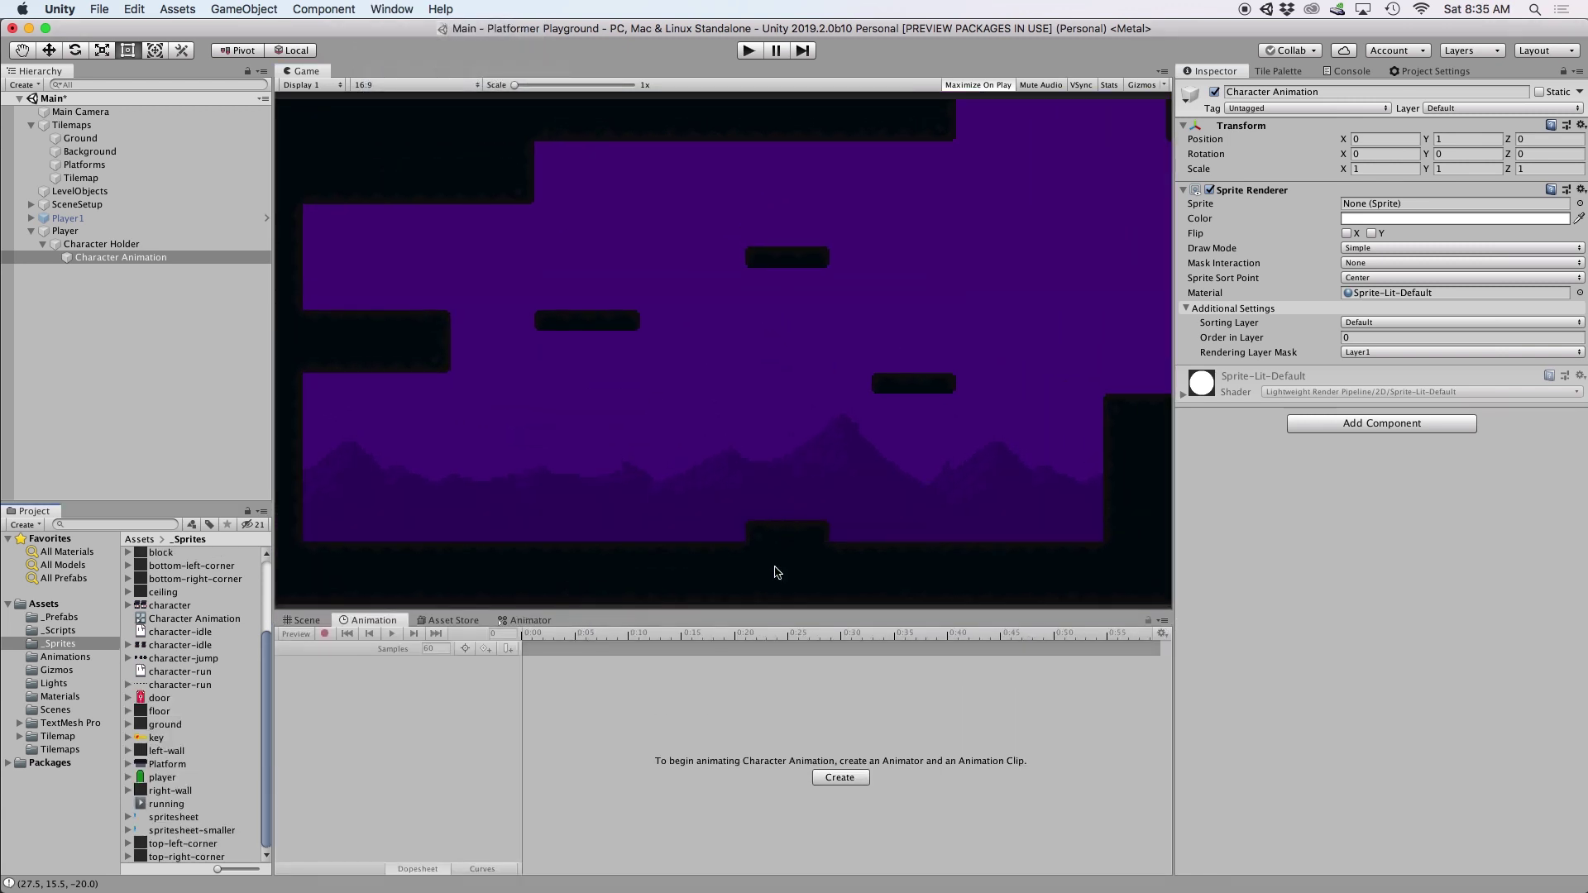
pyautogui.click(856, 777)
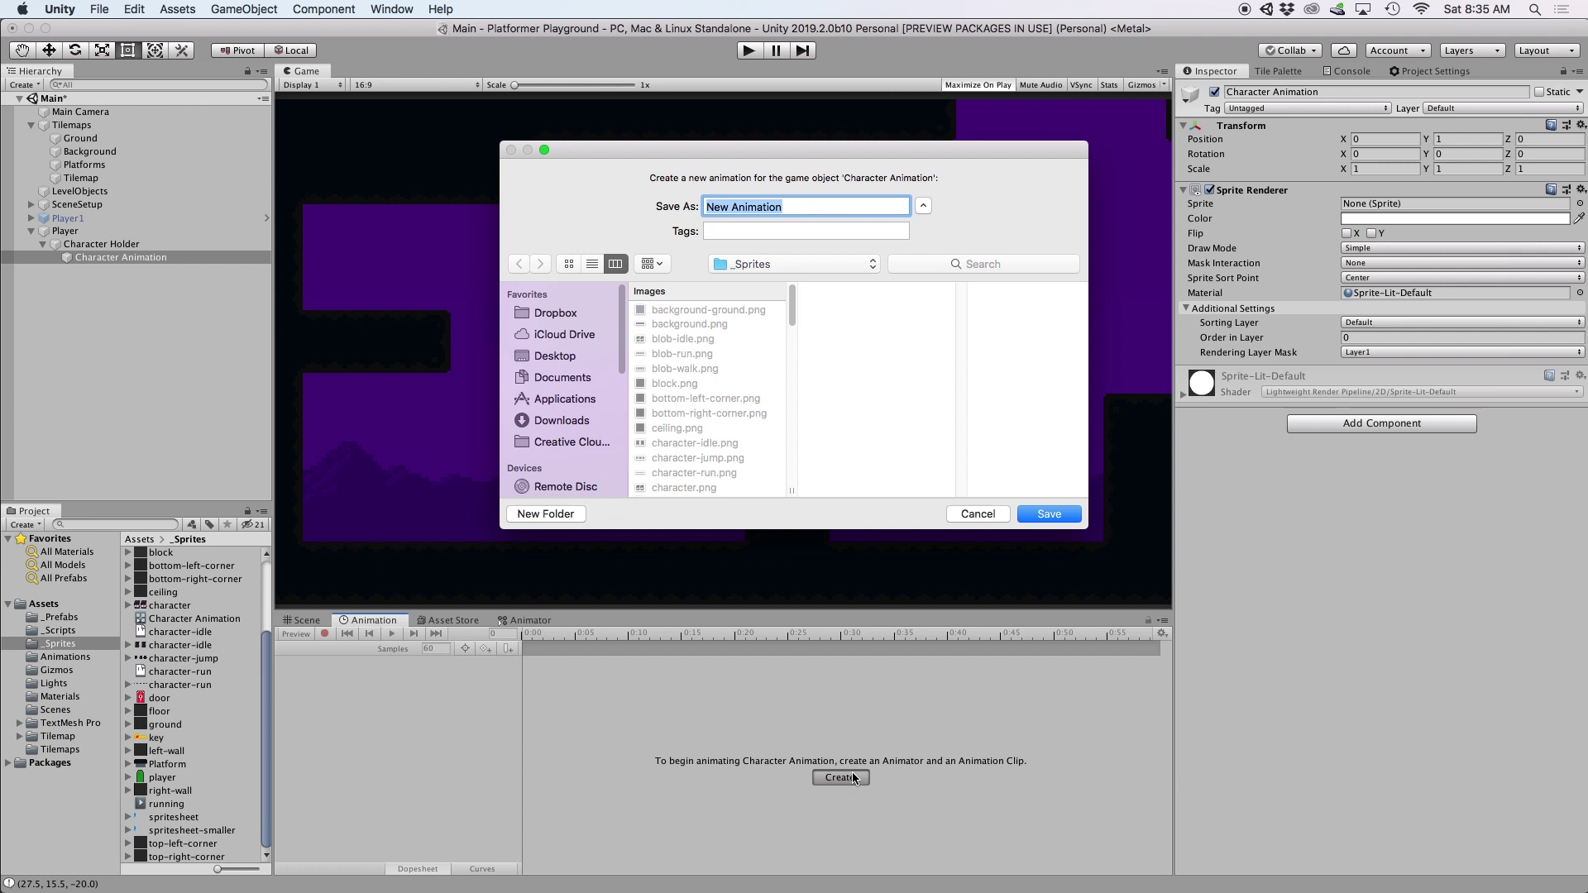
pyautogui.write('running')
pyautogui.click(1049, 514)
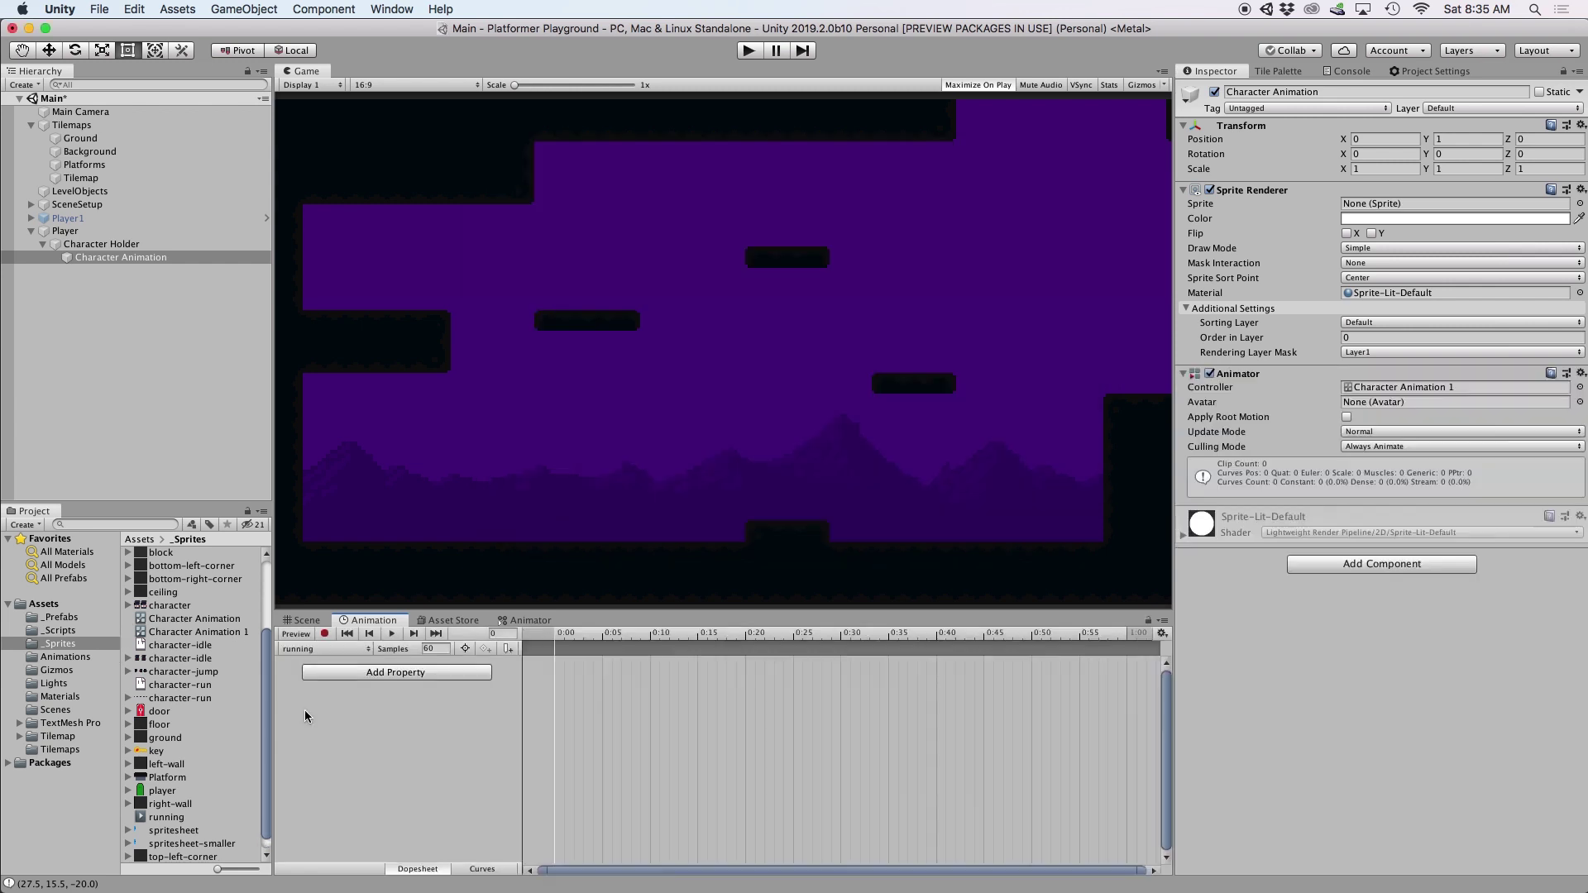
# - Drop frames character-run_0 to character-run_11 into the running clip and preview it
pyautogui.click(129, 699)
pyautogui.click(187, 692)
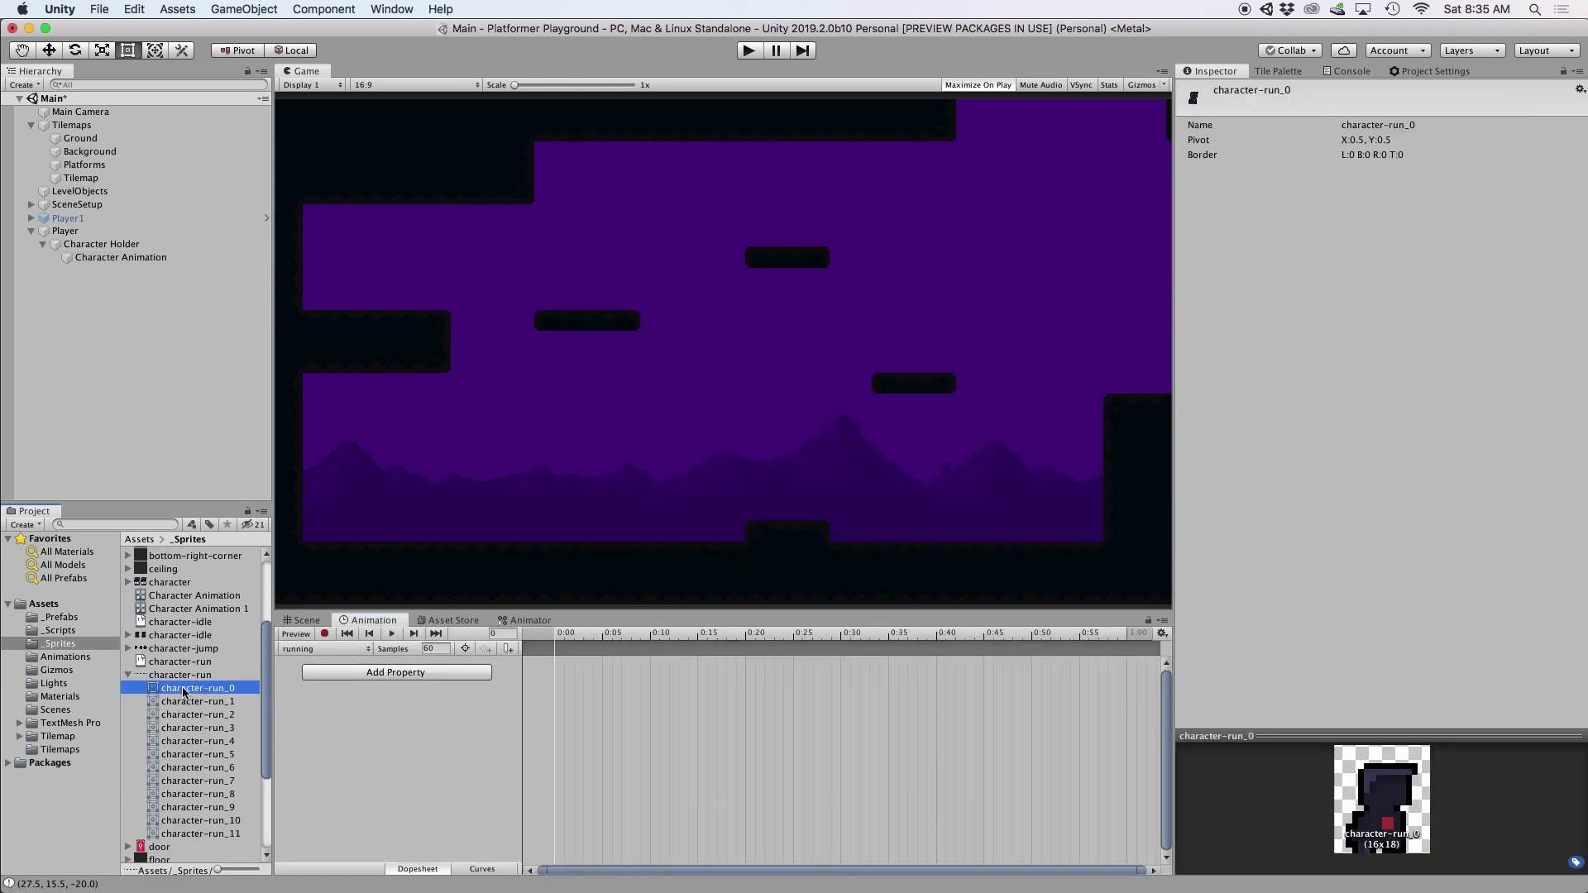
pyautogui.keyDown('shift'); pyautogui.click(187, 832); pyautogui.keyUp('shift')
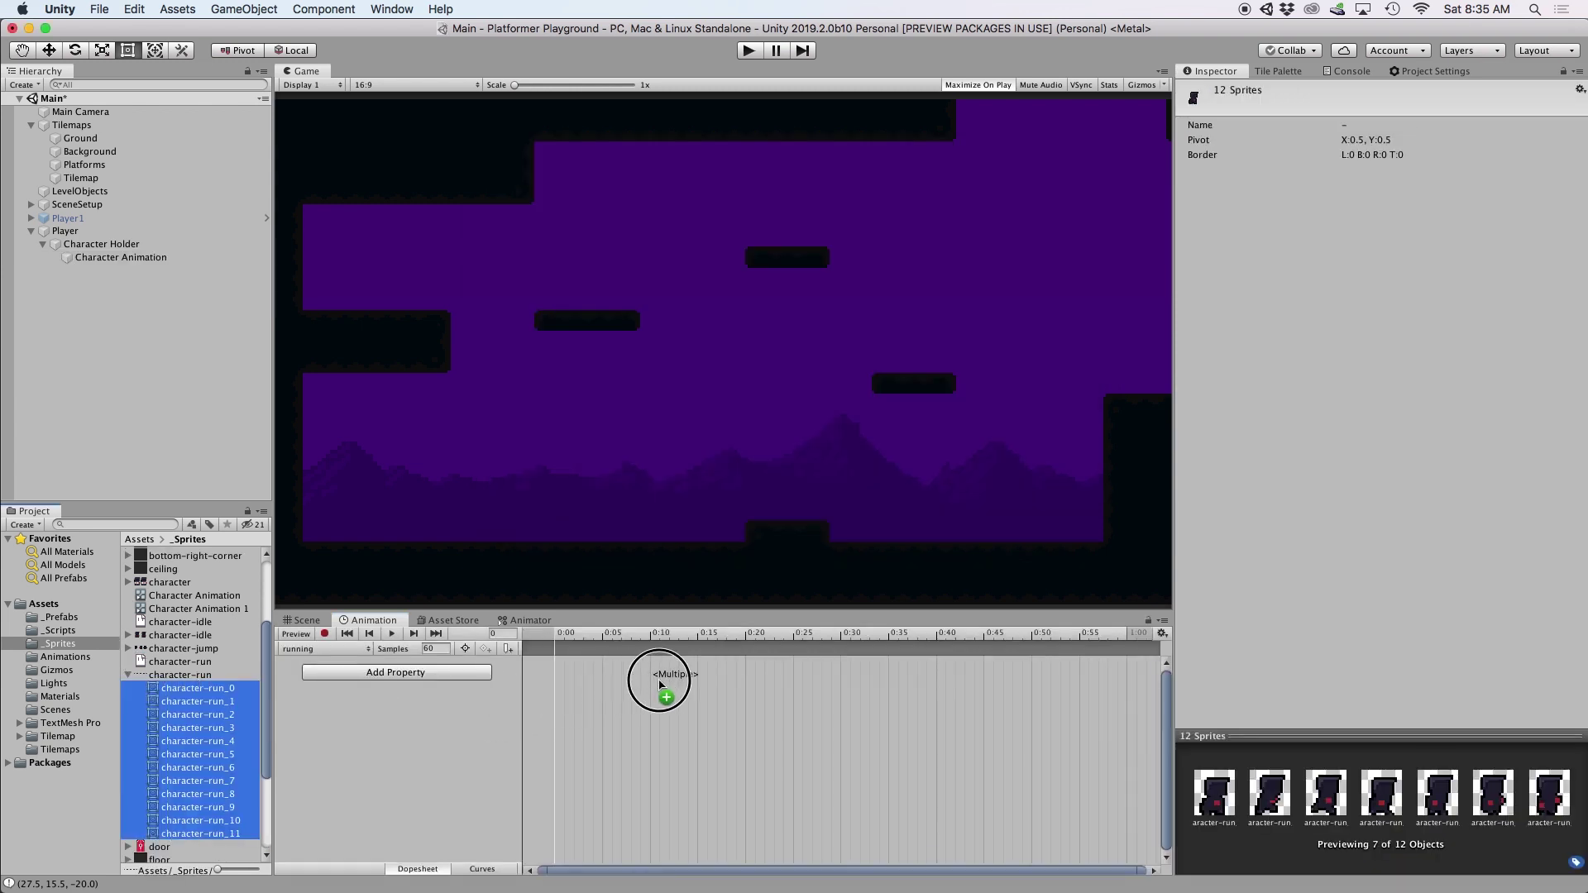
pyautogui.moveTo(659, 682); pyautogui.dragTo(658, 679)
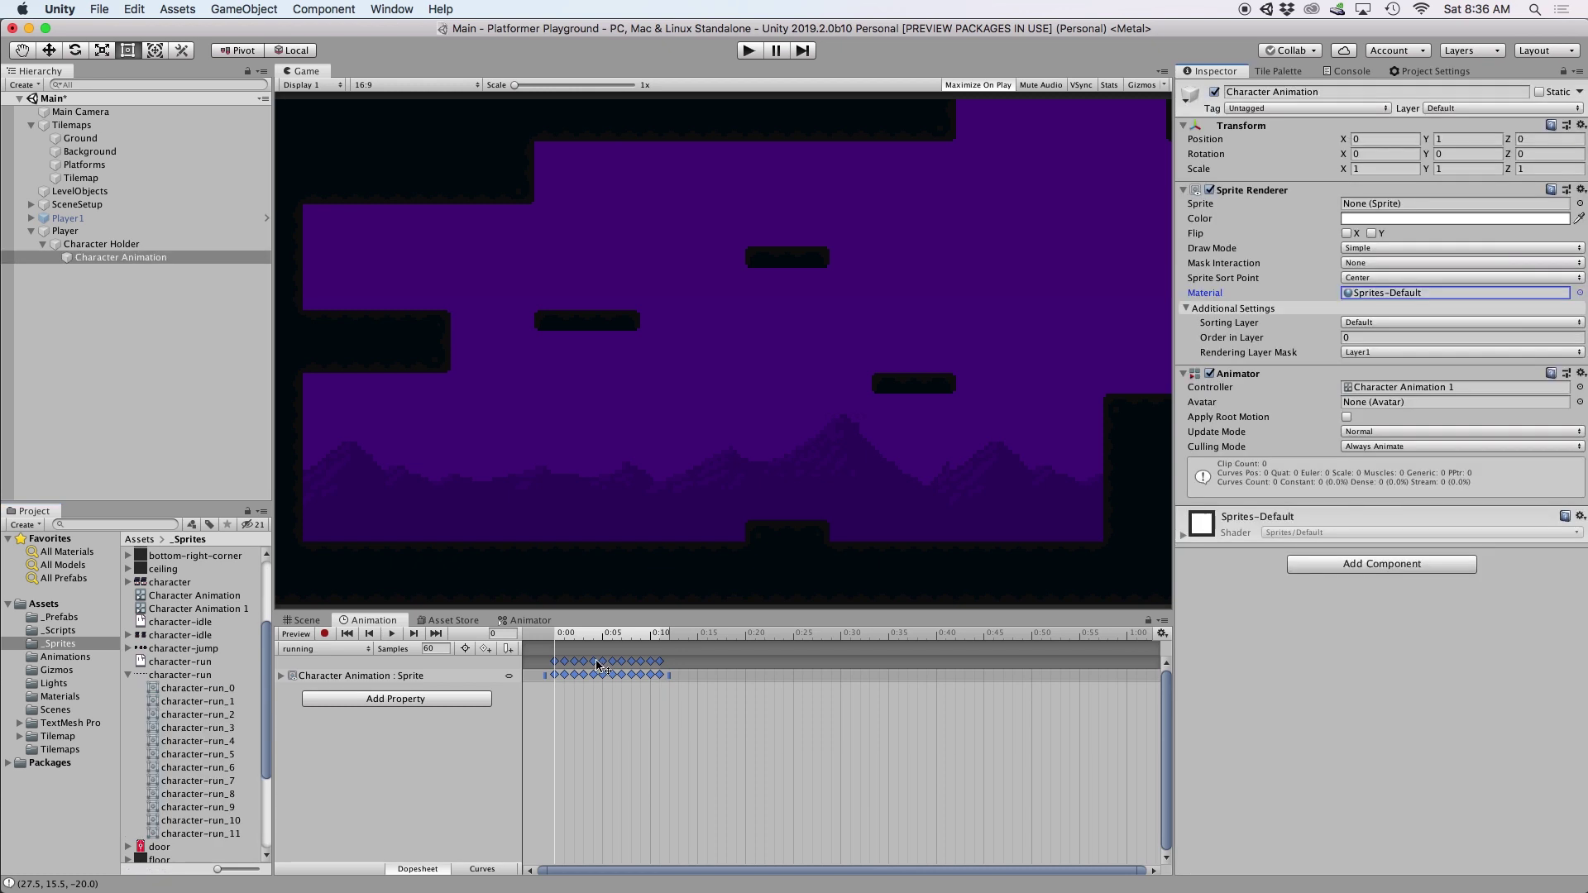
pyautogui.click(392, 634)
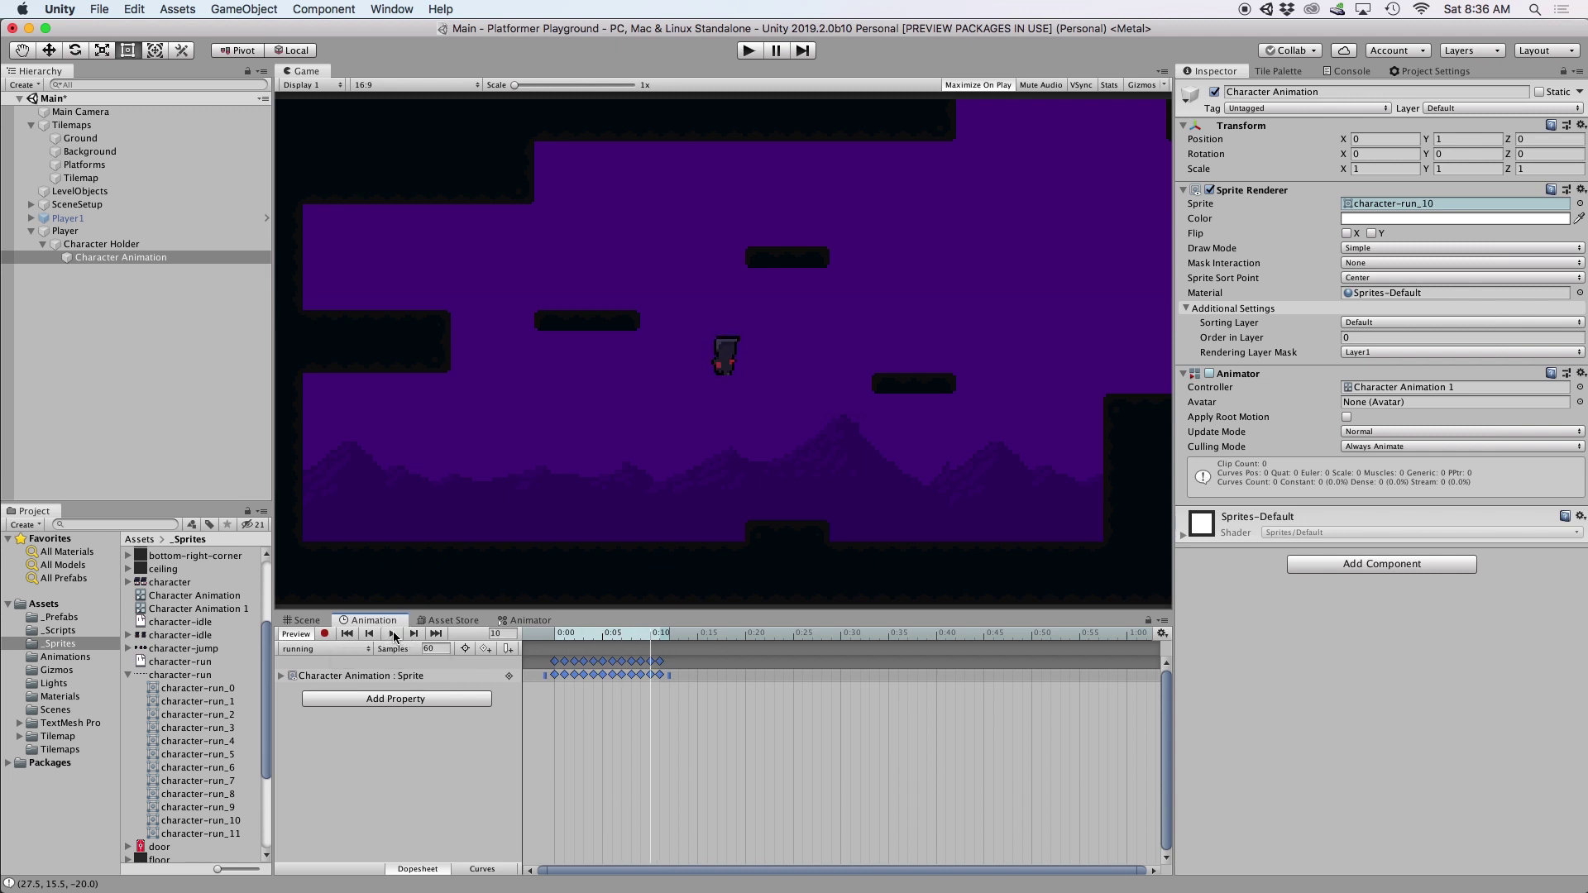
# - Set the running clip to 14 samples and replay the preview
pyautogui.moveTo(441, 653); pyautogui.dragTo(416, 654)
pyautogui.write('14')
pyautogui.press('Return')
pyautogui.click(392, 634)
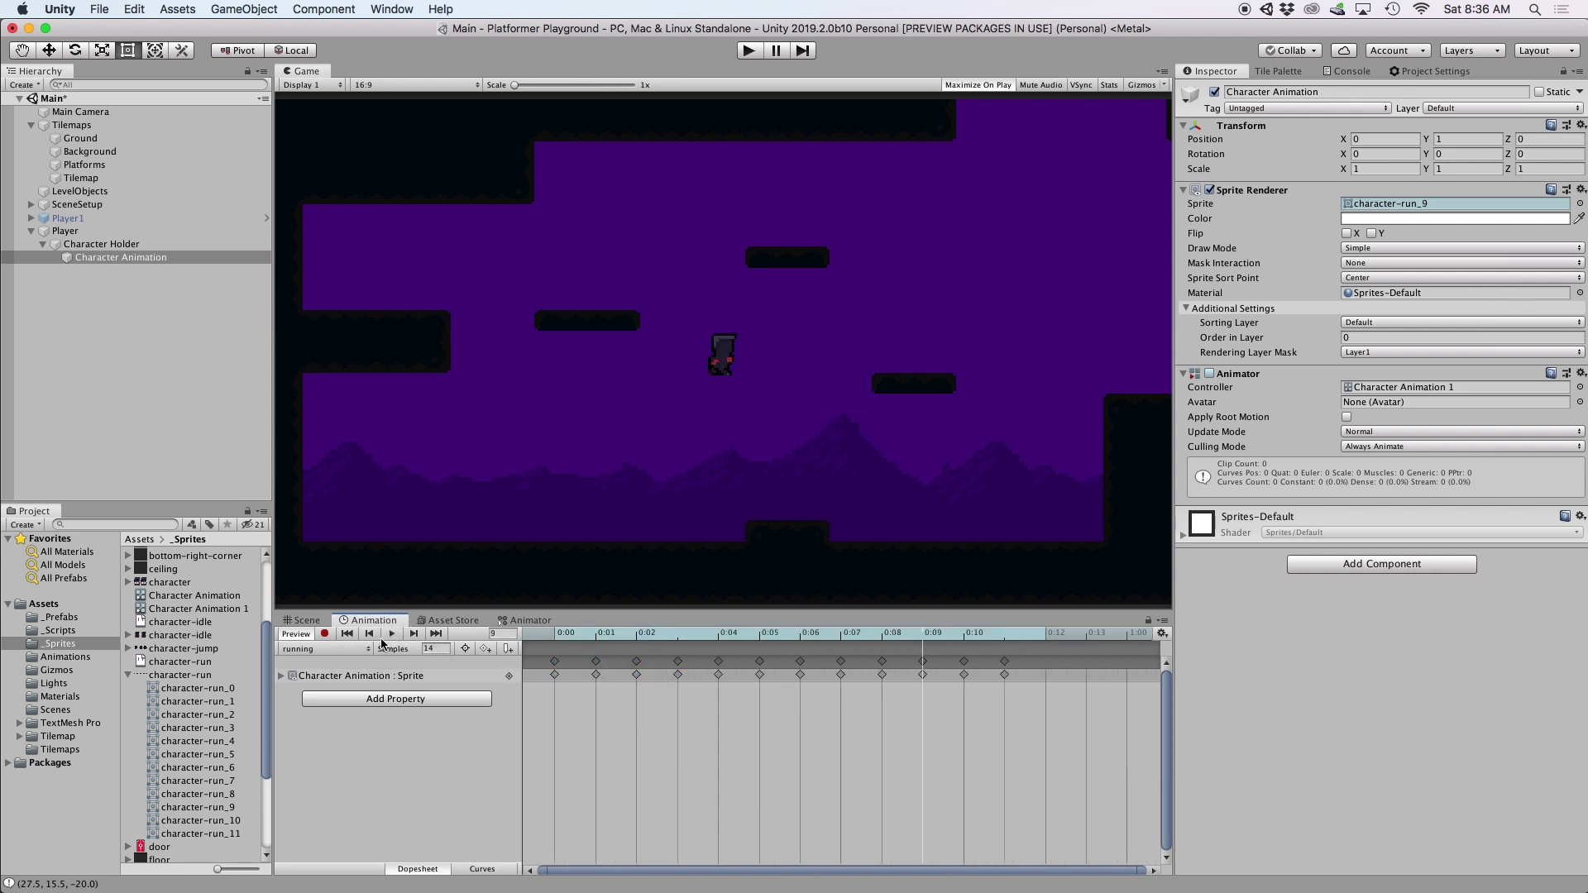
# - Create an idle clip containing the two idle frames
pyautogui.click(361, 650)
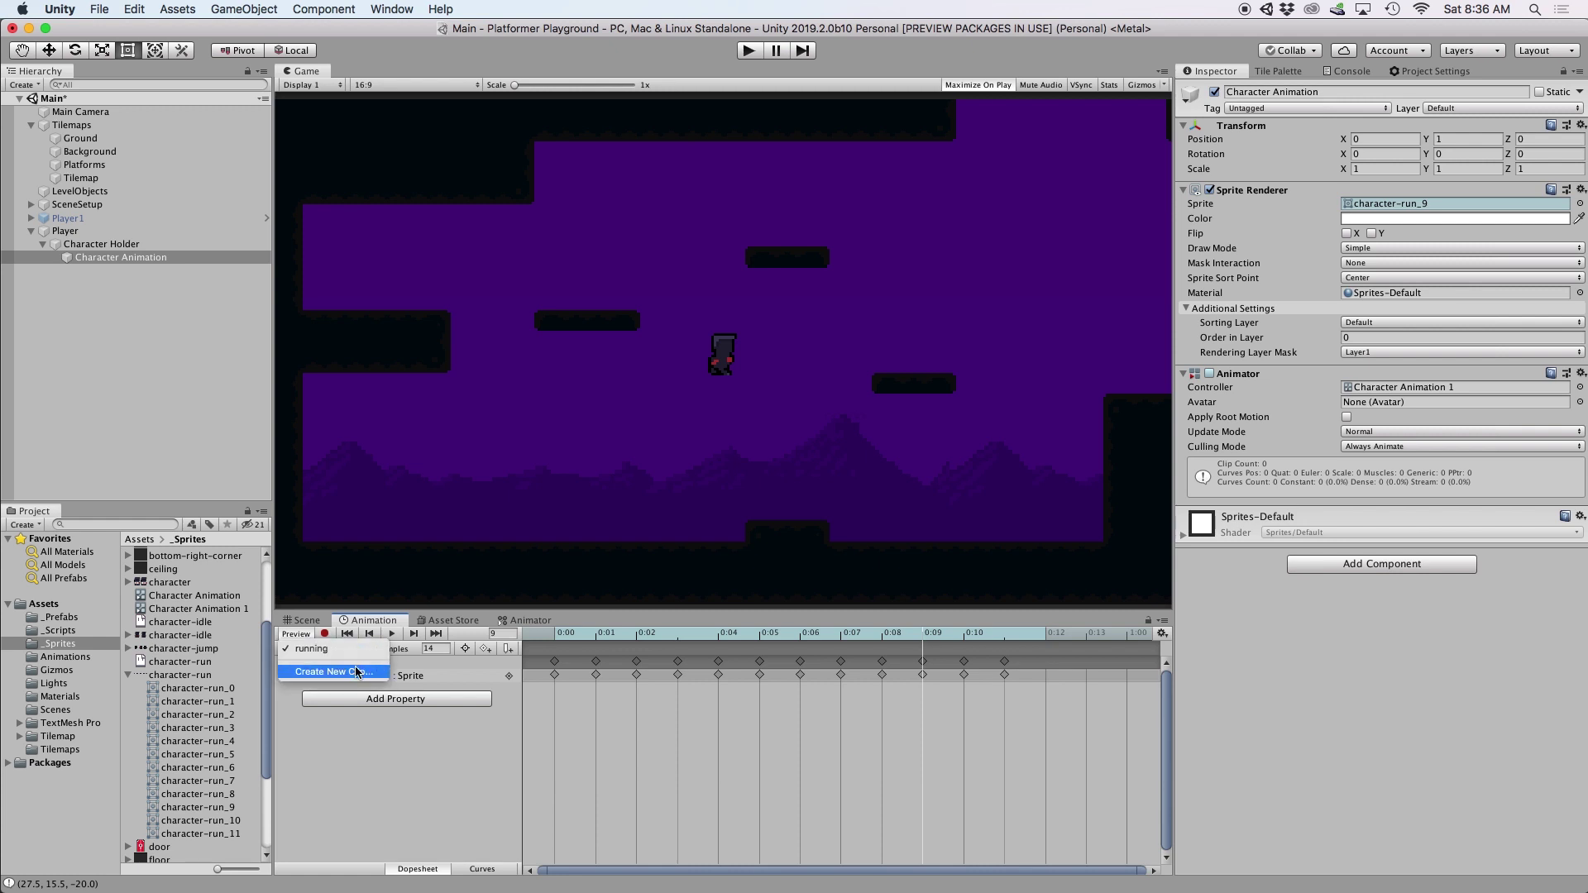
pyautogui.click(357, 671)
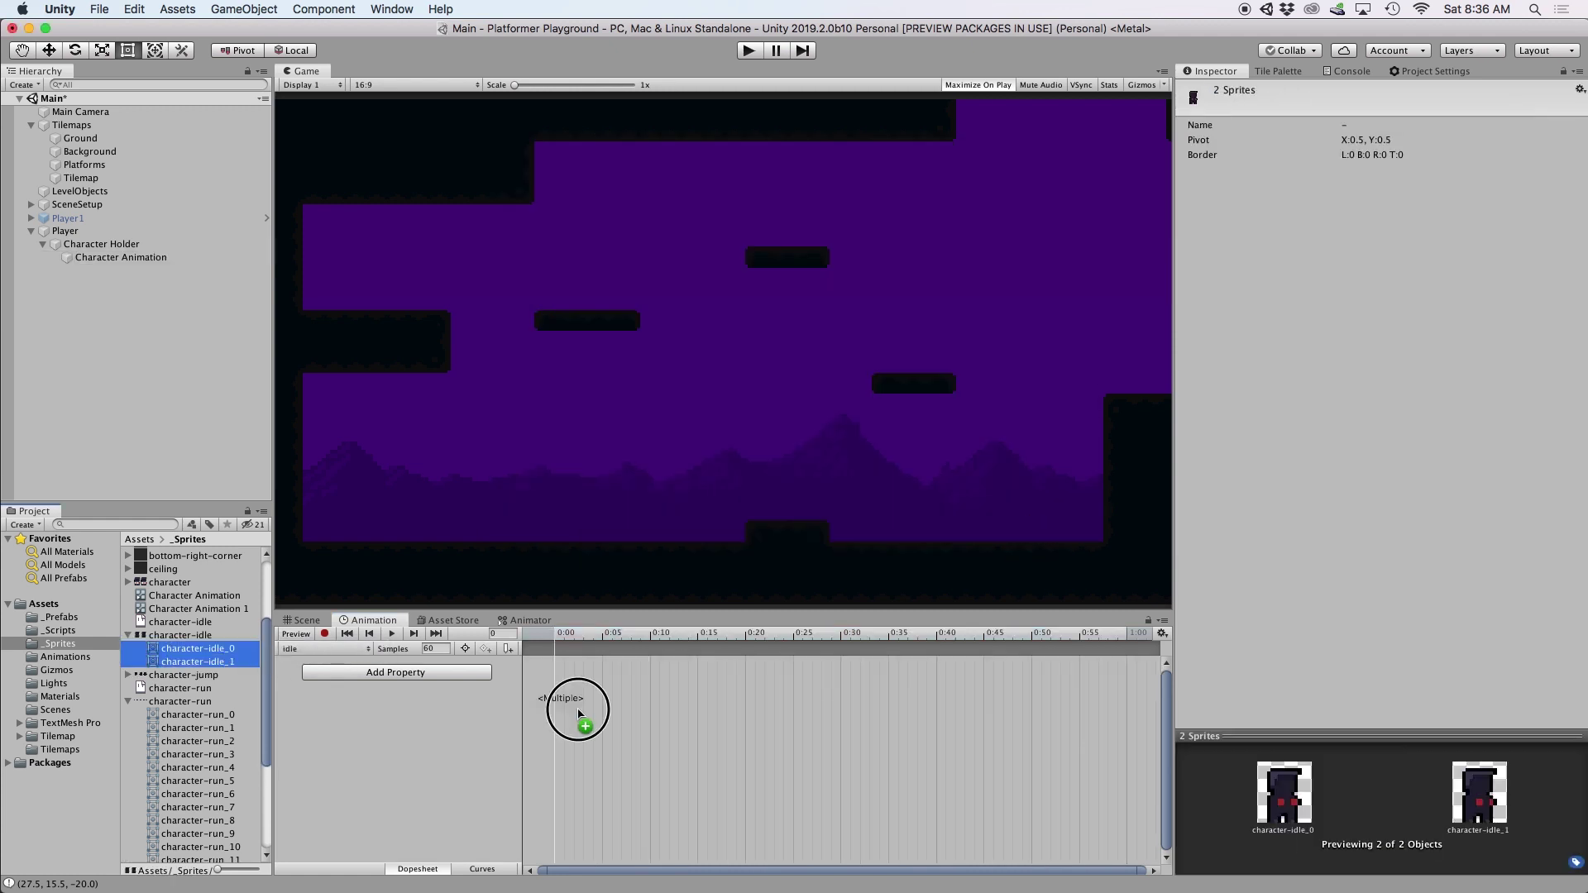
pyautogui.moveTo(568, 709); pyautogui.dragTo(570, 712)
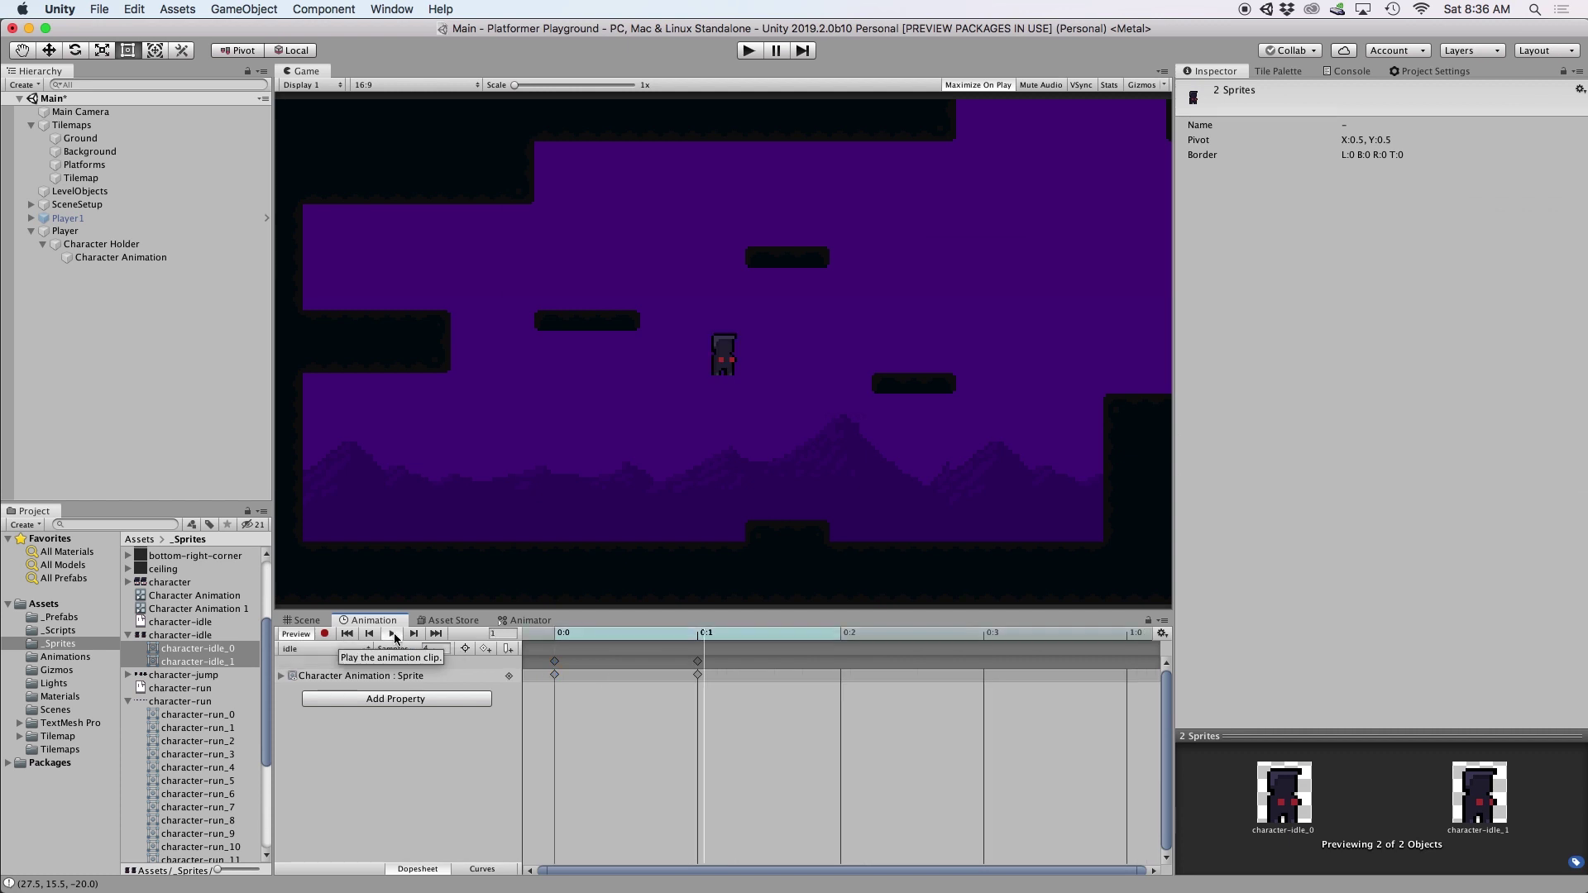
pyautogui.scroll(-2, 222, 620)
pyautogui.scroll(3, 223, 621)
# - Create a falling clip with character-jump_1 and adjust the character's vertical scale
pyautogui.click(198, 674)
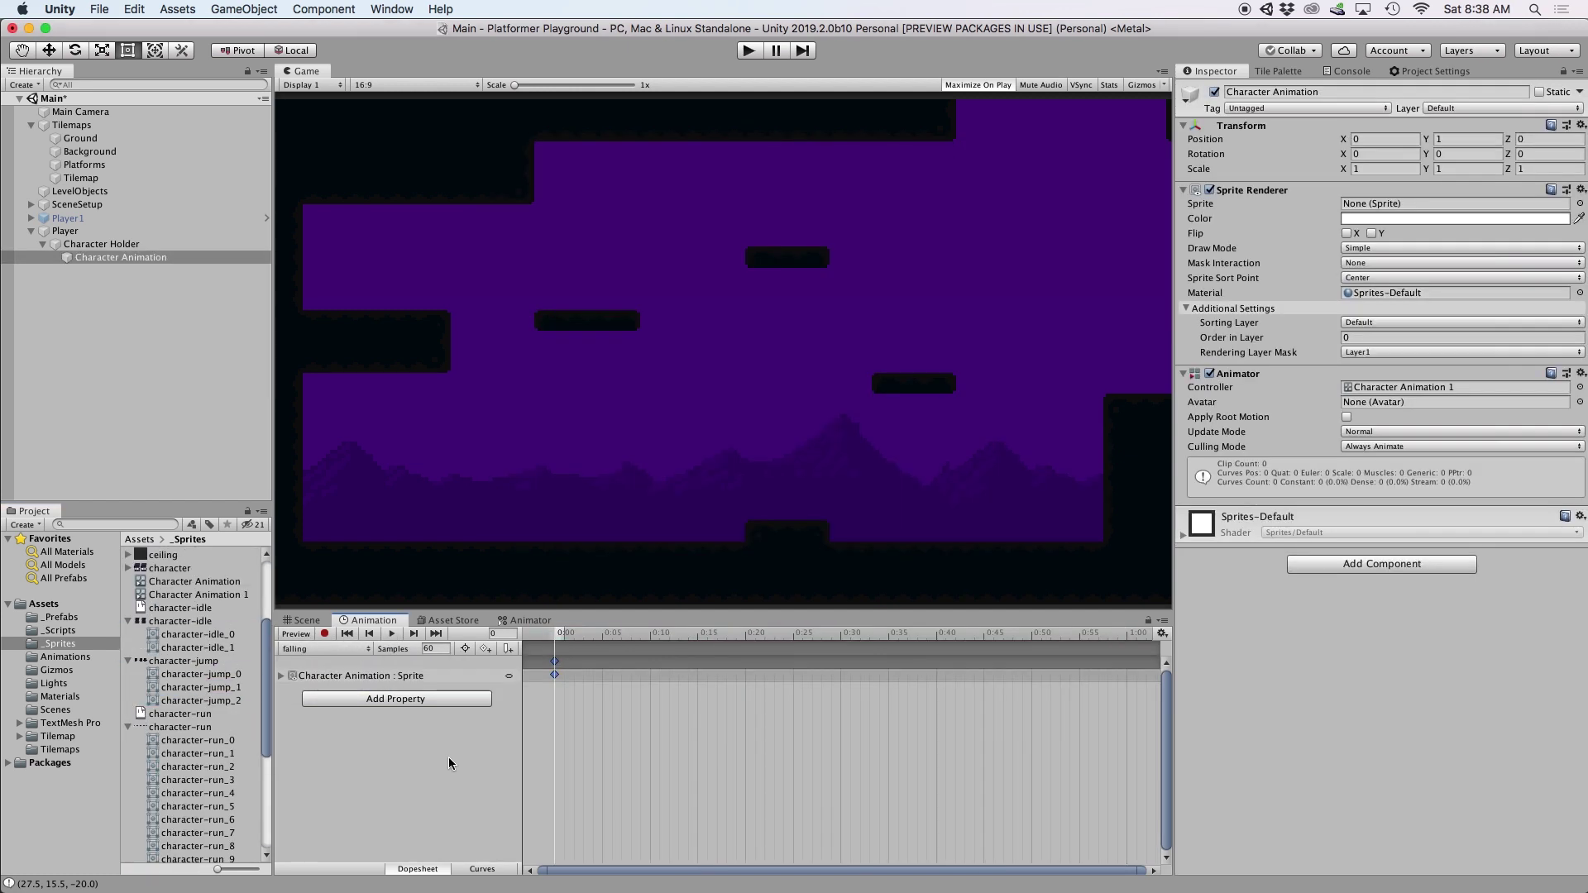
pyautogui.click(346, 649)
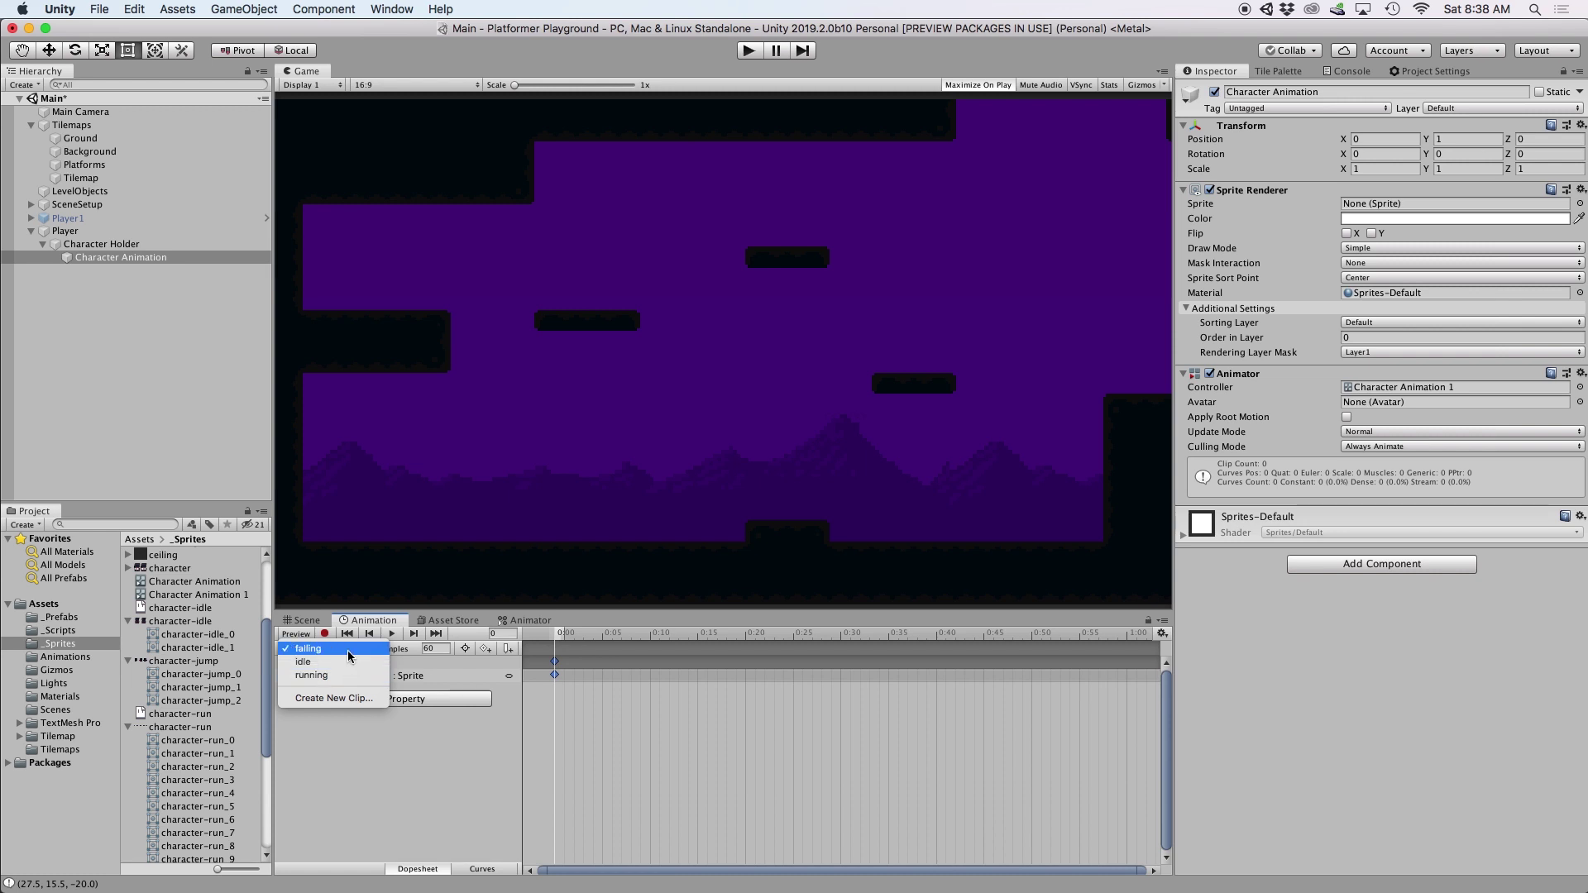
pyautogui.click(344, 649)
pyautogui.moveTo(1427, 169); pyautogui.dragTo(1435, 170)
pyautogui.click(1463, 170)
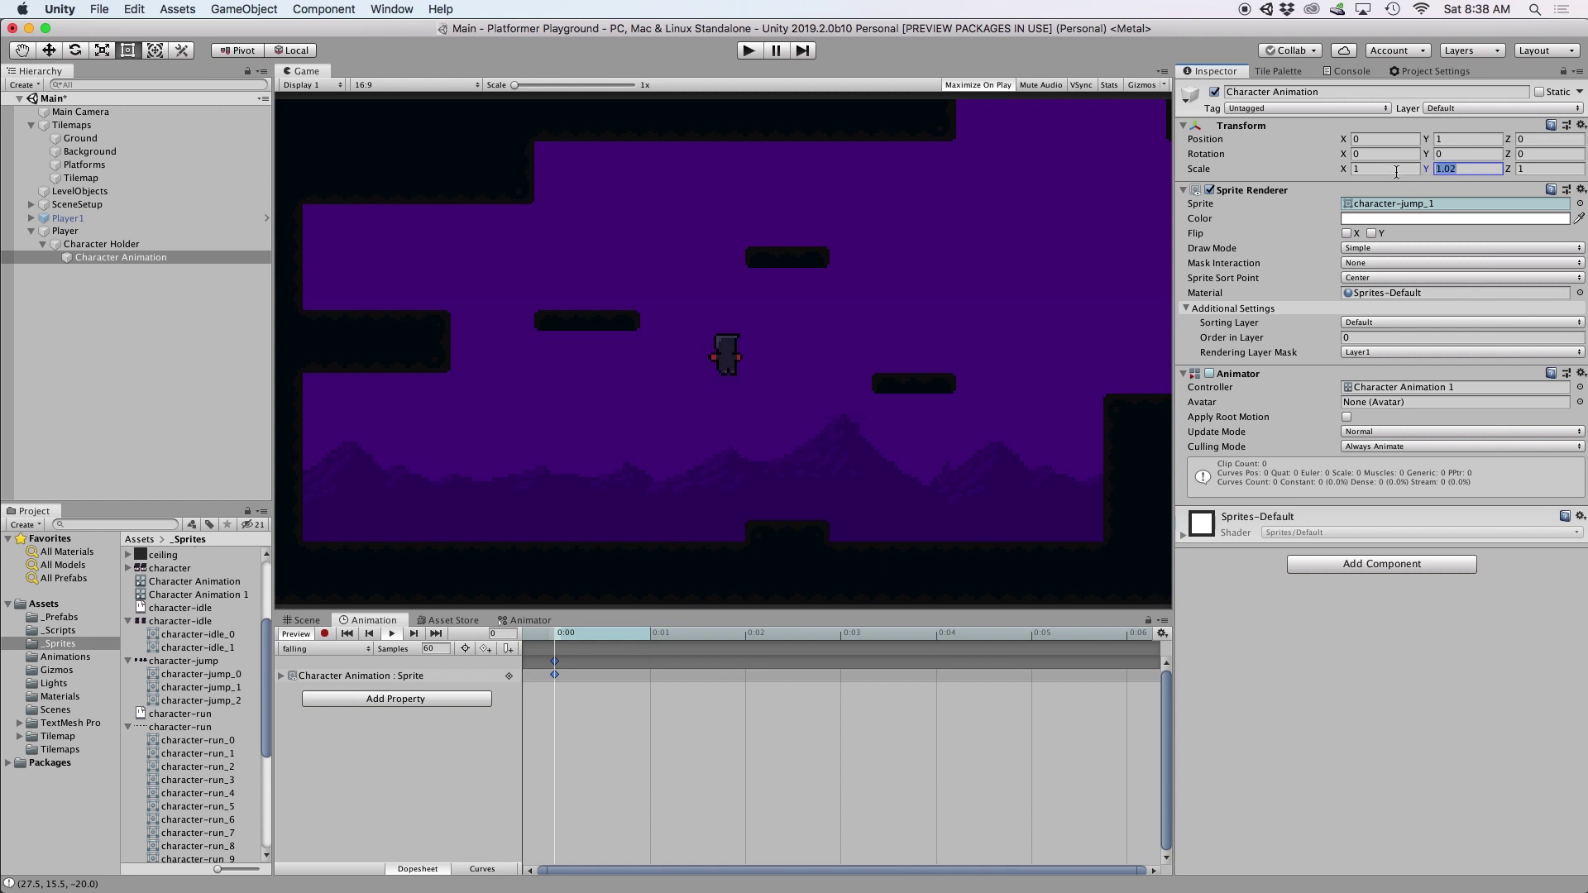
# - Preview the falling clip, then open the Animator graph in an enlarged panel
pyautogui.click(392, 635)
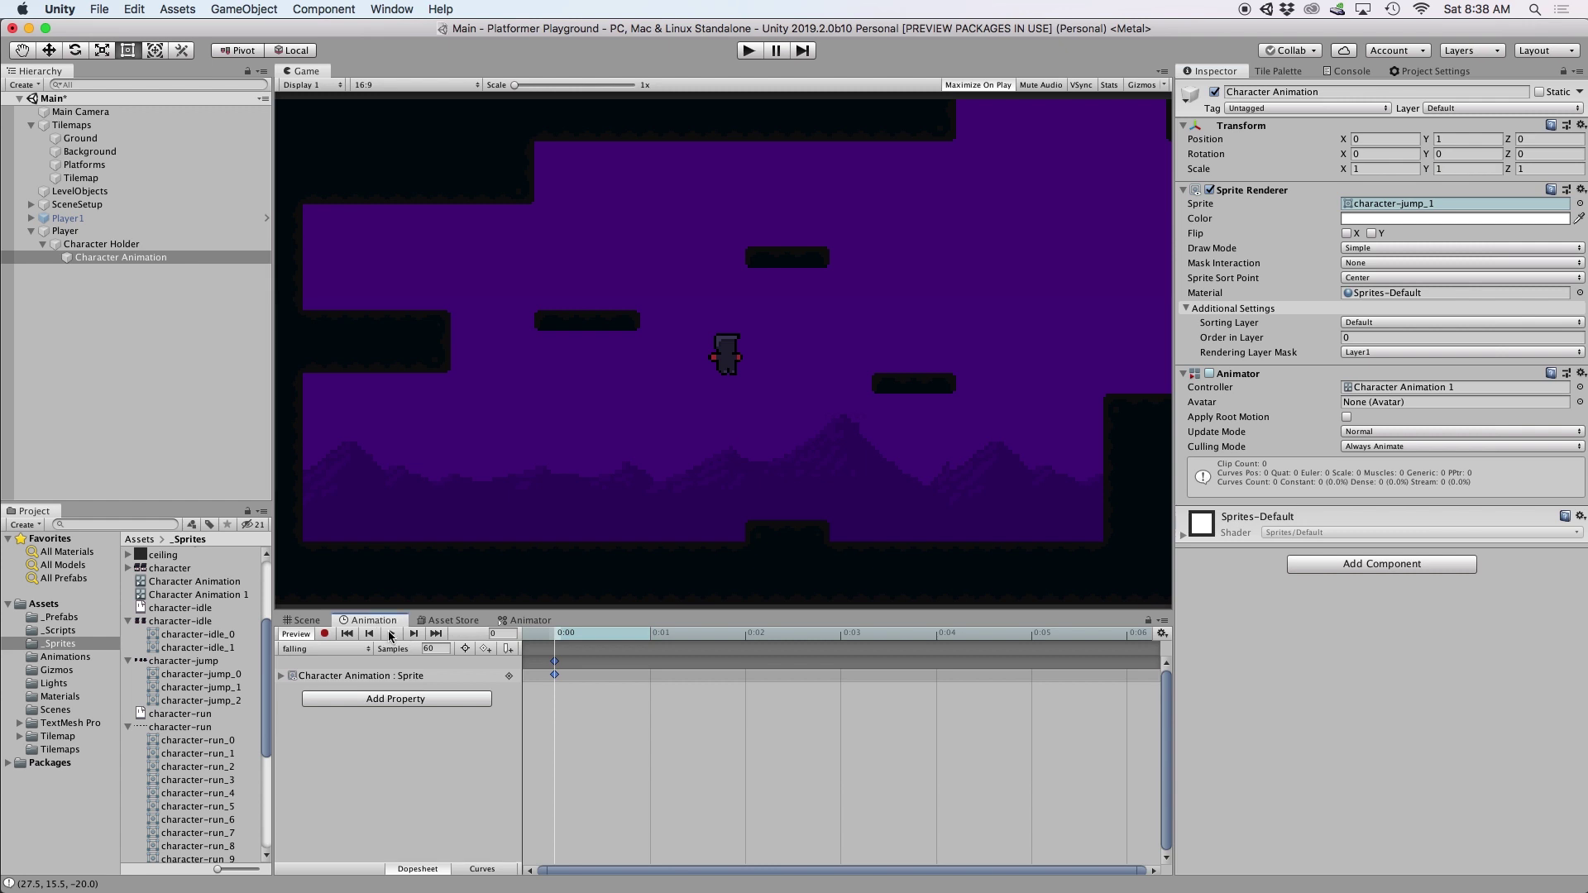
pyautogui.click(391, 9)
pyautogui.moveTo(471, 236)
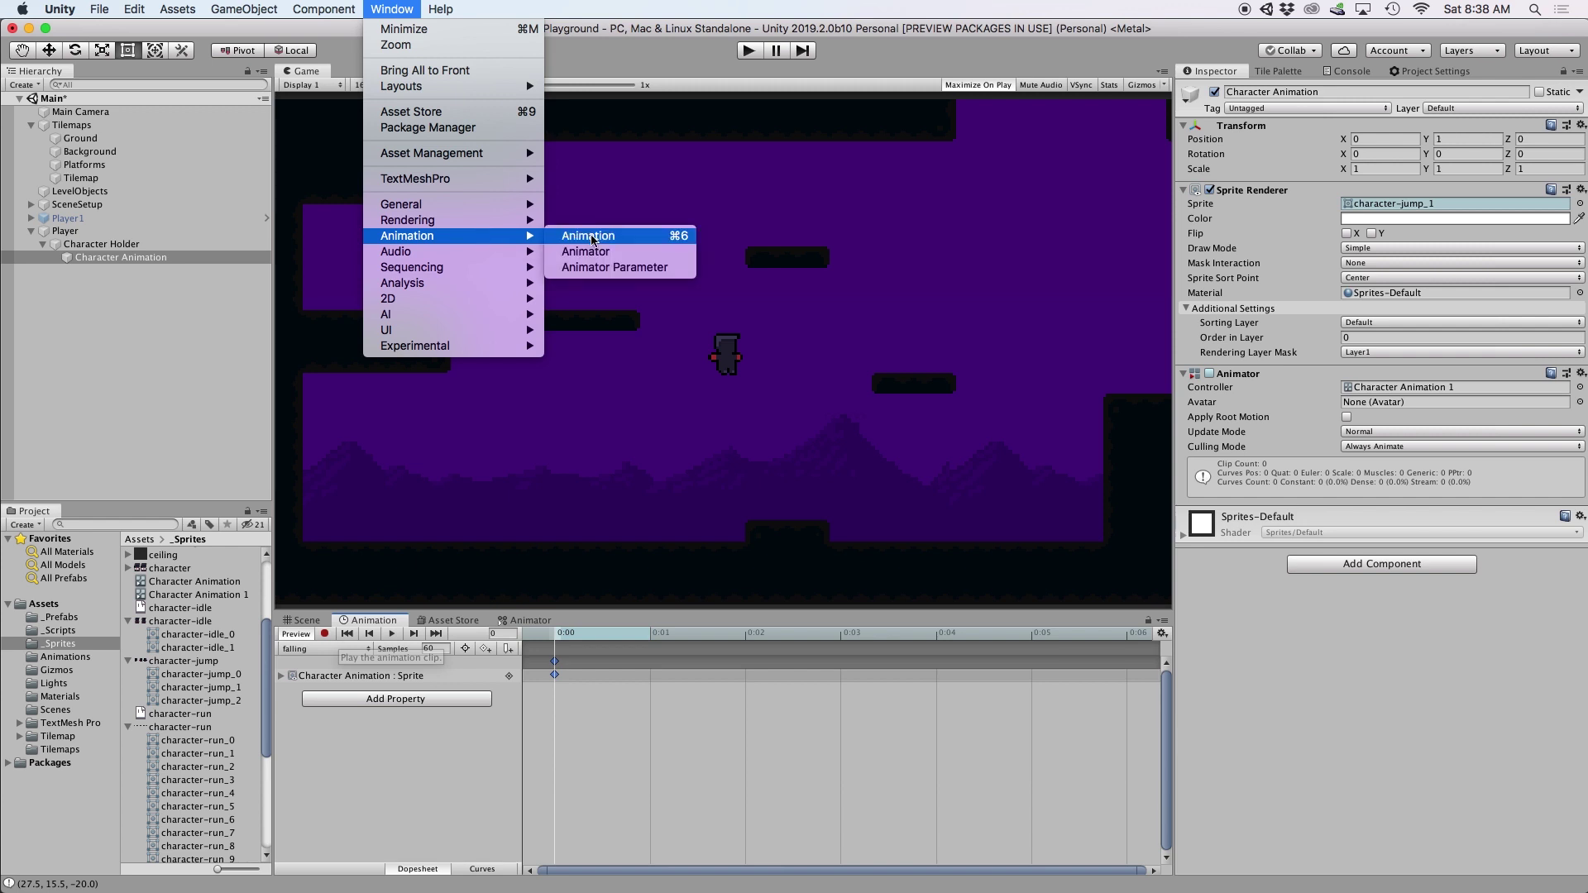
pyautogui.click(591, 251)
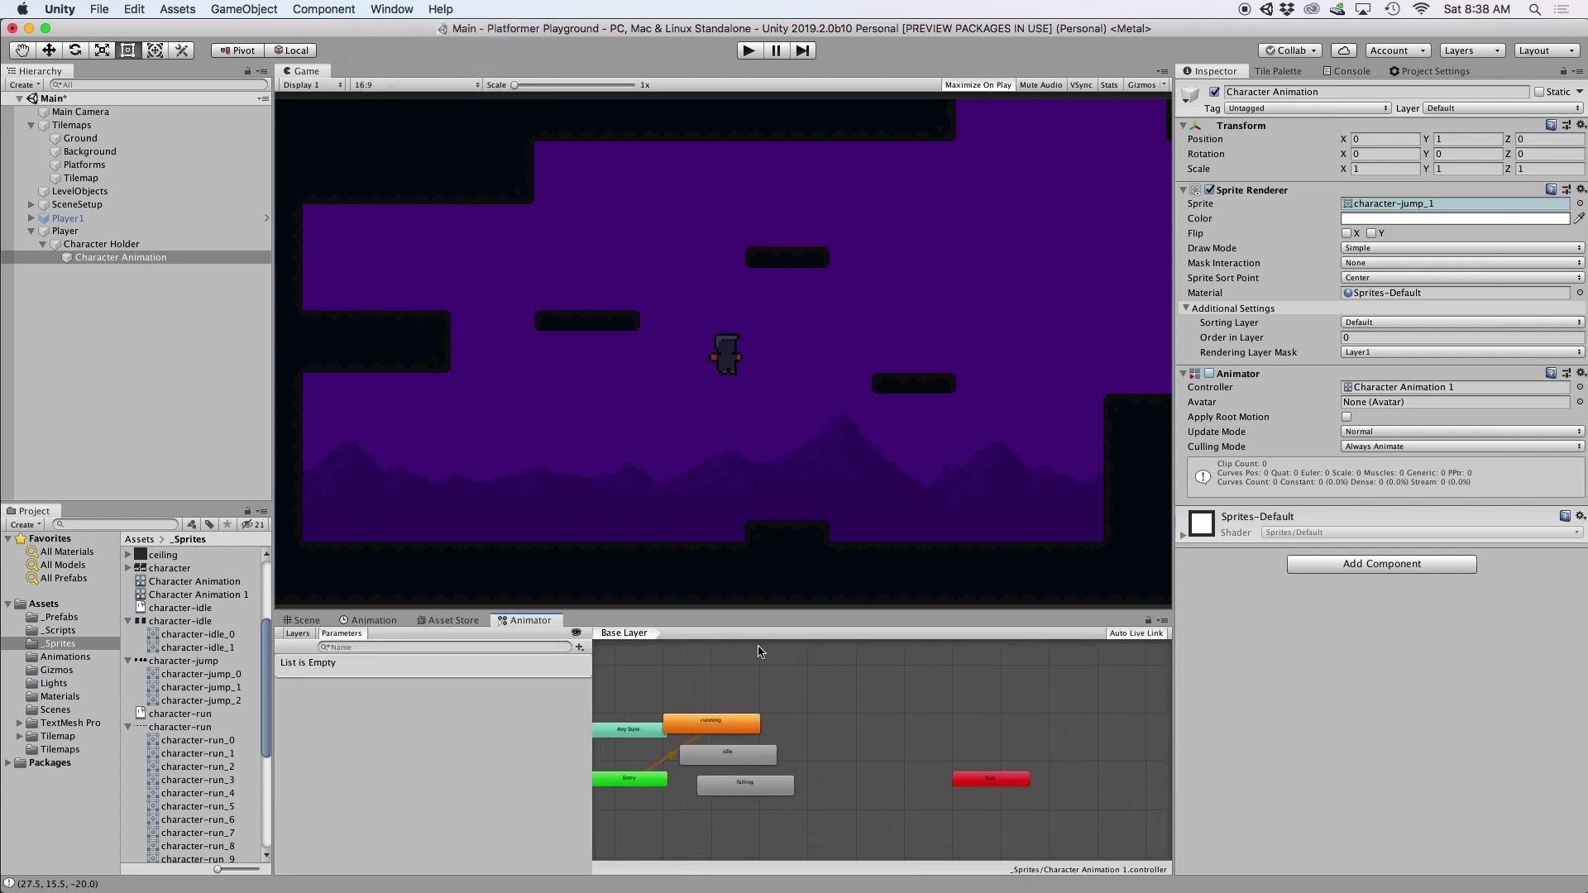
pyautogui.moveTo(742, 614); pyautogui.dragTo(741, 437)
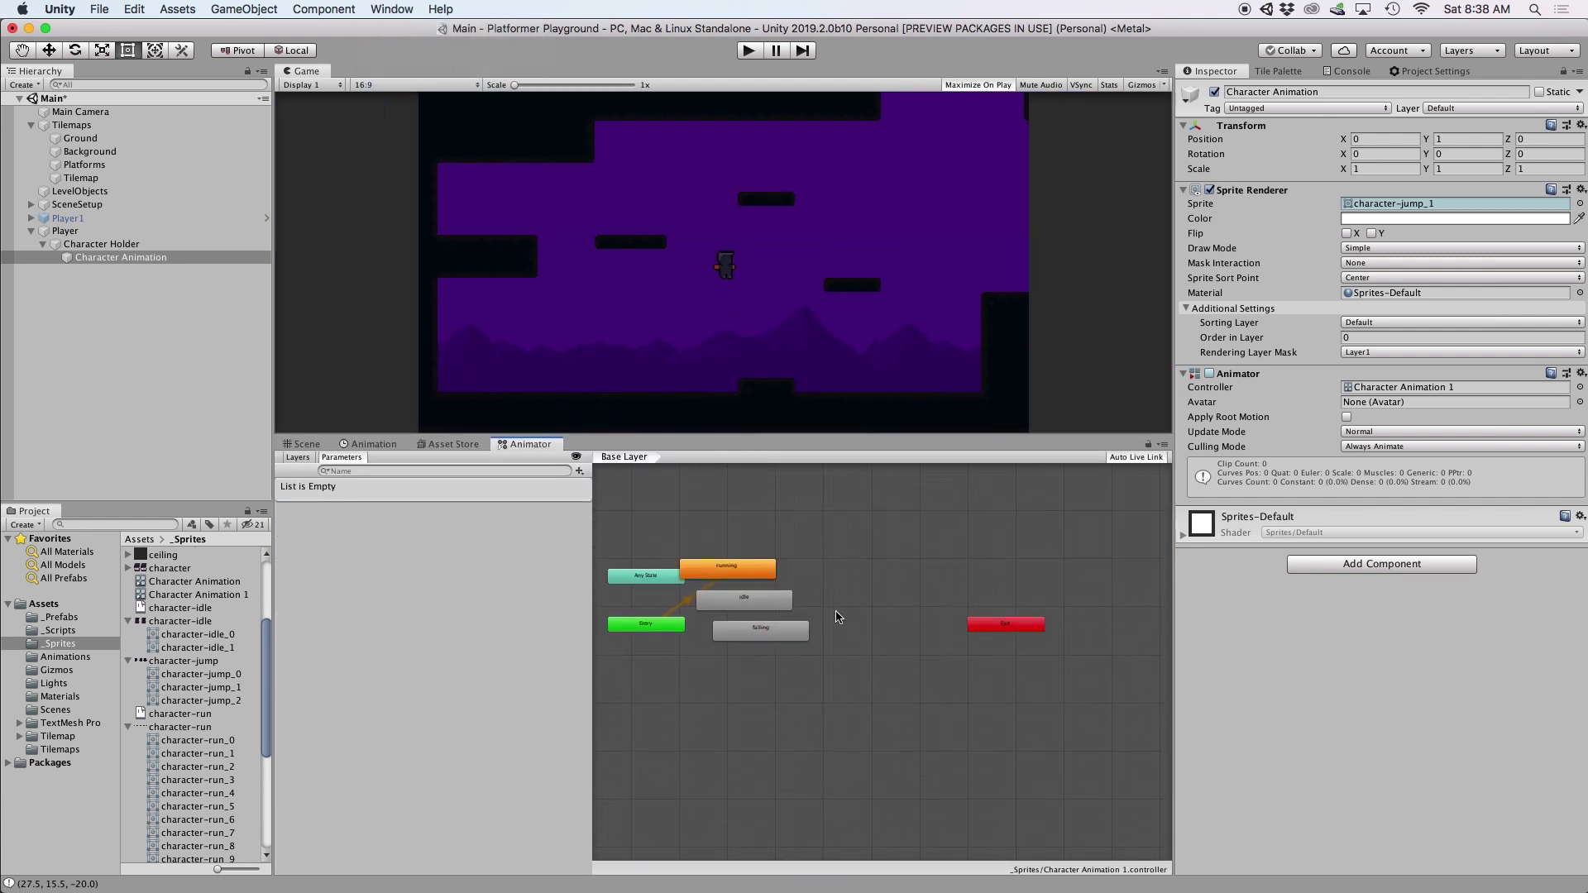
pyautogui.scroll(3, 837, 620)
pyautogui.scroll(-3, 1106, 663)
# - Rearrange the state nodes and set idle as the Layer Default State
pyautogui.click(915, 612)
pyautogui.moveTo(915, 612); pyautogui.dragTo(893, 686)
pyautogui.click(746, 721)
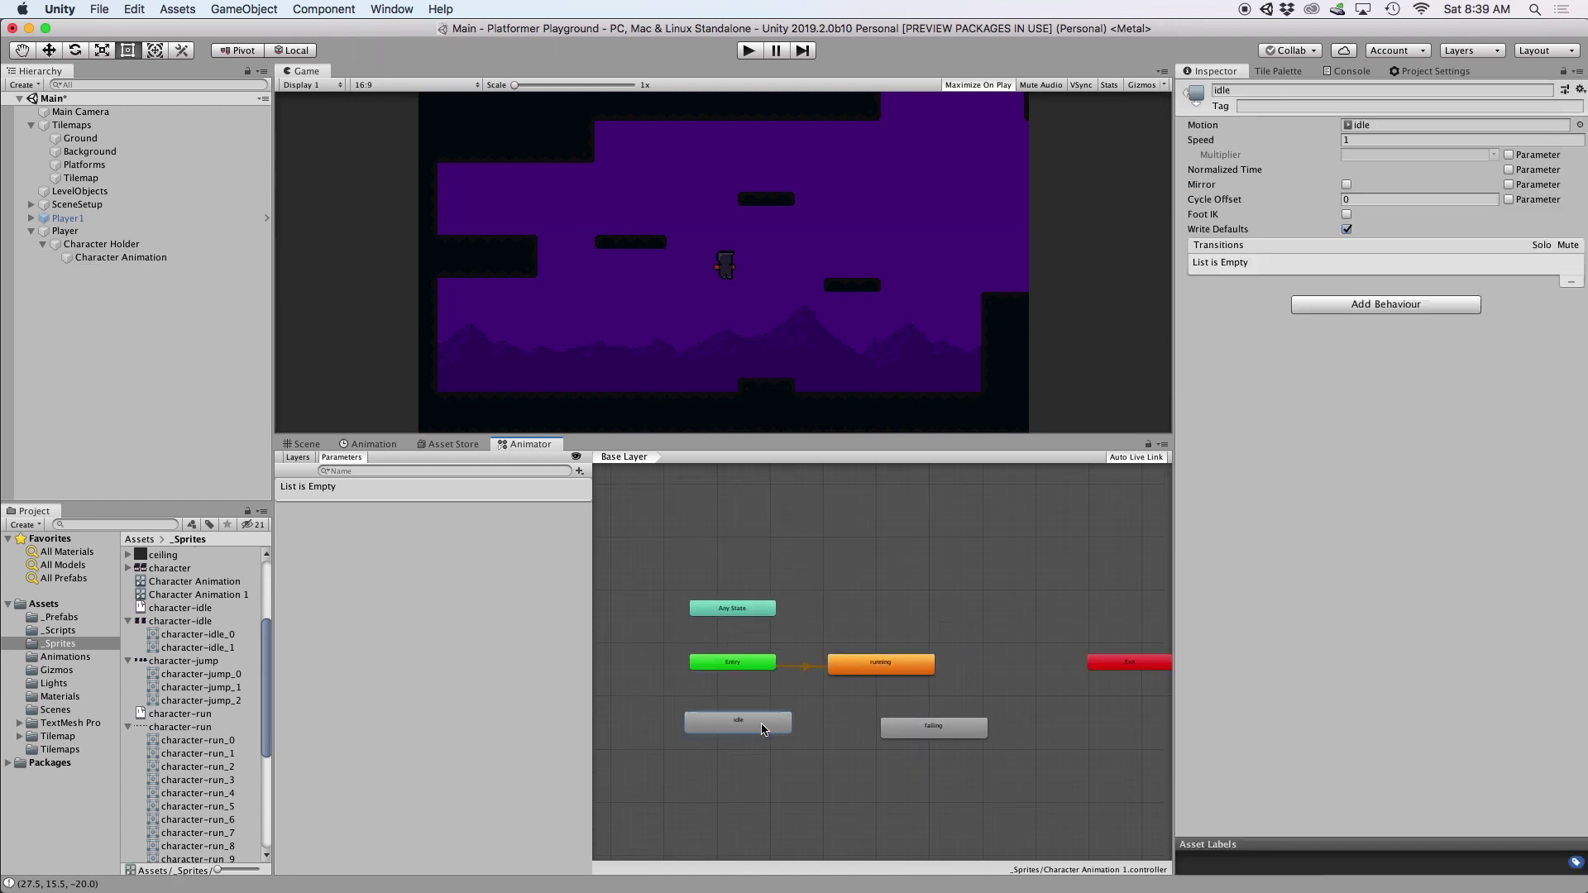
pyautogui.rightClick(760, 731)
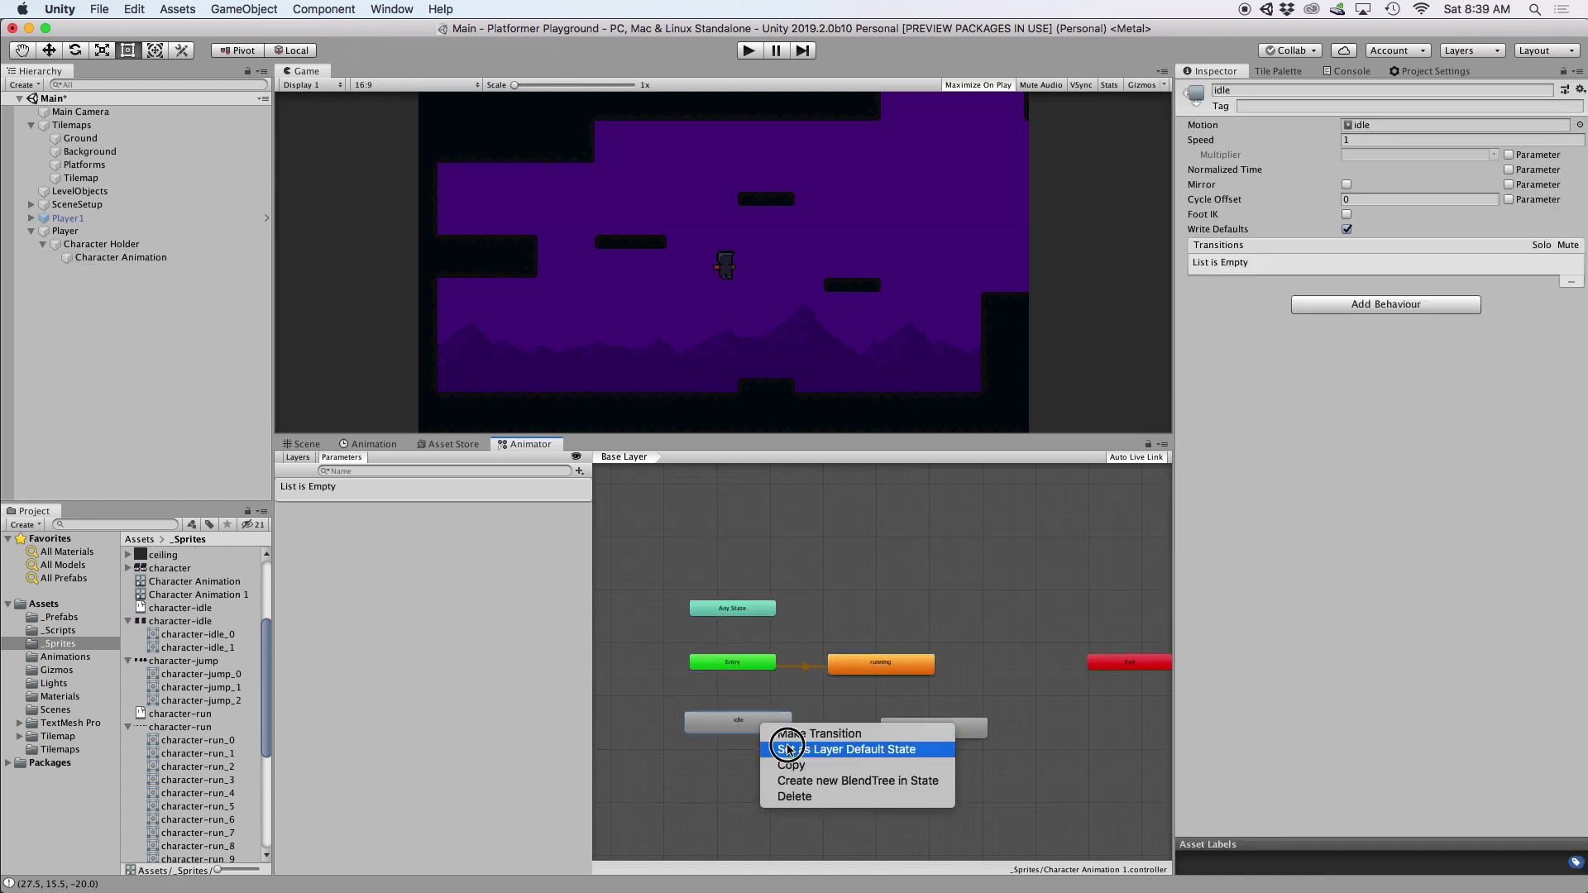
pyautogui.click(788, 750)
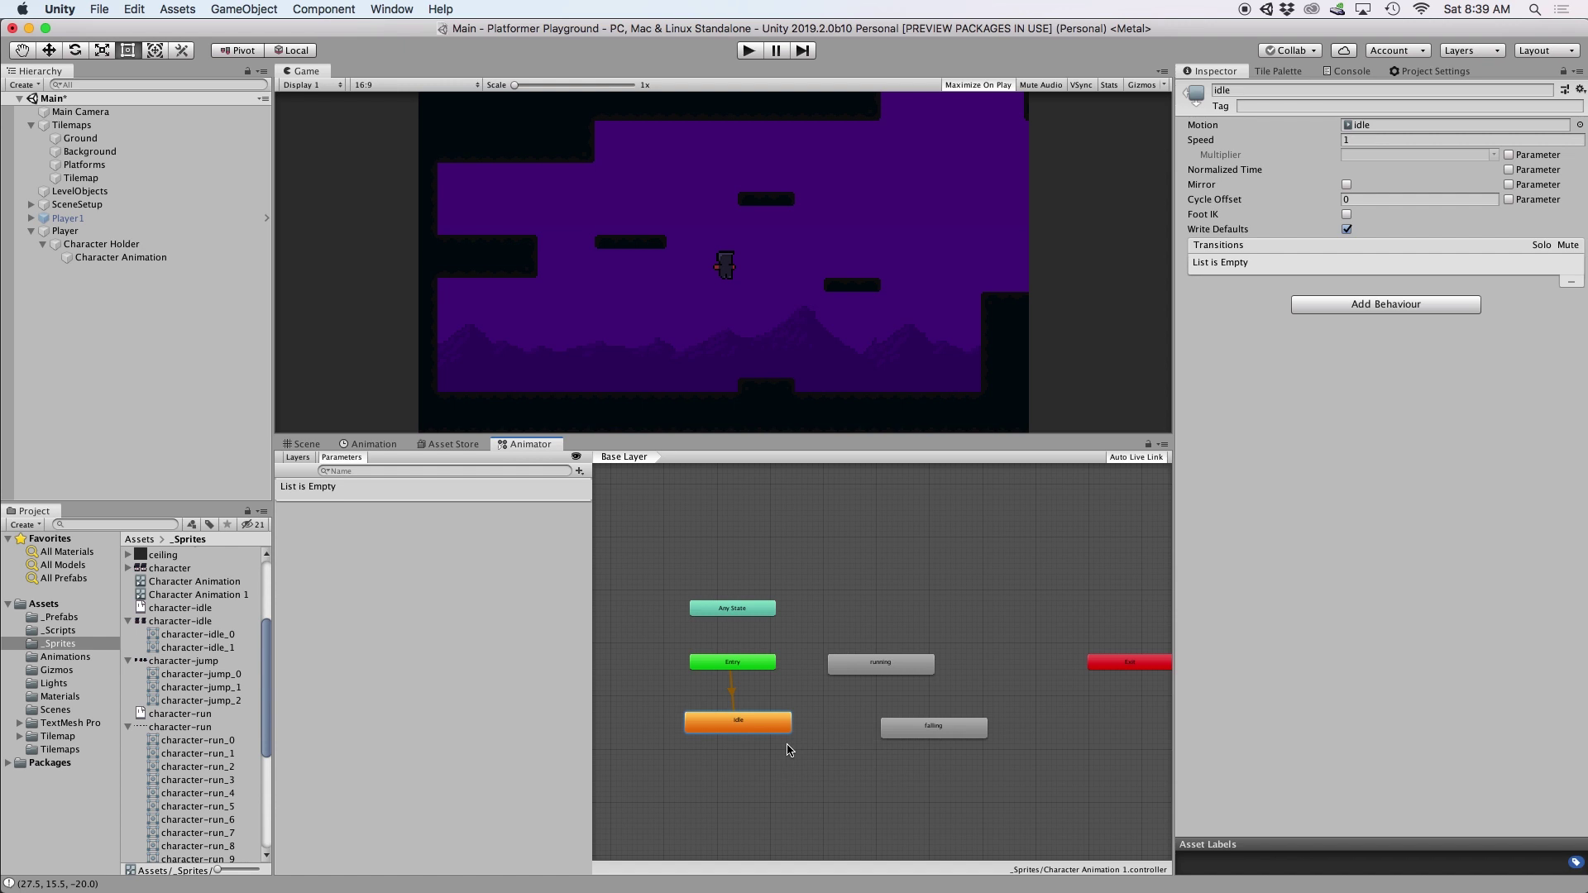
# - Arrange the idle and running states and add float parameters 'horizontal' and 'vertical' to the Animator
pyautogui.moveTo(770, 727); pyautogui.dragTo(765, 728)
pyautogui.moveTo(879, 671); pyautogui.dragTo(933, 670)
pyautogui.click(578, 472)
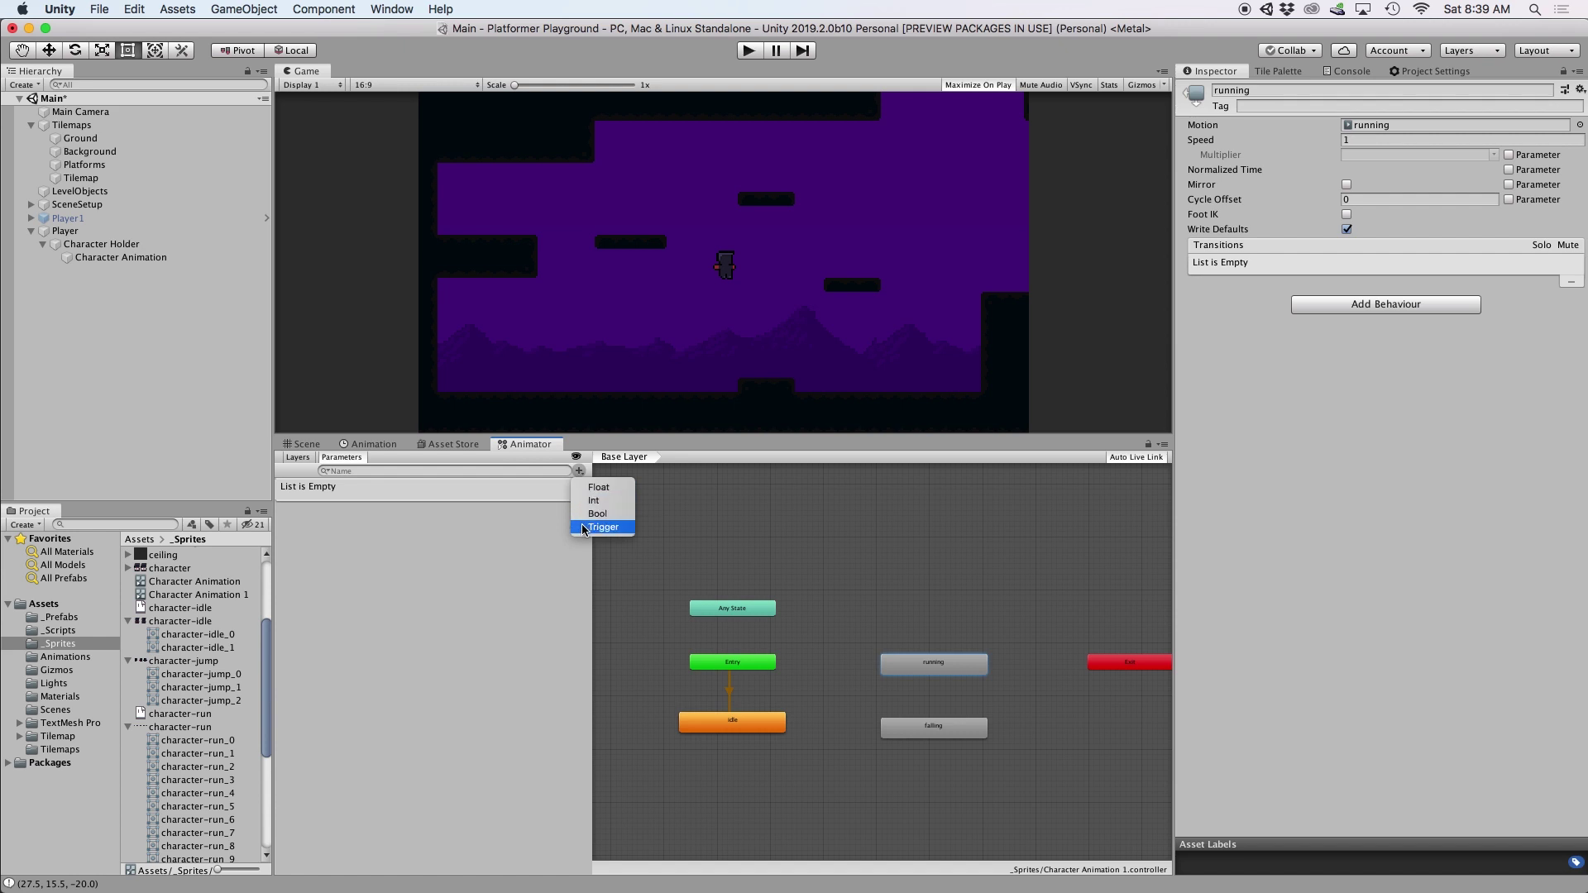
pyautogui.click(584, 487)
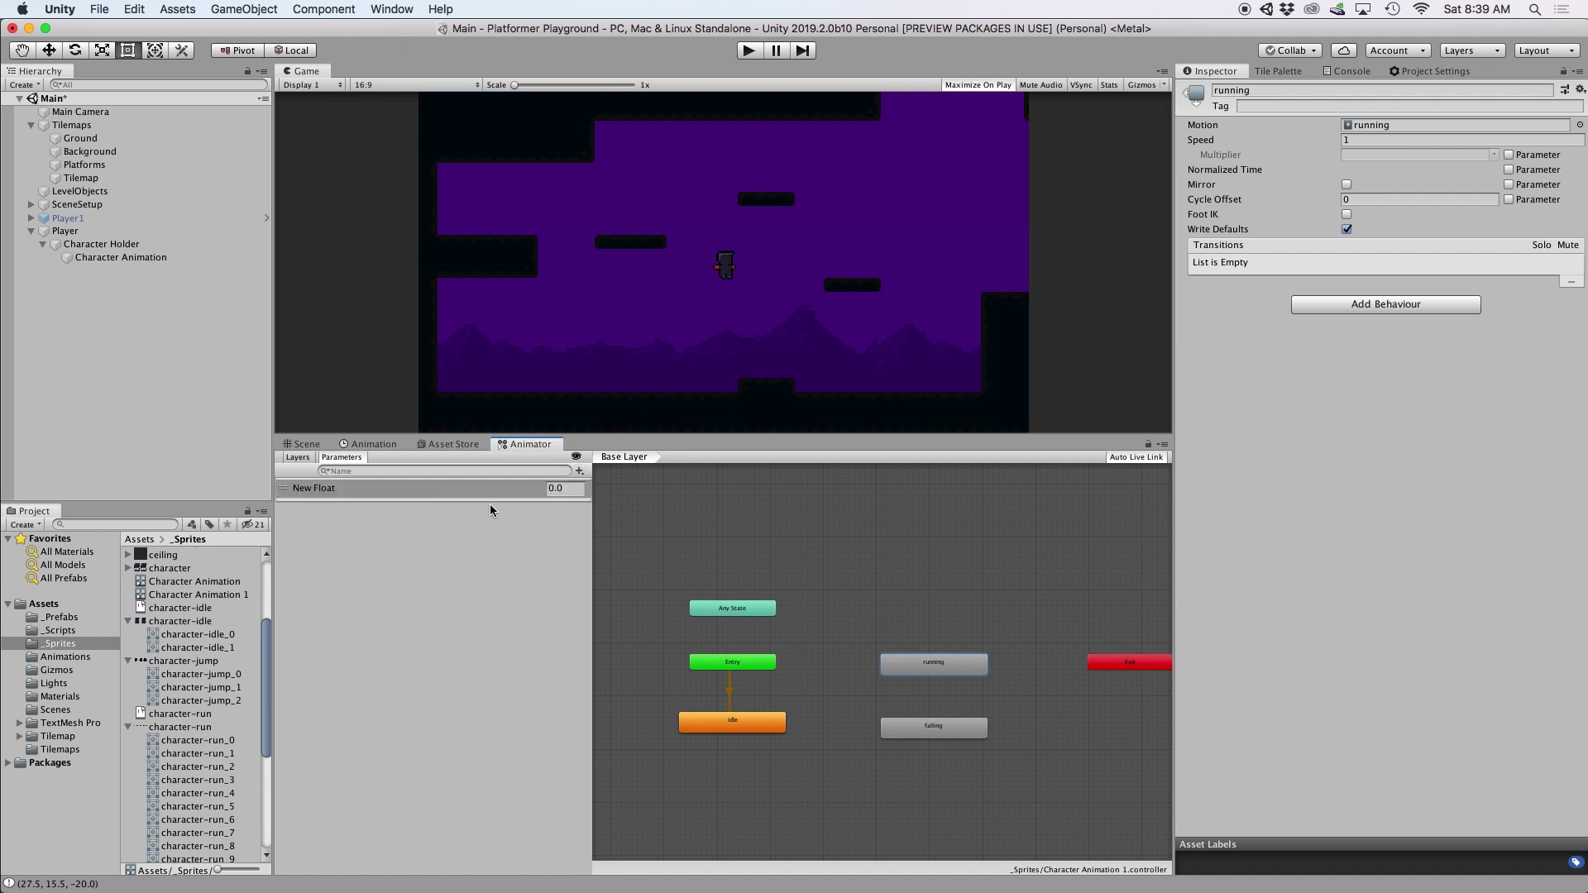
pyautogui.write('horizontal')
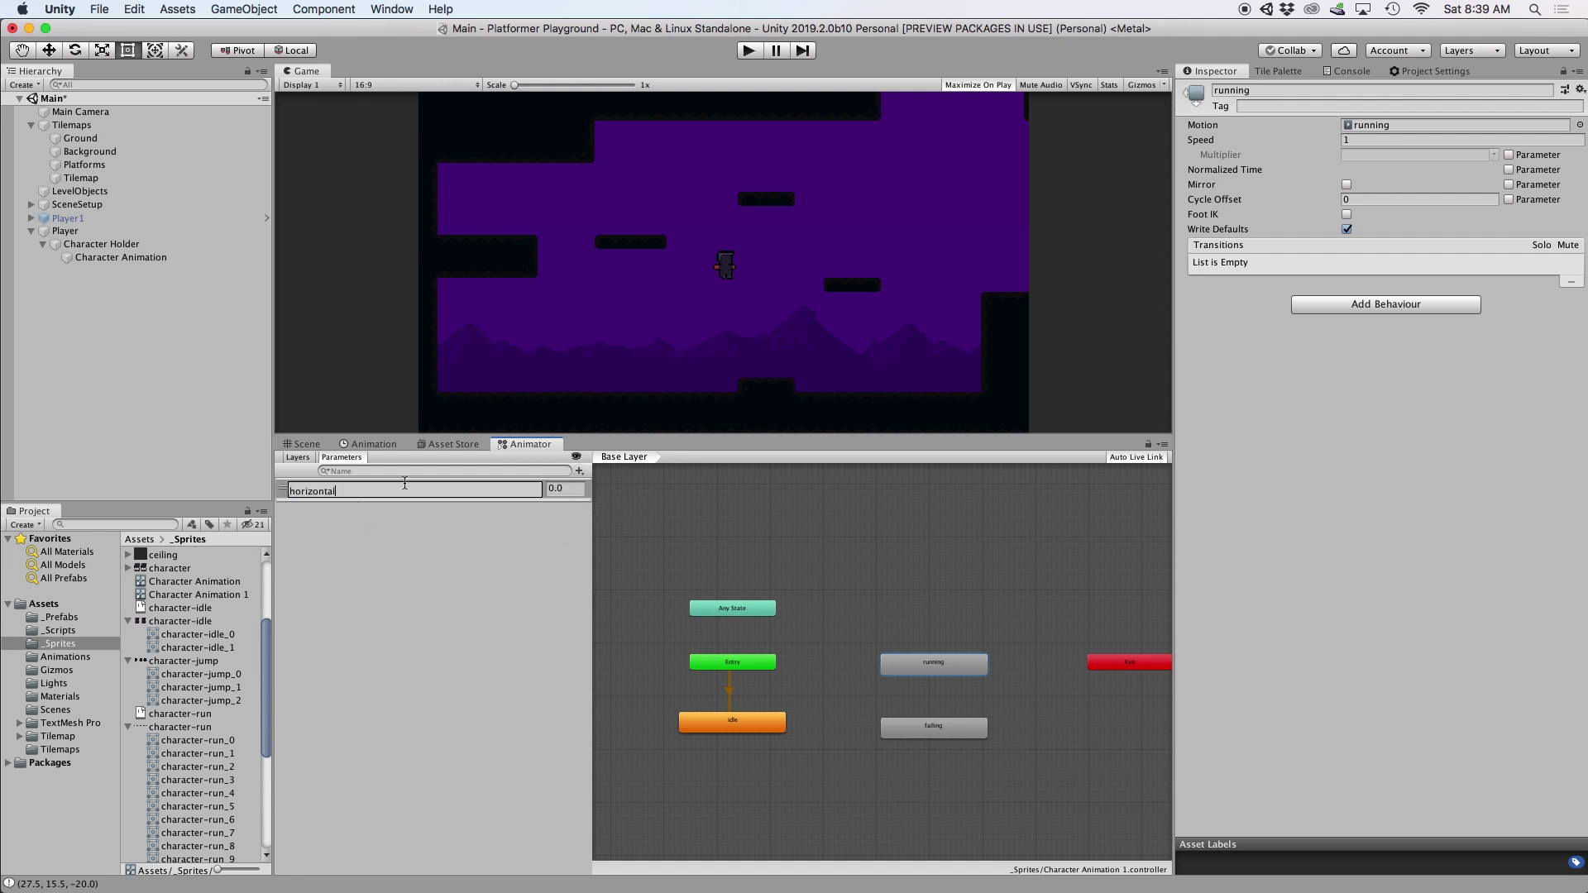
pyautogui.press('Return')
pyautogui.click(579, 471)
pyautogui.click(584, 487)
pyautogui.write('vertical')
pyautogui.press('Return')
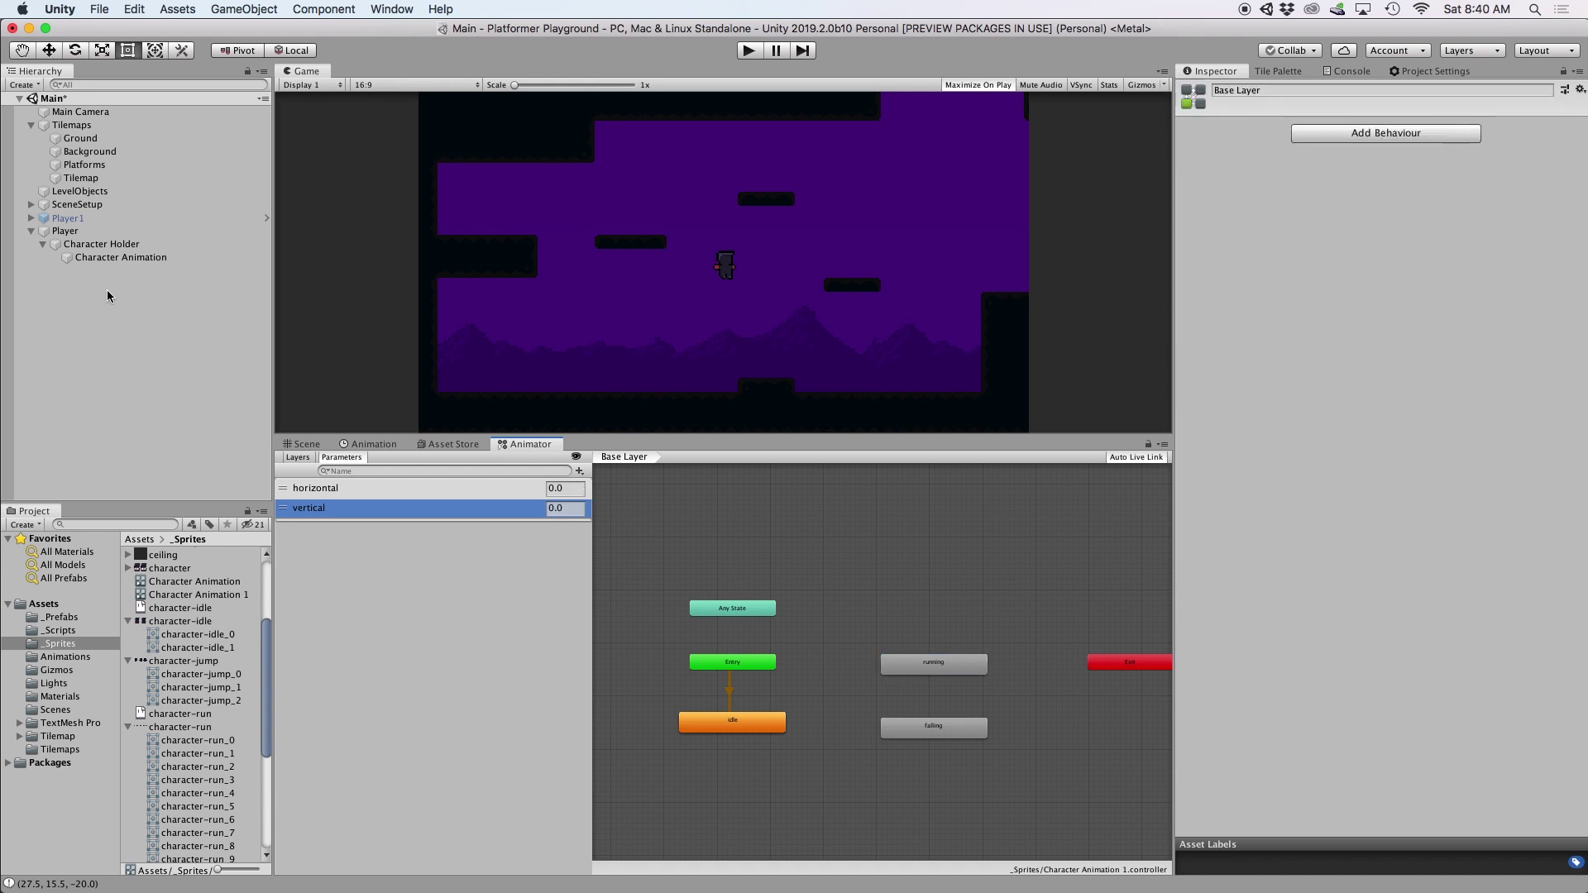
# - Attach a new script named 'CharacterController' to the Player object
pyautogui.click(66, 232)
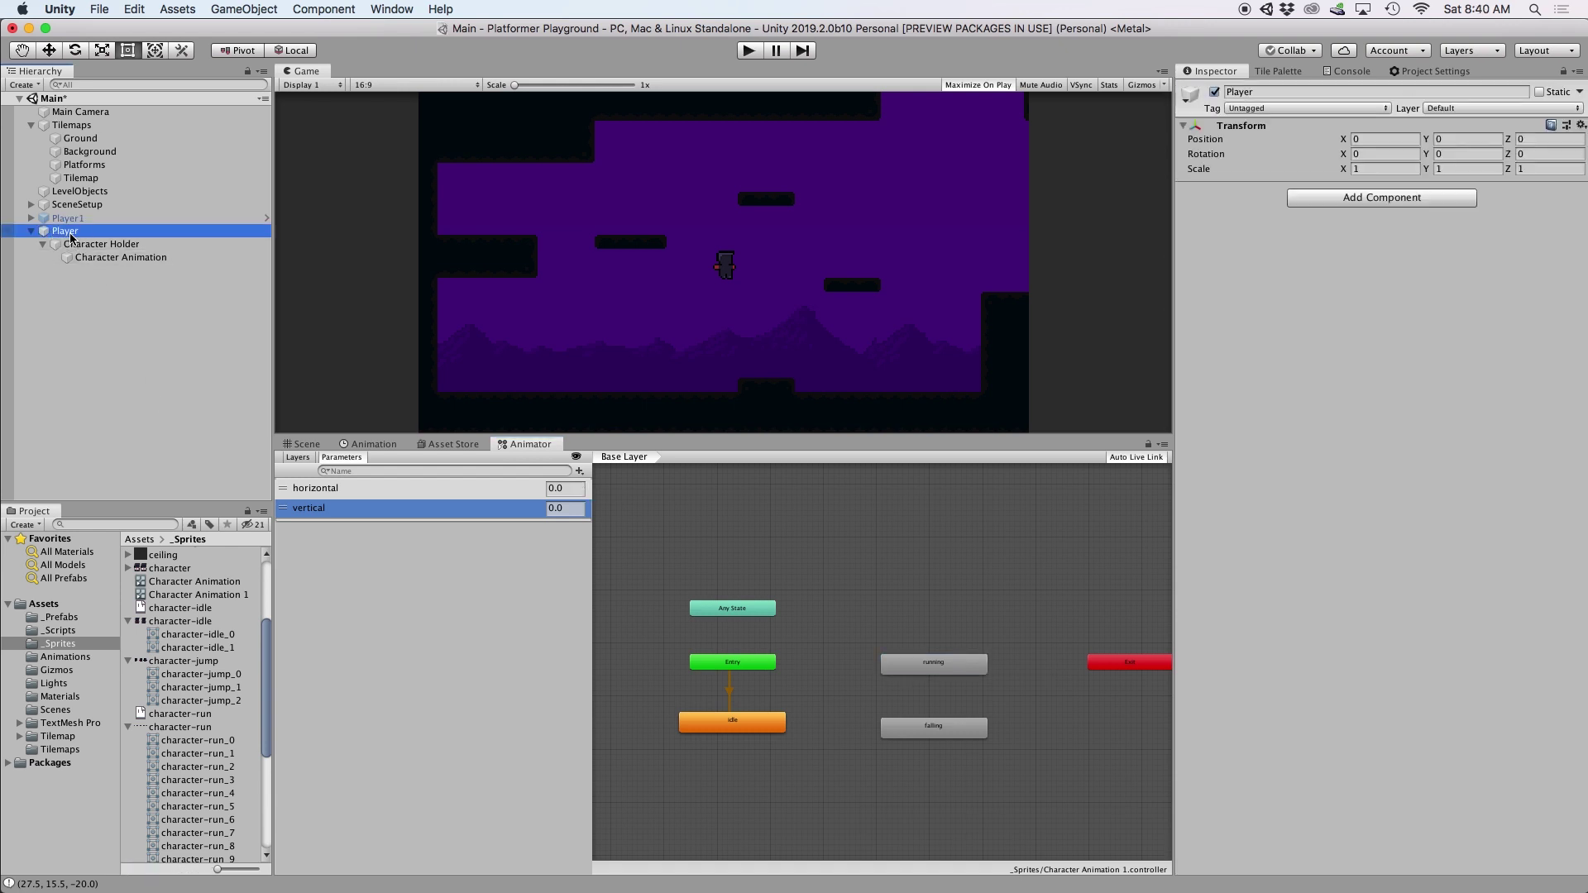
pyautogui.click(1310, 196)
pyautogui.write('scri')
pyautogui.press('Return')
pyautogui.write('CharacterCont')
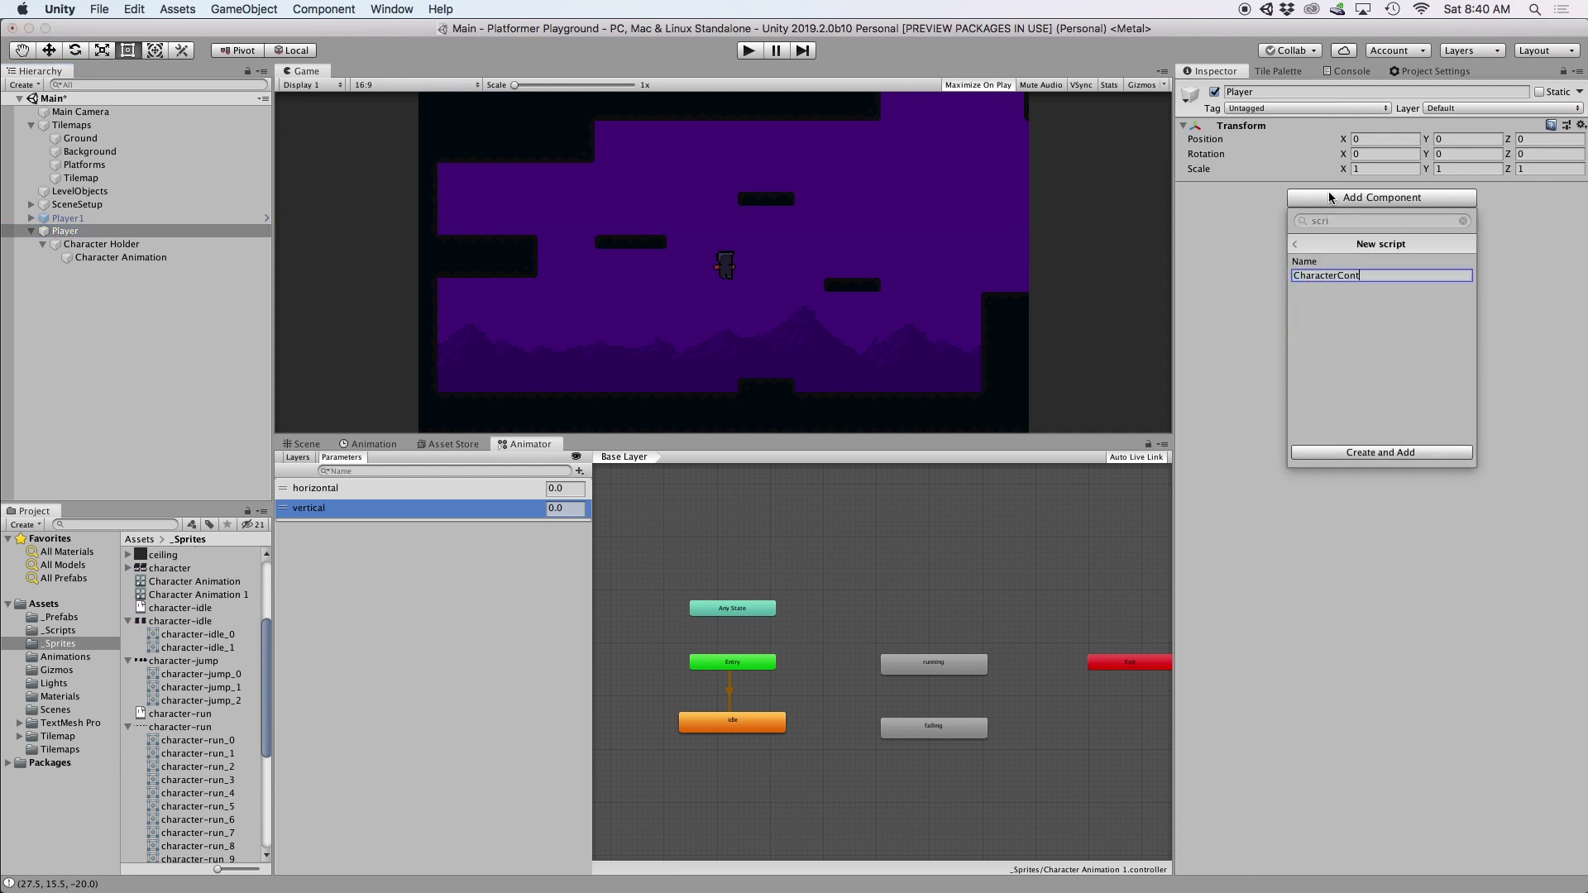
pyautogui.write('roller')
pyautogui.press('Return')
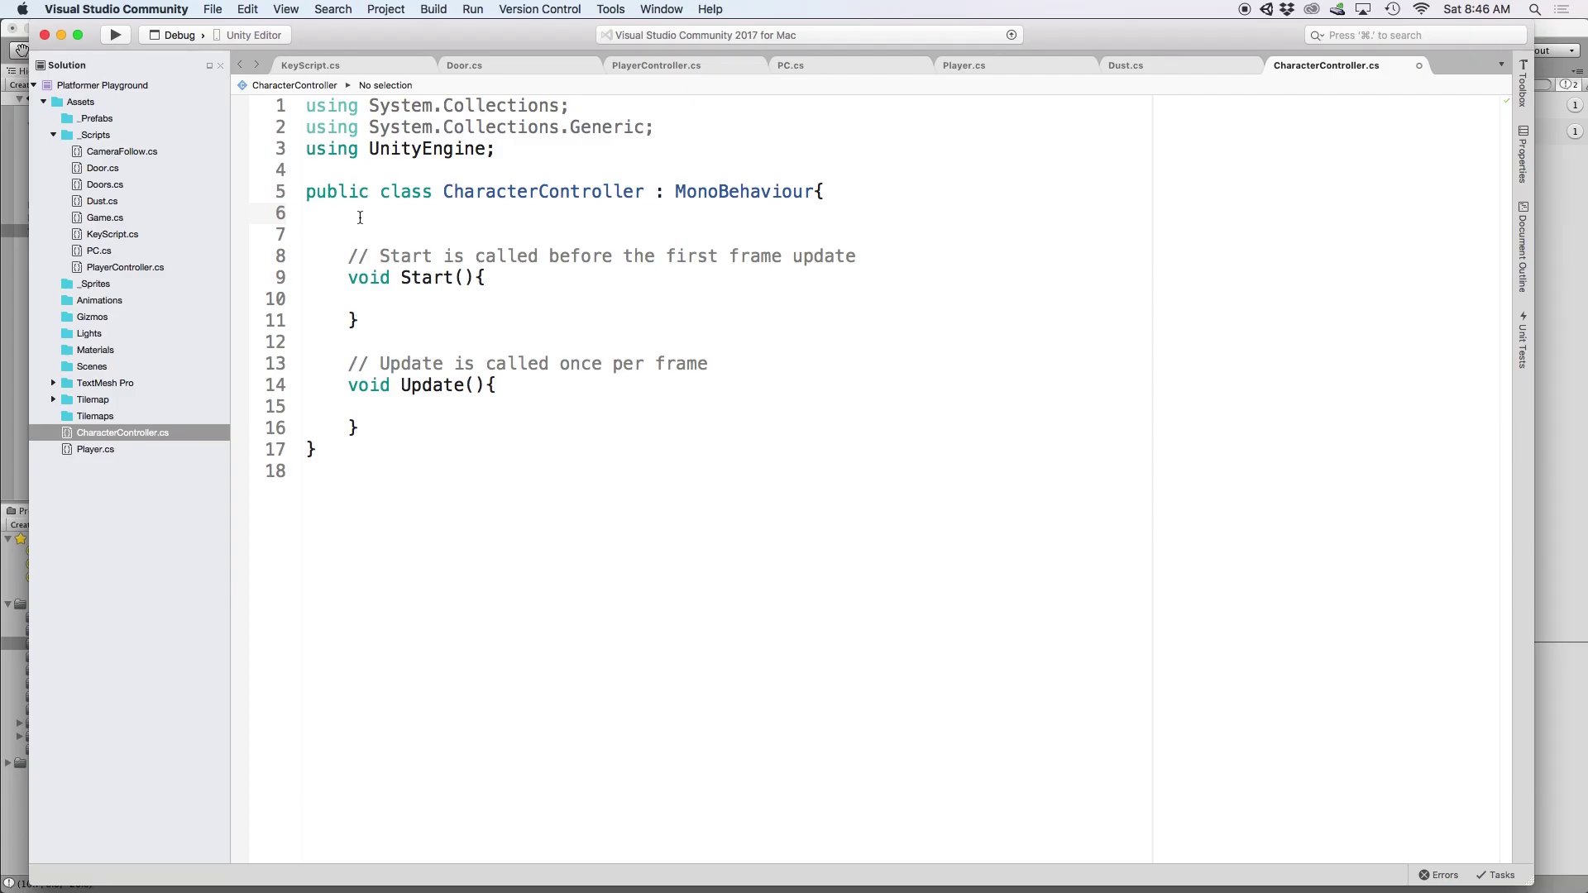
# - Declare 'public Animator animator;' and set 'horizontal' from Input.GetAxis("Horizontal") in Update
pyautogui.write('public Animato')
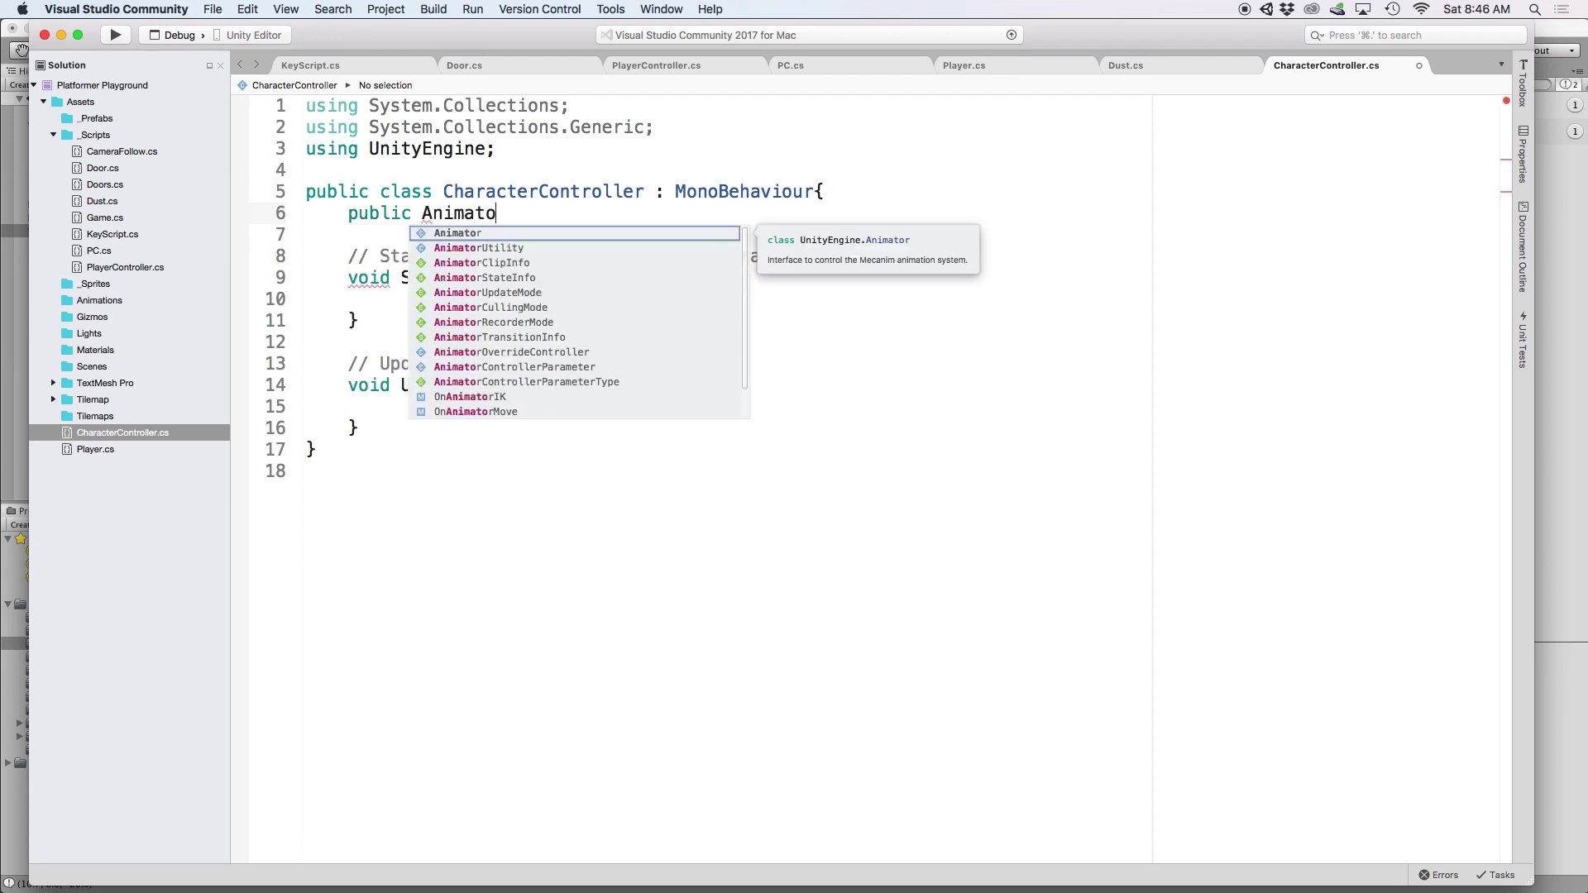
pyautogui.write('r animator;')
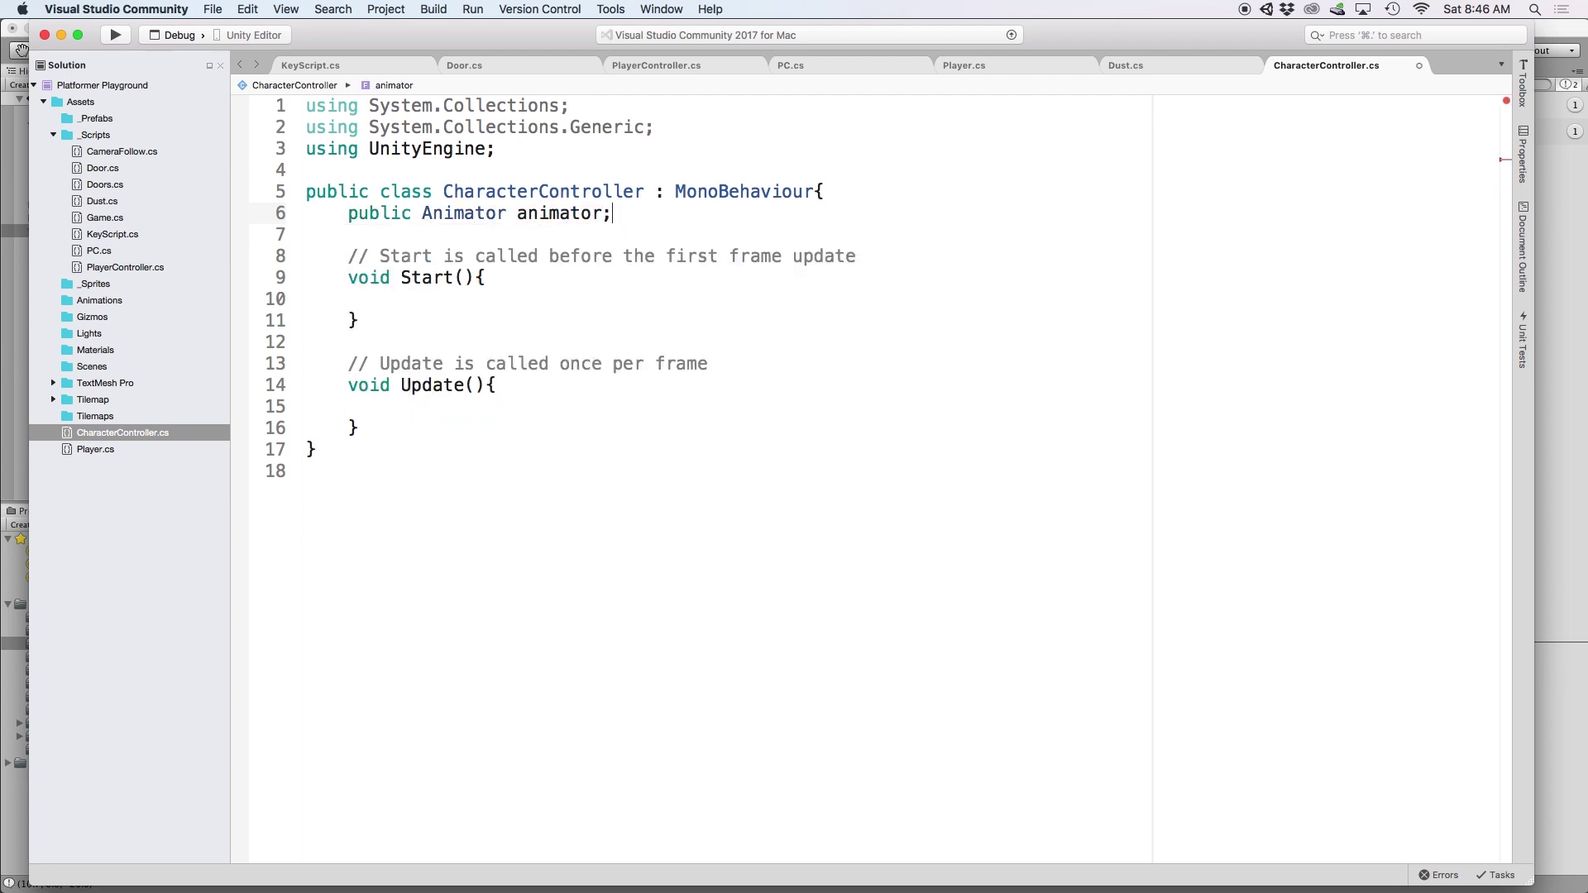
pyautogui.click(390, 407)
pyautogui.write('animator.SetFloat(')
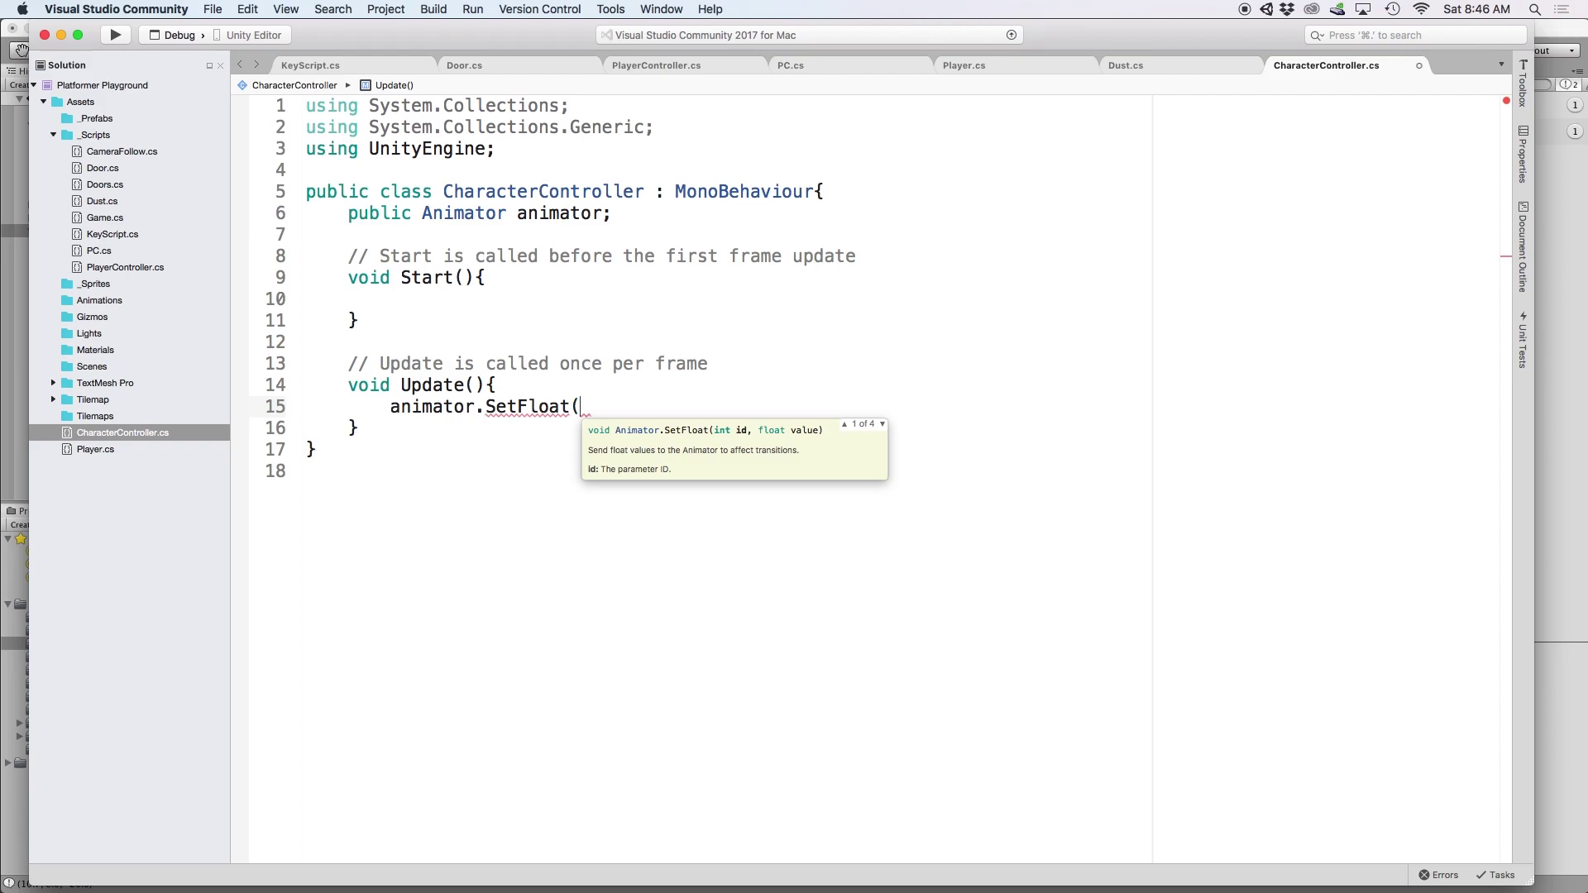
pyautogui.write('"')
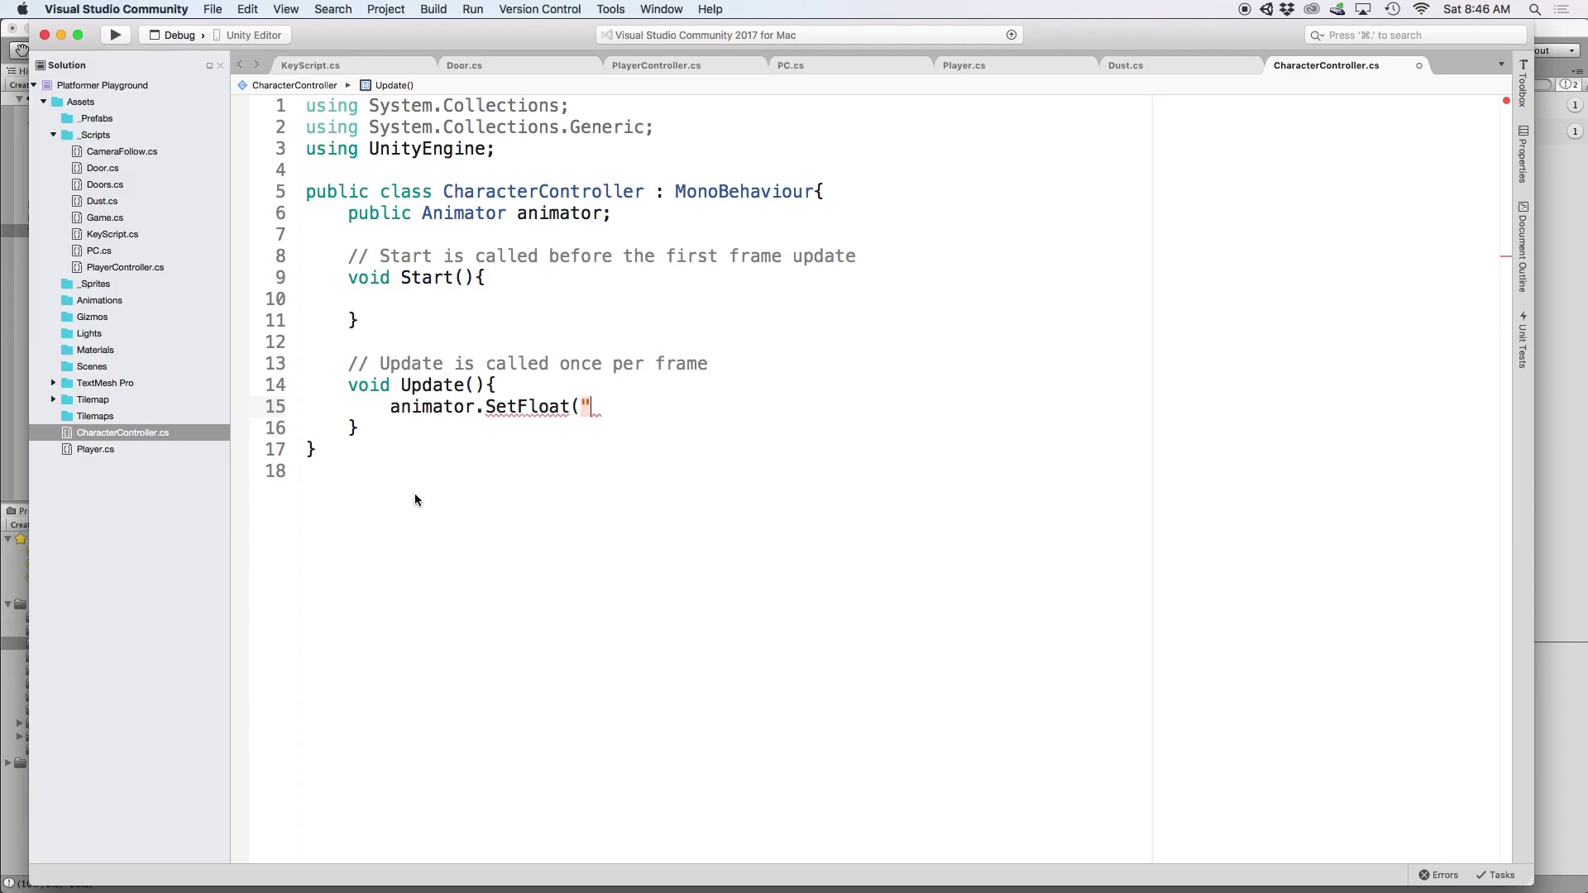
pyautogui.write('horizontal",')
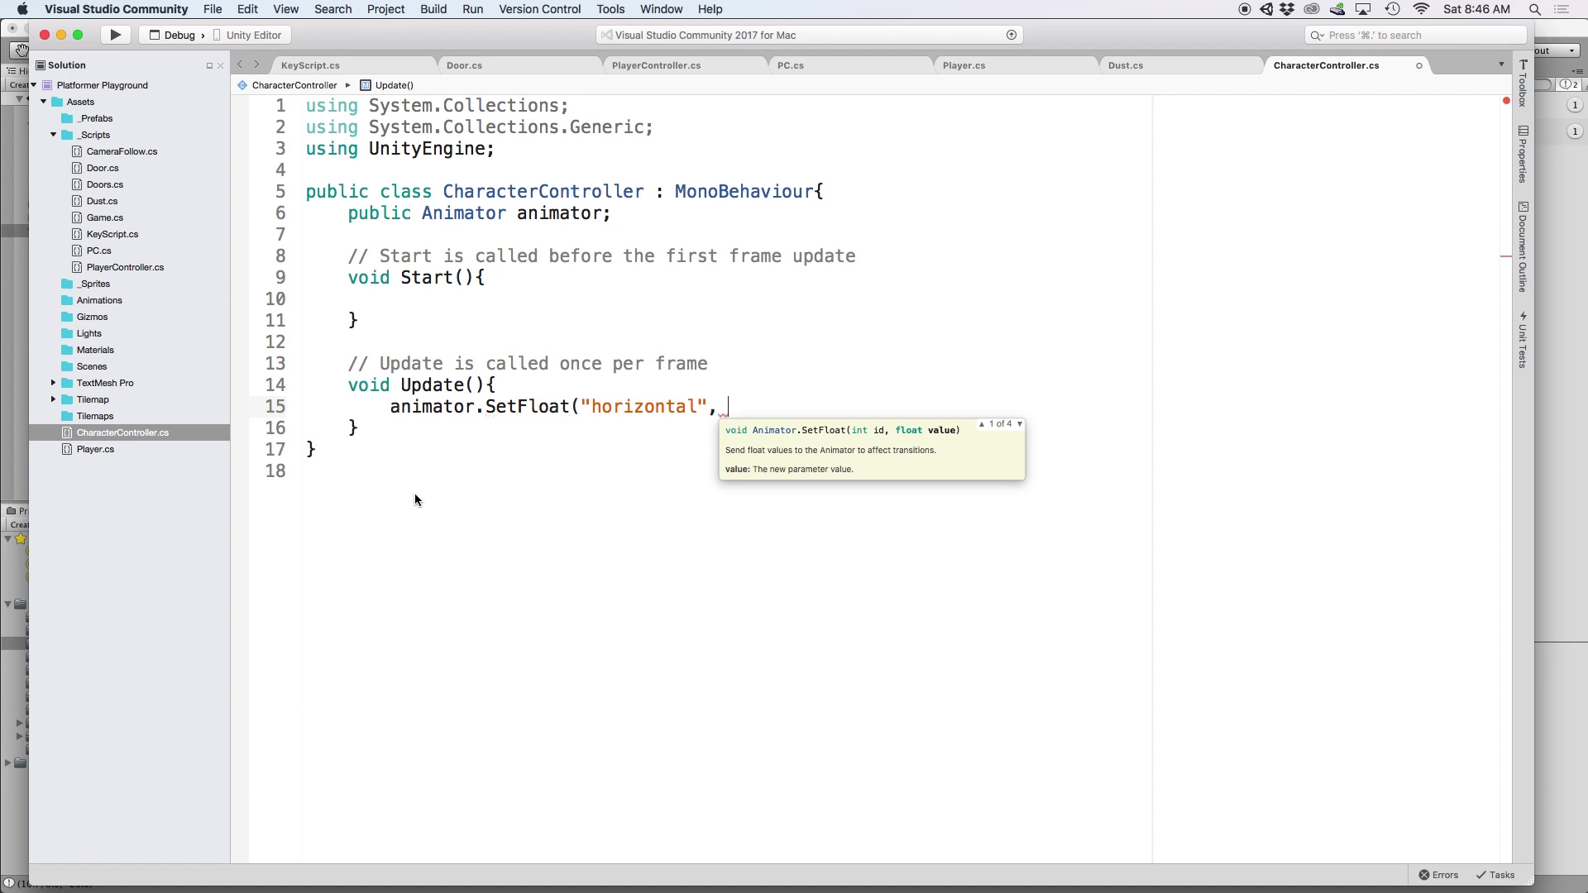
pyautogui.write(' Input.GetAxis')
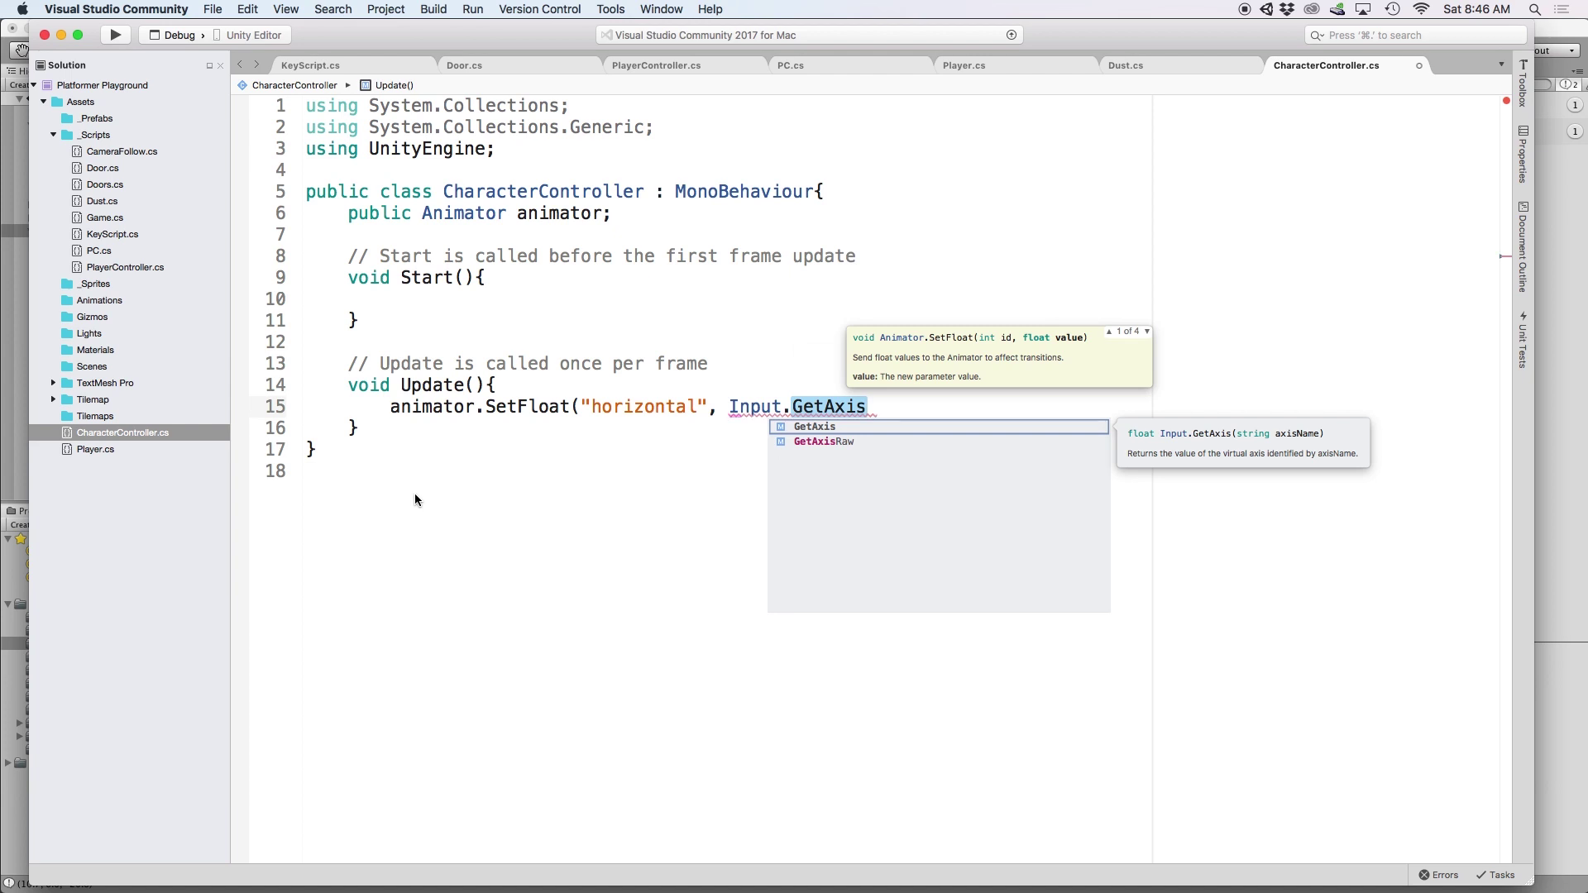
pyautogui.write('("Horizontal"));')
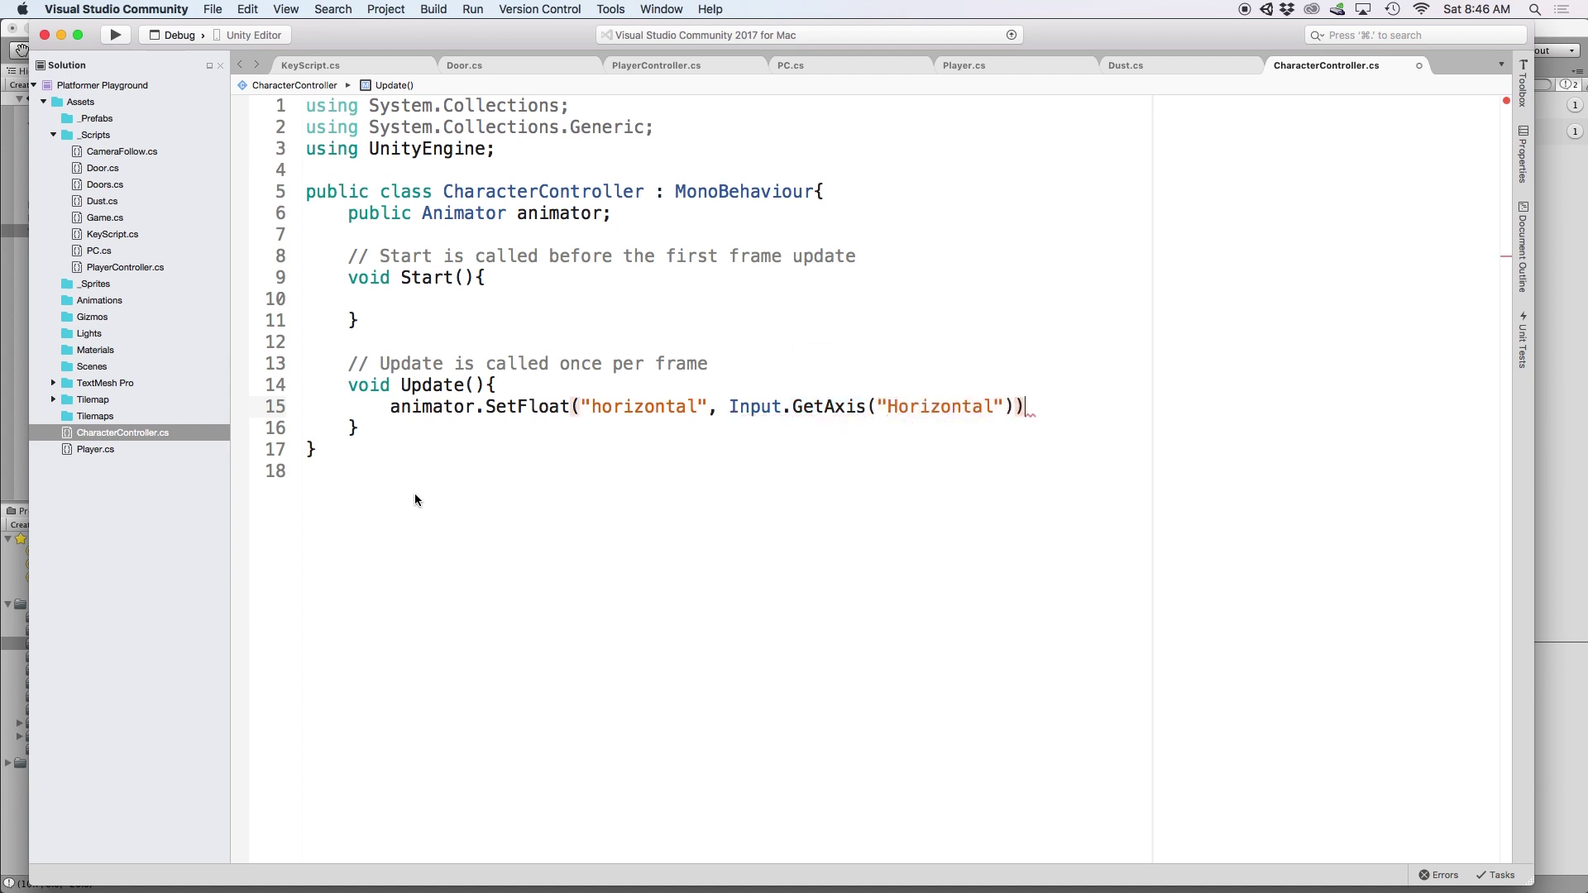
# - Duplicate the SetFloat line so 'vertical' is set from Input.GetAxis("Vertical")
pyautogui.moveTo(391, 406); pyautogui.dragTo(576, 405)
pyautogui.press('super+c')
pyautogui.press('super+Right')
pyautogui.press('Return')
pyautogui.press('super+v')
pyautogui.write('("vertic')
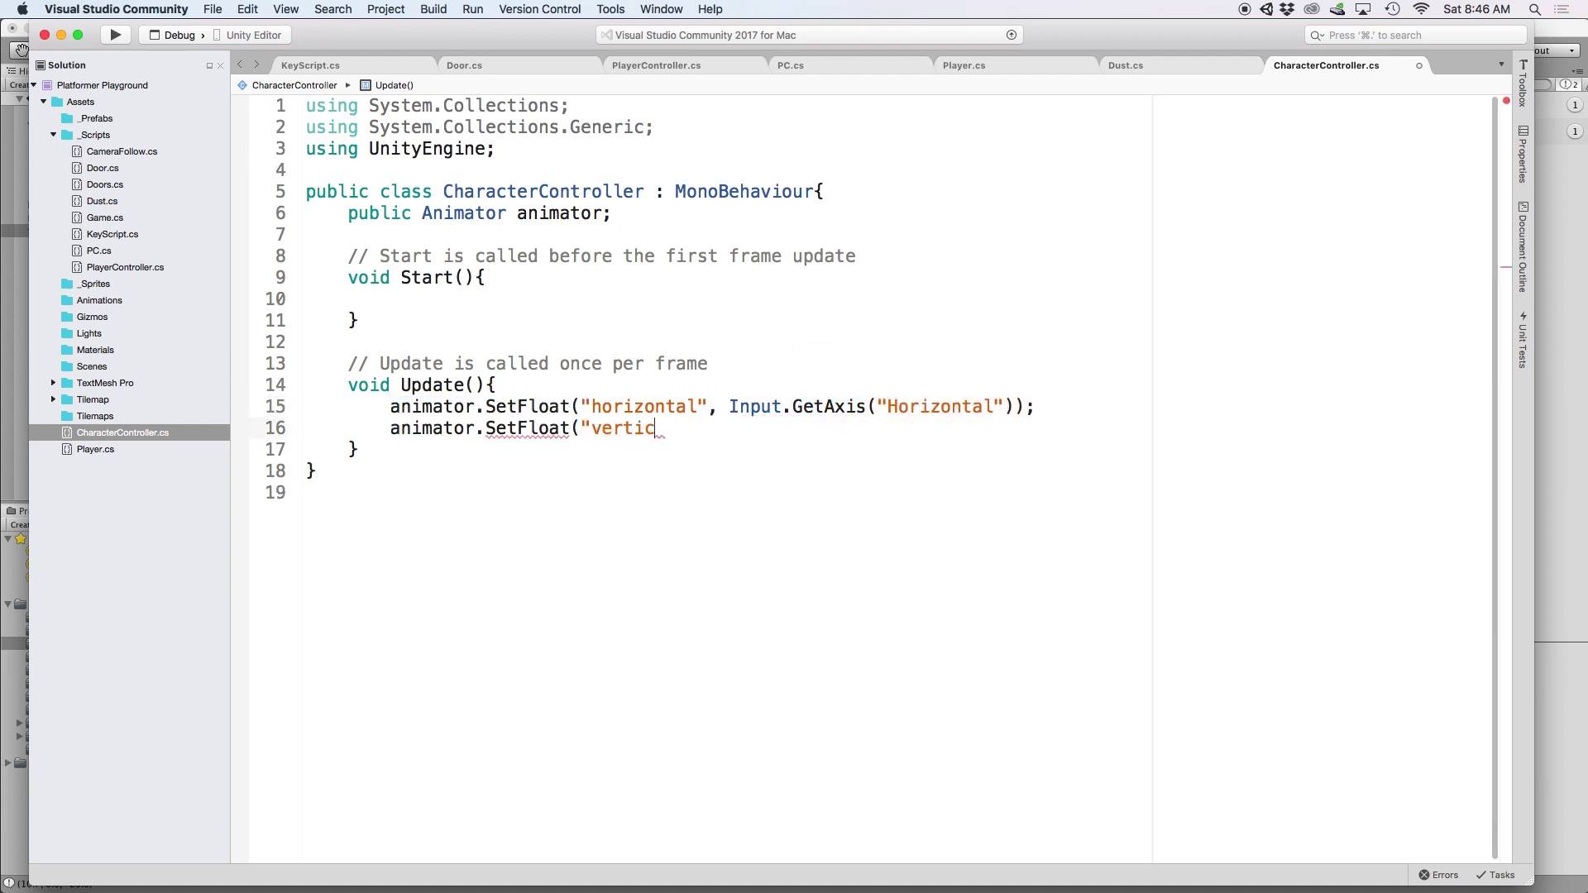
pyautogui.write('al", Input.')
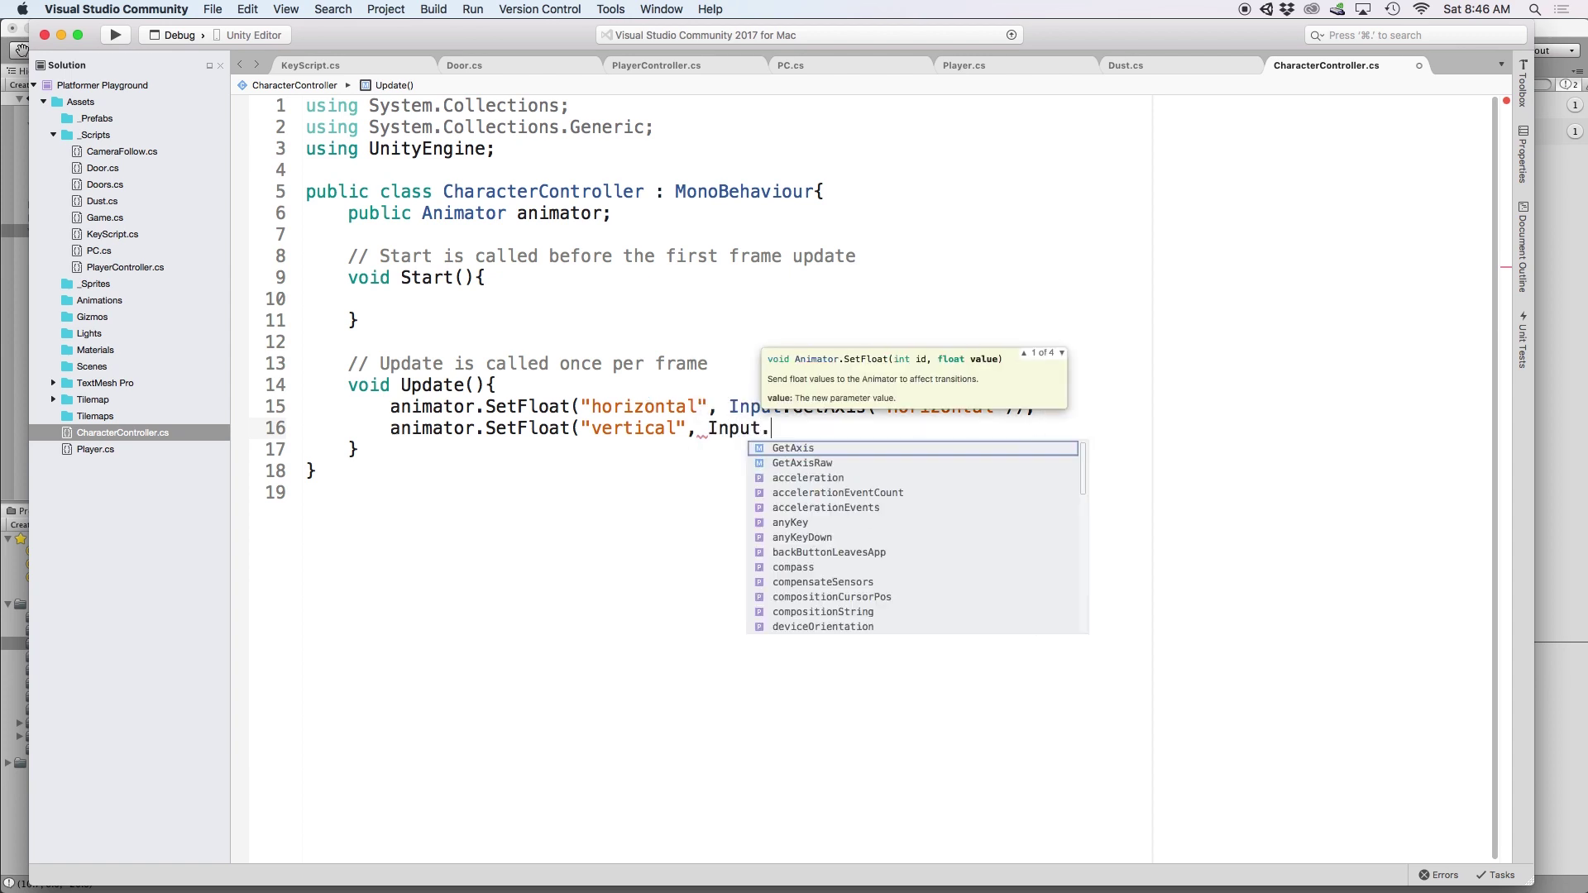
pyautogui.write('GetAxis("Vertical"));')
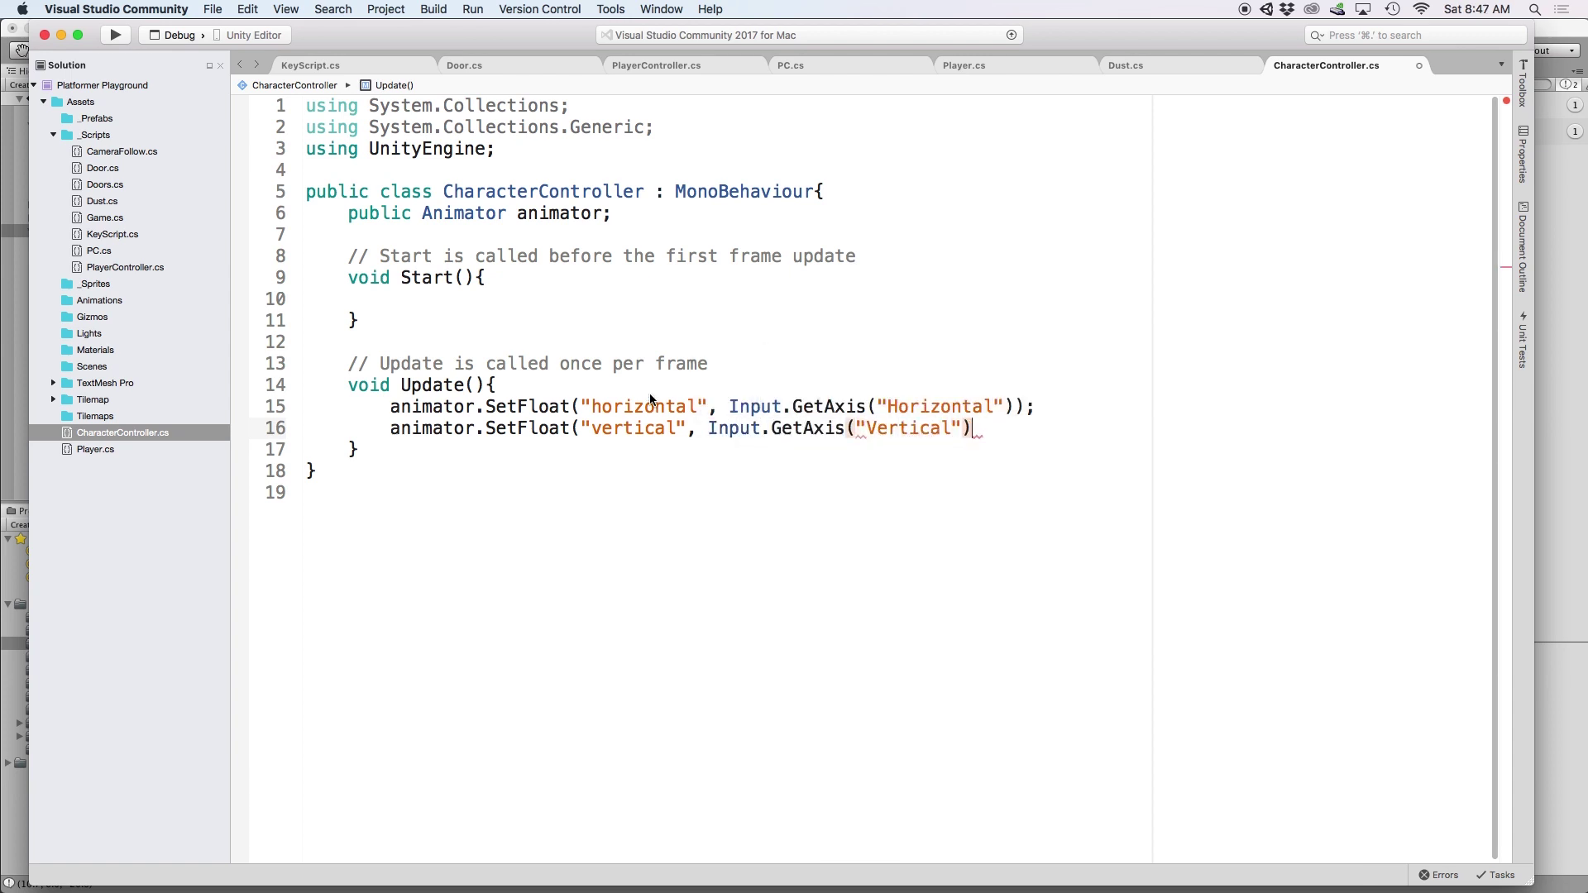
# - Assign the Character Animation animator to the Player's CharacterController Animator field
pyautogui.press('super+Tab')
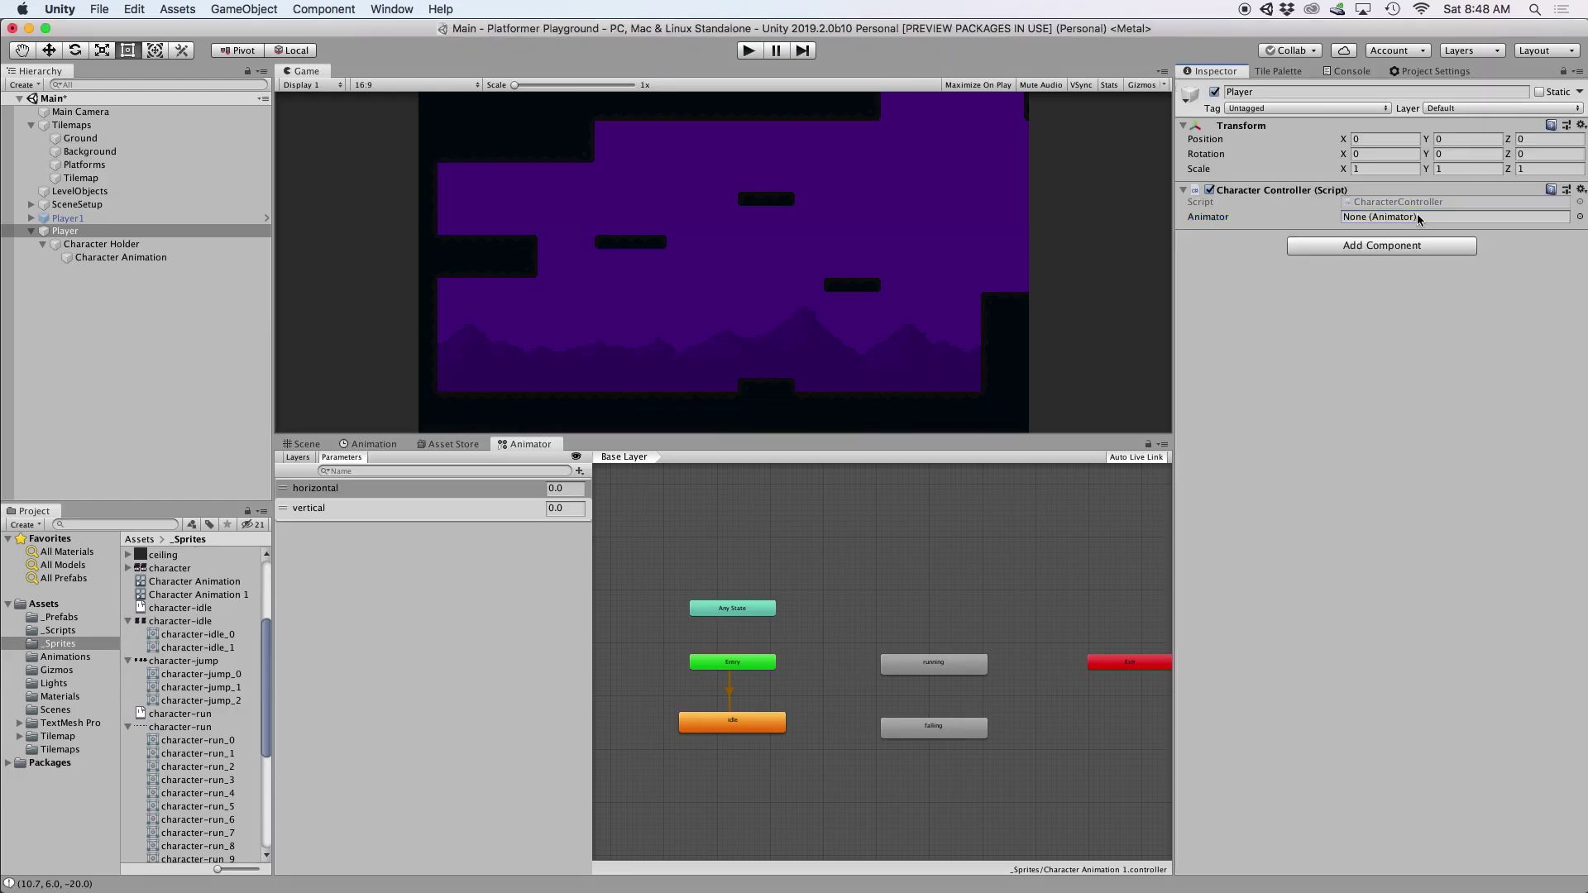
pyautogui.click(1579, 217)
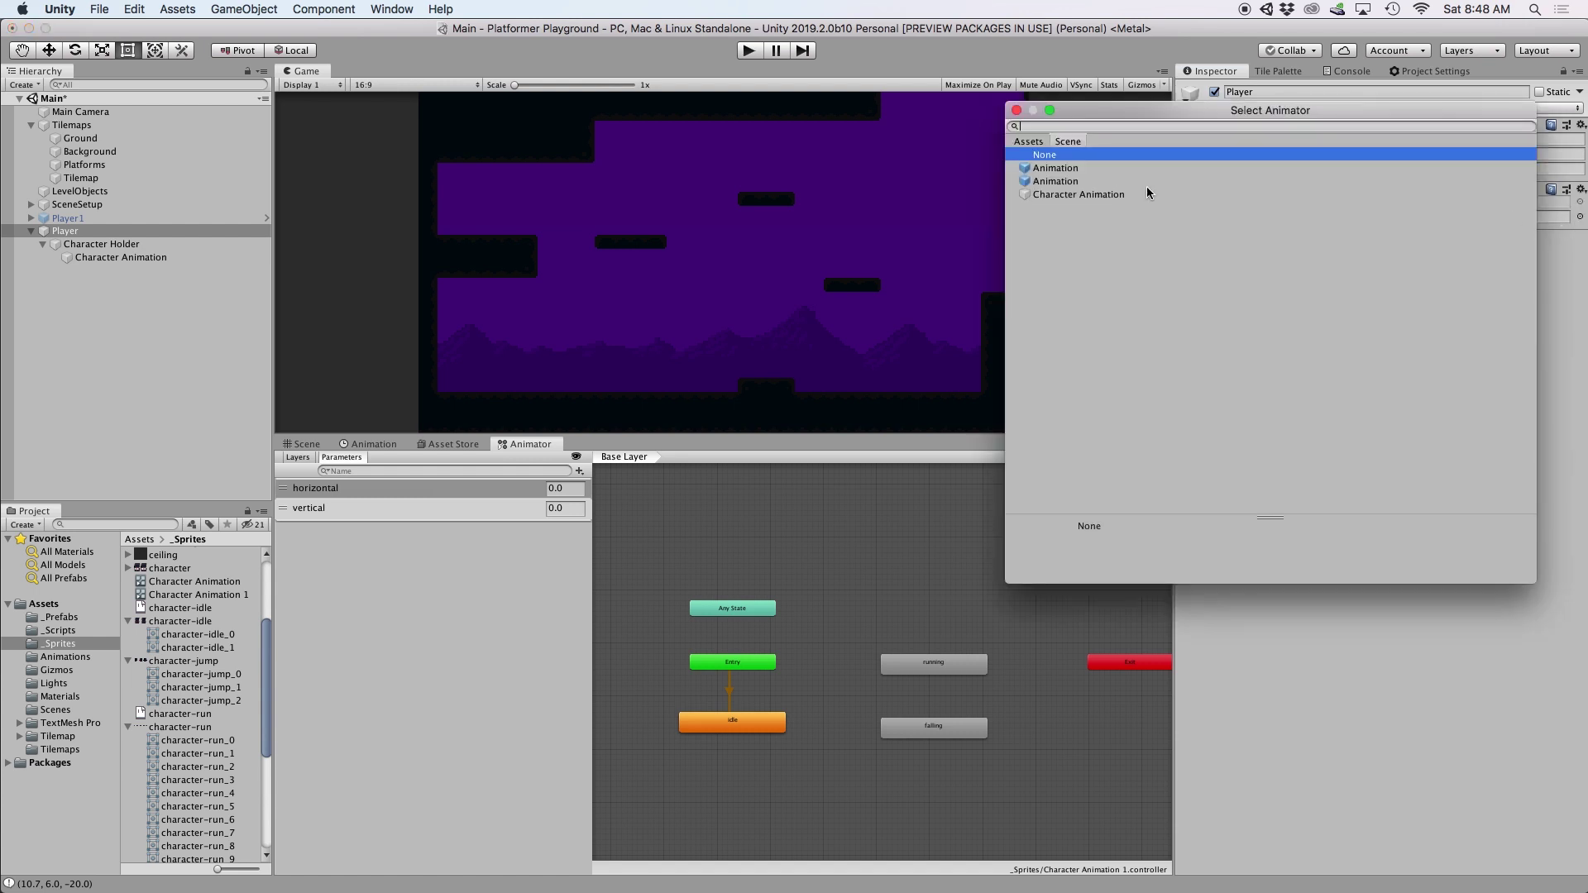
pyautogui.doubleClick(1099, 197)
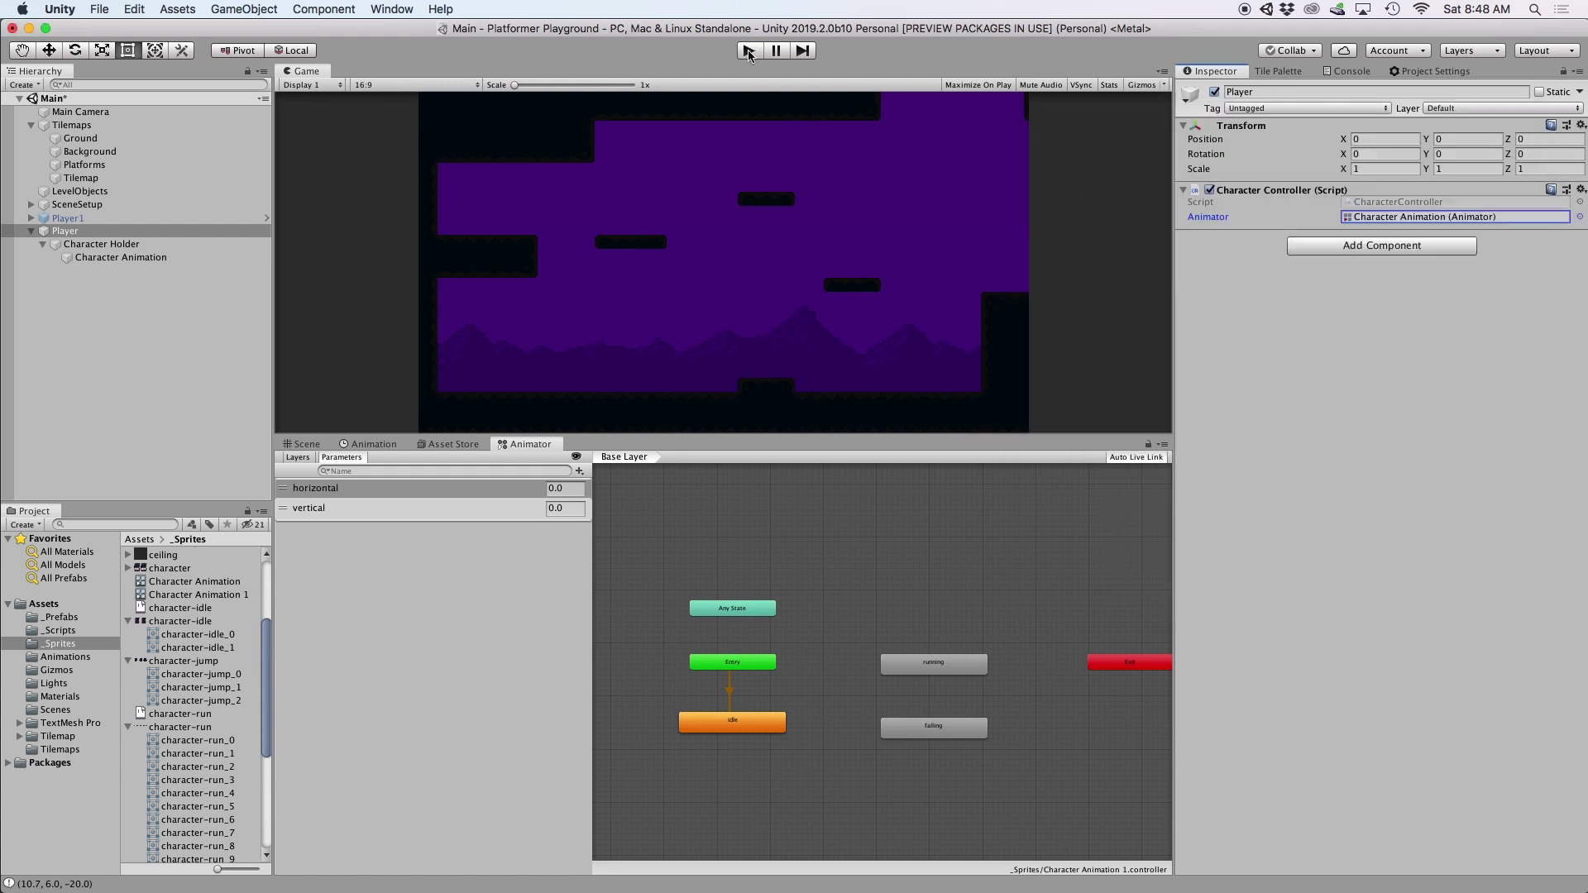
# - Play-test by moving right and jumping to watch the parameters change, then stop
pyautogui.click(748, 50)
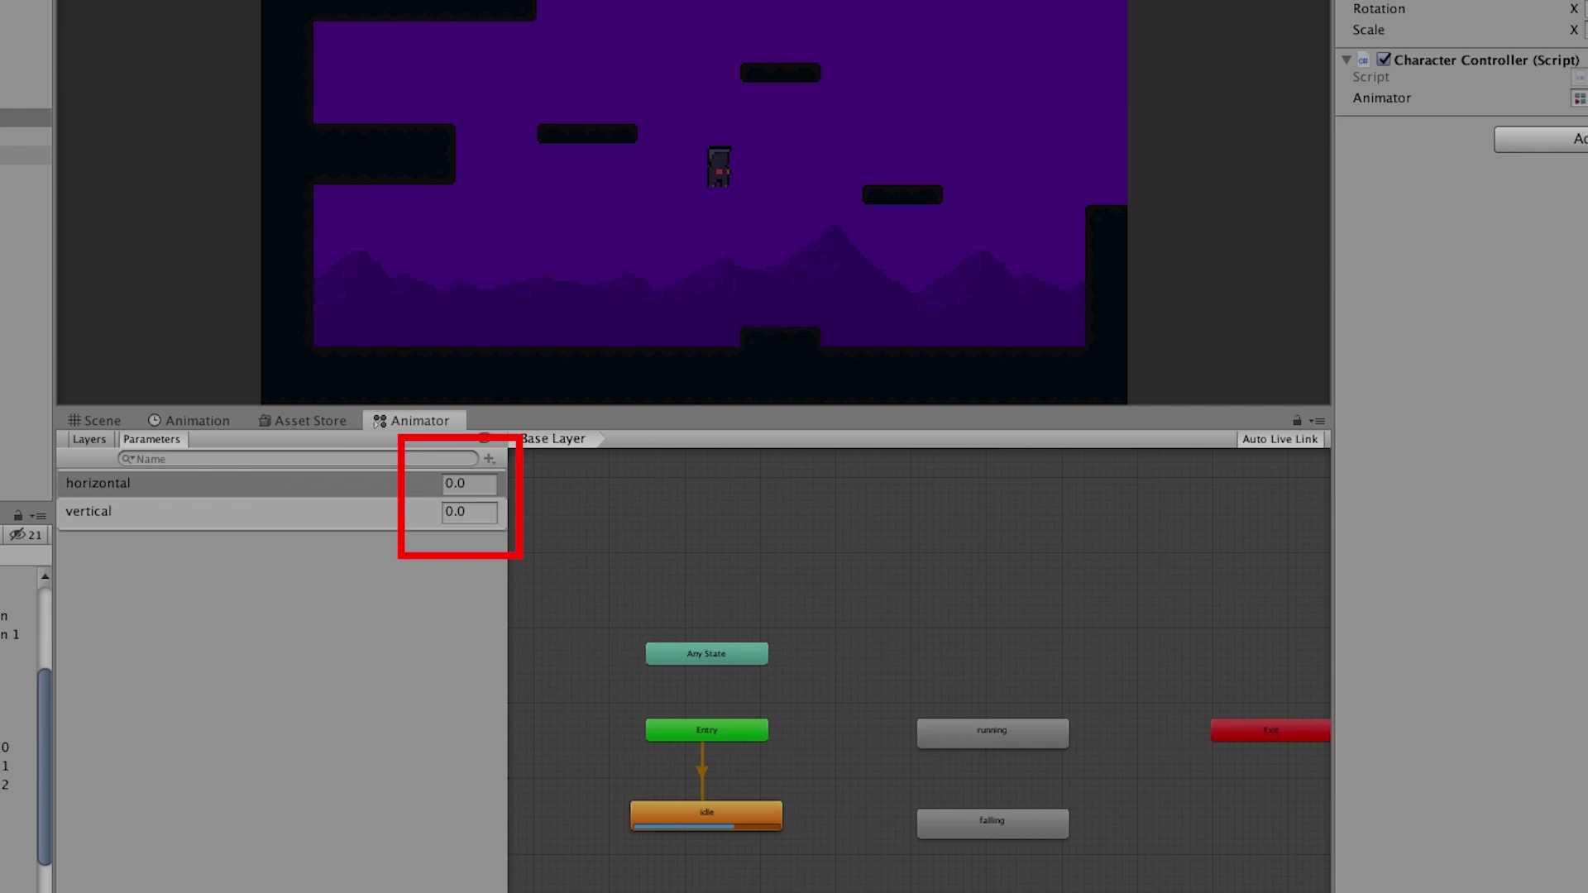
pyautogui.press('Right')
pyautogui.press('Up')
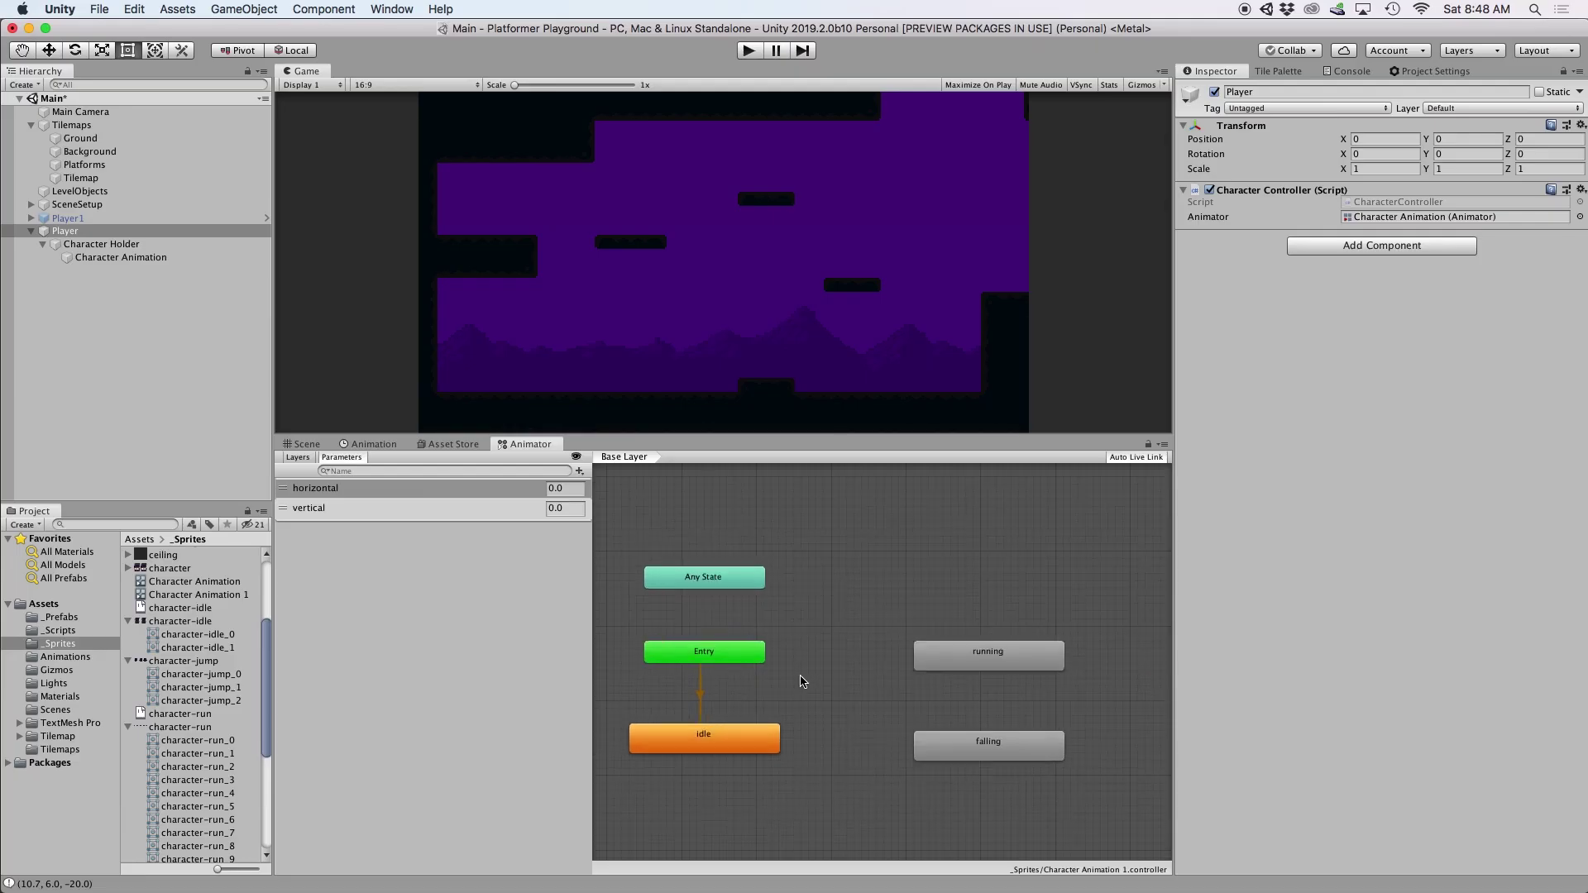
pyautogui.press('super+p')
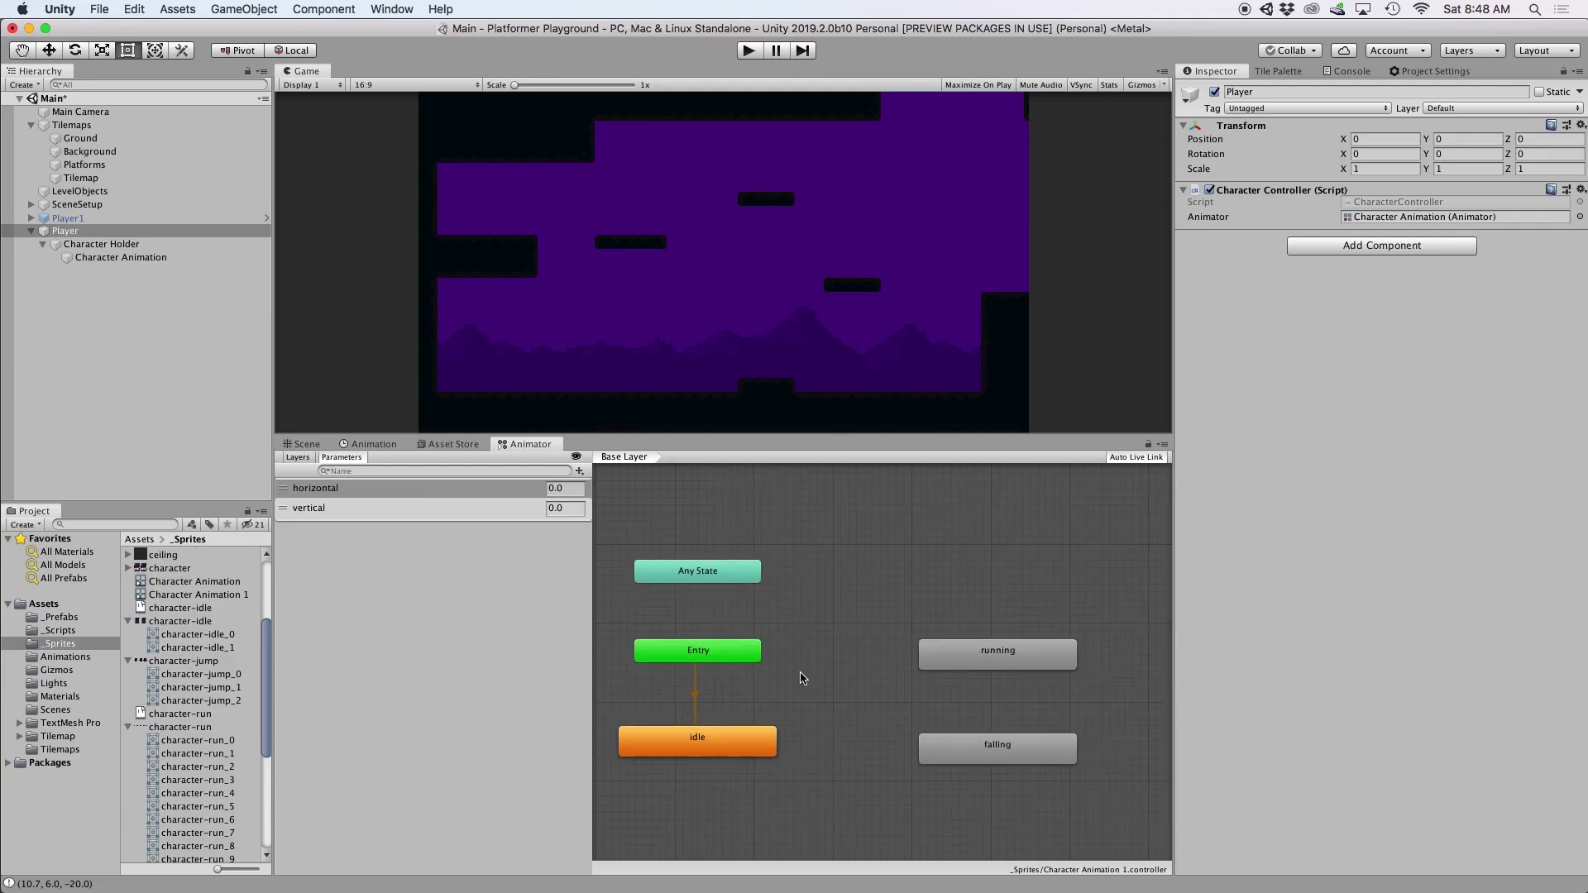
# - Add an idle-to-running transition without exit time, conditioned on horizontal Greater 0.5
pyautogui.rightClick(750, 749)
pyautogui.click(782, 757)
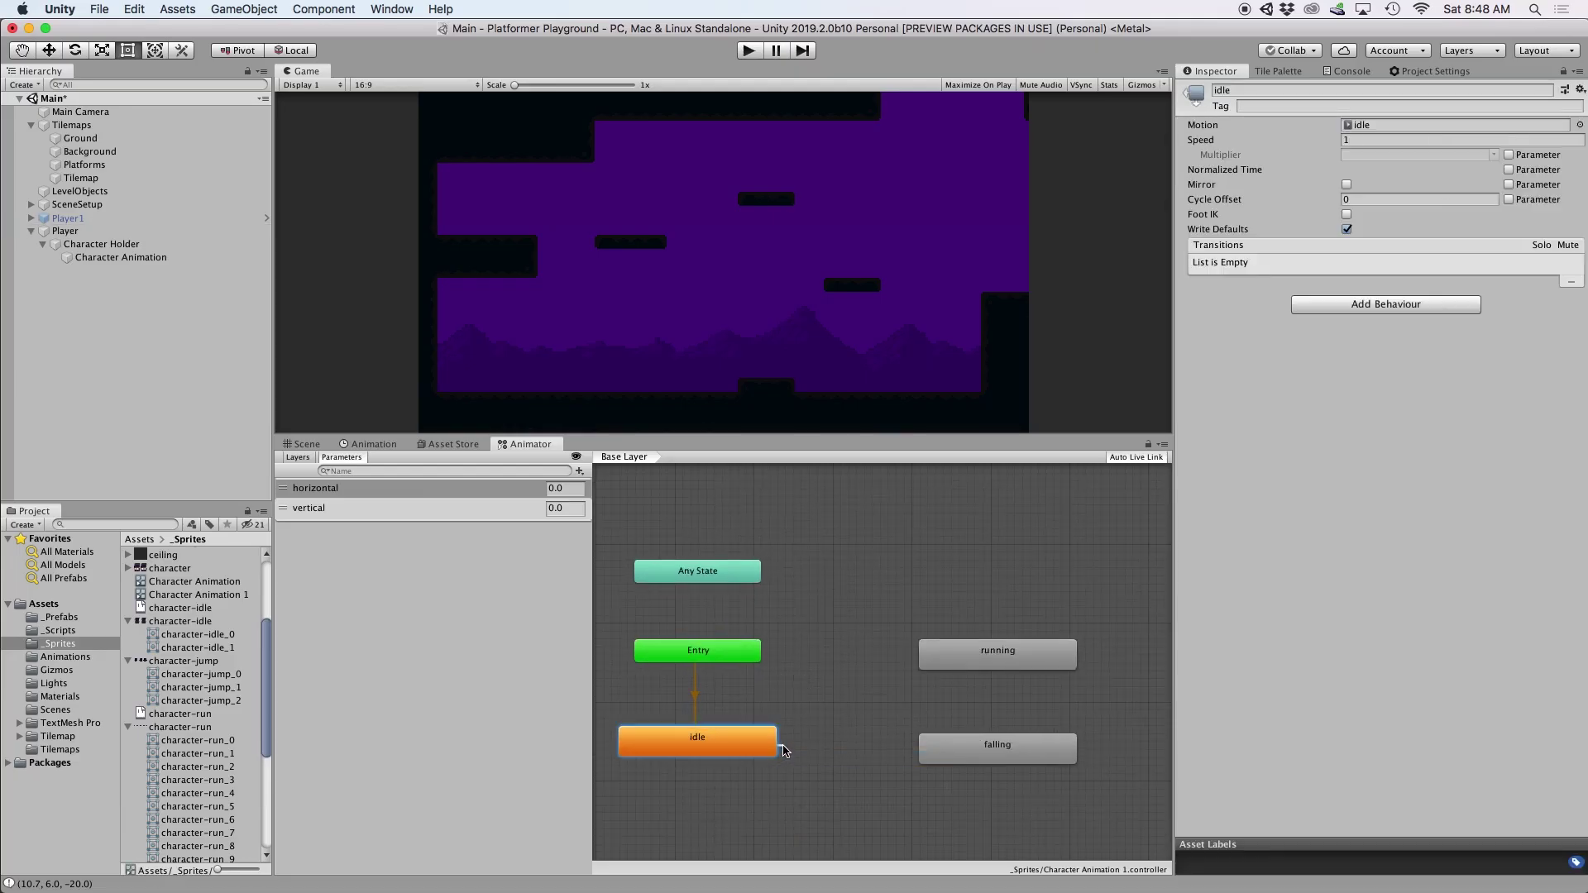
pyautogui.click(946, 662)
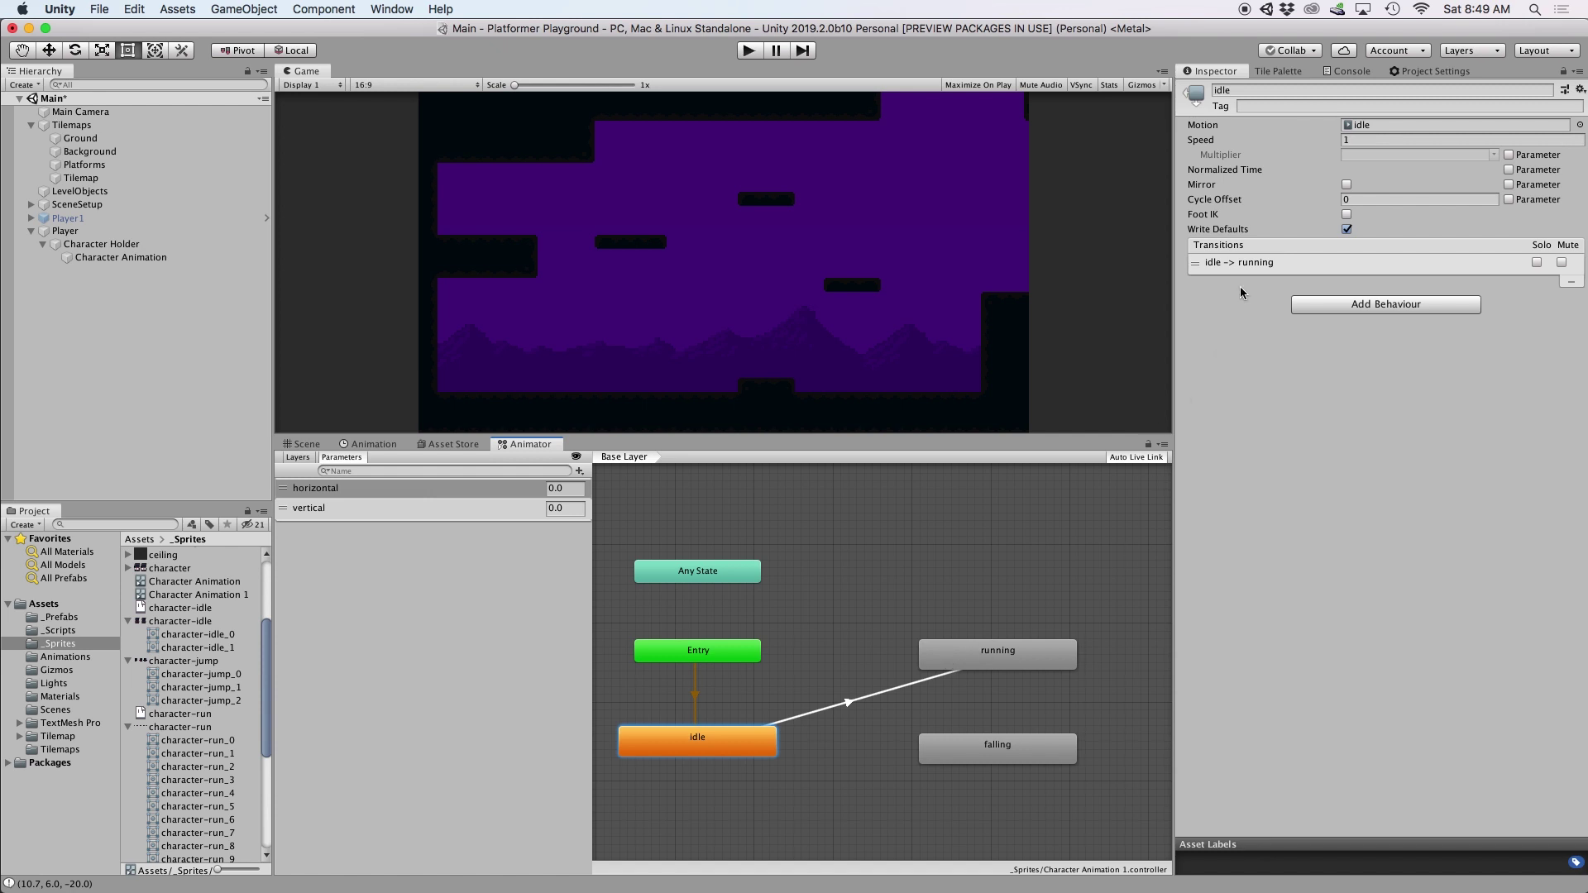
pyautogui.click(1254, 263)
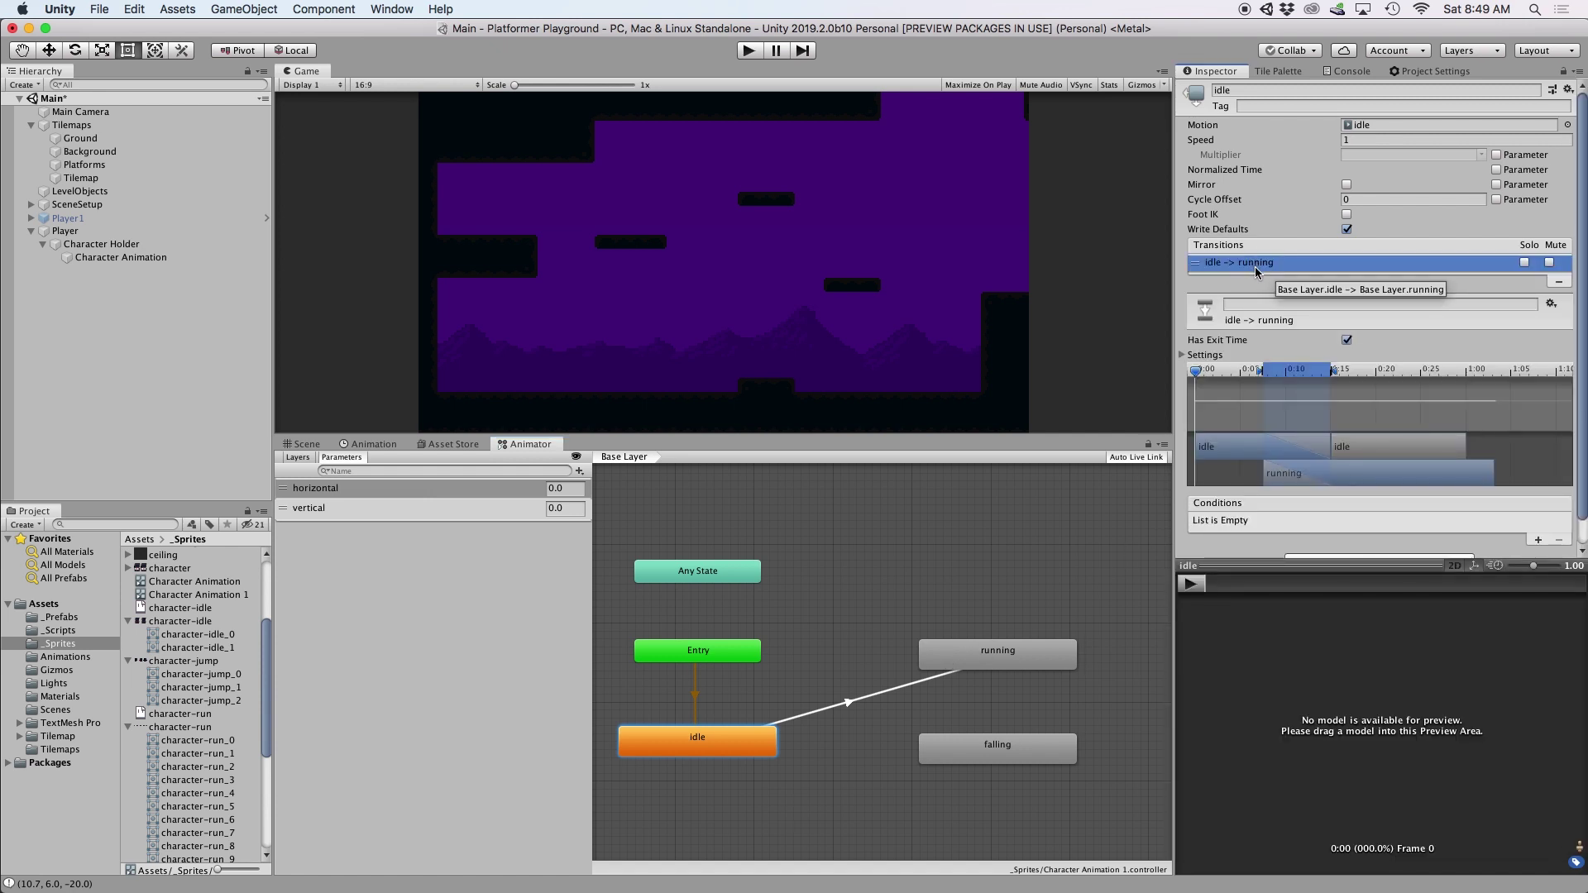
pyautogui.click(1346, 340)
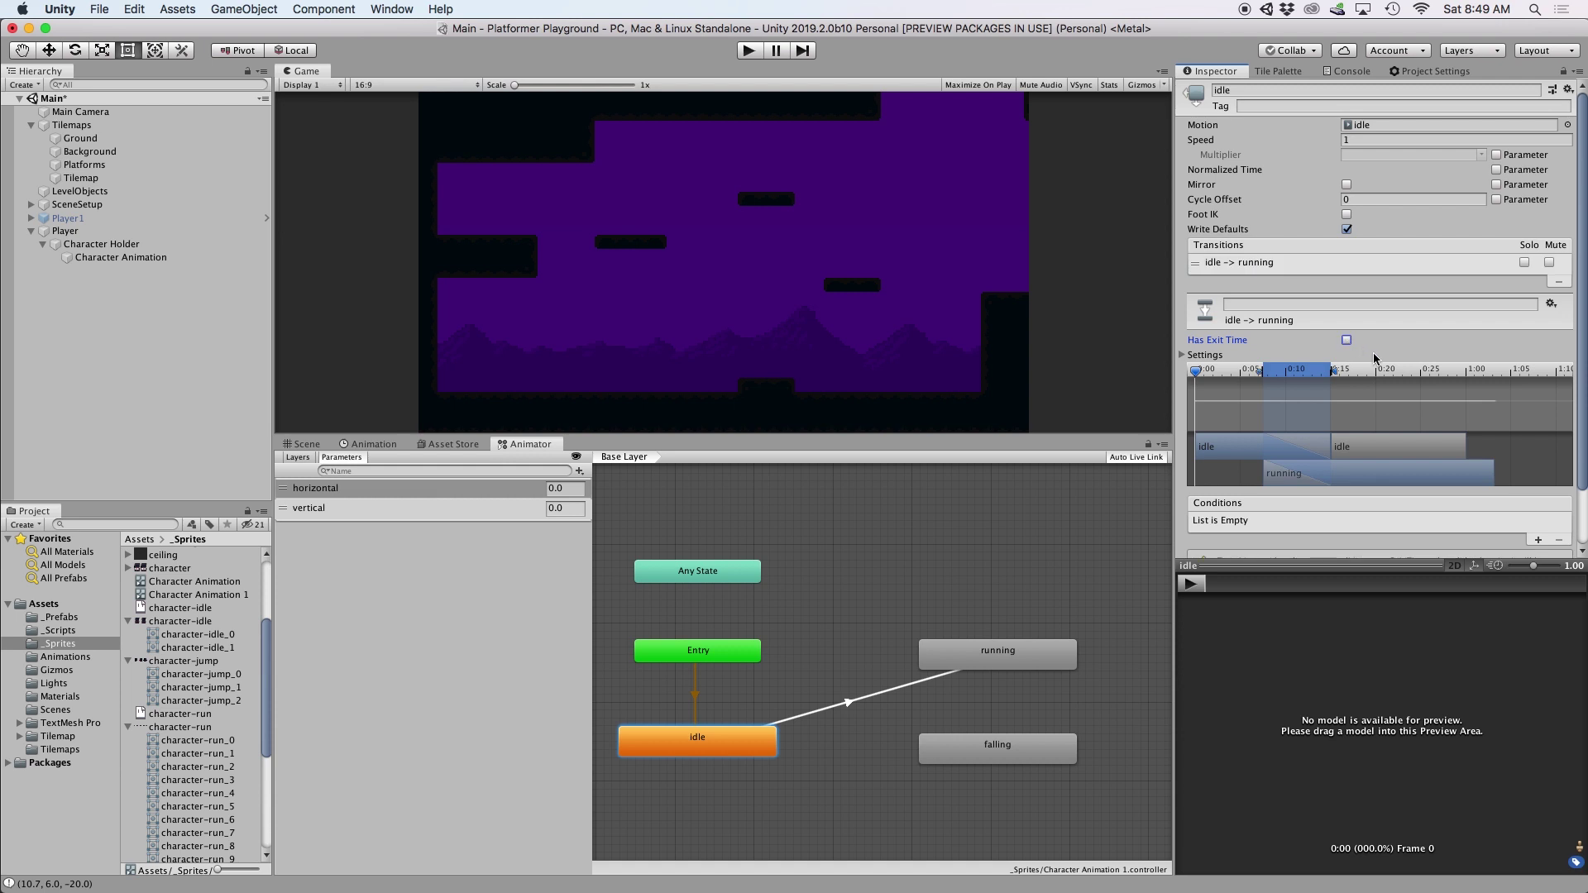
pyautogui.scroll(-1, 1375, 358)
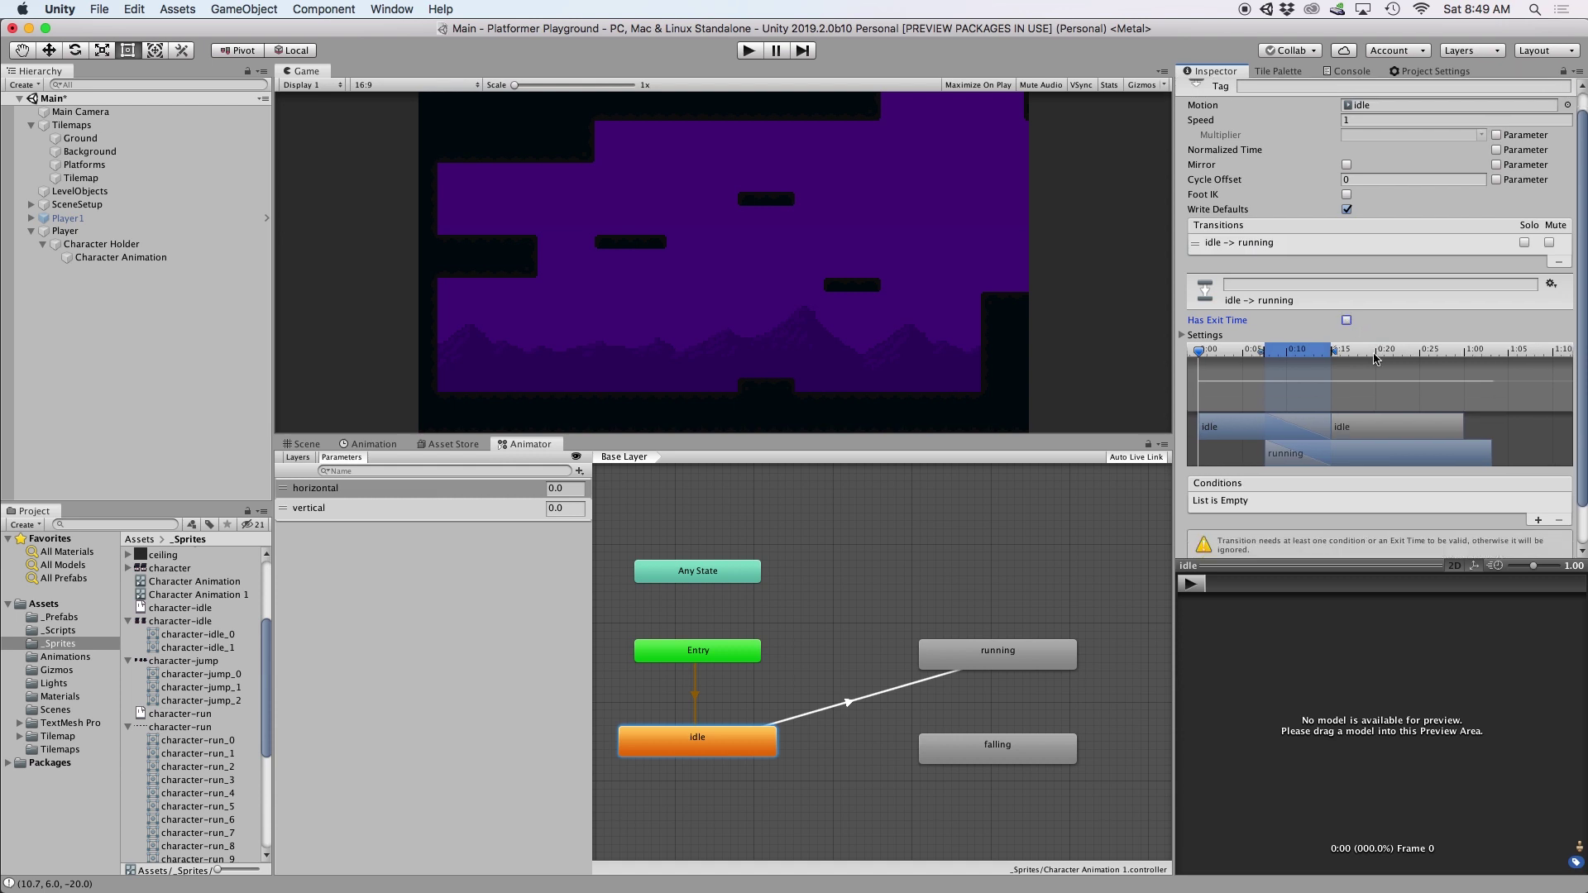
pyautogui.click(1537, 522)
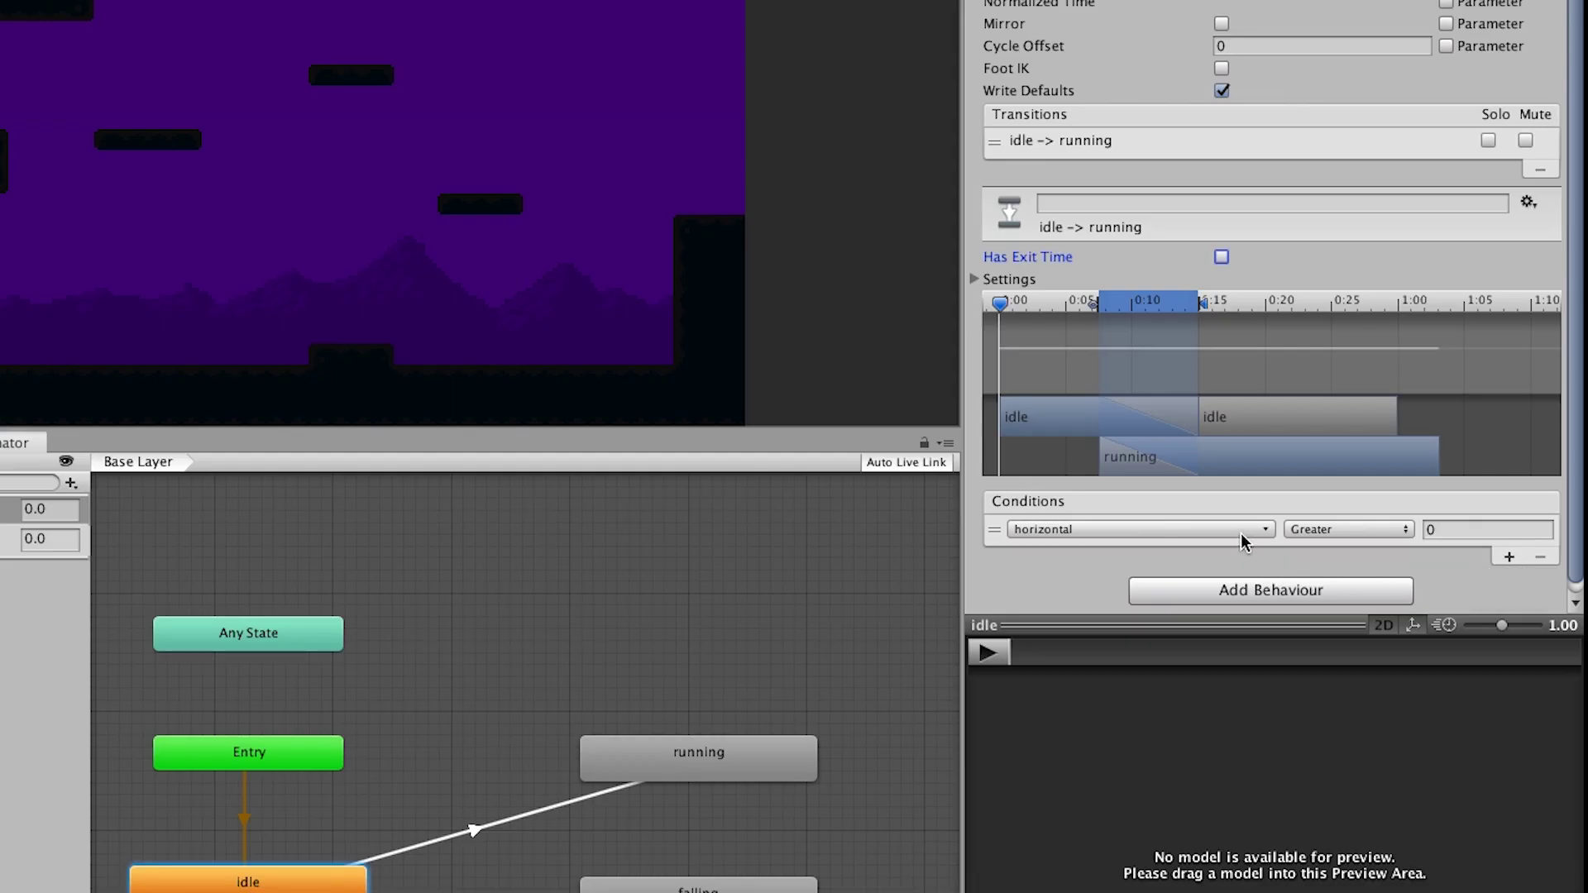
pyautogui.click(1455, 530)
pyautogui.write('0.5')
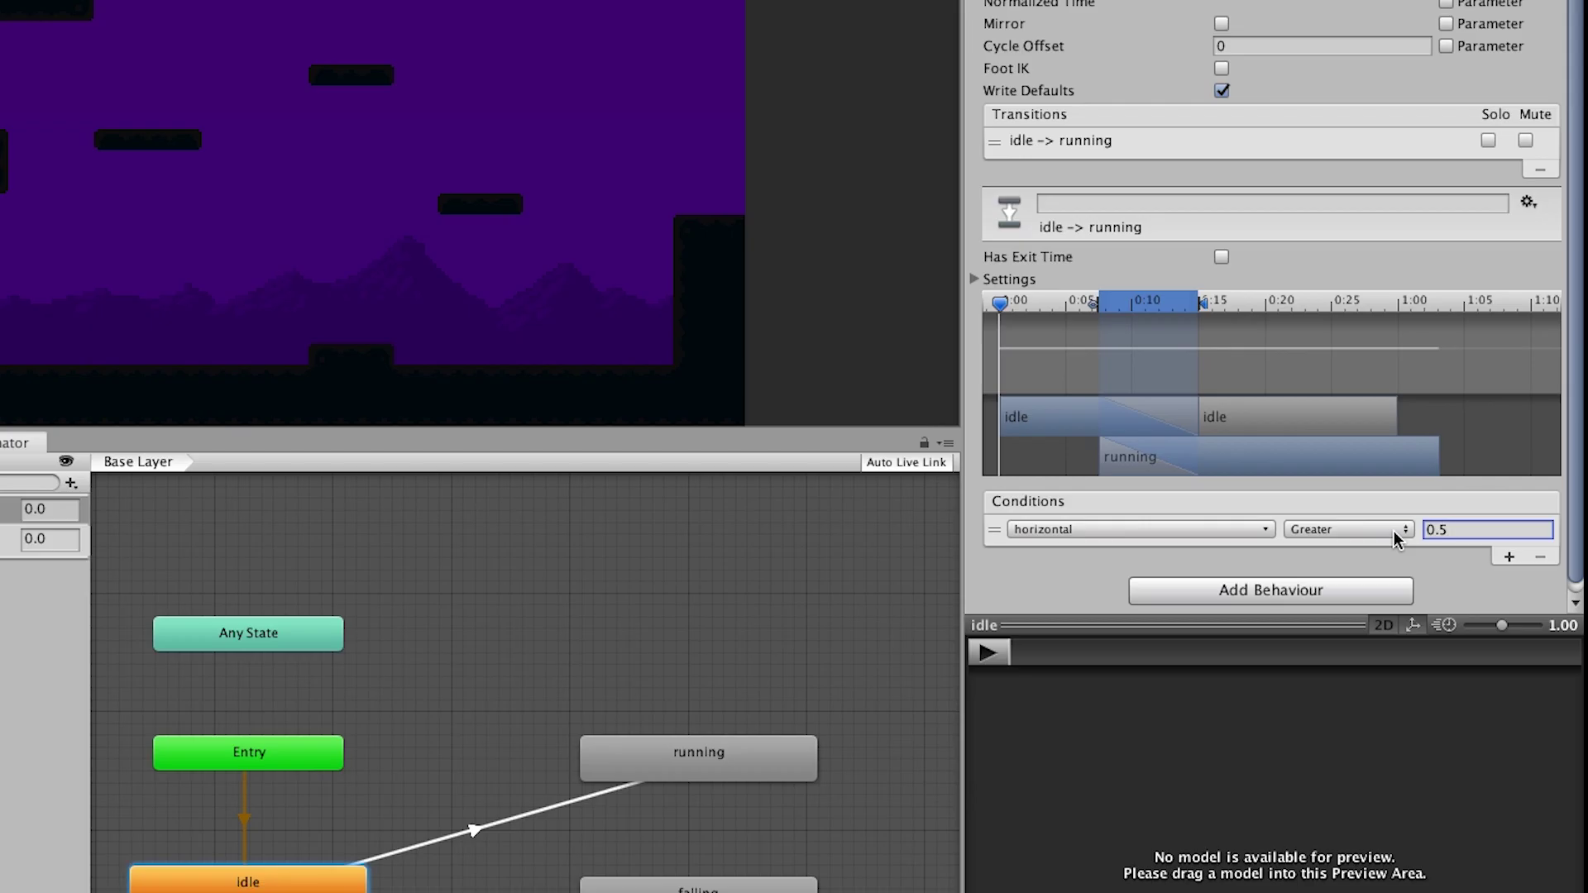
# - Add a running-to-idle transition conditioned on horizontal Less 0.5
pyautogui.rightClick(700, 765)
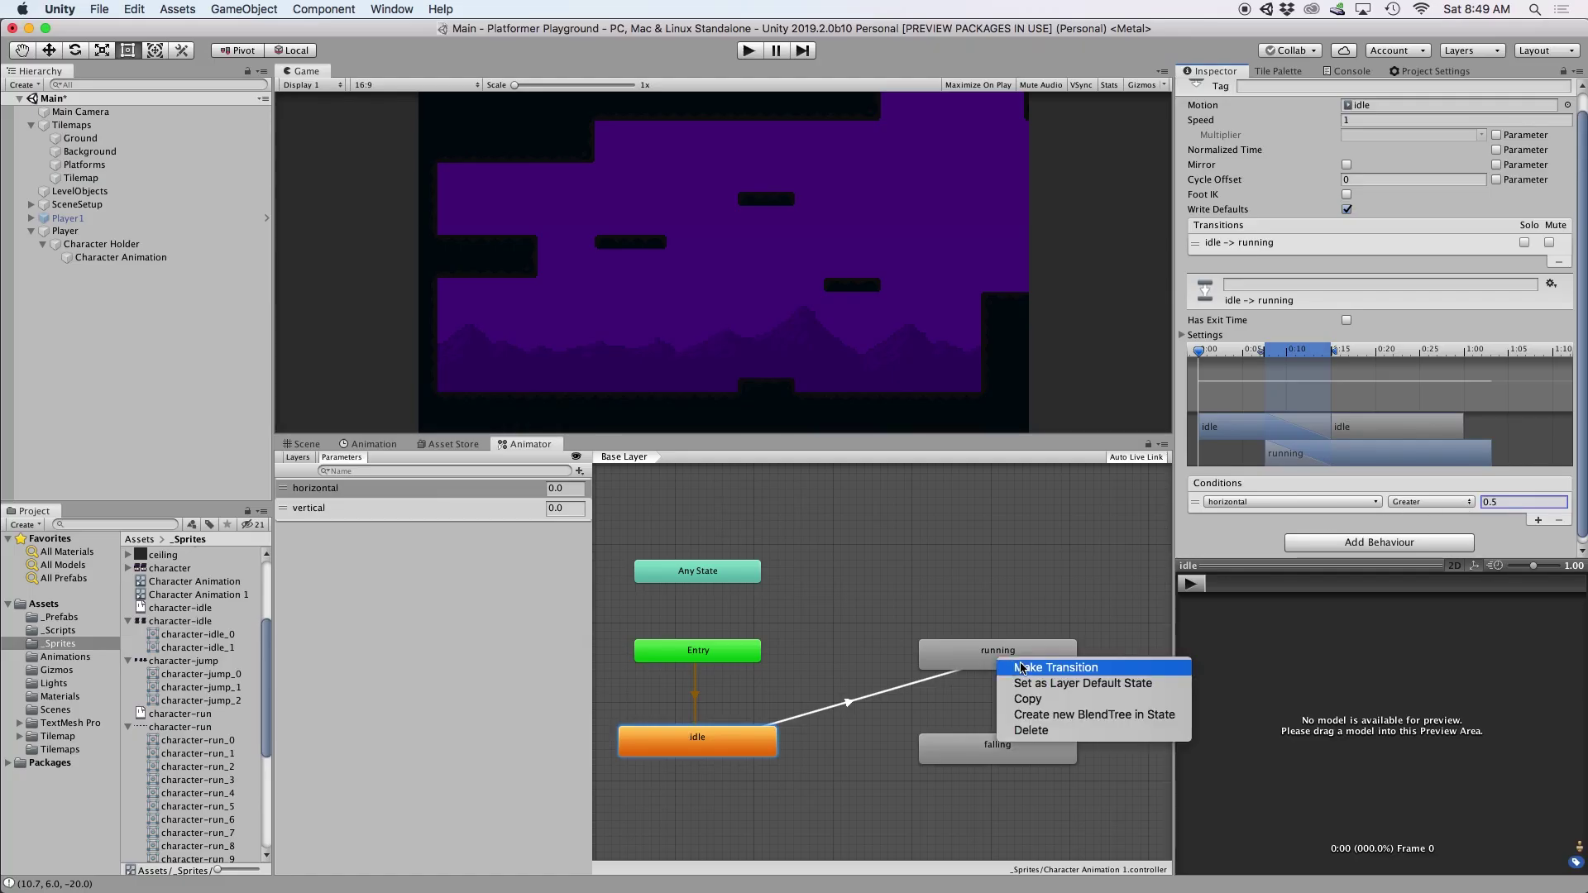
pyautogui.click(1022, 669)
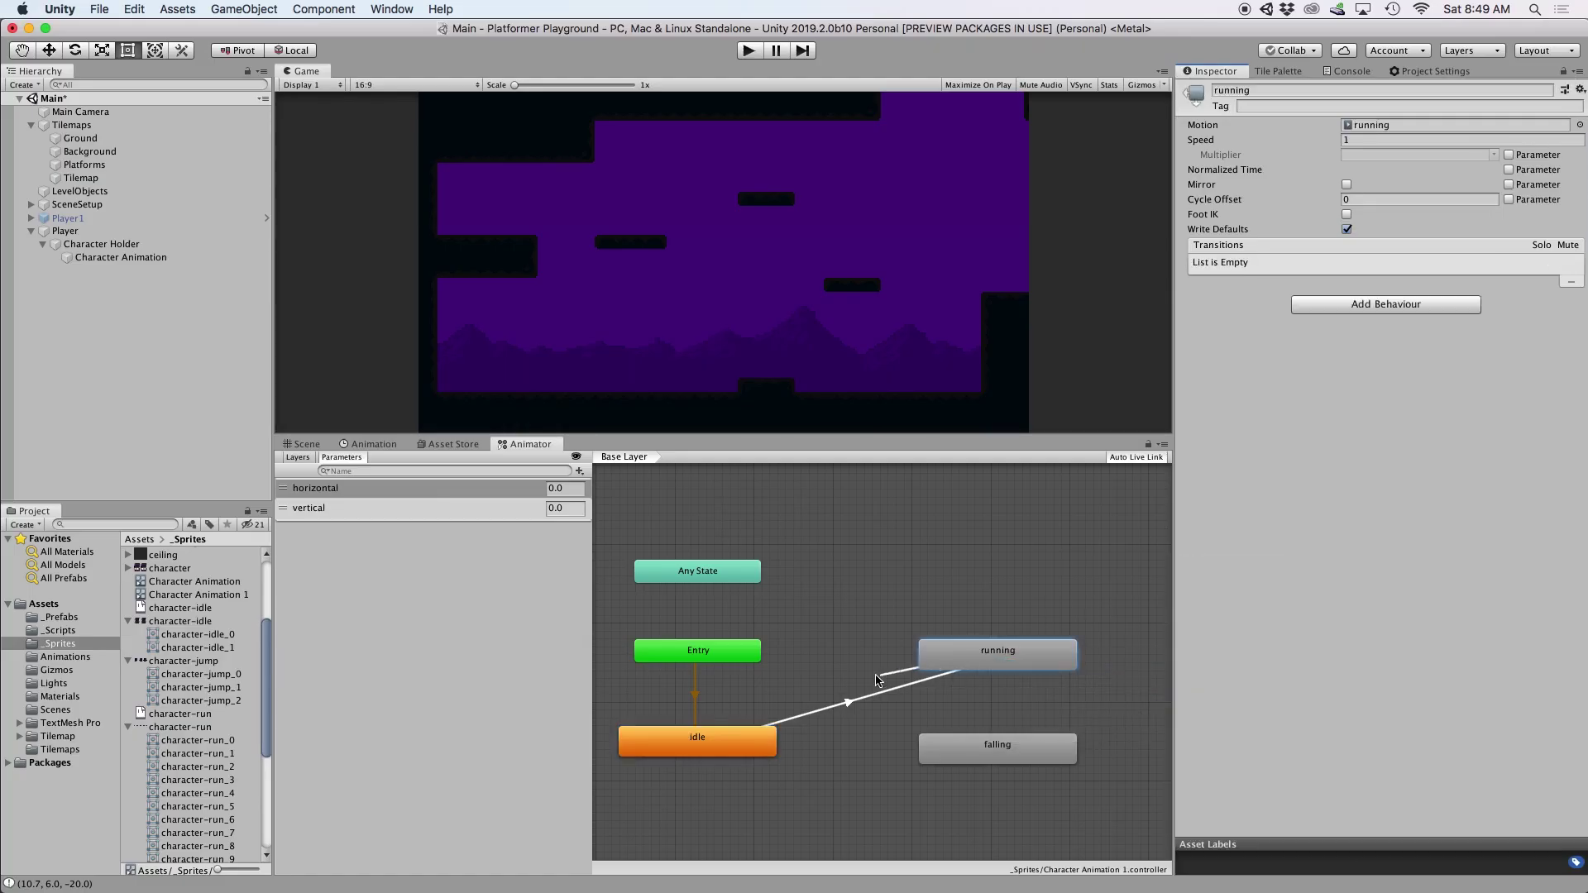
pyautogui.click(684, 742)
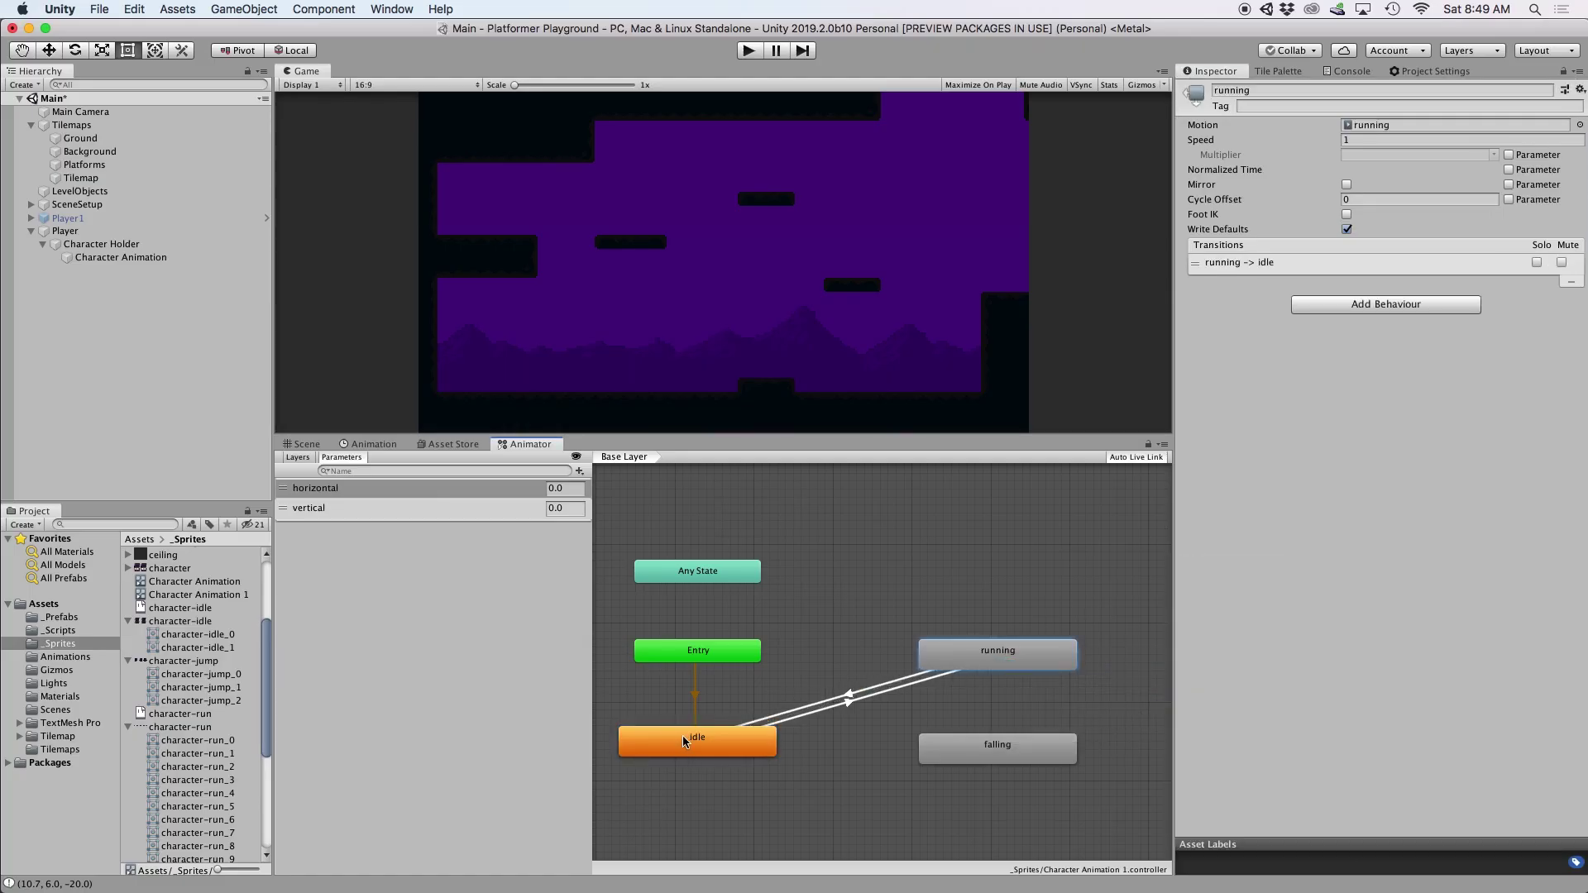
pyautogui.click(1254, 264)
pyautogui.click(1430, 498)
pyautogui.click(1414, 512)
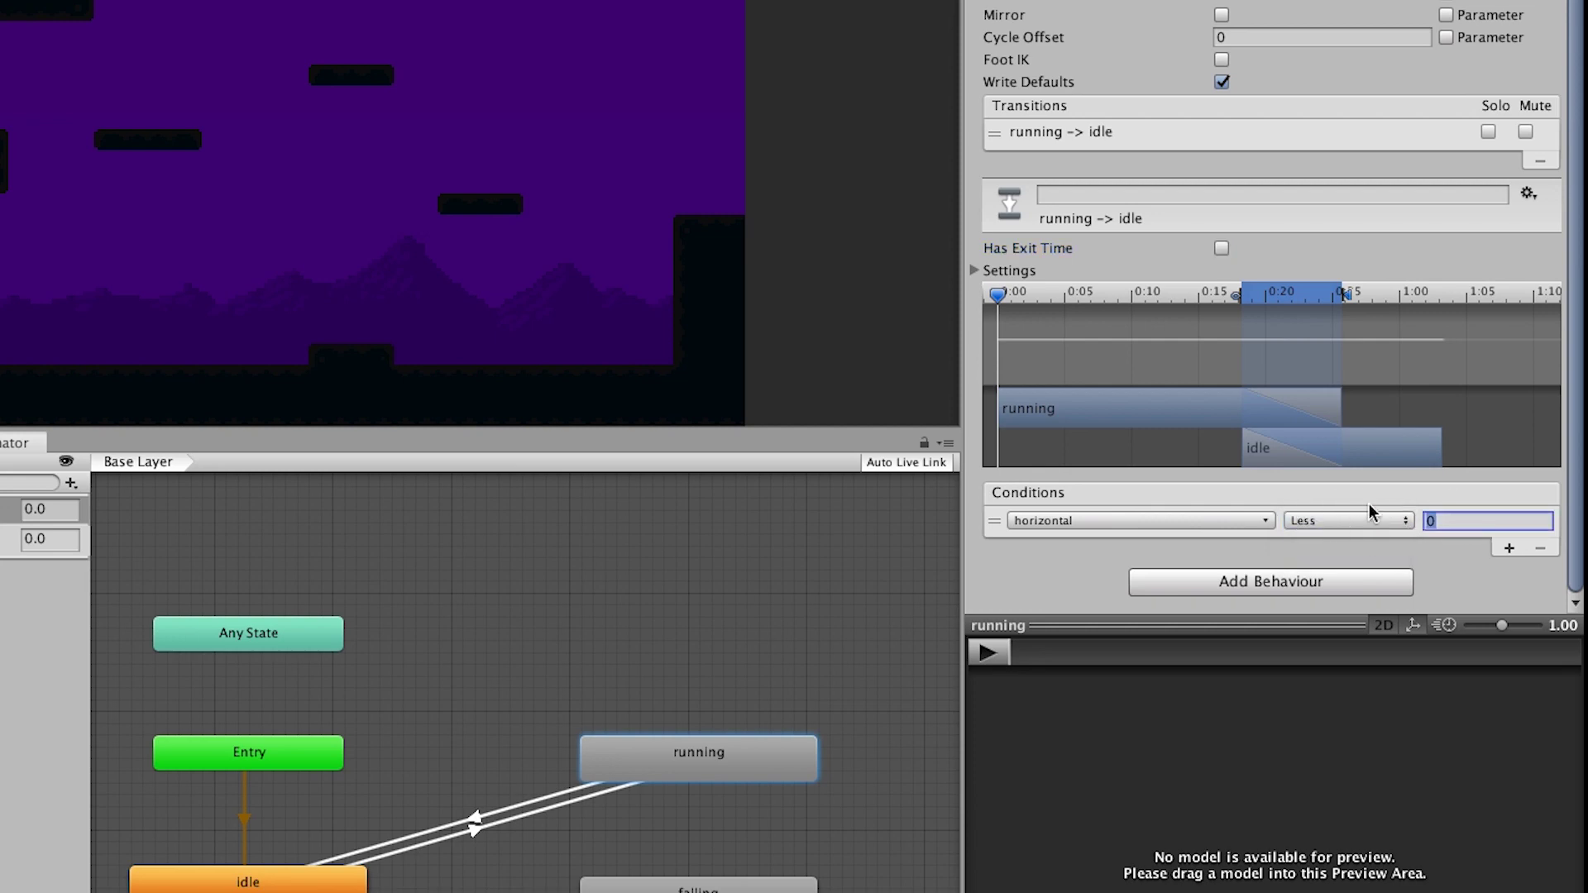
pyautogui.write('0.5')
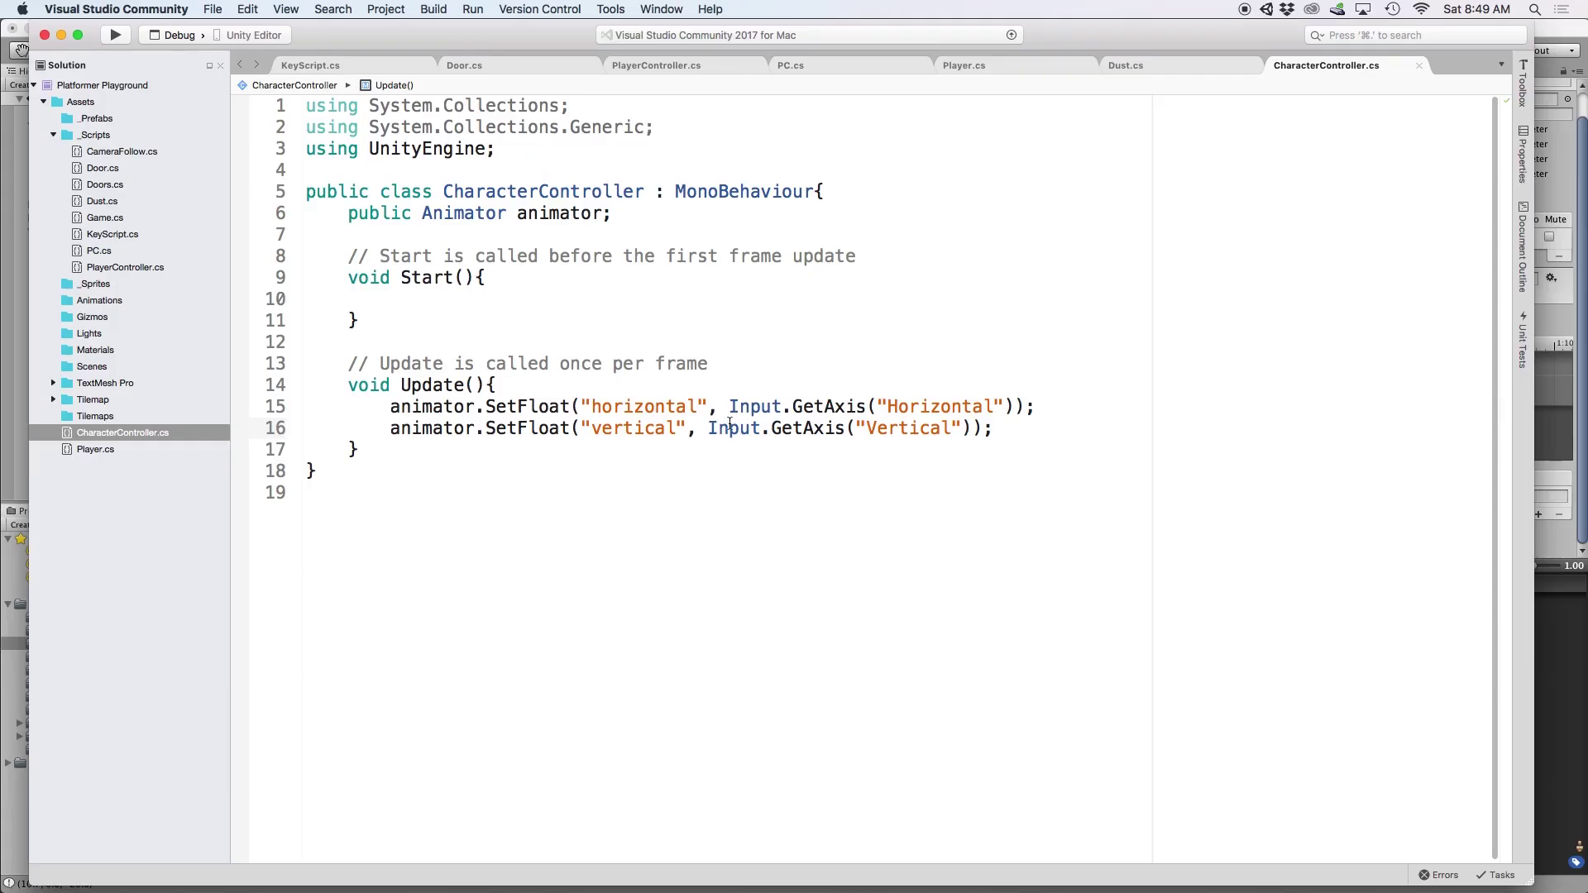
# - Wrap the horizontal Input.GetAxis call in Mathf.Abs() and save the script
pyautogui.click(772, 406)
pyautogui.write('Mathf.Abs(')
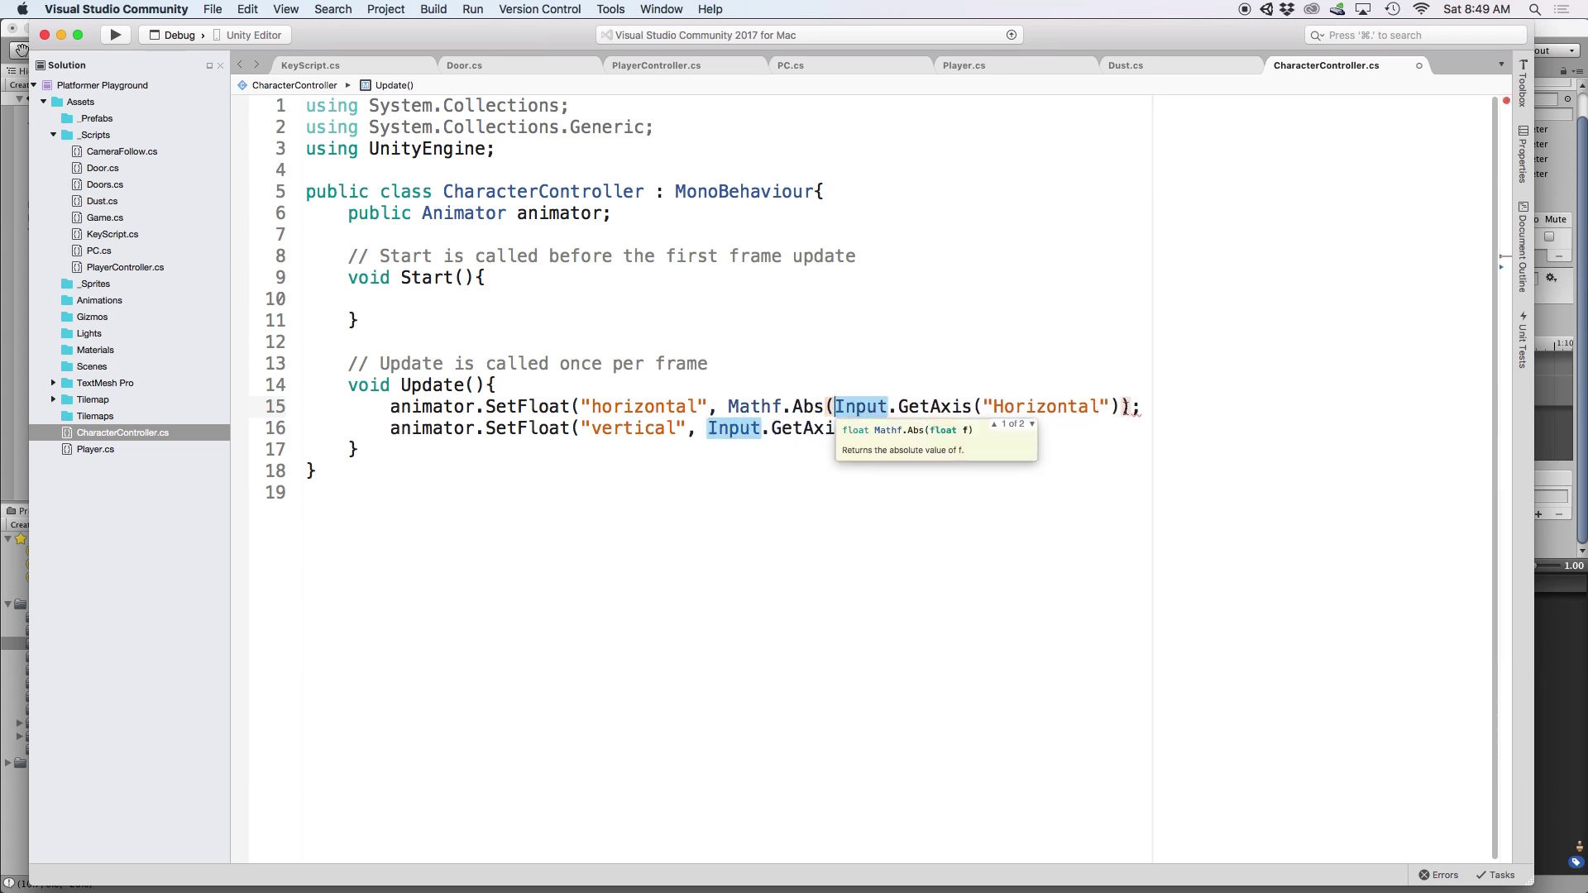
pyautogui.click(1130, 406)
pyautogui.write(')')
pyautogui.press('super+s')
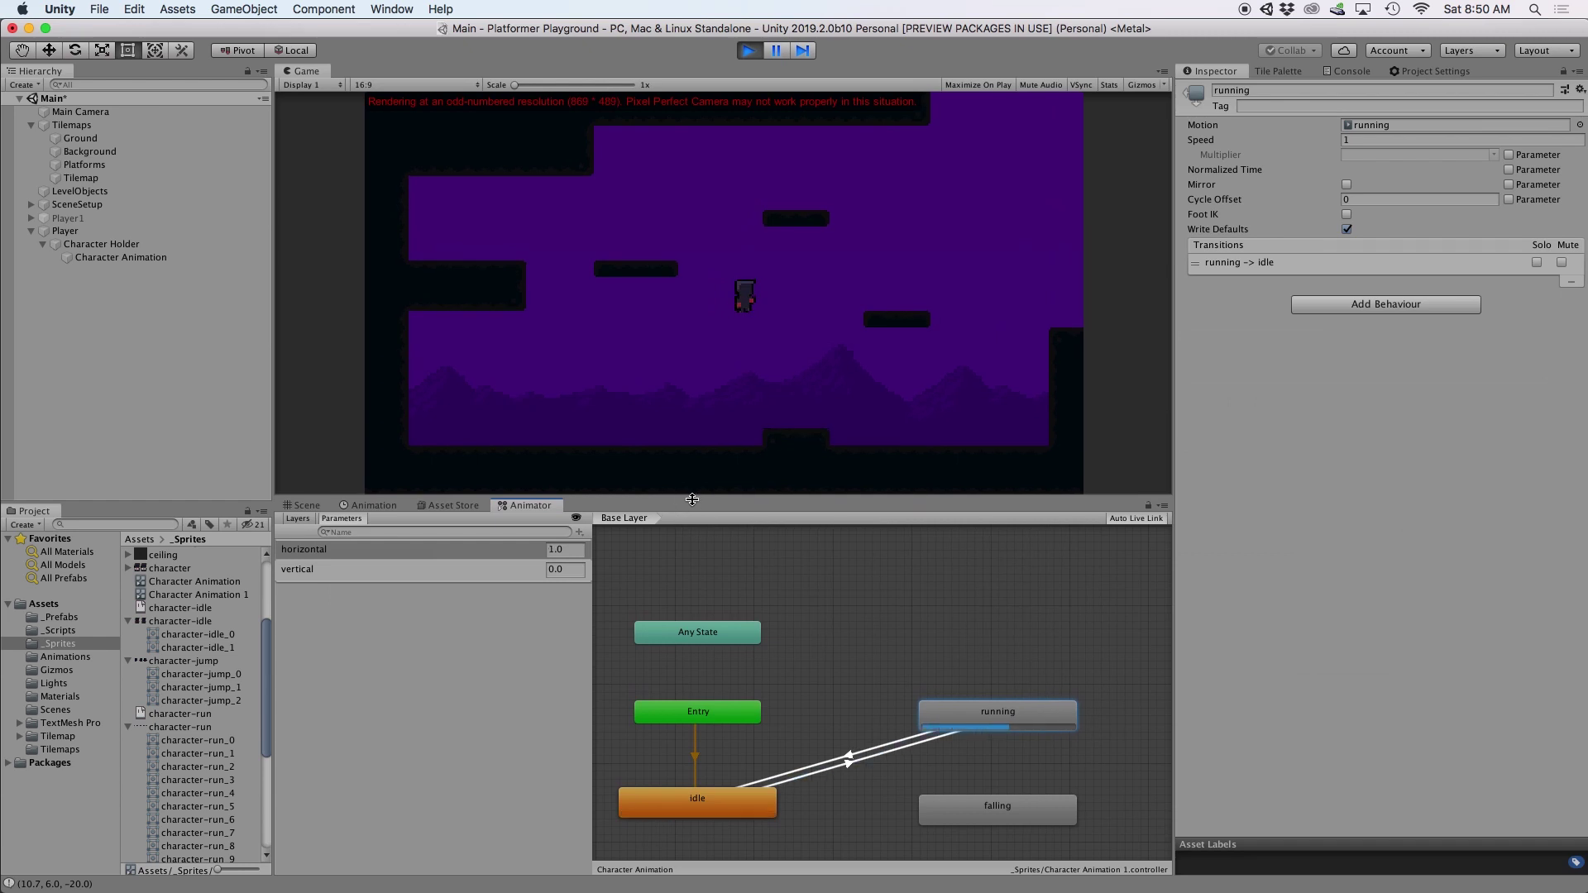
# - After a running play test, add a running-to-falling transition conditioned on vertical Less
pyautogui.press('Right')
pyautogui.press('super+p')
pyautogui.rightClick(1036, 722)
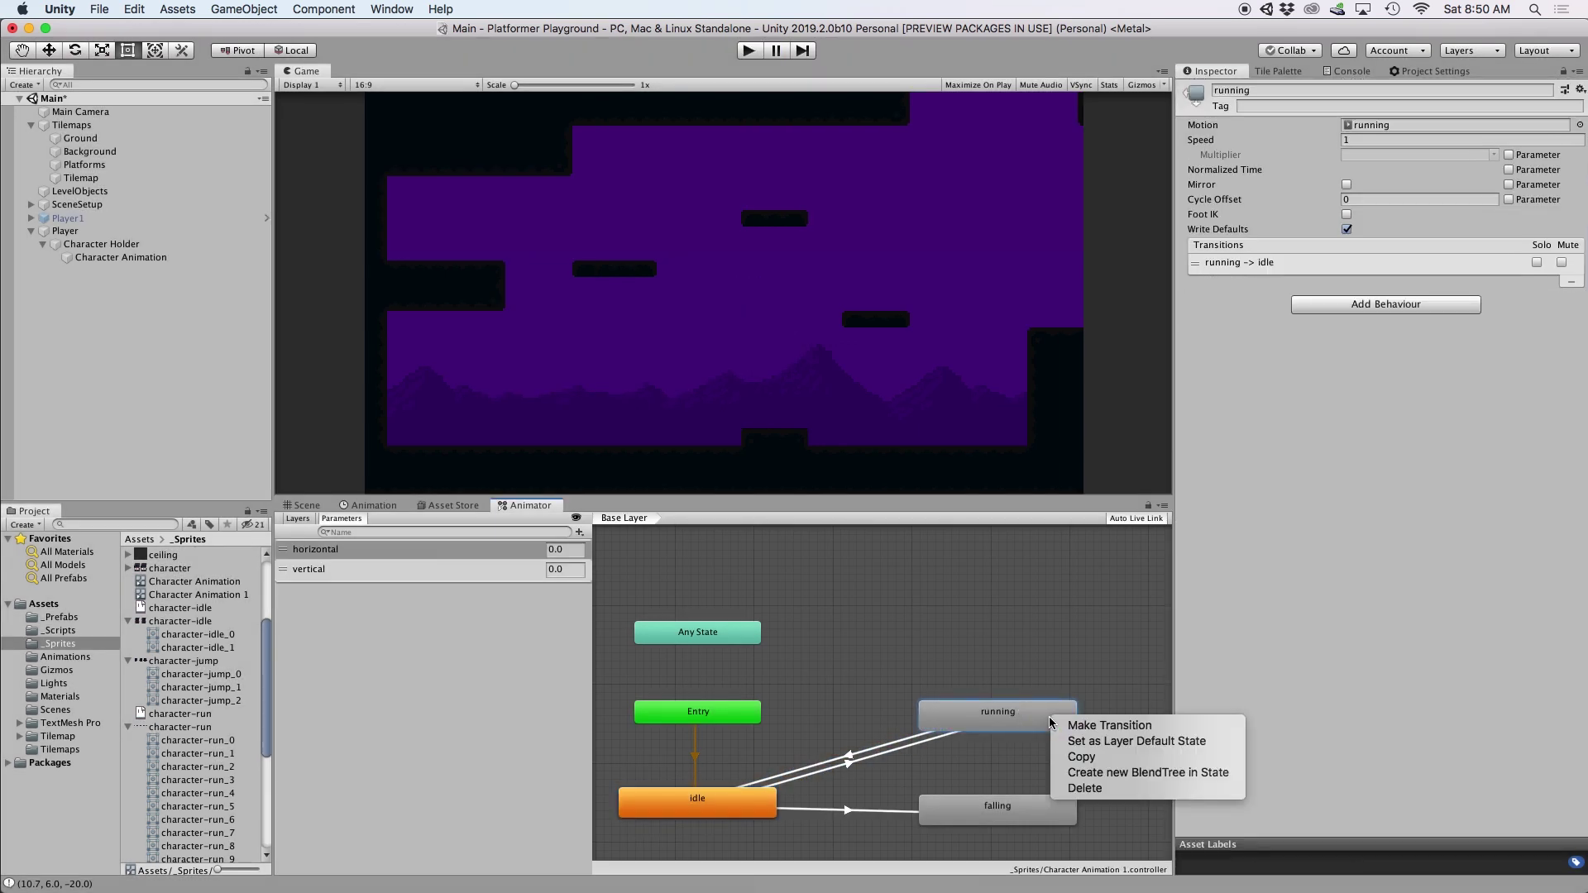
pyautogui.click(1062, 724)
pyautogui.click(992, 804)
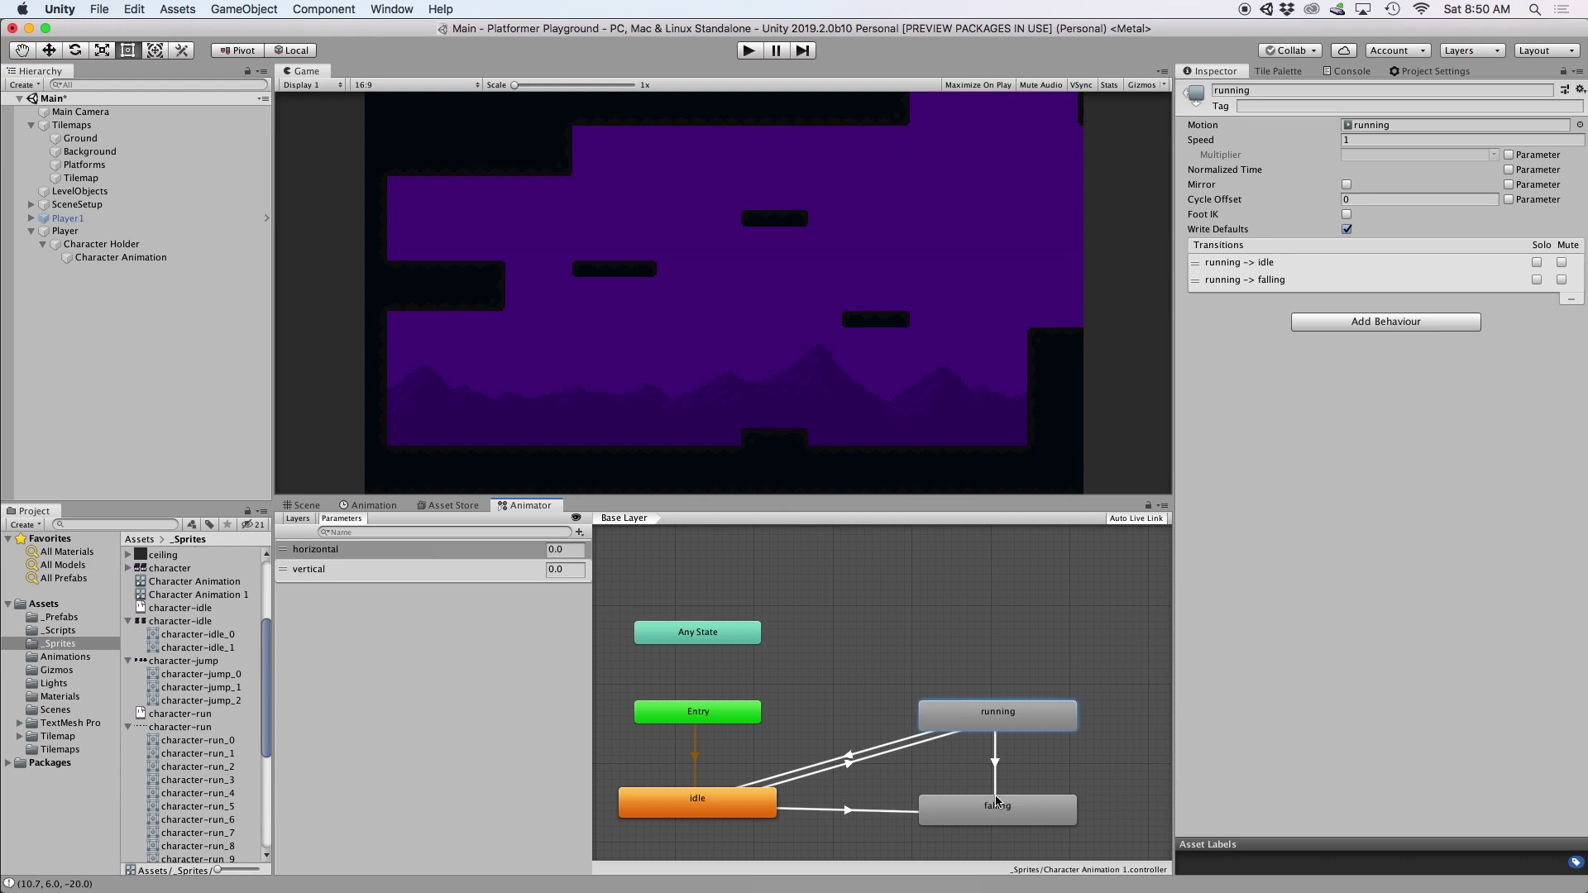
pyautogui.click(1342, 279)
pyautogui.click(1538, 558)
pyautogui.click(1340, 542)
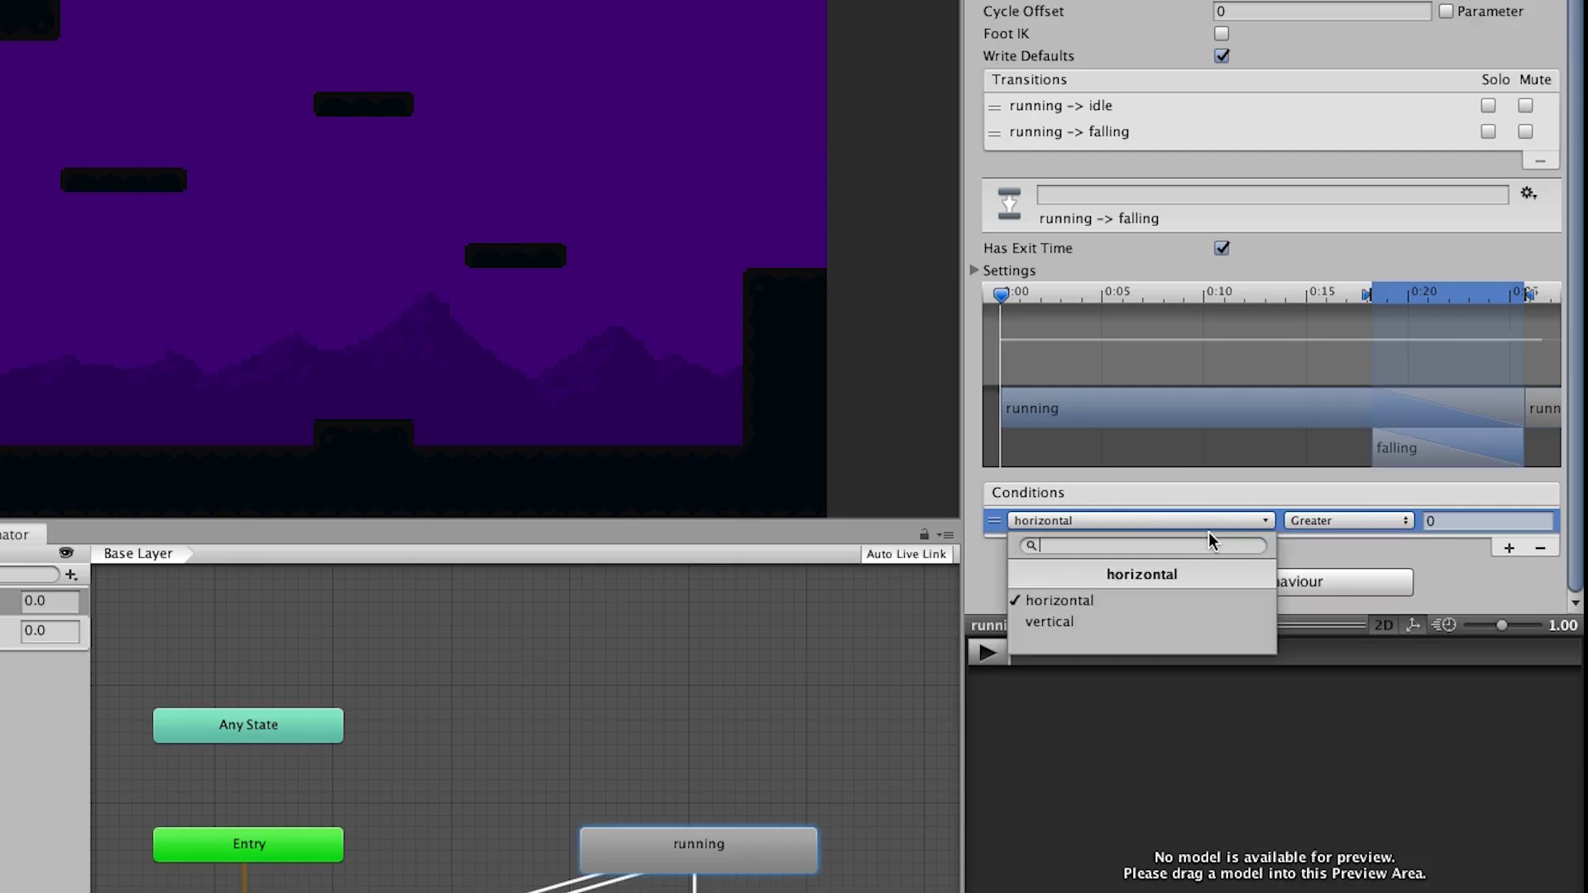
pyautogui.click(1325, 608)
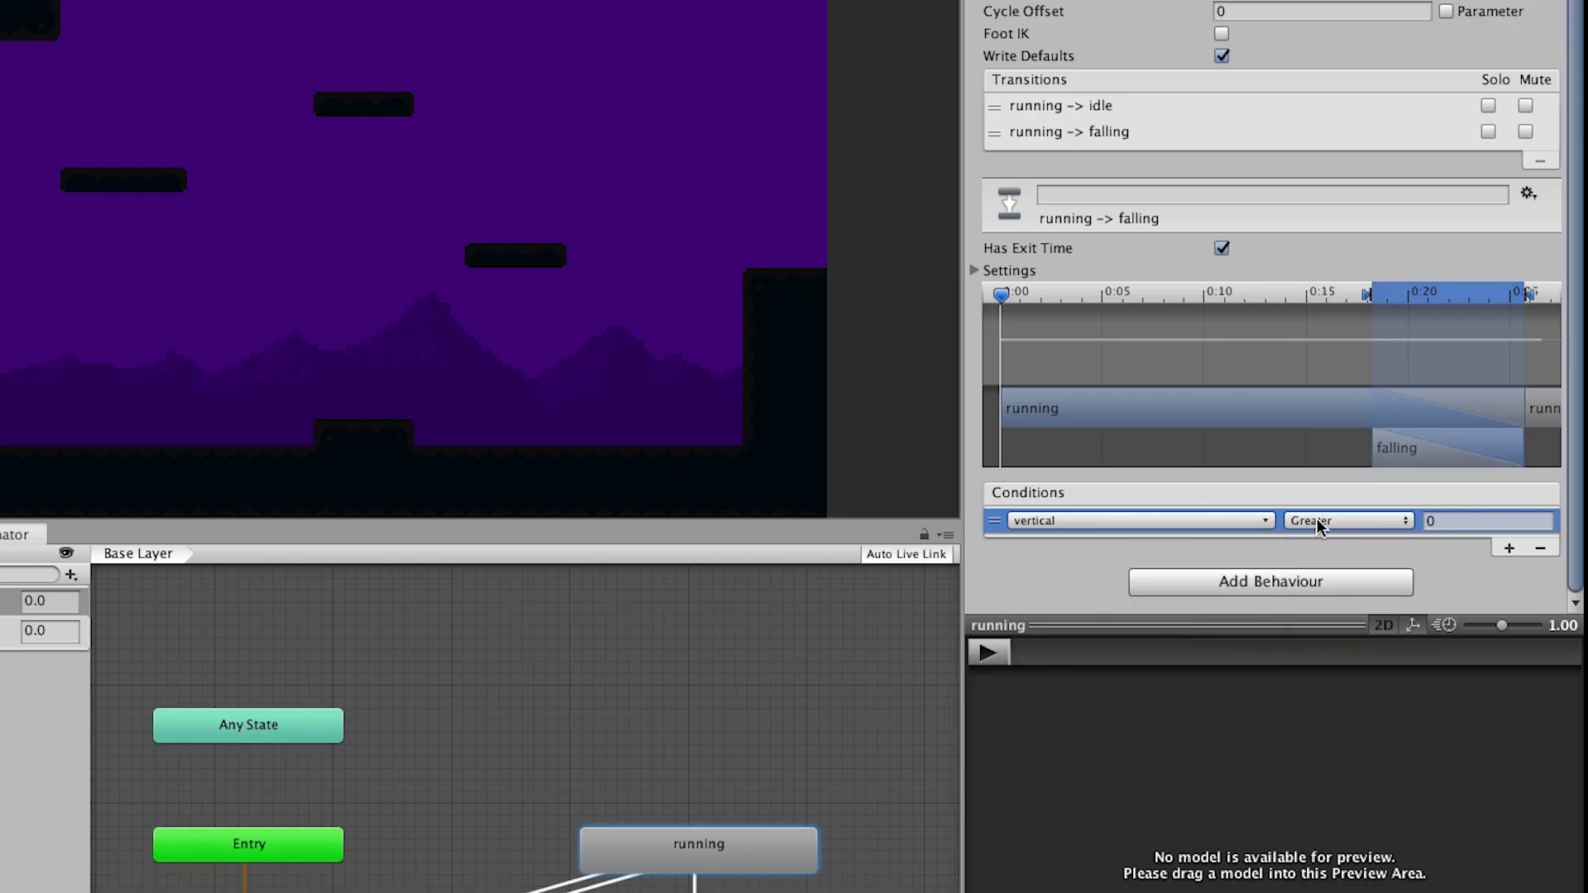
pyautogui.click(1318, 528)
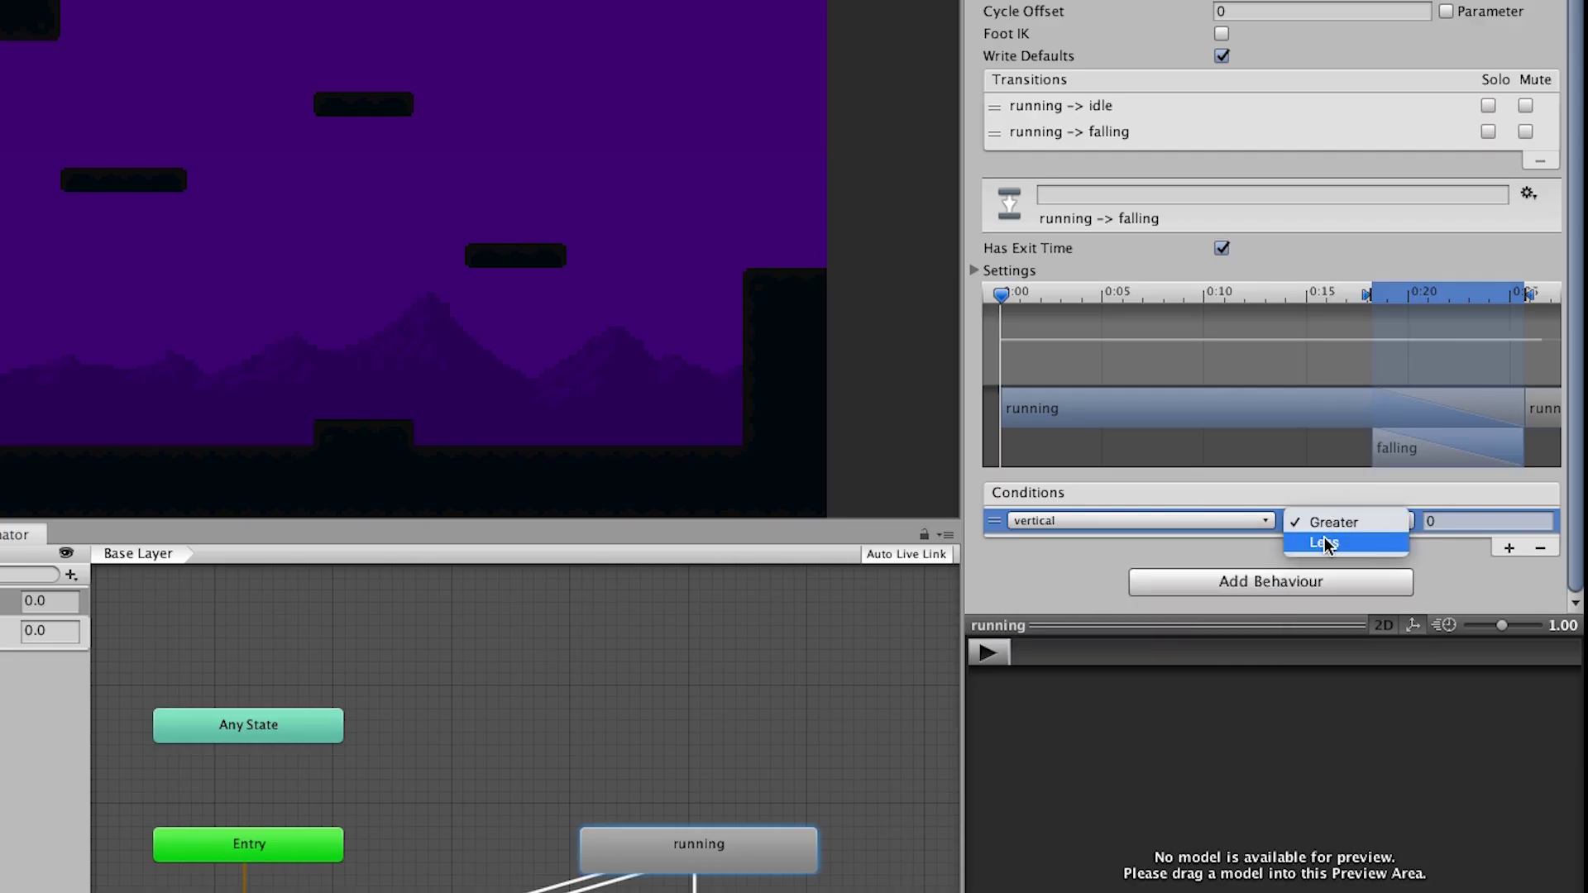
pyautogui.click(1324, 541)
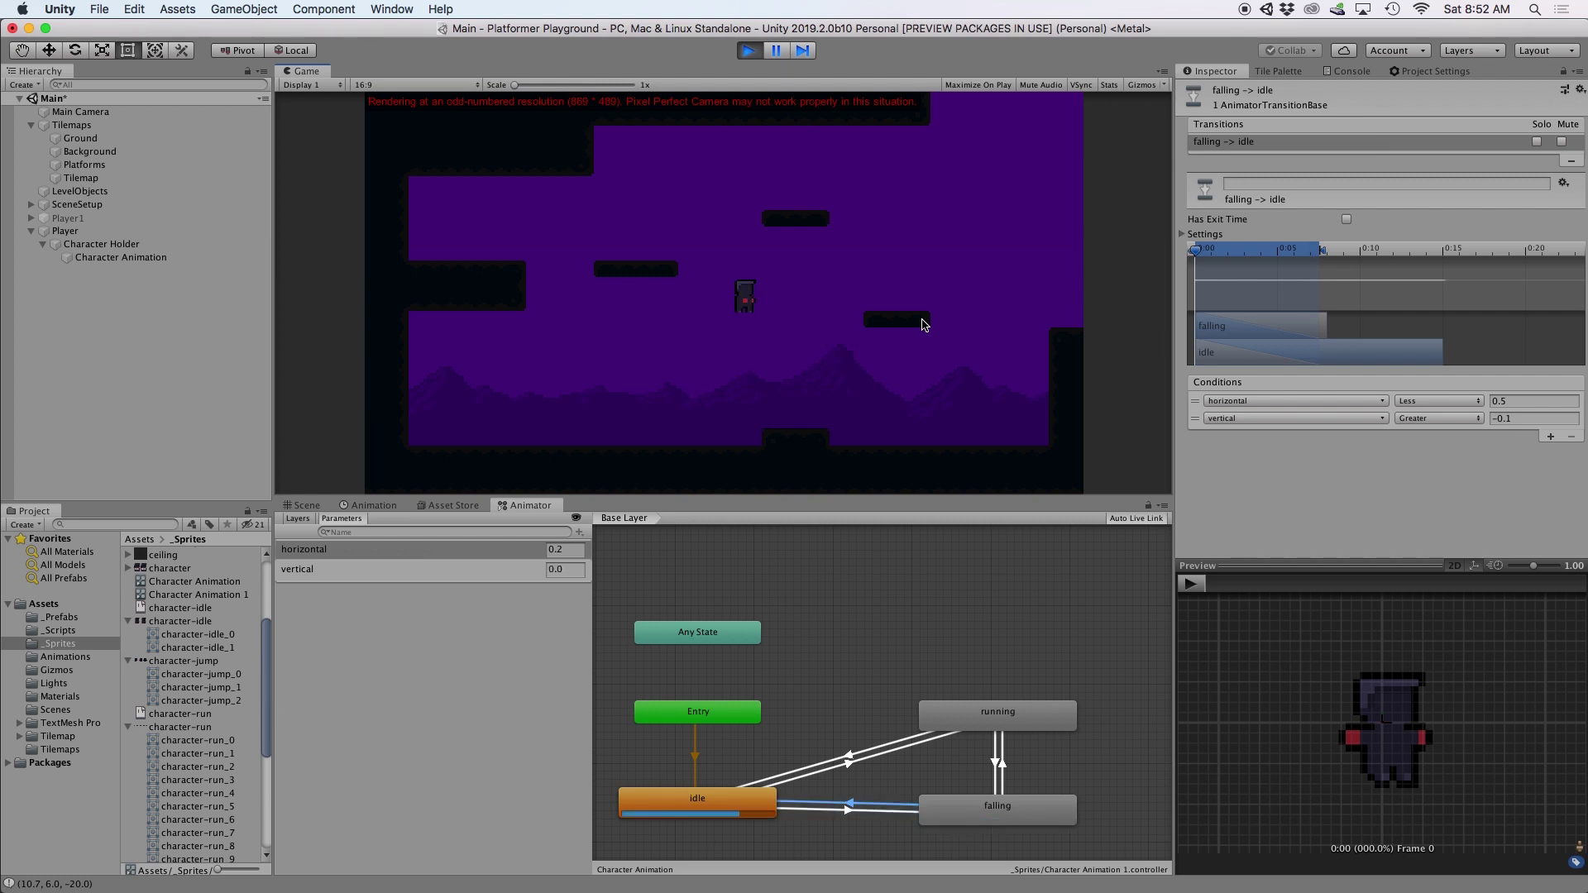
# - Run the character left and right in play mode to watch idle, running and falling states switch
pyautogui.press('Left')
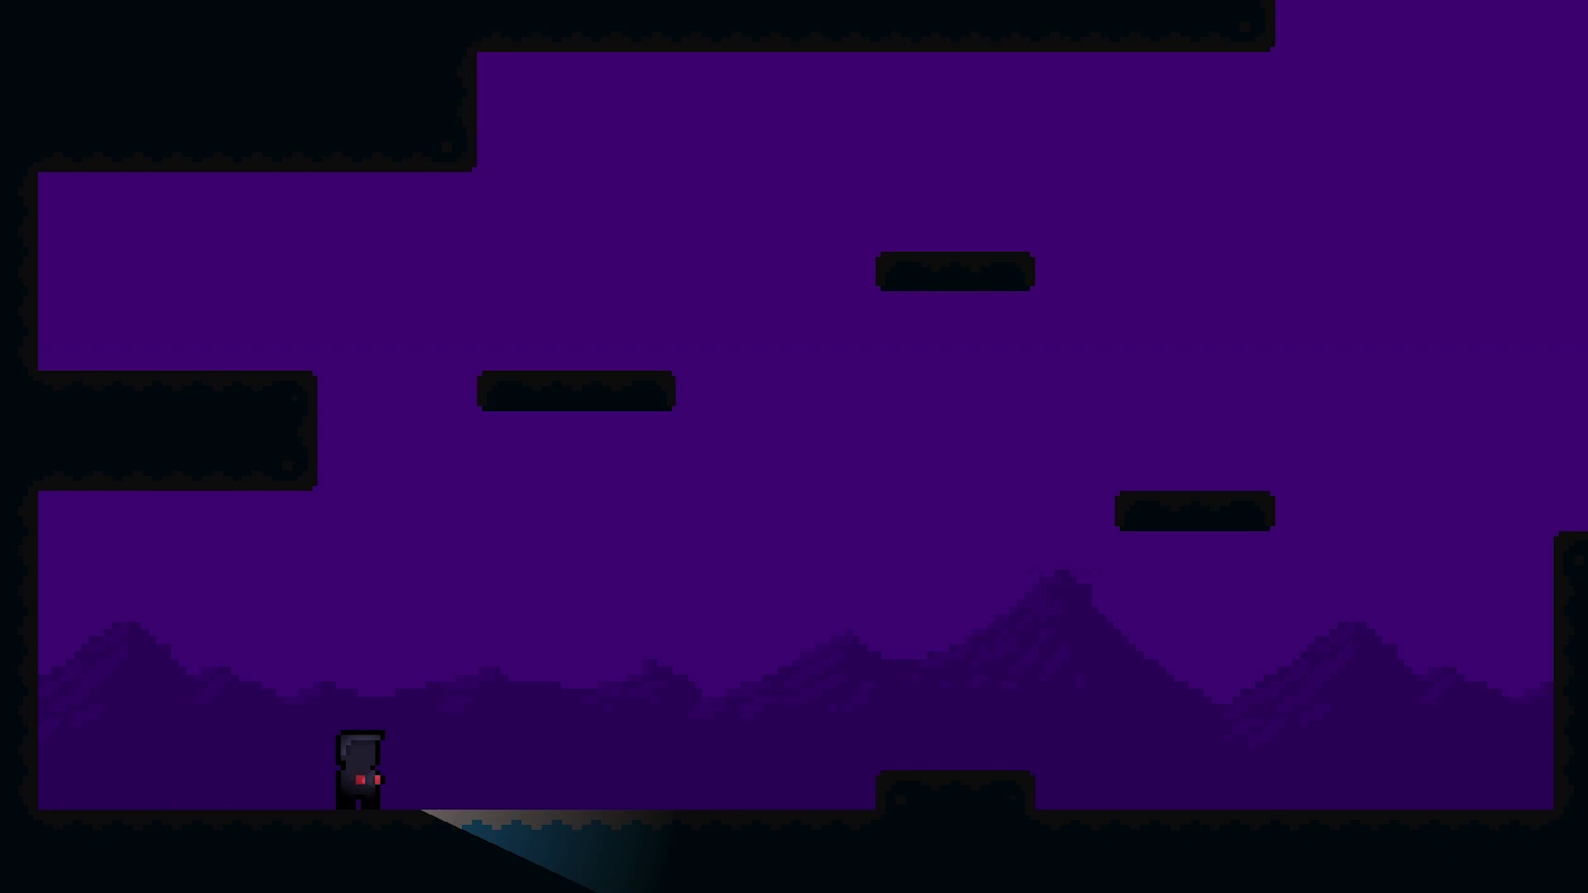
pyautogui.press('Right')
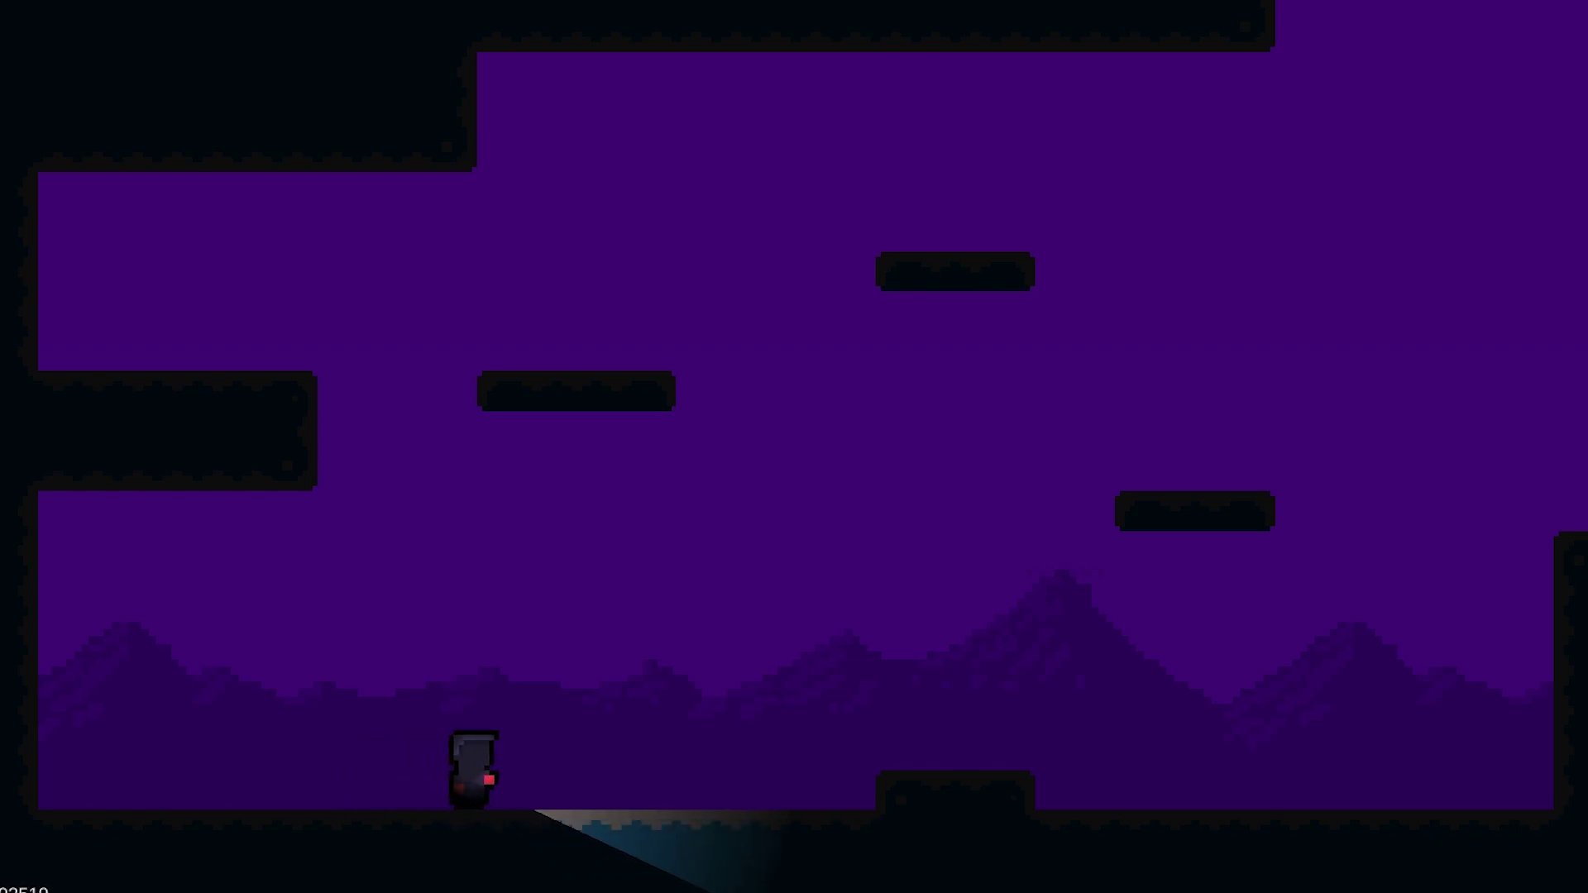
pyautogui.press('Left')
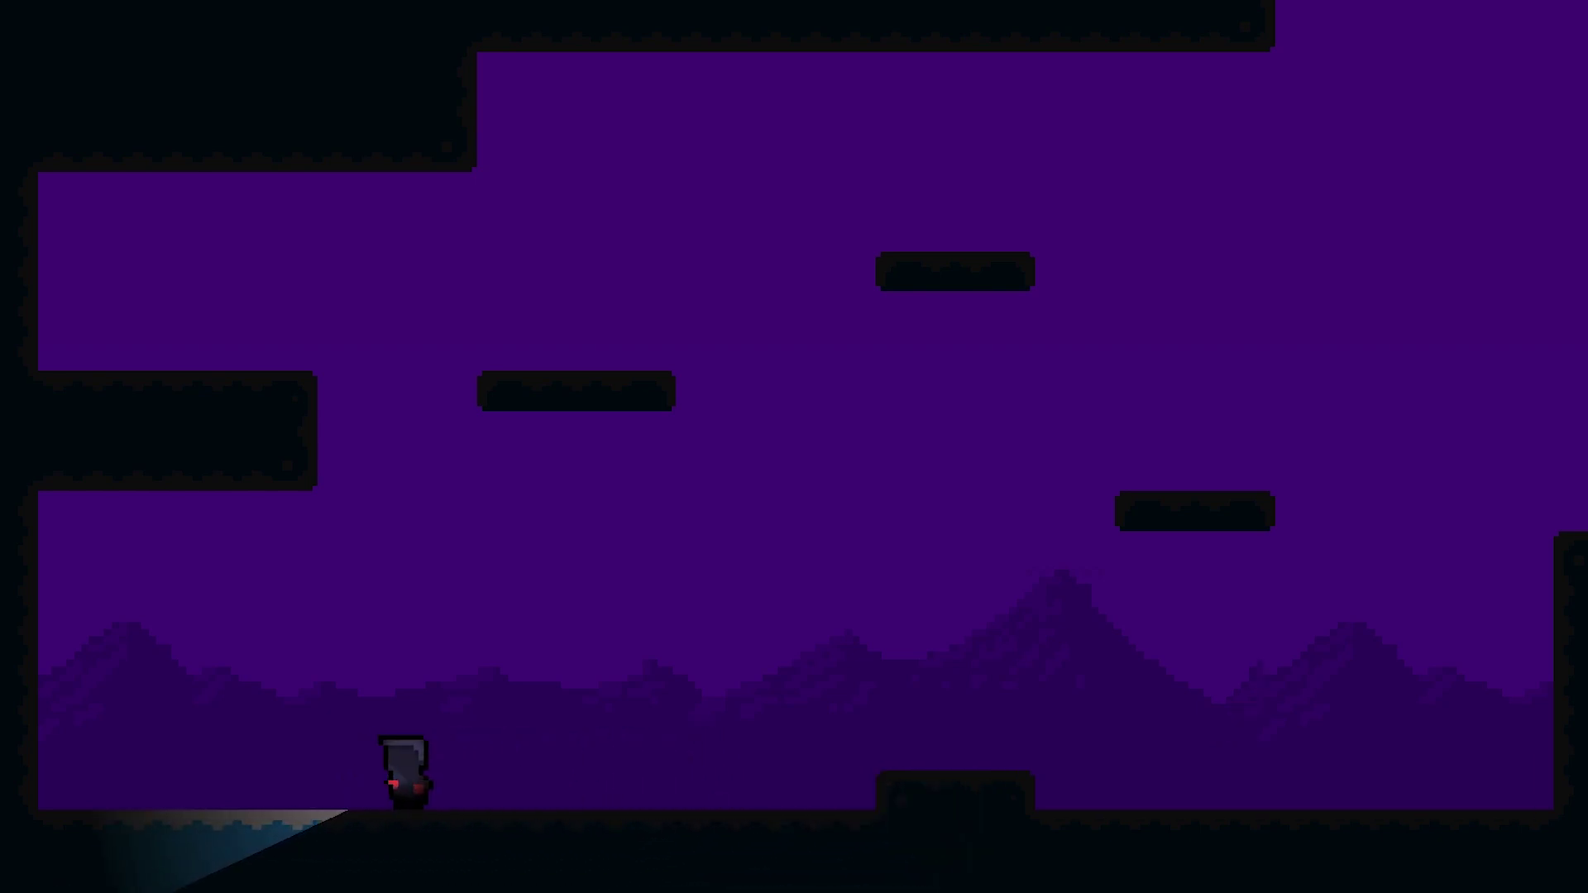